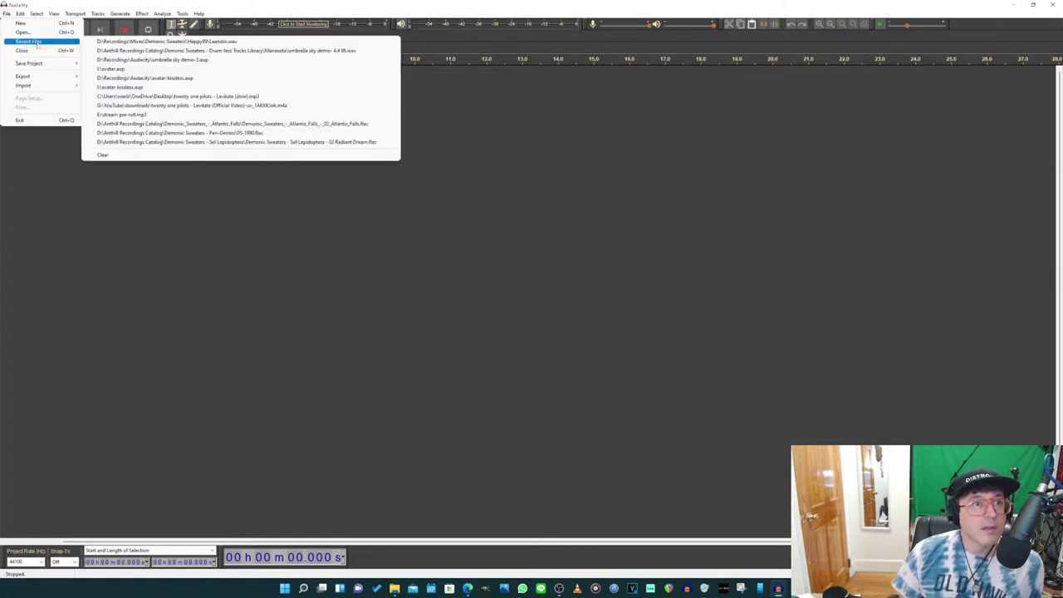
Step: Change the interface theme to High Contrast in the preferences
mouse_move(37, 13)
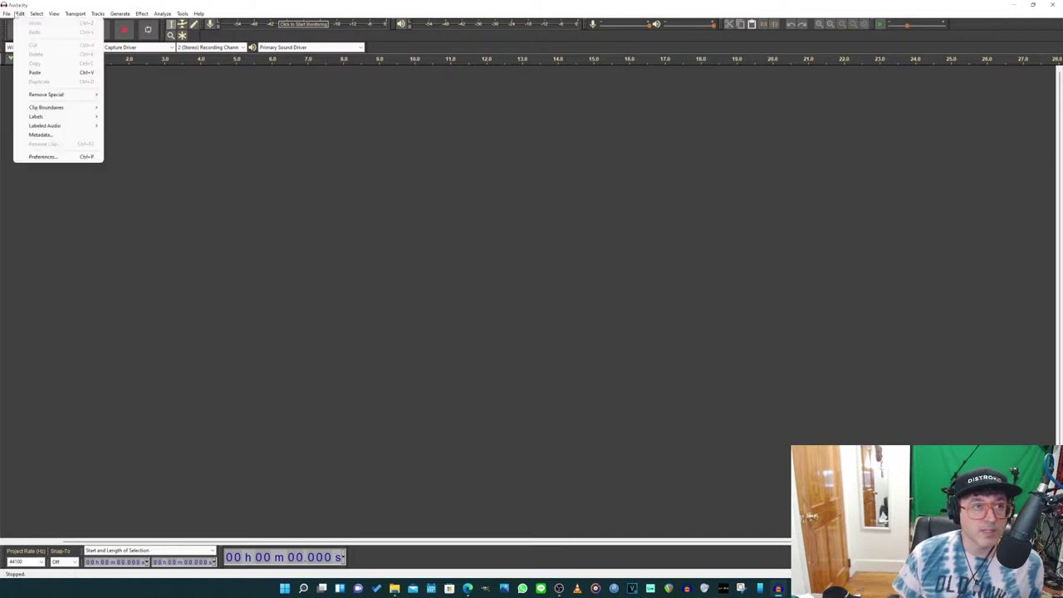
click(52, 158)
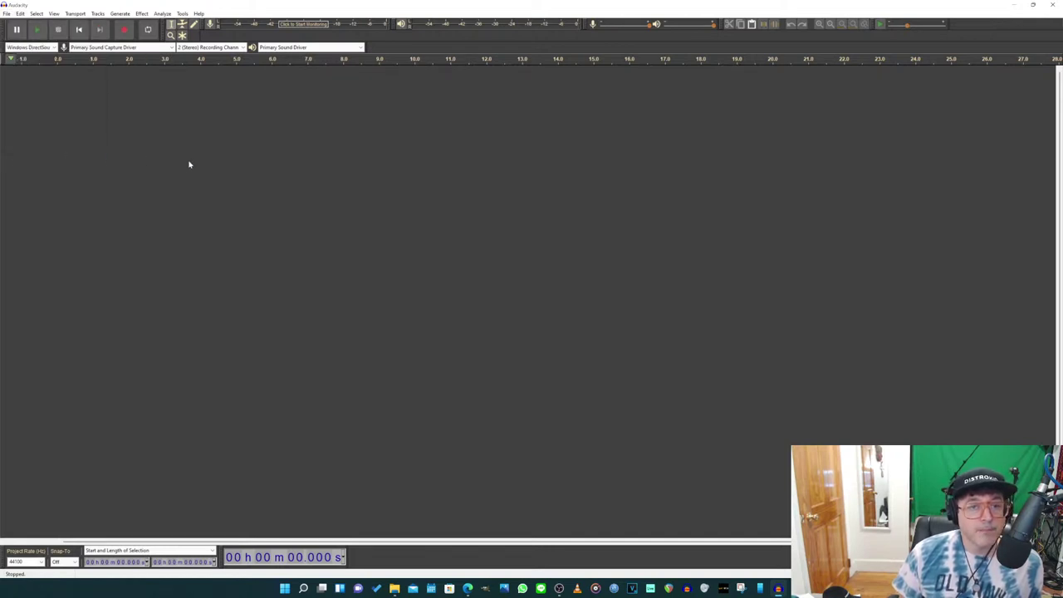
click(536, 241)
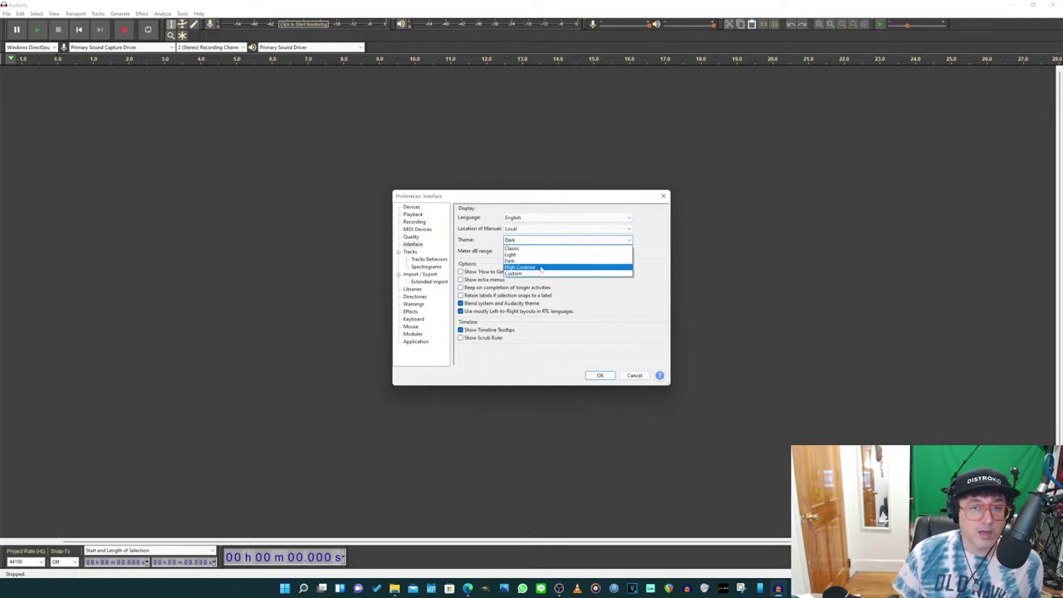
click(540, 268)
click(600, 376)
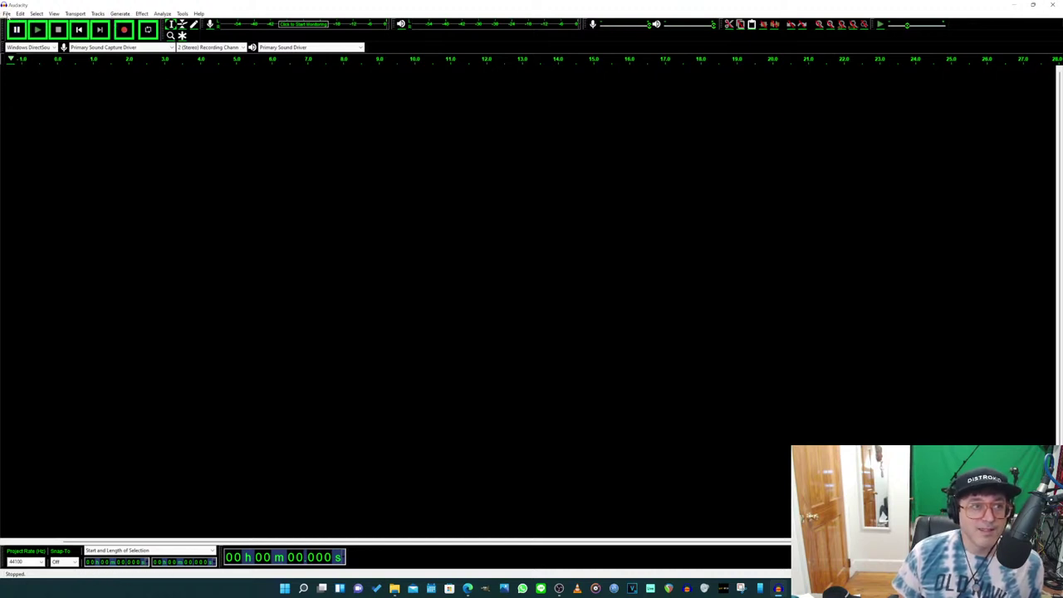
Step: Switch the interface theme to Custom in the preferences
click(7, 14)
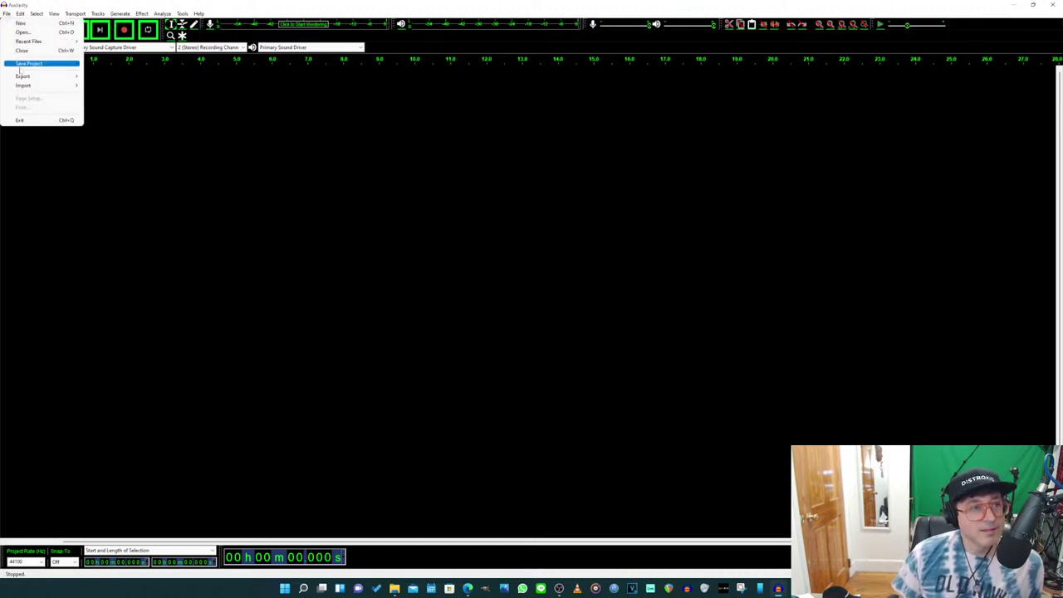
mouse_move(31, 14)
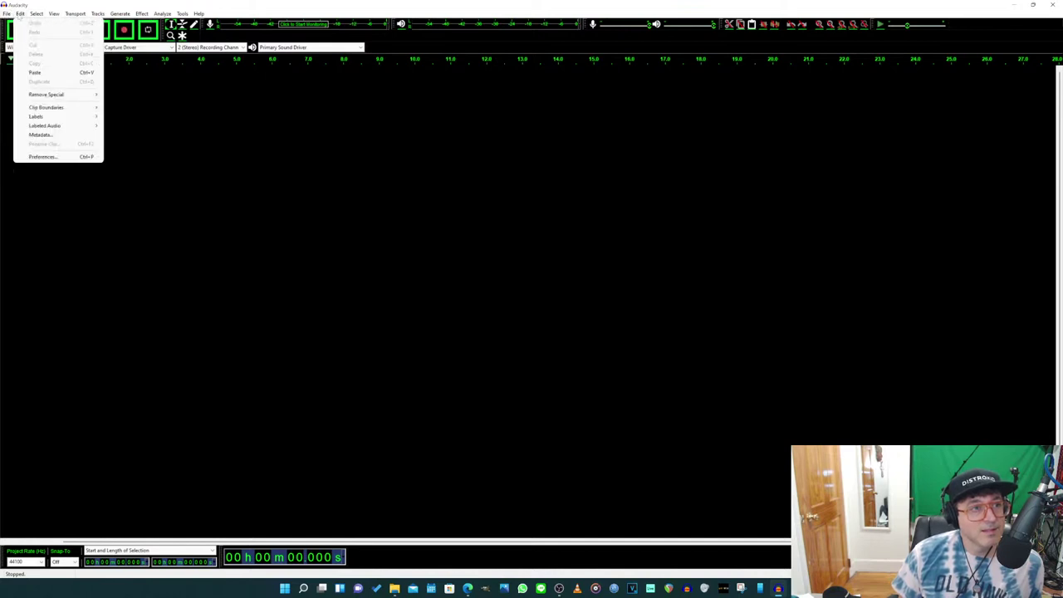
click(62, 157)
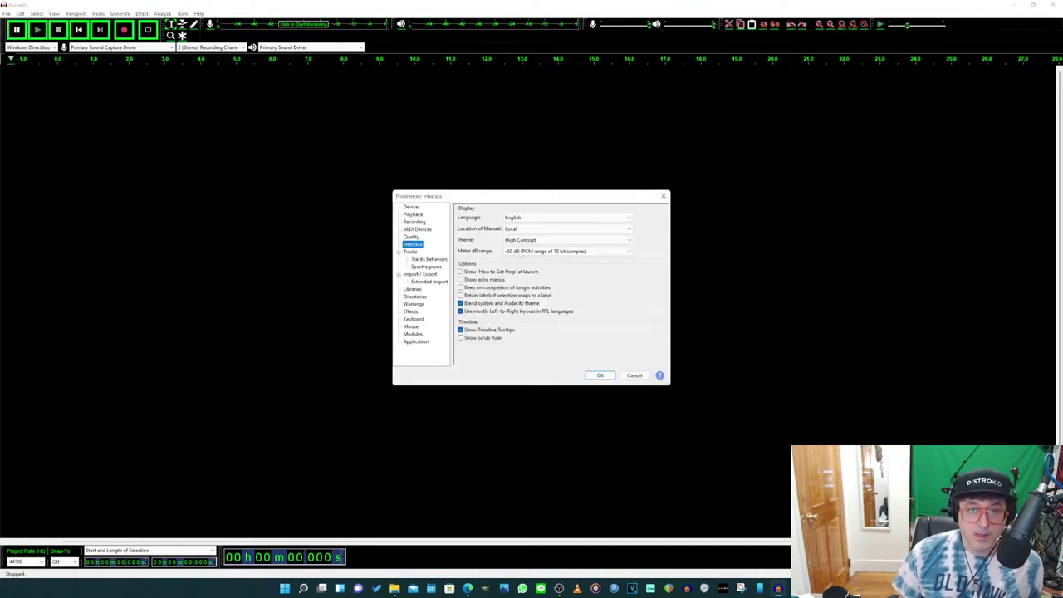
click(552, 240)
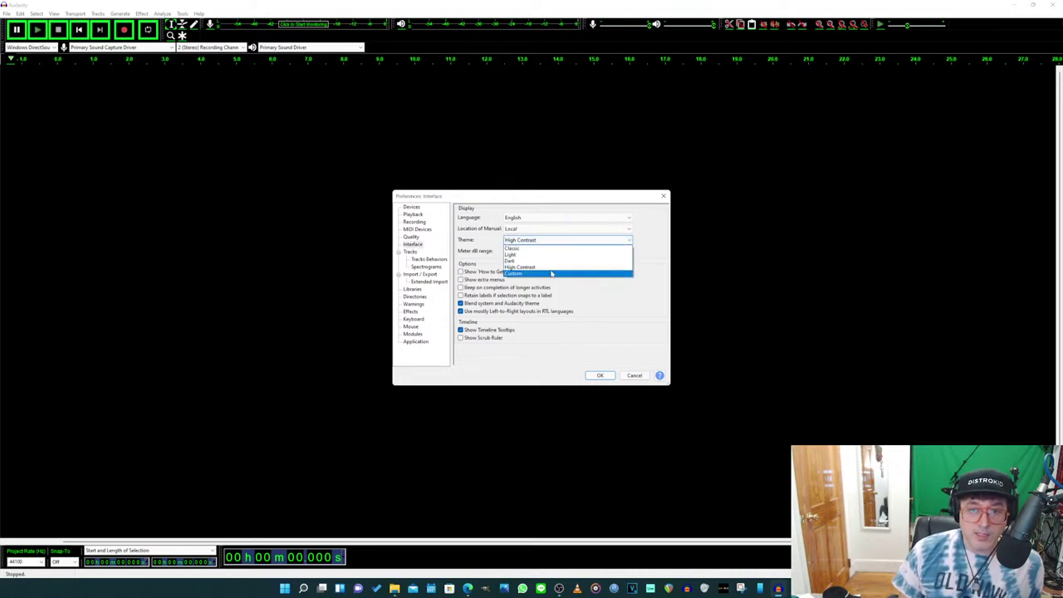
click(551, 273)
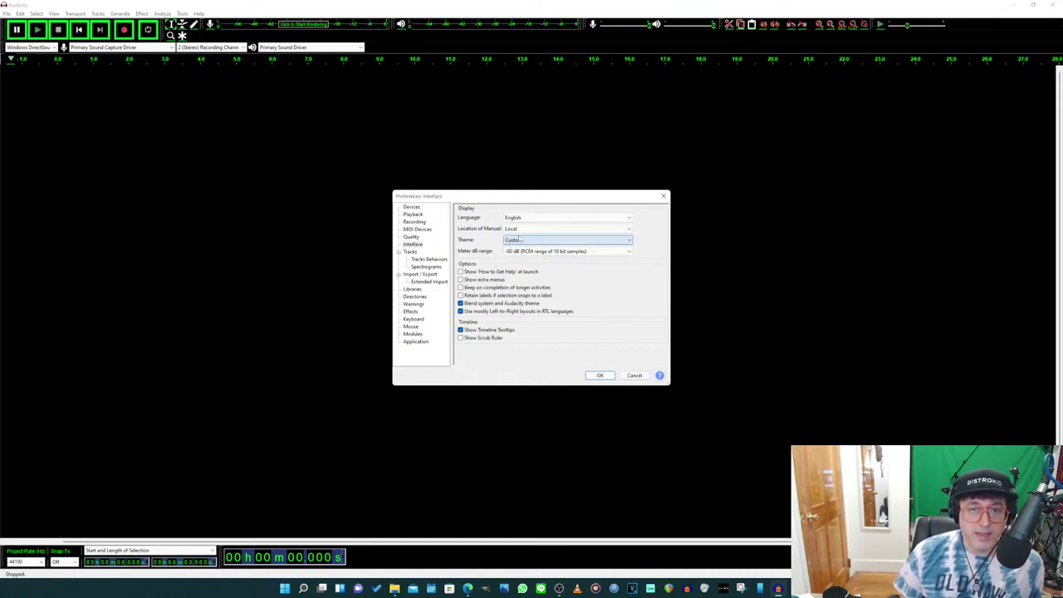
click(599, 376)
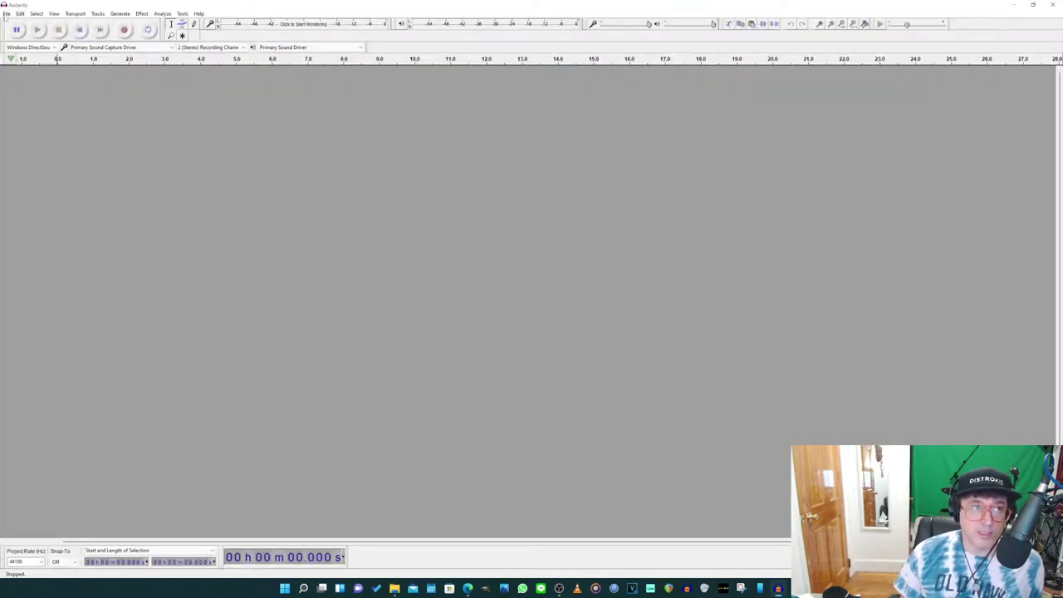
Step: Set the interface theme to Dark in the preferences
click(5, 14)
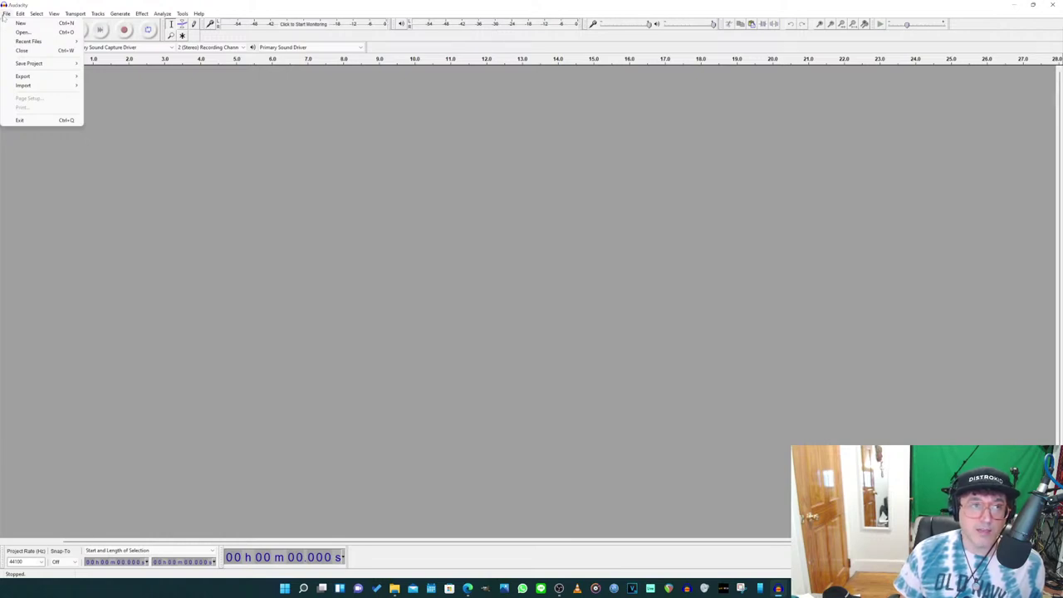
mouse_move(20, 14)
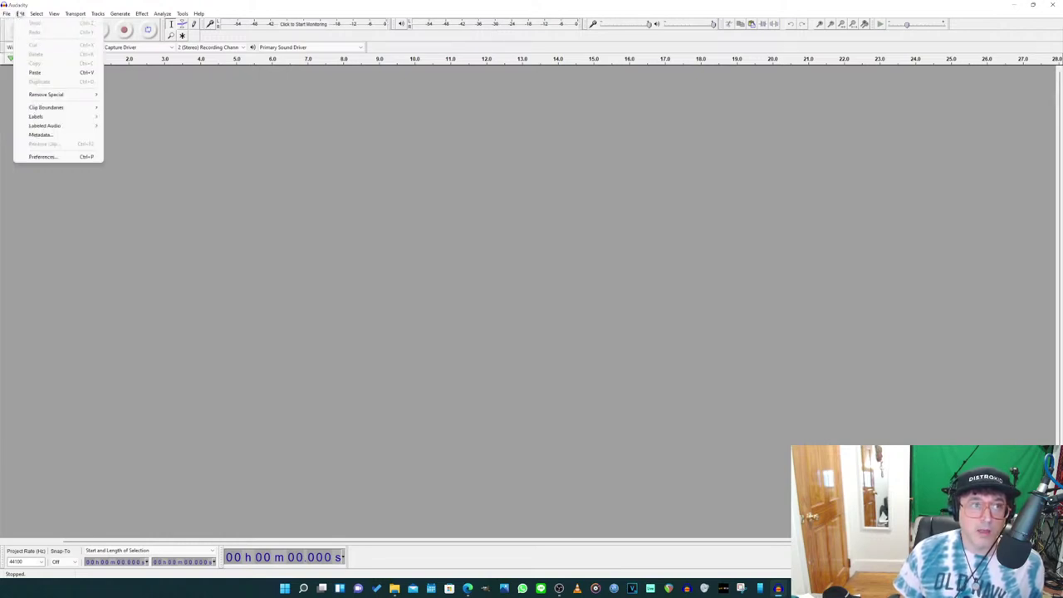
click(58, 157)
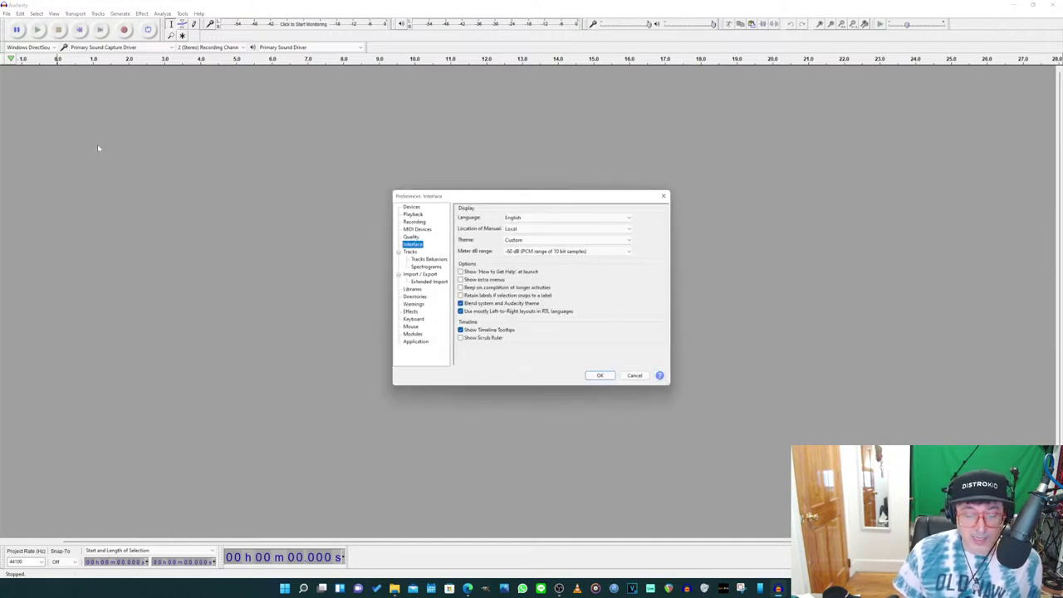
click(559, 241)
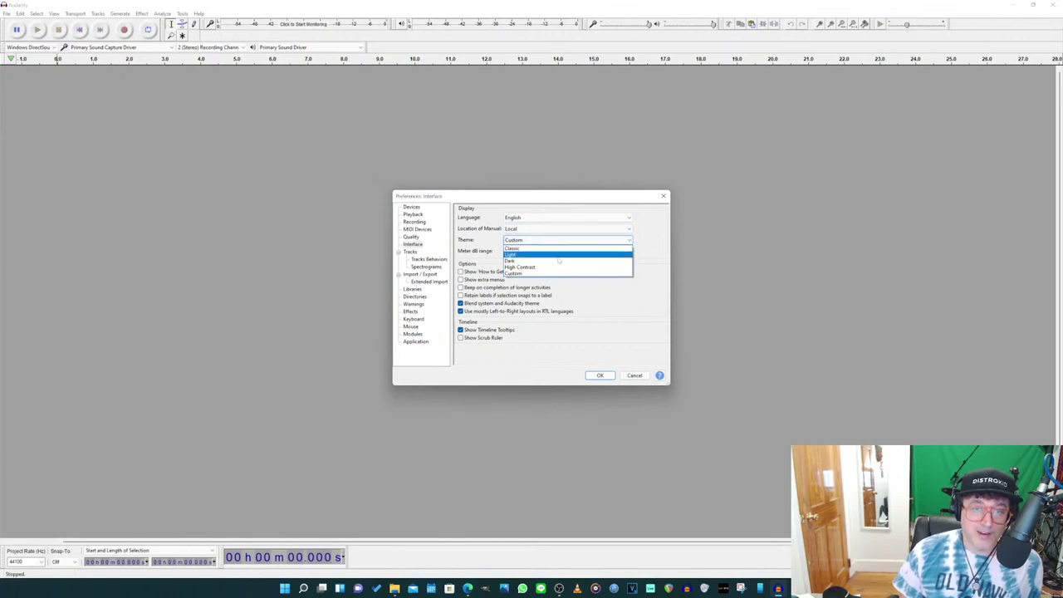
click(557, 258)
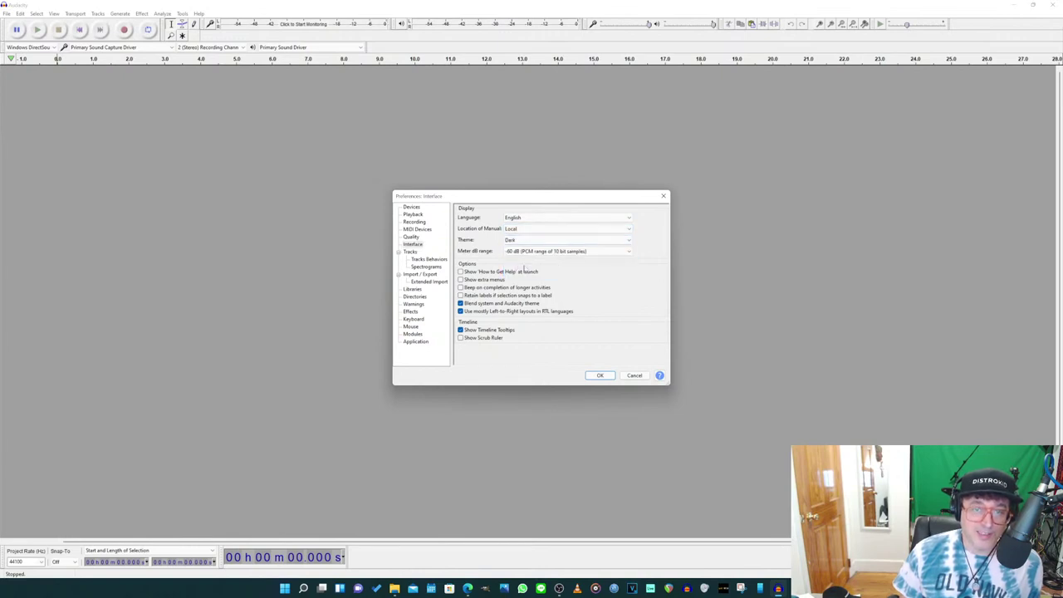
click(601, 376)
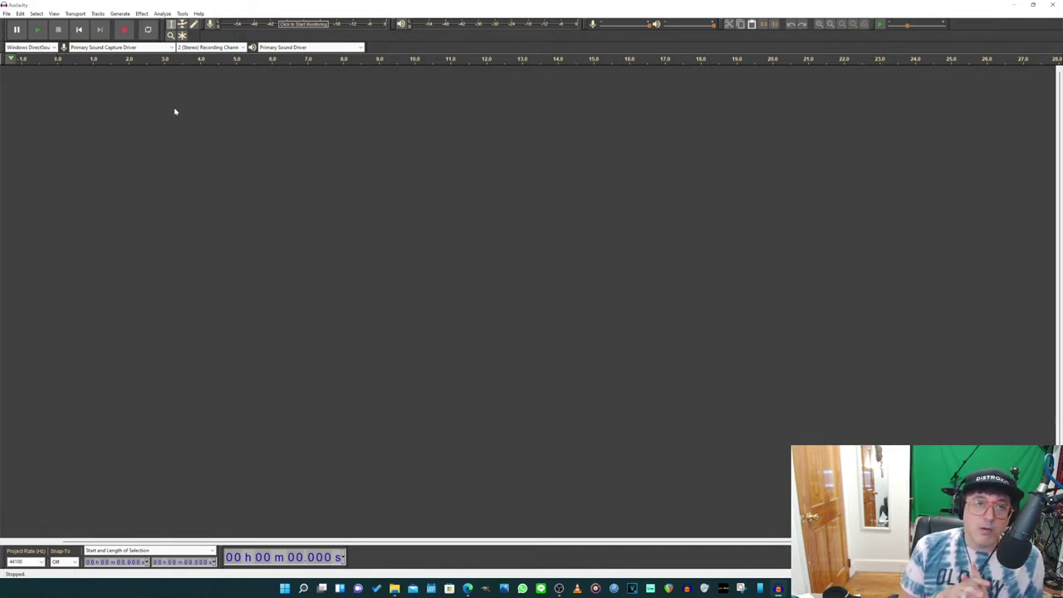
Step: Record a test take about 4.7 seconds long using the primary sound capture driver
click(123, 30)
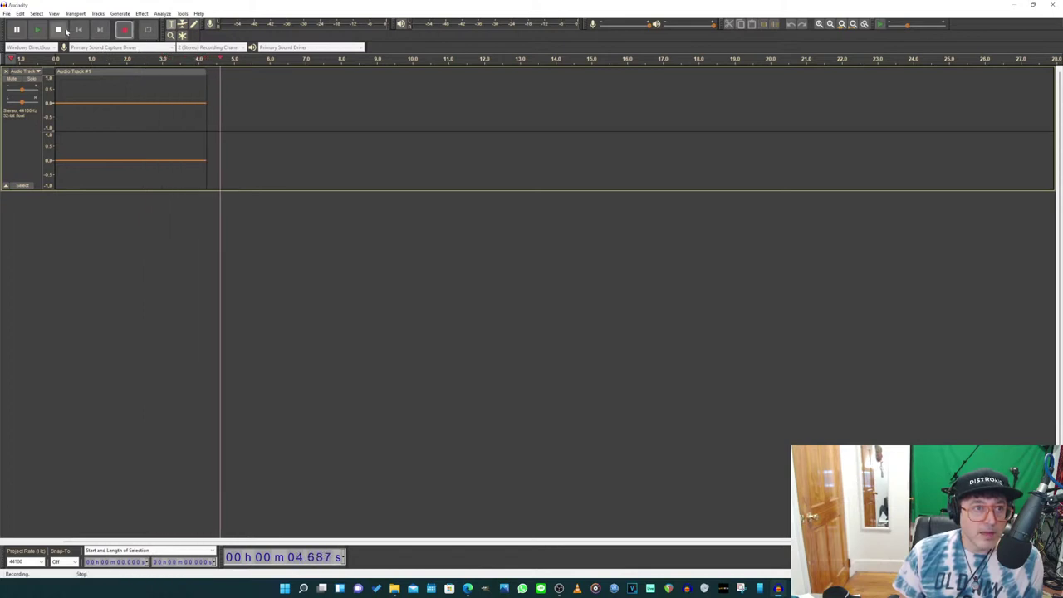
key(space)
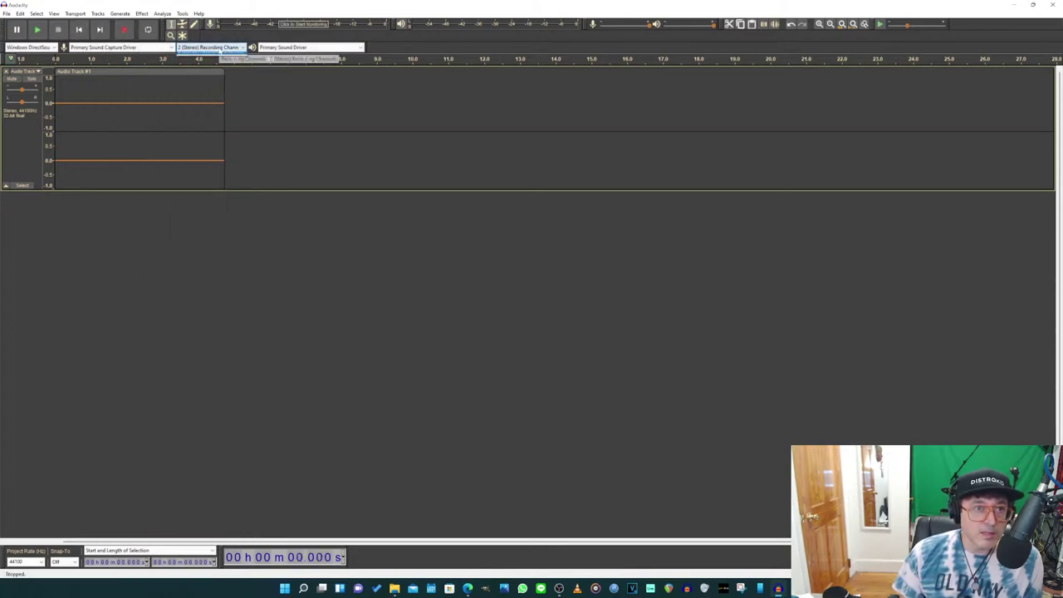
Step: Set the recording device to IN 3-4 (BEHRINGER UMC 404HD 192k) and start monitoring the input level
click(218, 48)
click(219, 50)
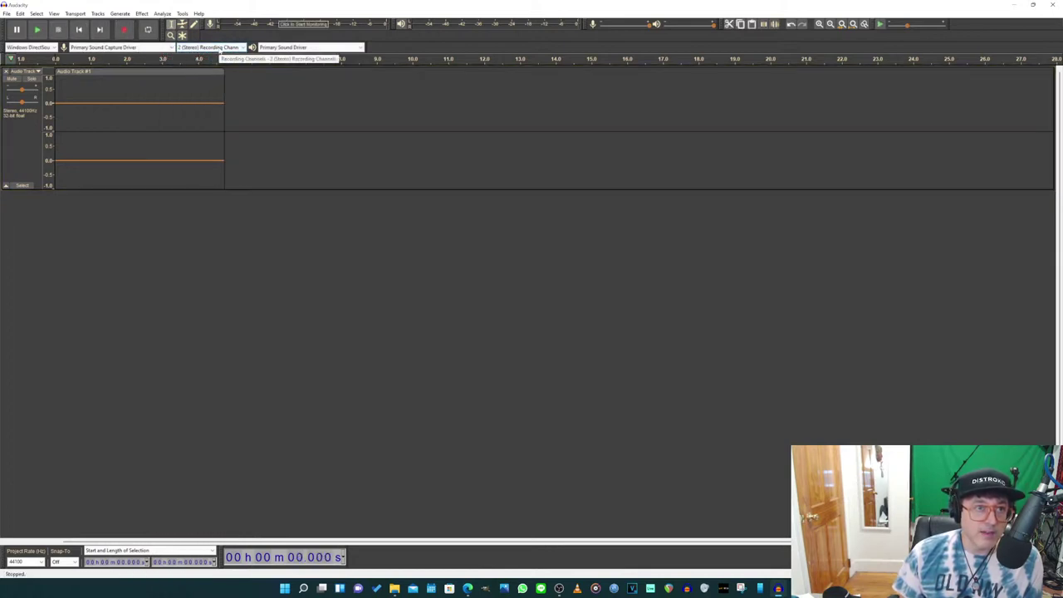
click(217, 47)
click(124, 48)
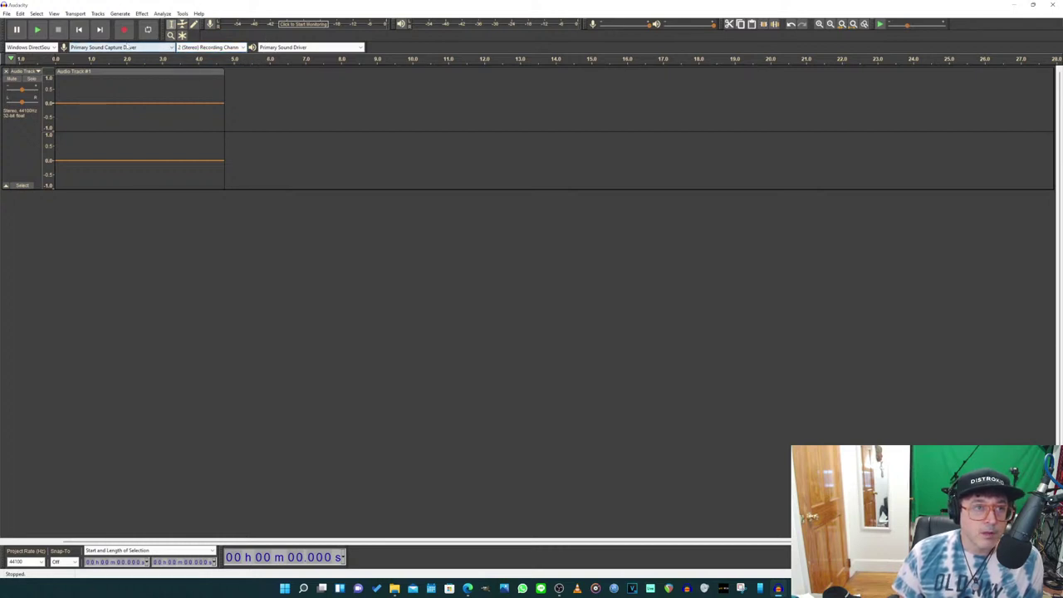
click(124, 47)
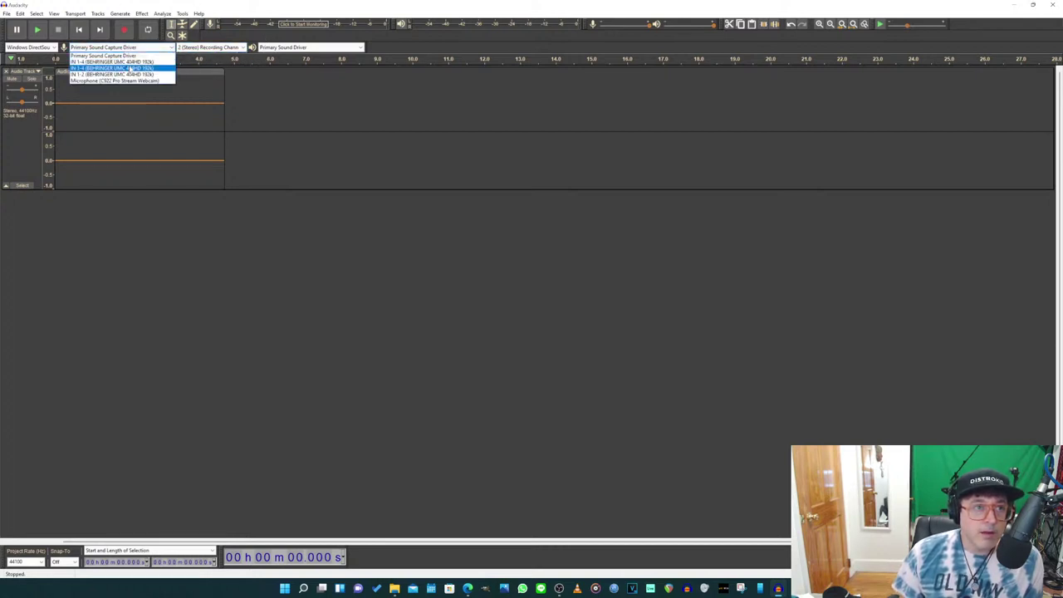
click(130, 68)
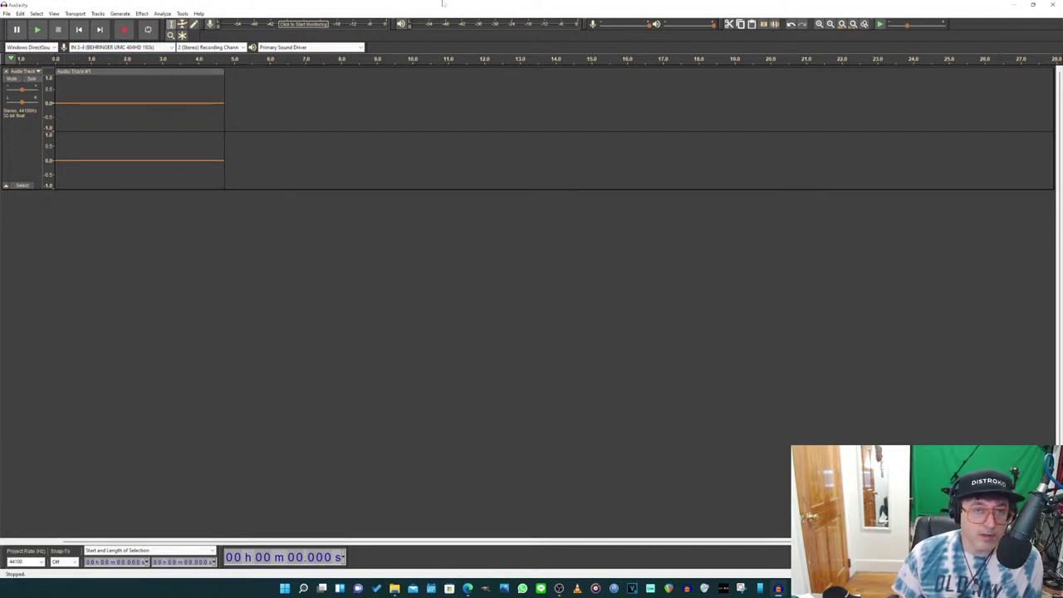
click(299, 23)
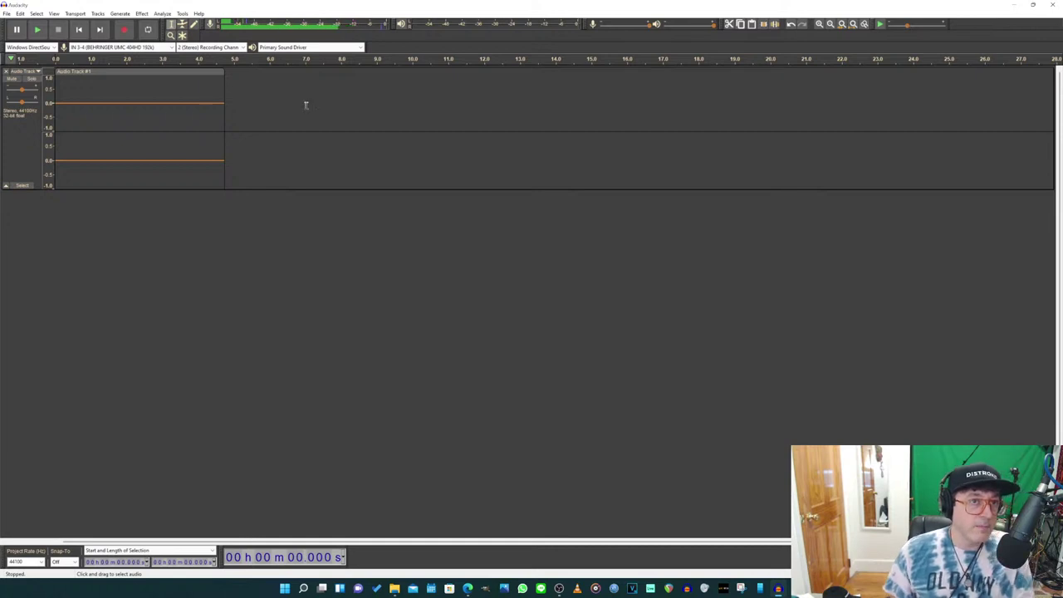
Step: Select the recorded clip and set the recording channels to 1 (Mono)
click(69, 76)
double_click(63, 77)
click(209, 47)
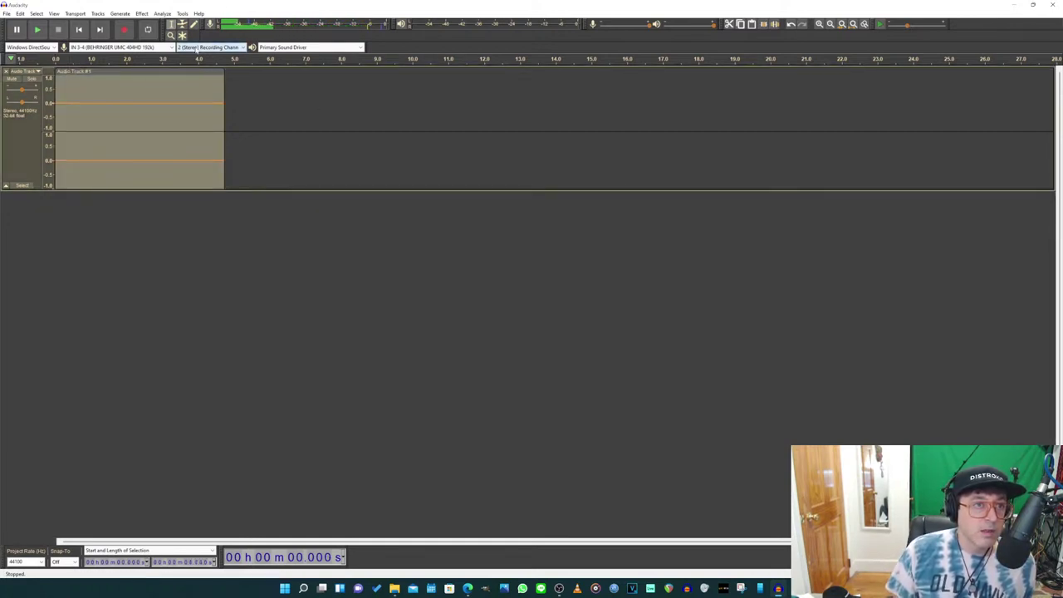
click(204, 55)
Step: Check the available playback and recording devices, keeping IN 3-4 (BEHRINGER UMC 404HD 192k) as the input
click(306, 47)
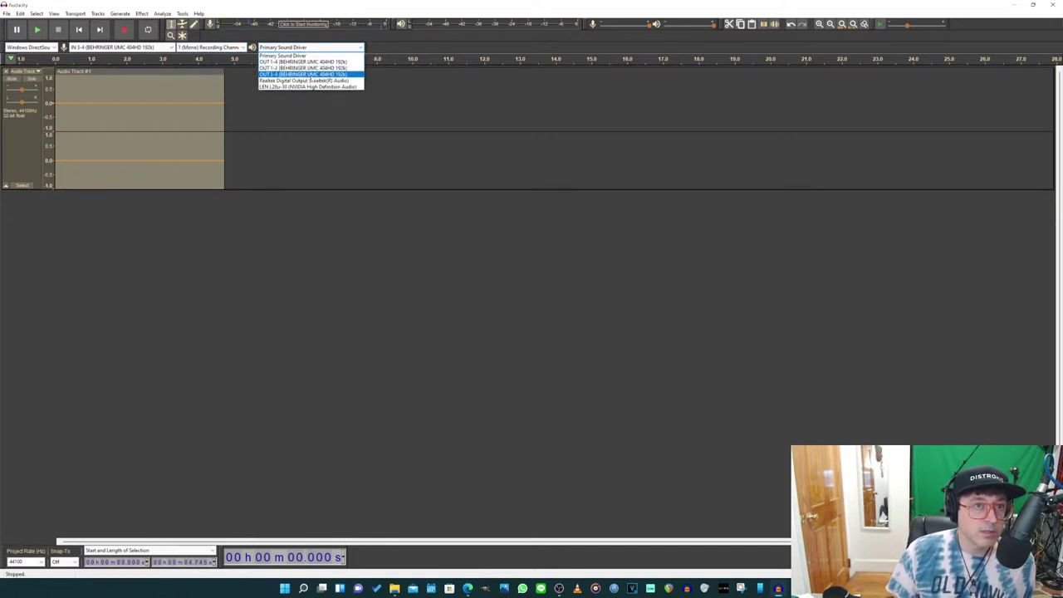
click(120, 48)
click(121, 48)
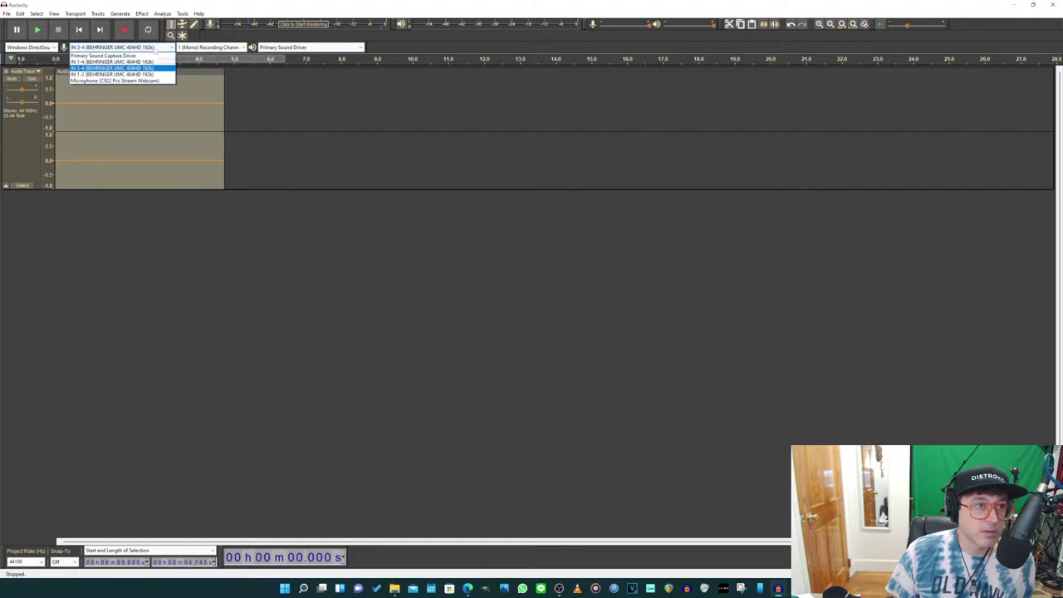
click(124, 67)
click(16, 137)
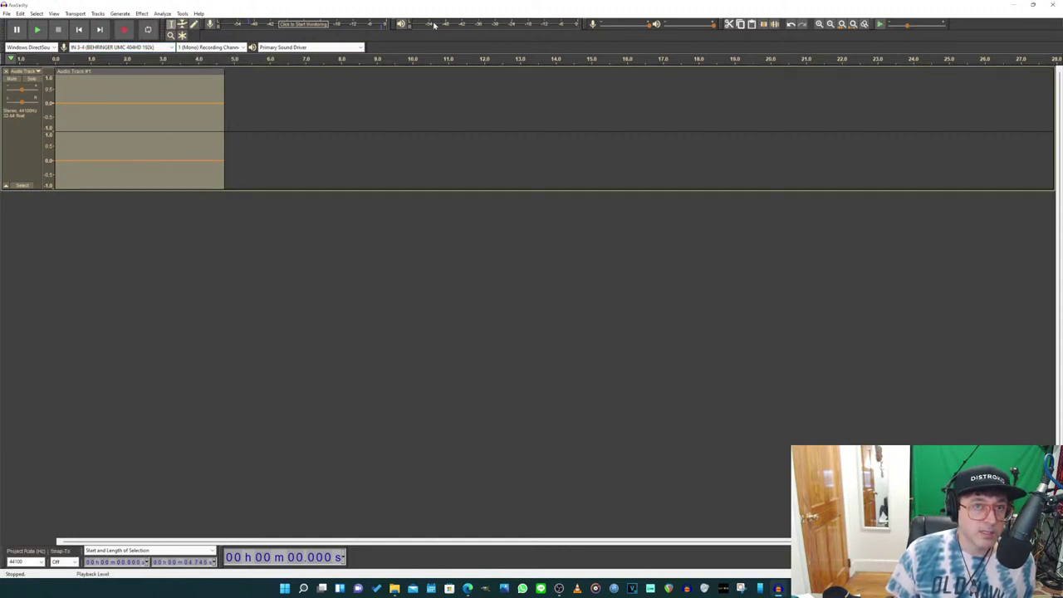
Step: Set the recording channels to 2 (Stereo)
click(121, 47)
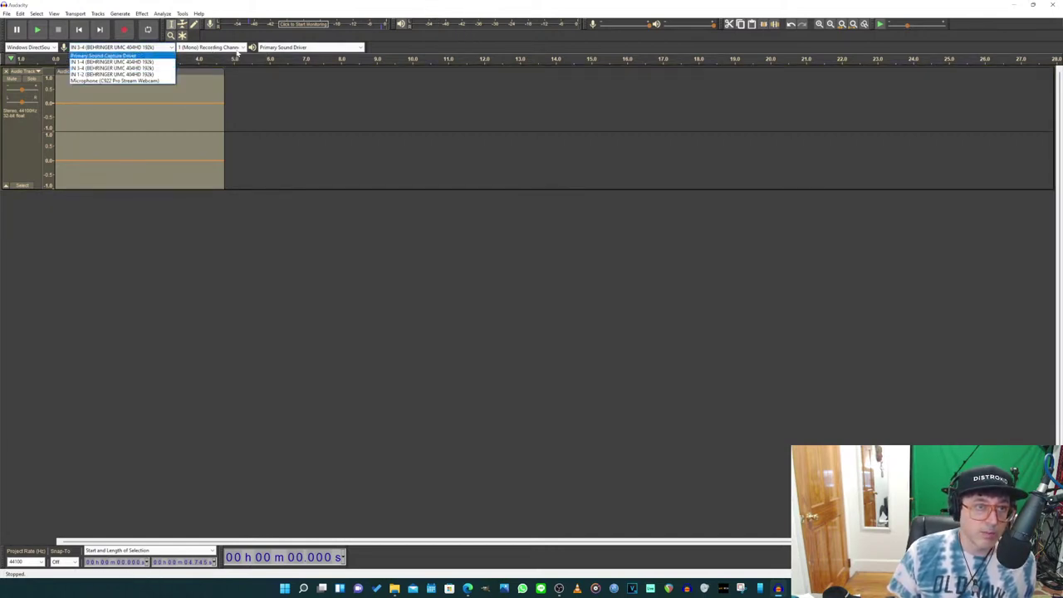
click(237, 53)
click(236, 48)
click(218, 60)
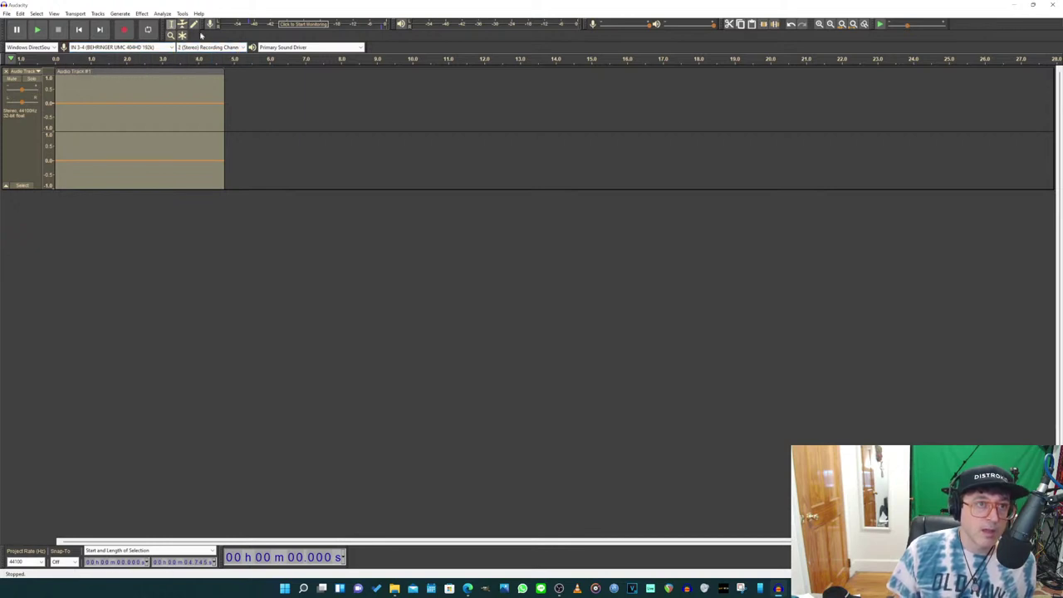
Step: Delete the existing audio track and record a new voice take about 9 seconds long
click(6, 72)
click(123, 30)
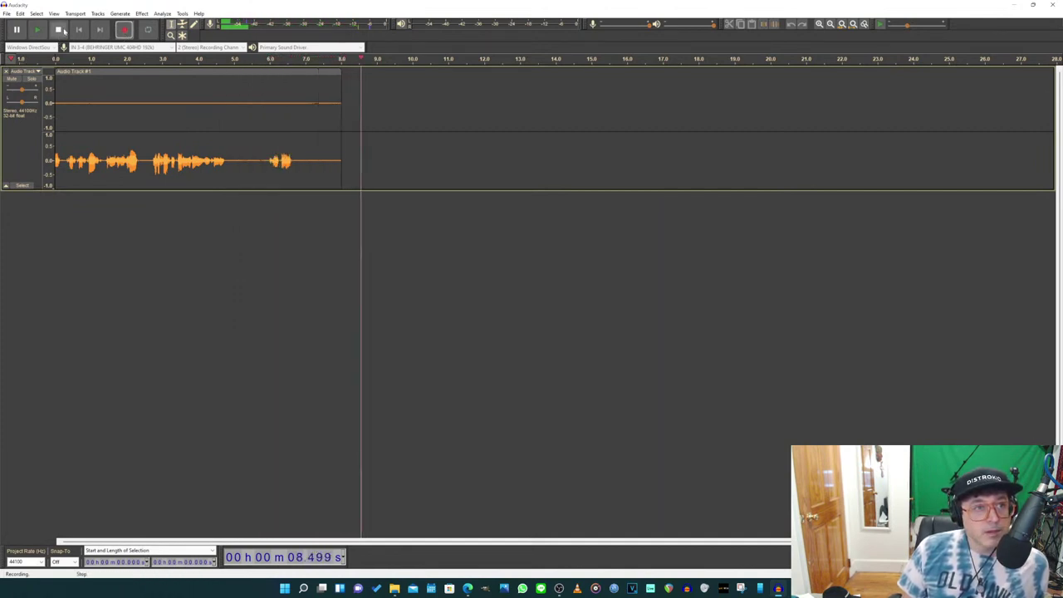
click(63, 30)
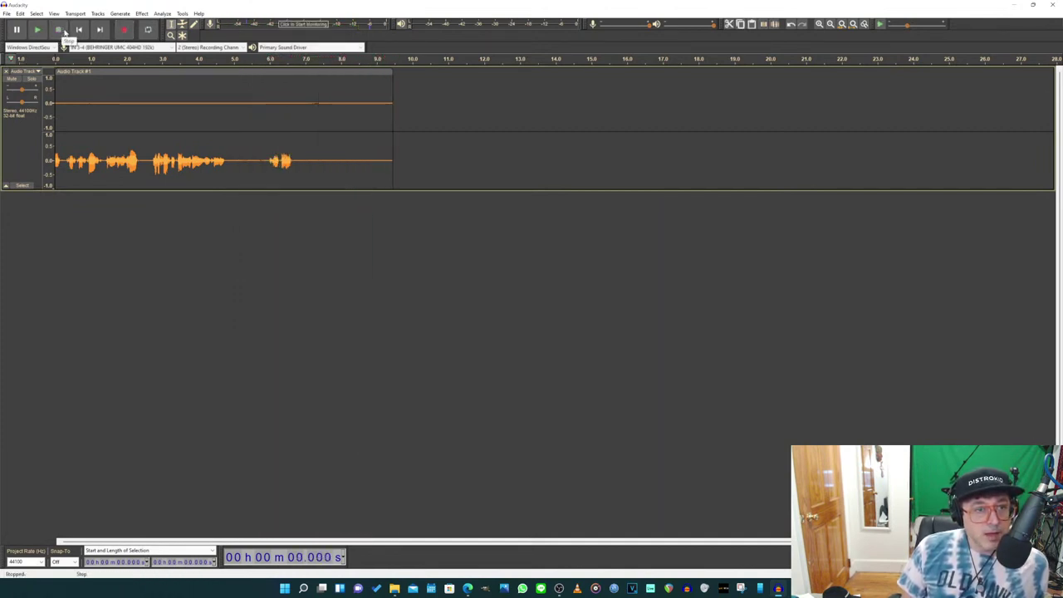
Step: Split the stereo track into separate left and right tracks and delete the silent left-channel track
click(29, 156)
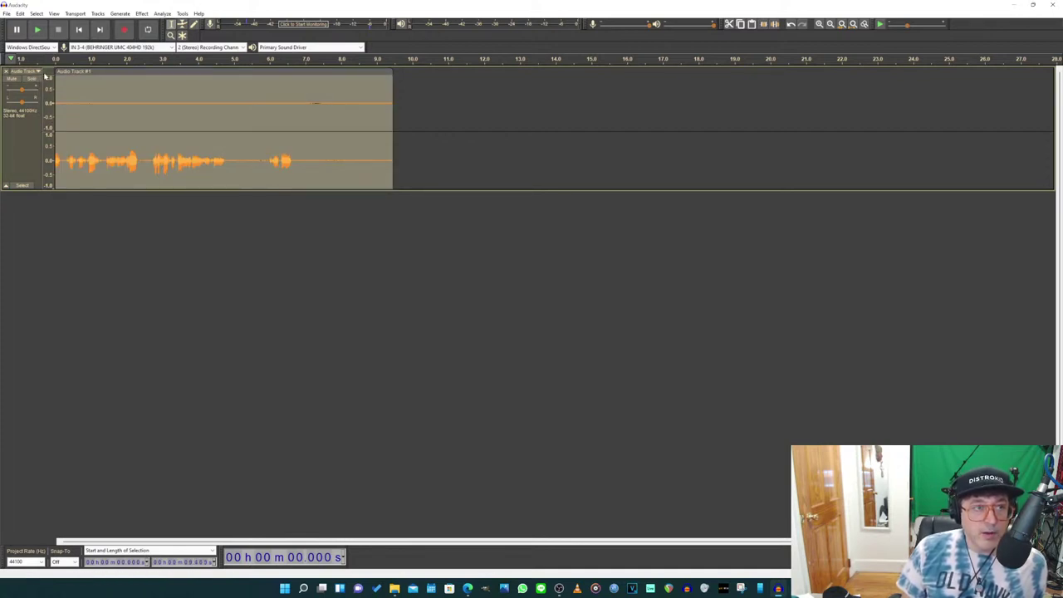
click(38, 72)
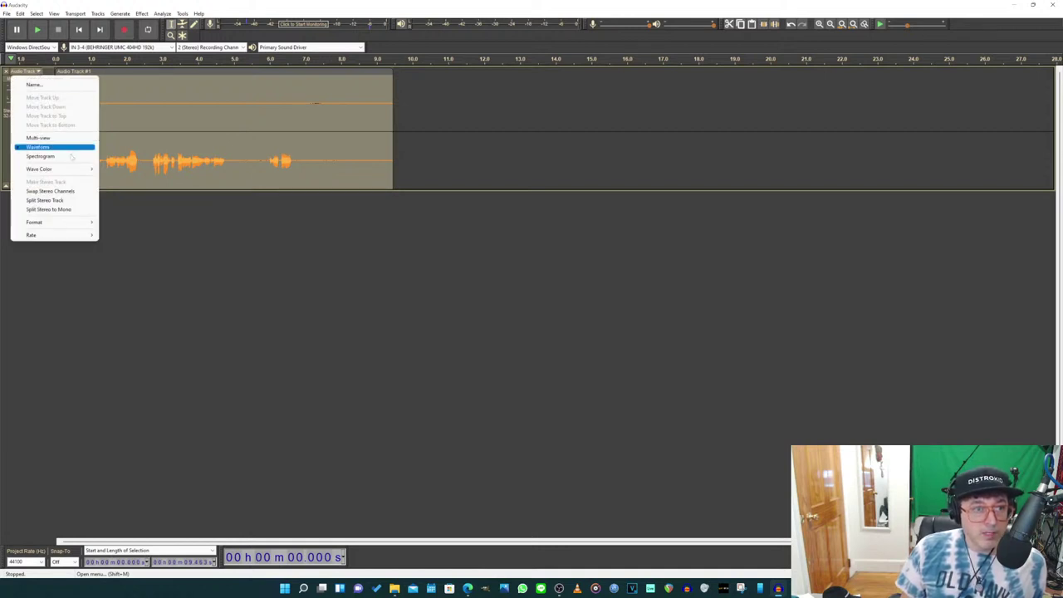
click(45, 200)
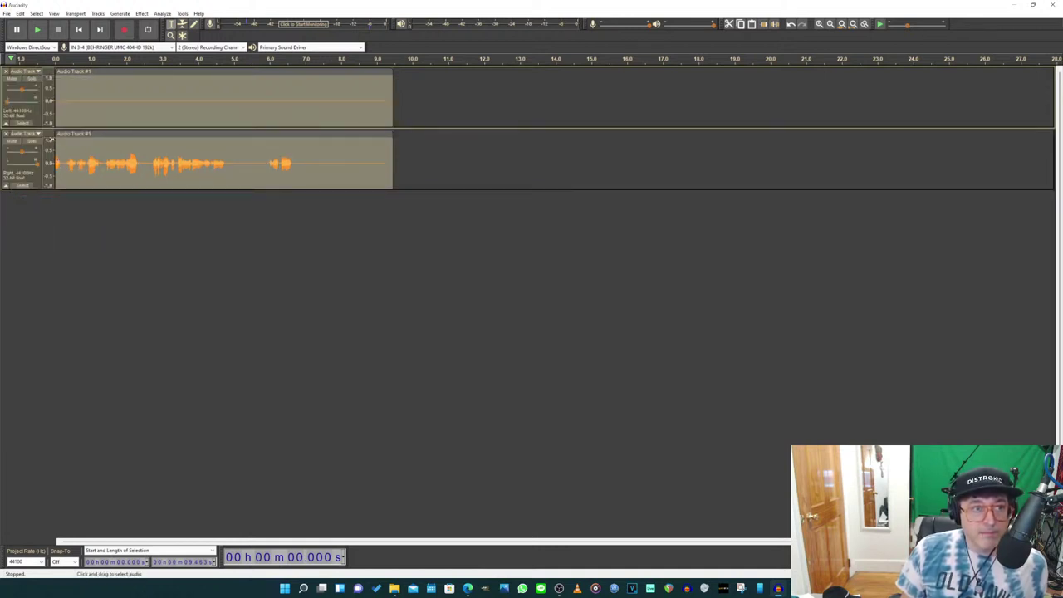
click(6, 72)
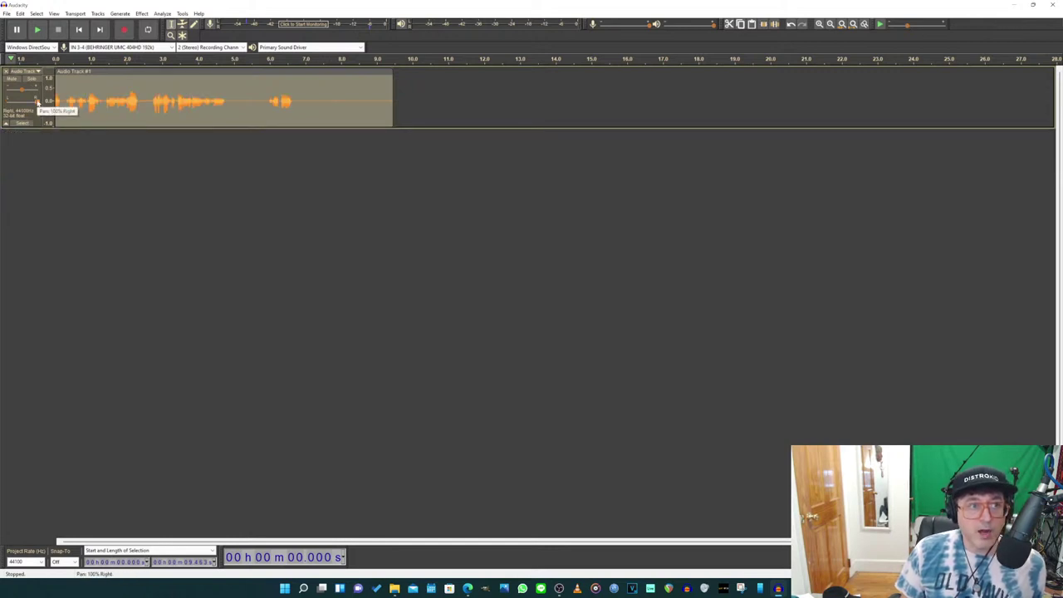
Step: Set the pan of the remaining voice track to 0 so it is centred, and clear the selection
drag(37, 102, 36, 102)
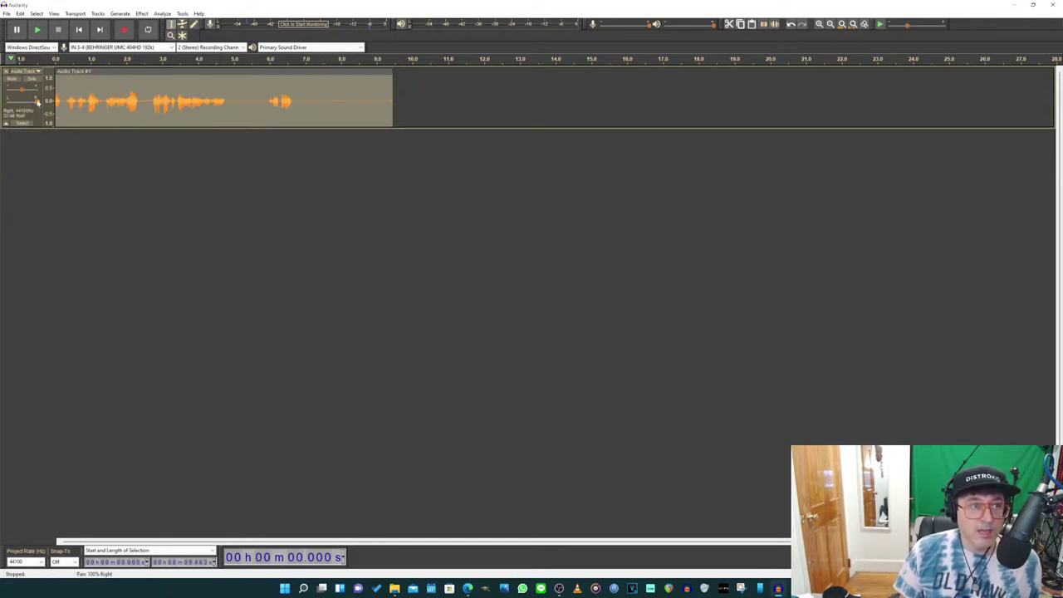
double_click(36, 101)
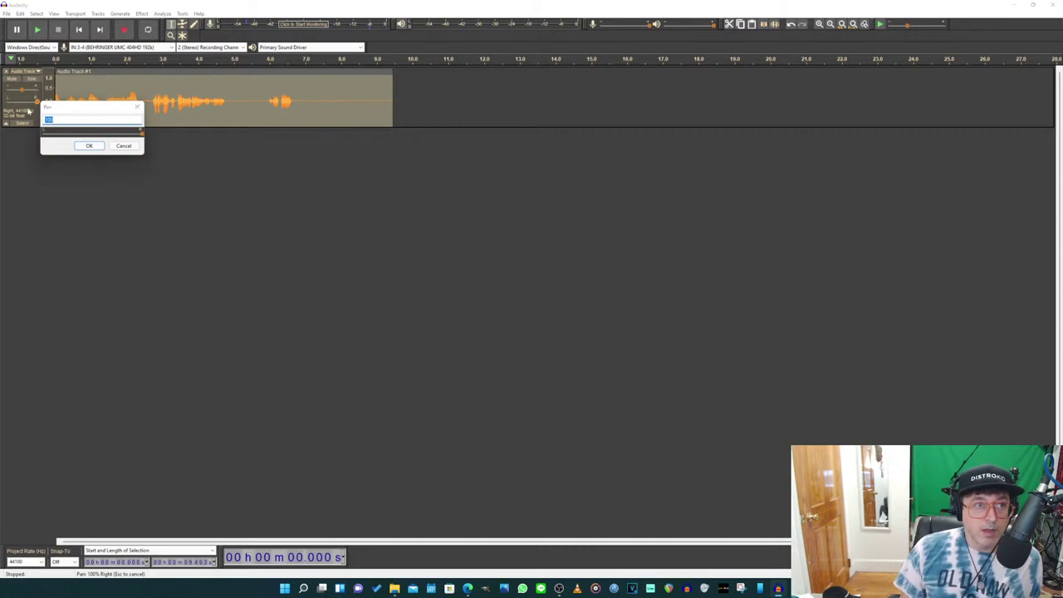
click(119, 149)
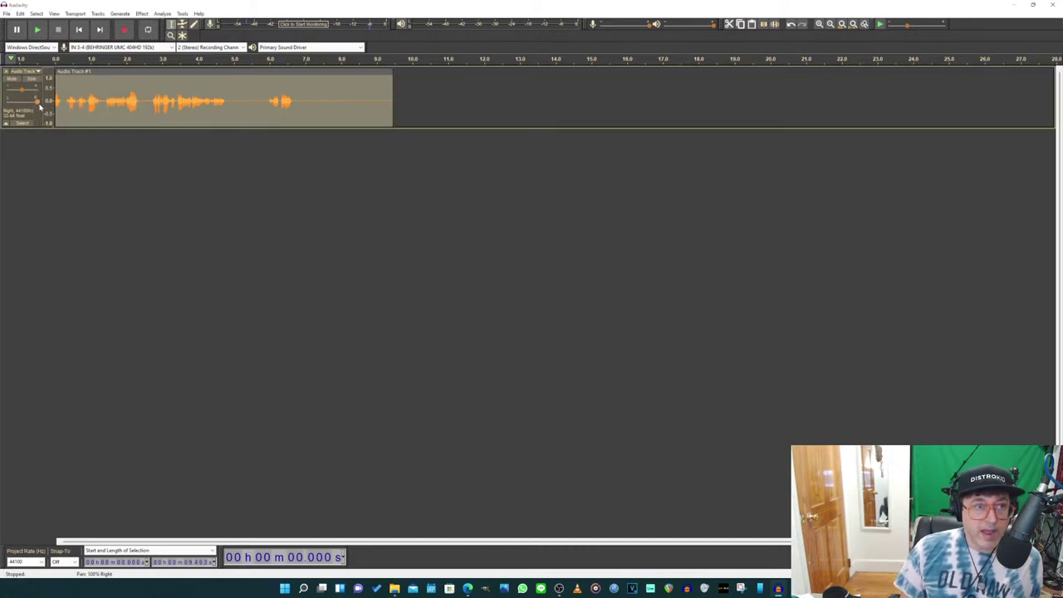
drag(25, 100, 37, 101)
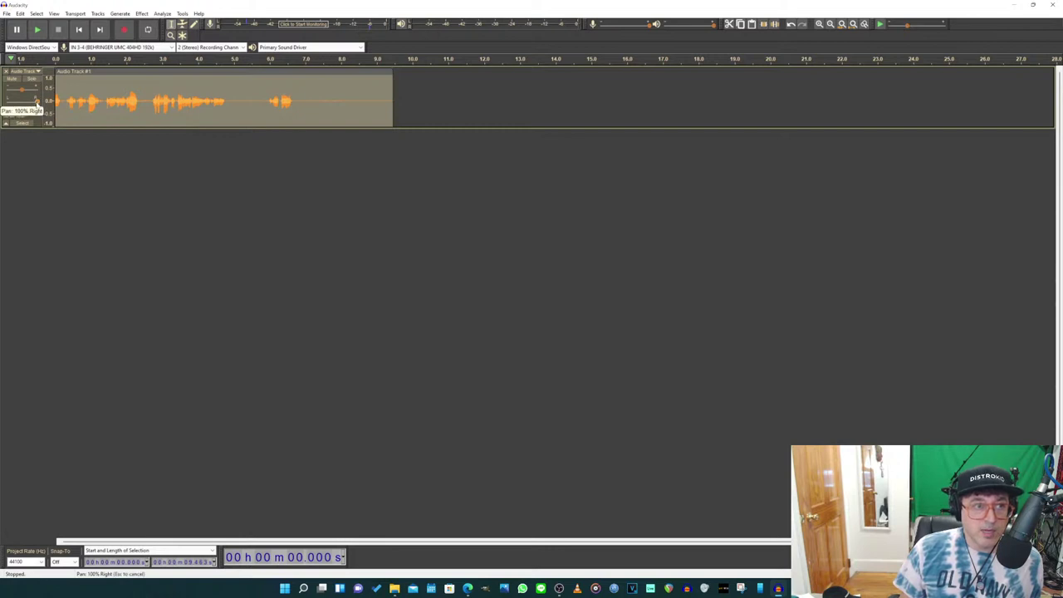
double_click(37, 101)
text(0)
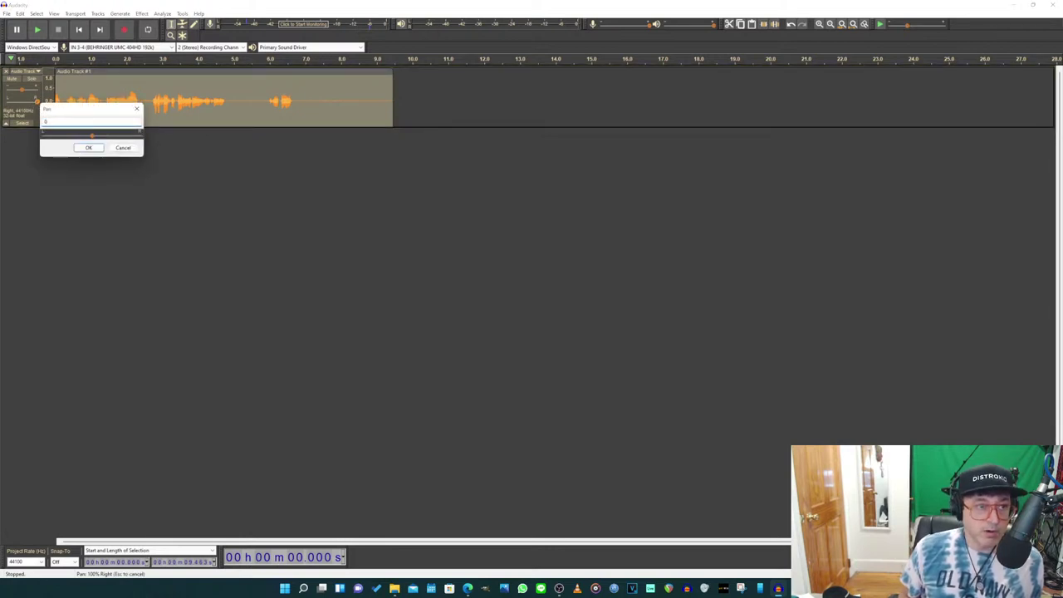
key(Return)
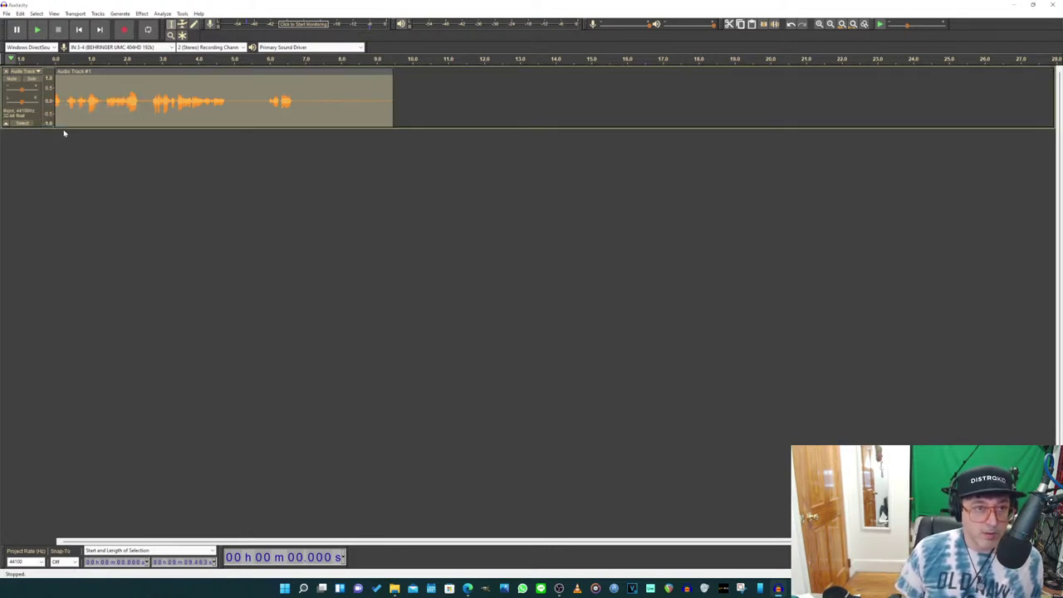
click(42, 197)
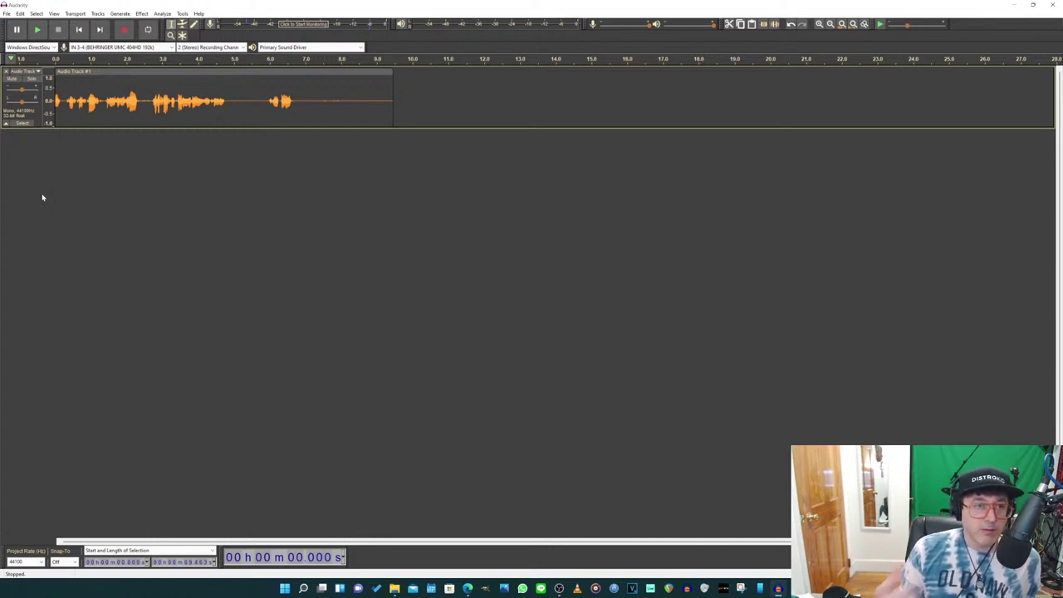
Step: Record a trial take about 6 seconds long on a new track and delete that track
click(123, 30)
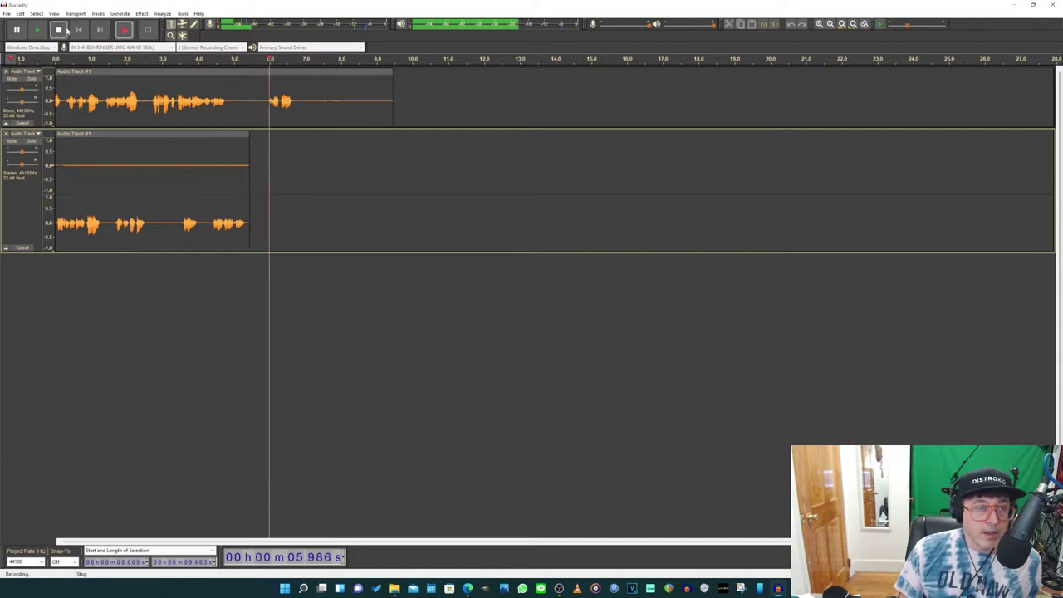
key(space)
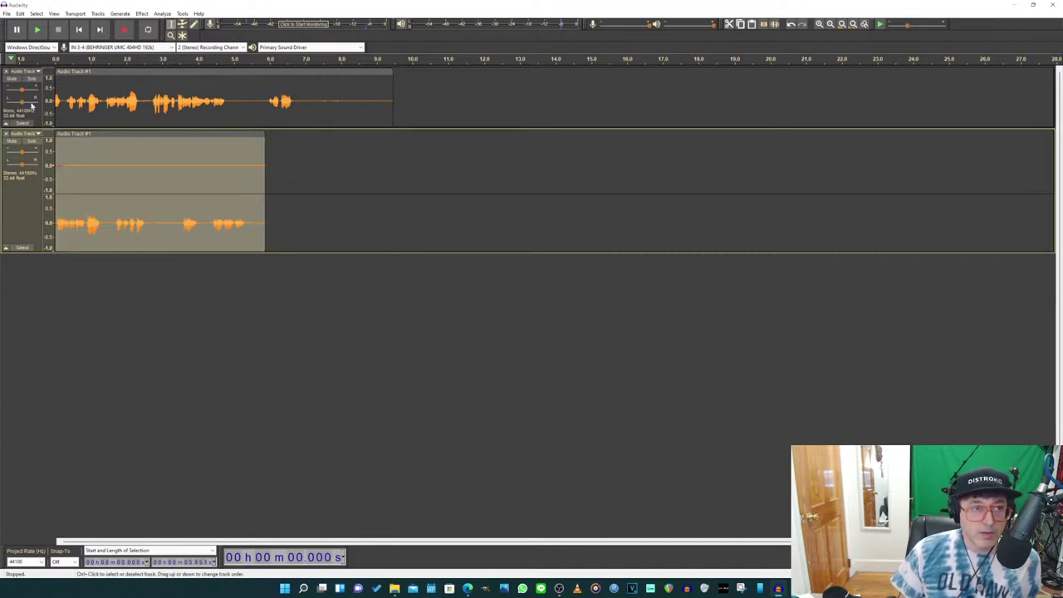
click(6, 134)
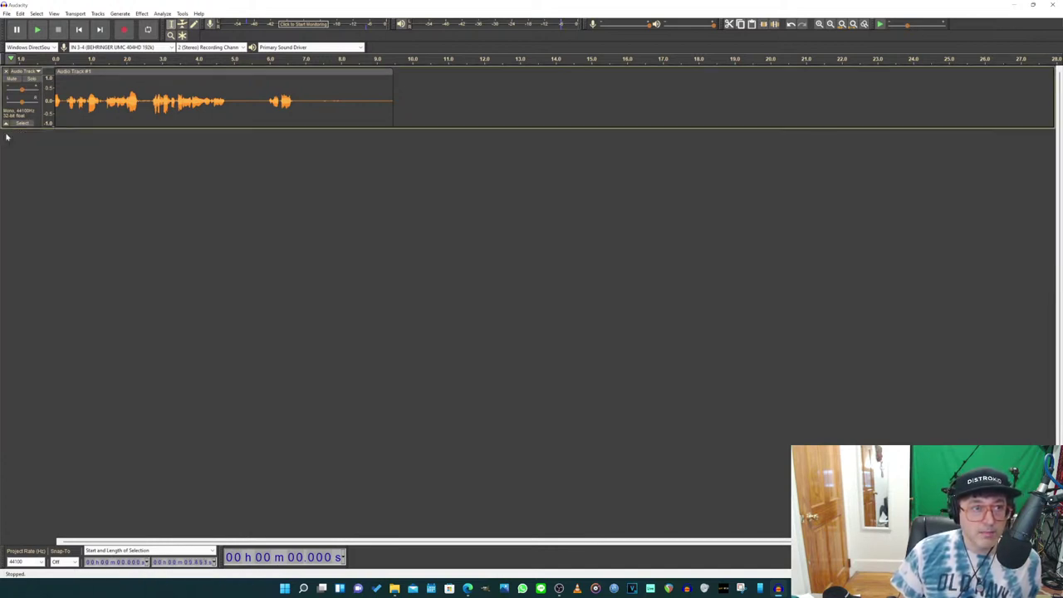
Step: Record a new take about 5.4 seconds long on a second track and split its stereo channels into separate tracks
click(124, 31)
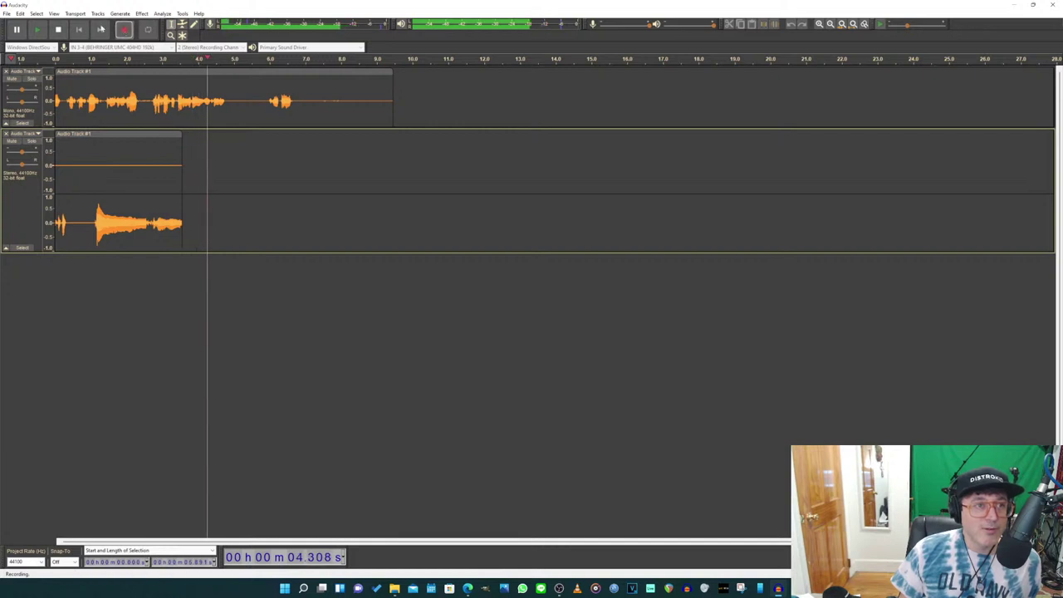
click(59, 31)
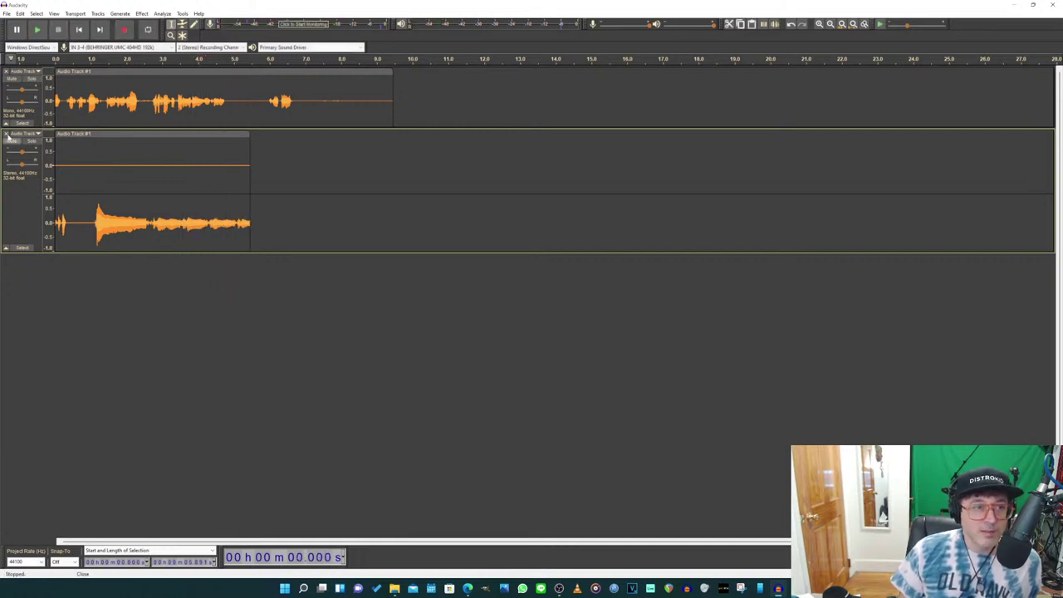
click(35, 134)
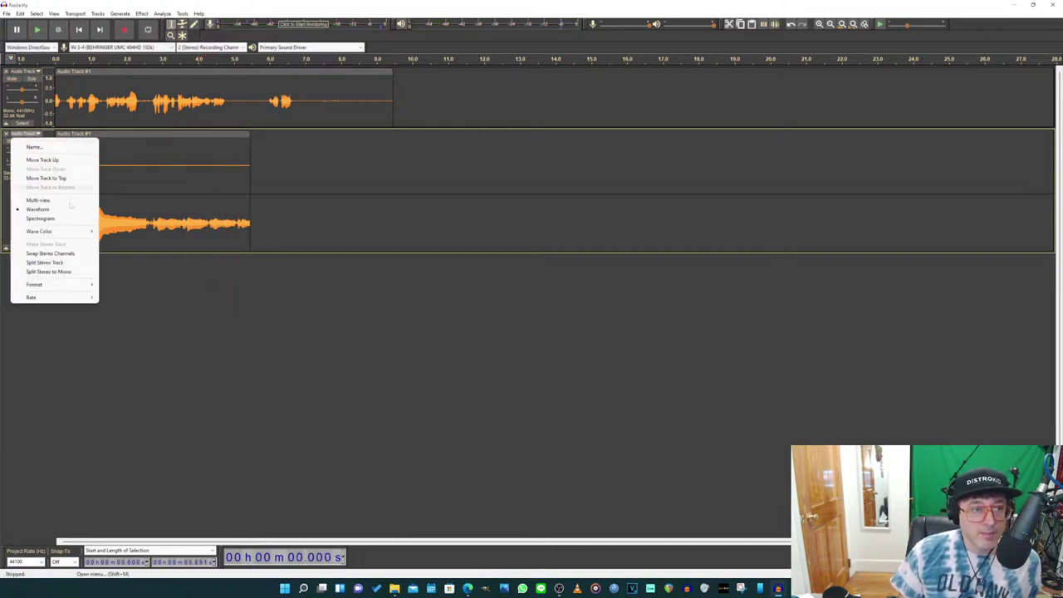
click(69, 262)
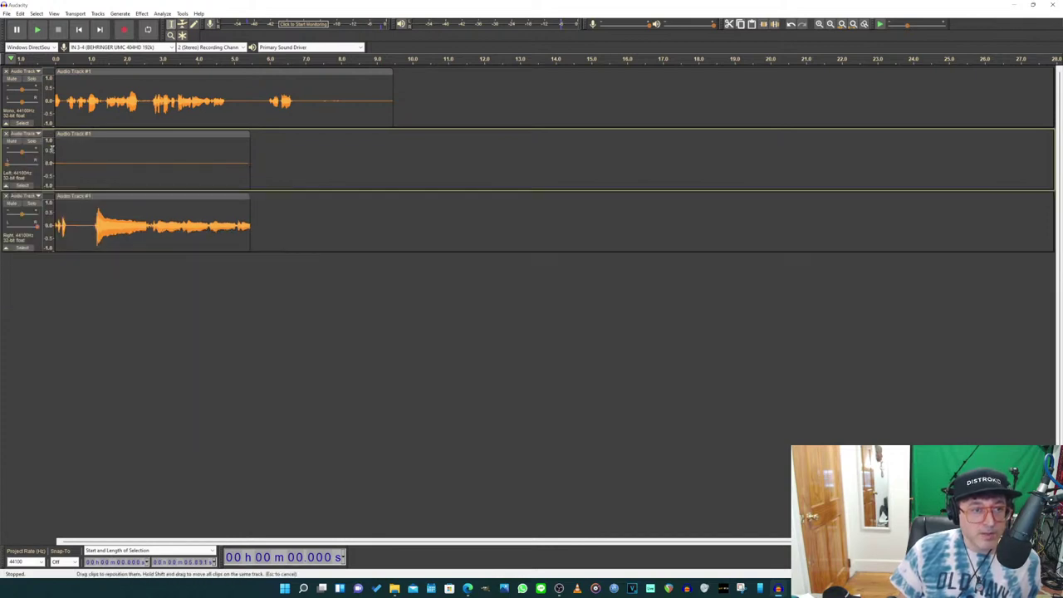
Step: Delete the silent left-channel track of the new take and centre the pan of its right-channel track
click(6, 133)
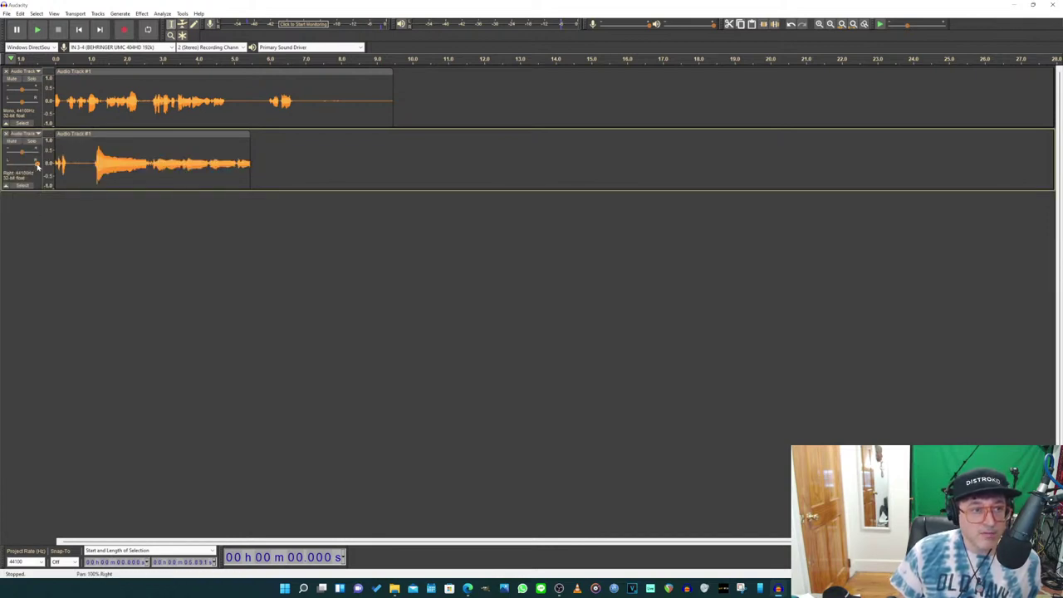
double_click(37, 165)
click(123, 209)
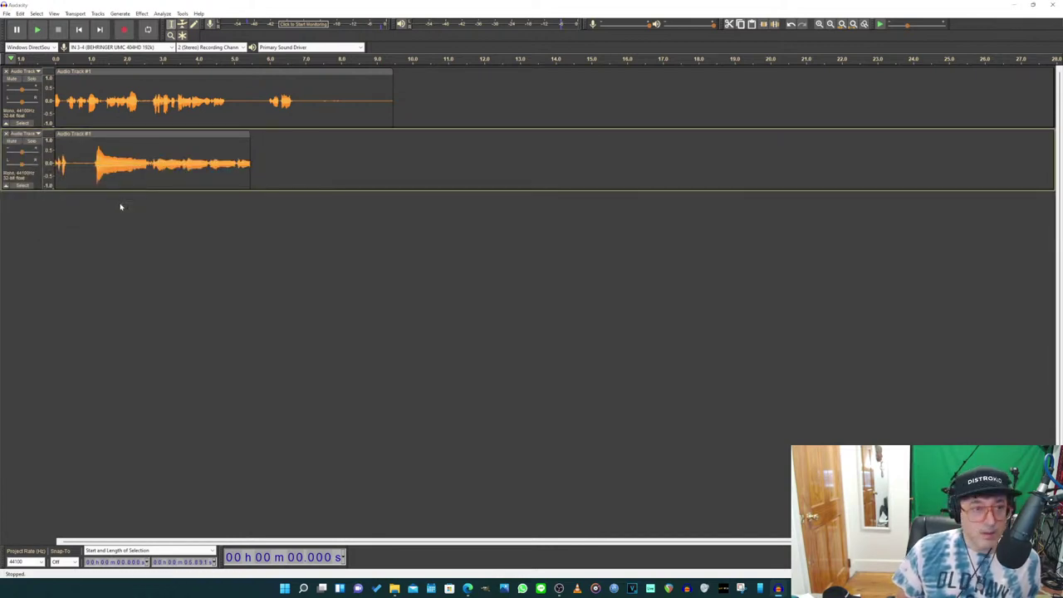
Step: Solo the new take's track and play it back for a few seconds
click(33, 142)
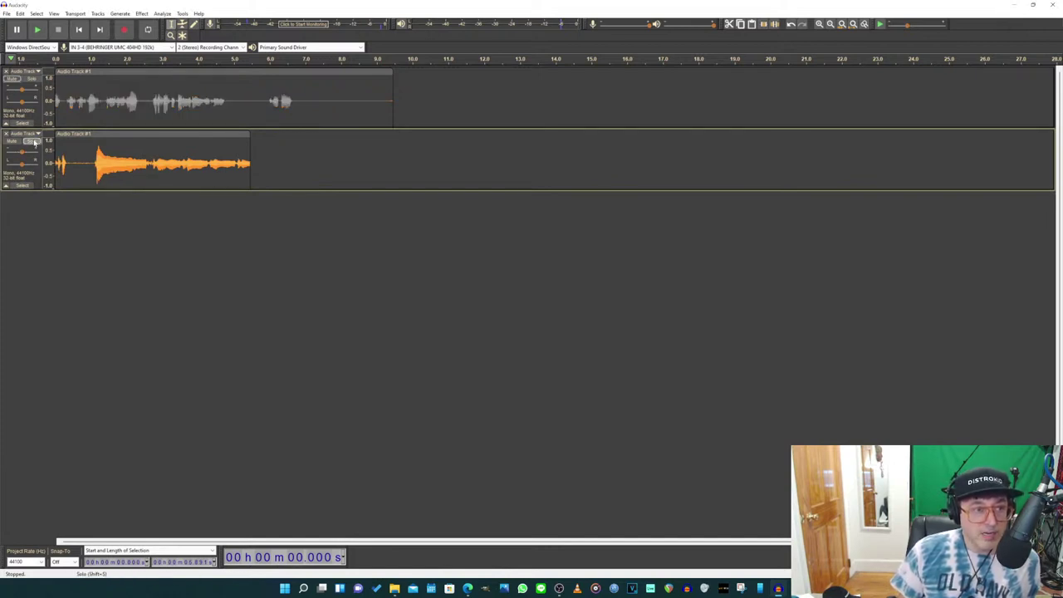
key(space)
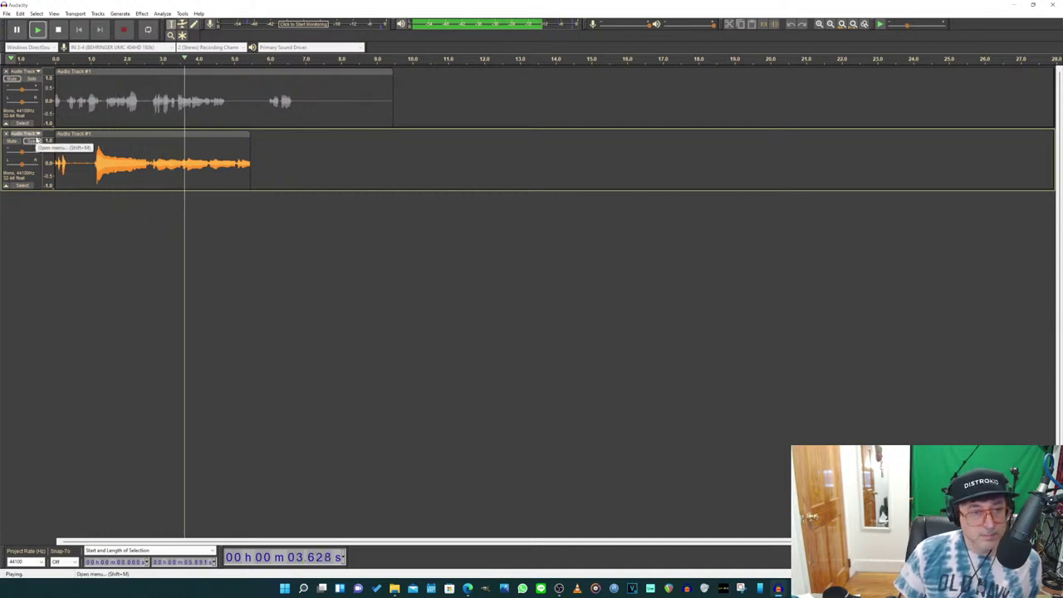
click(59, 29)
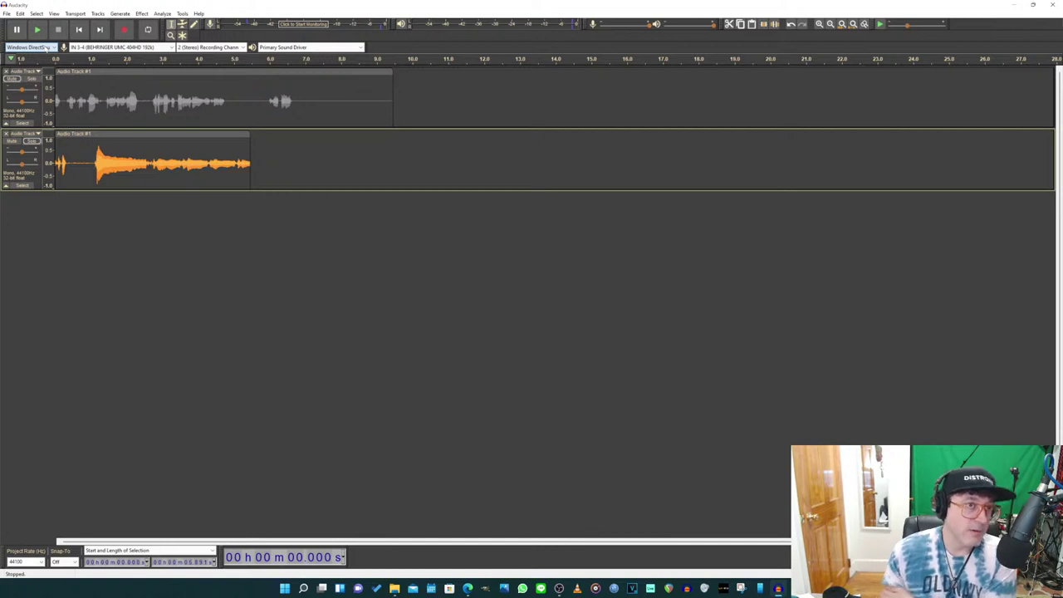
Step: Open the device preferences and review the audio host options, keeping Windows DirectSound as the host
click(7, 15)
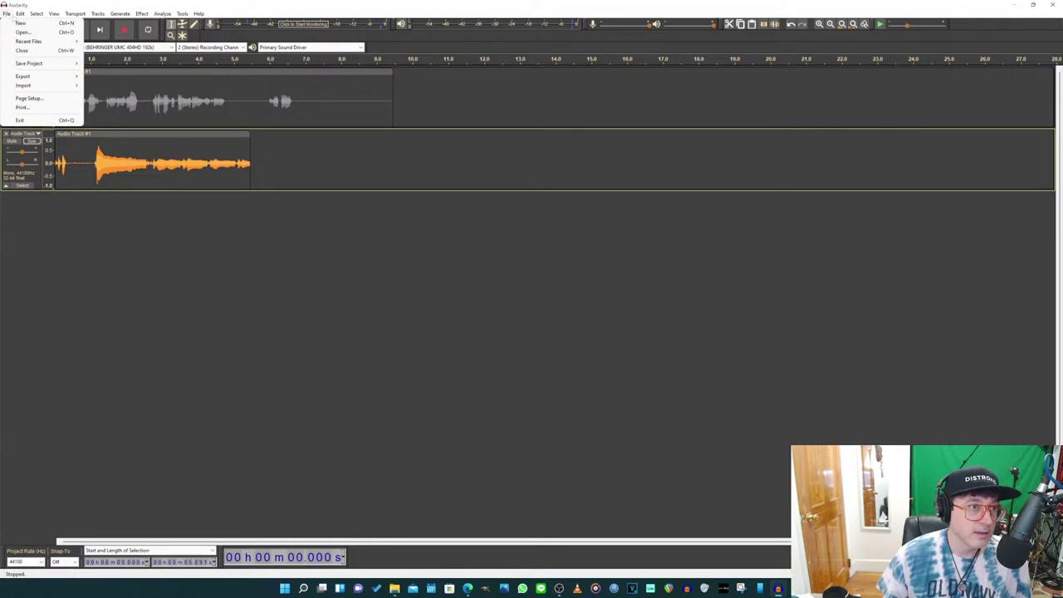
mouse_move(16, 16)
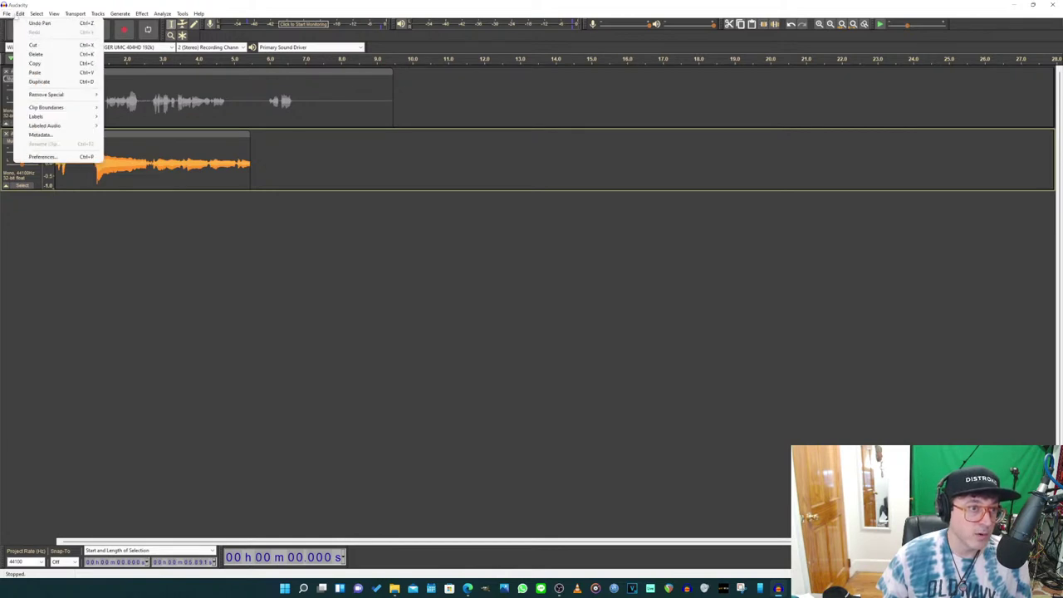
click(71, 160)
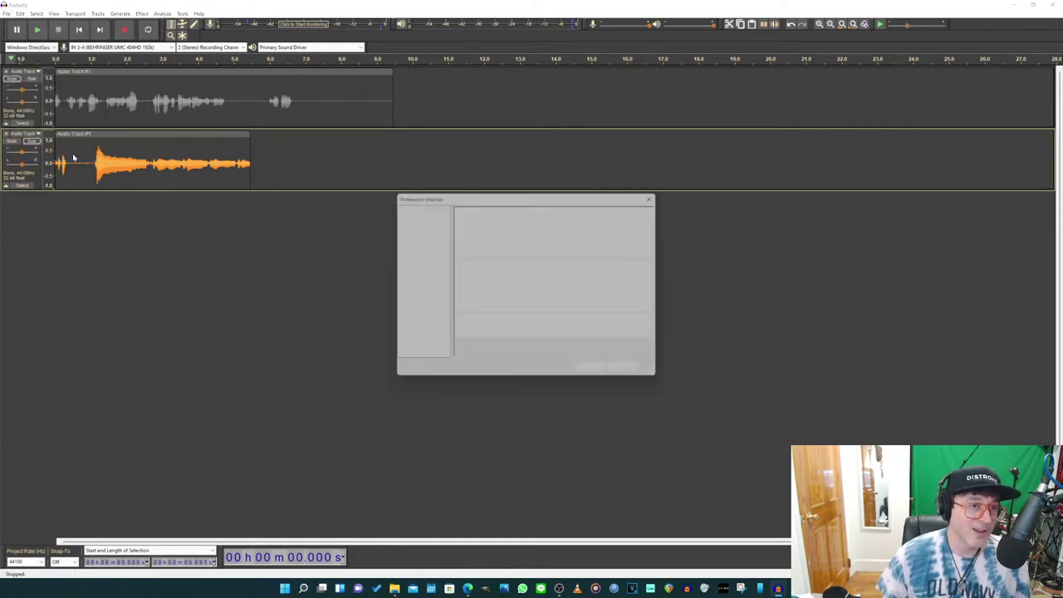
click(414, 222)
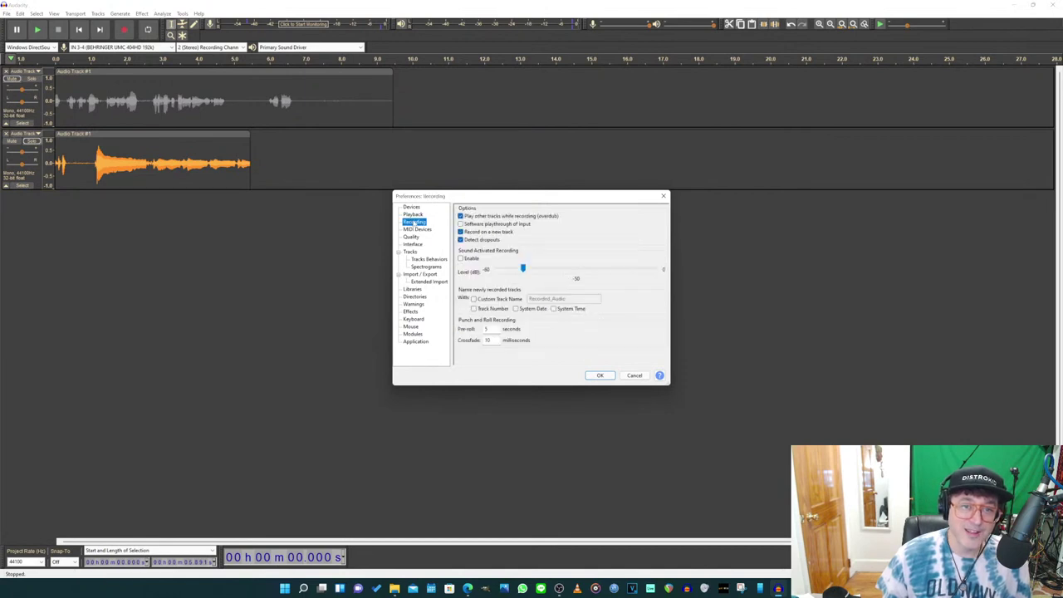
click(414, 208)
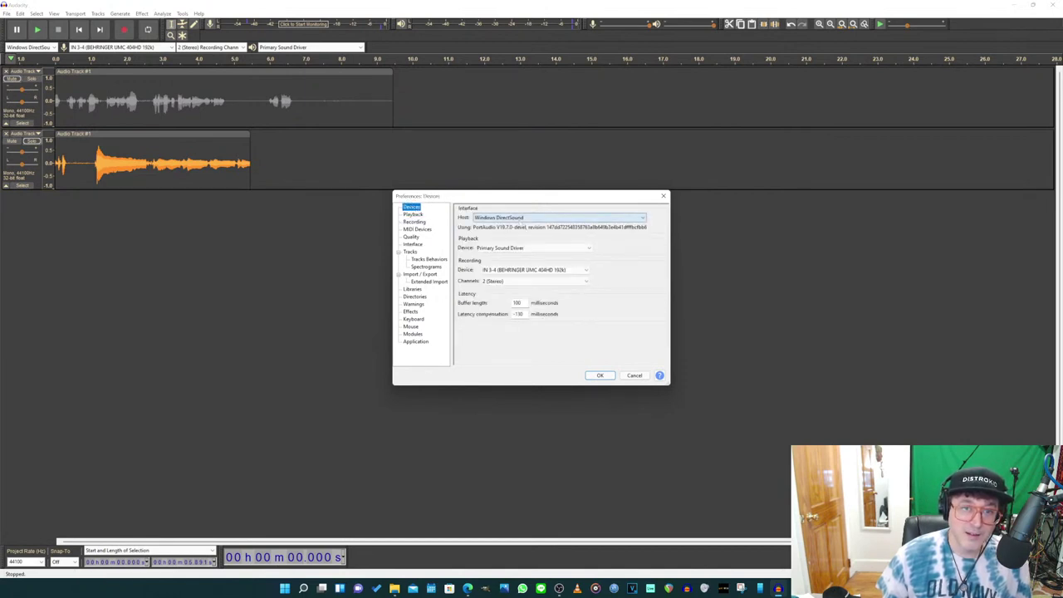
click(521, 218)
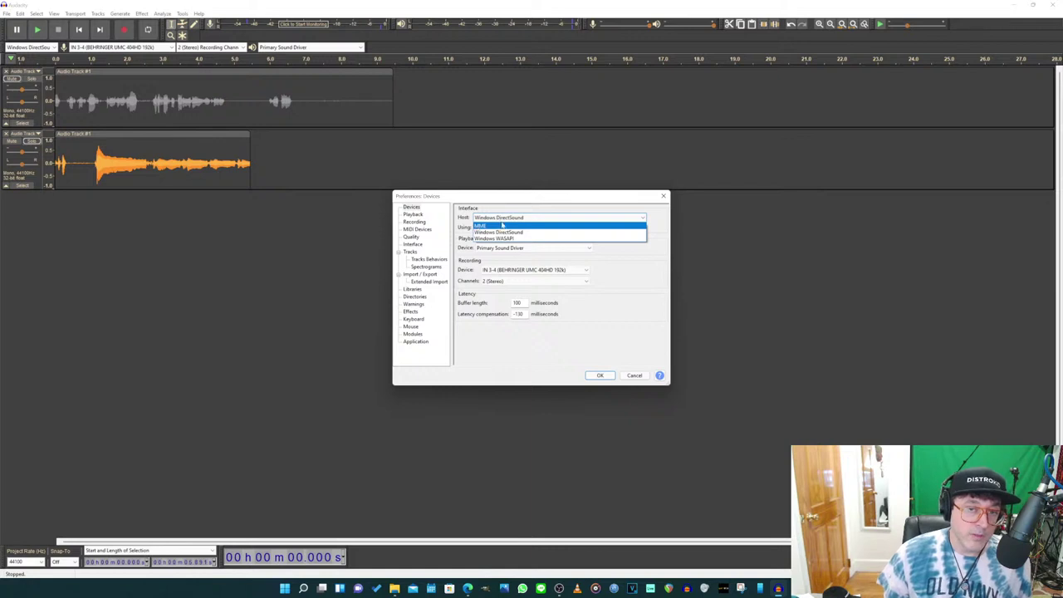
click(554, 359)
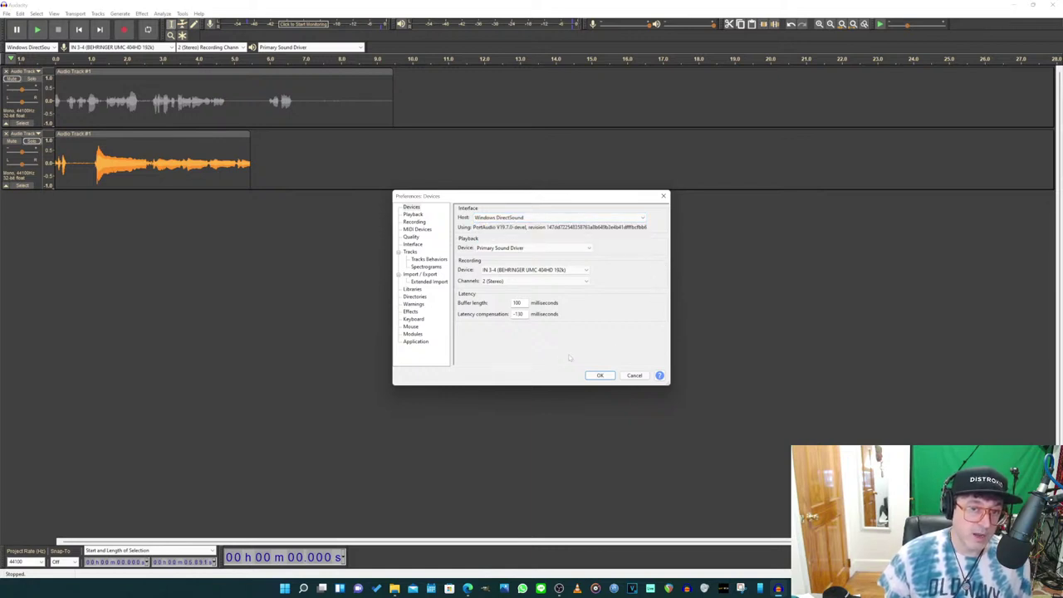
click(504, 218)
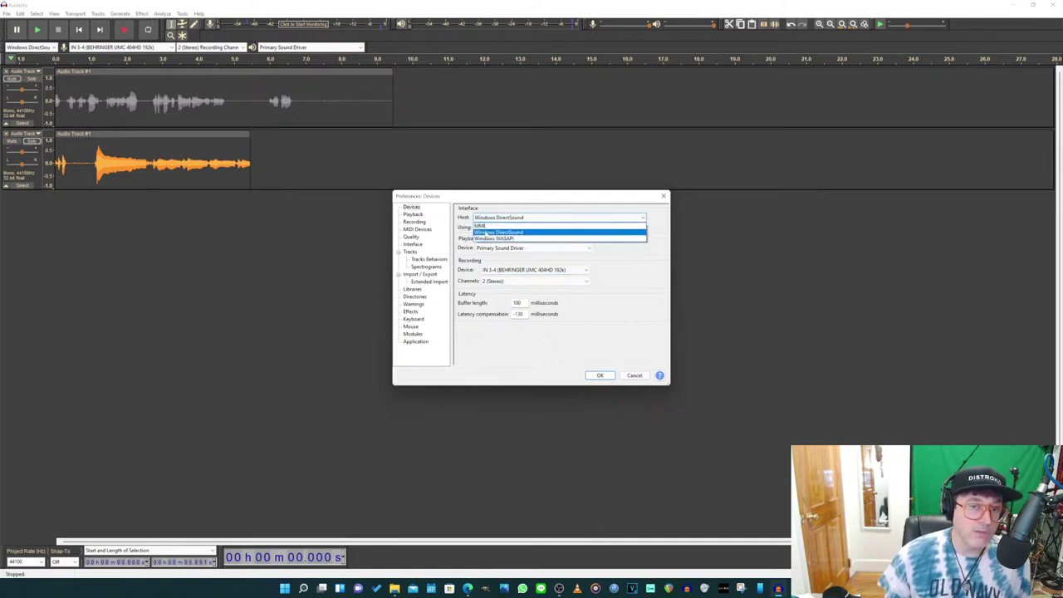
click(487, 232)
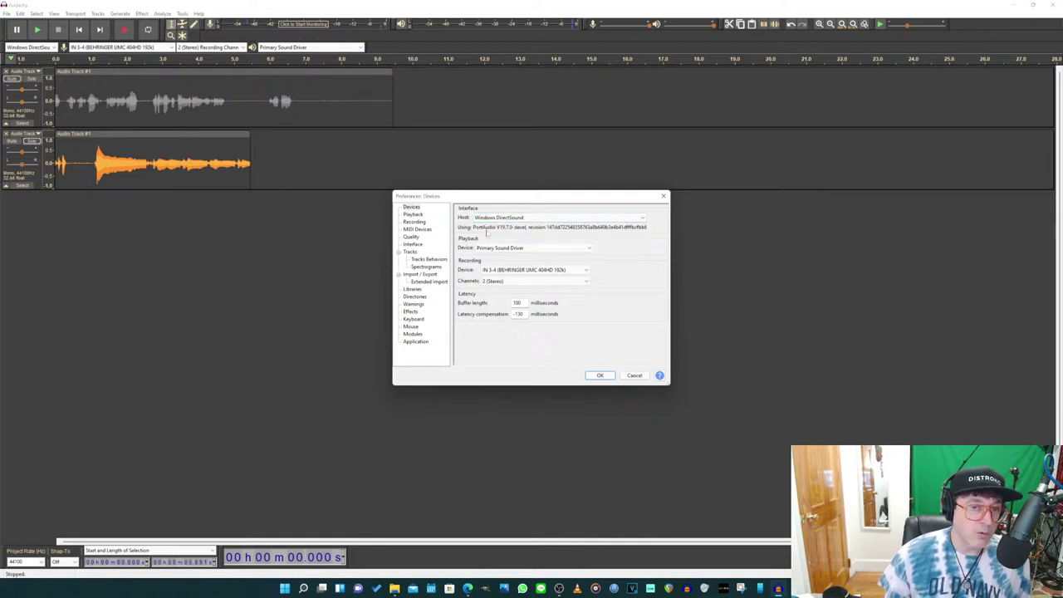
Step: Set the recording device to IN 1-4 (BEHRINGER UMC 404HD 192k) and apply the preferences
click(503, 271)
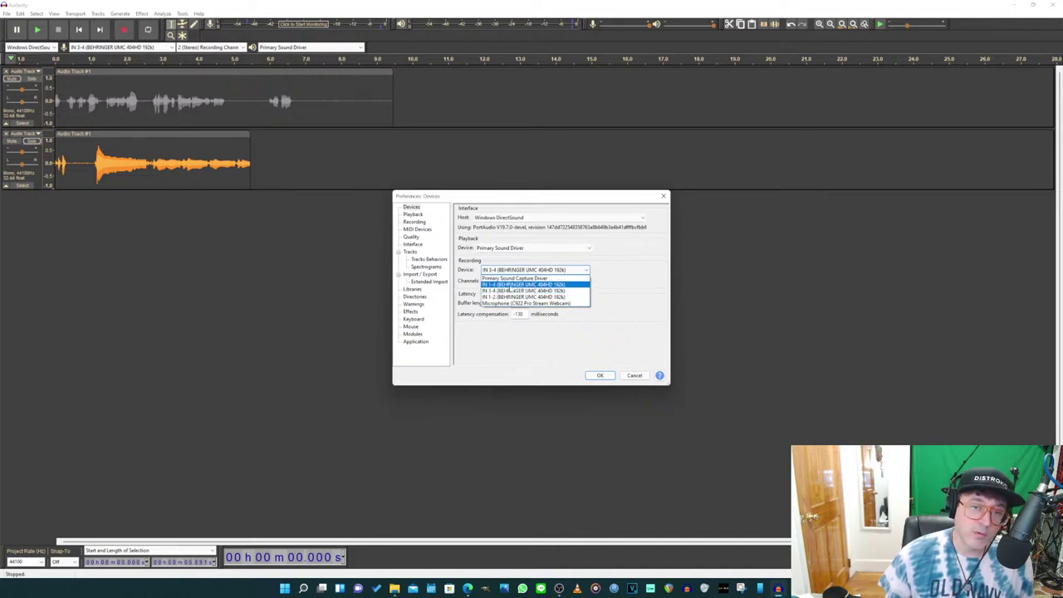
click(509, 285)
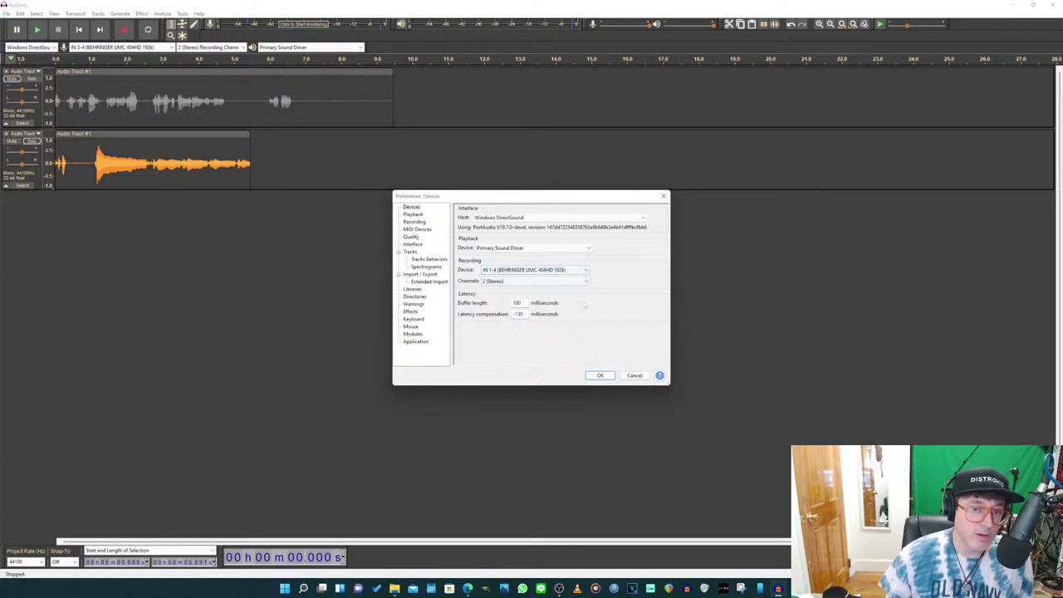
click(600, 376)
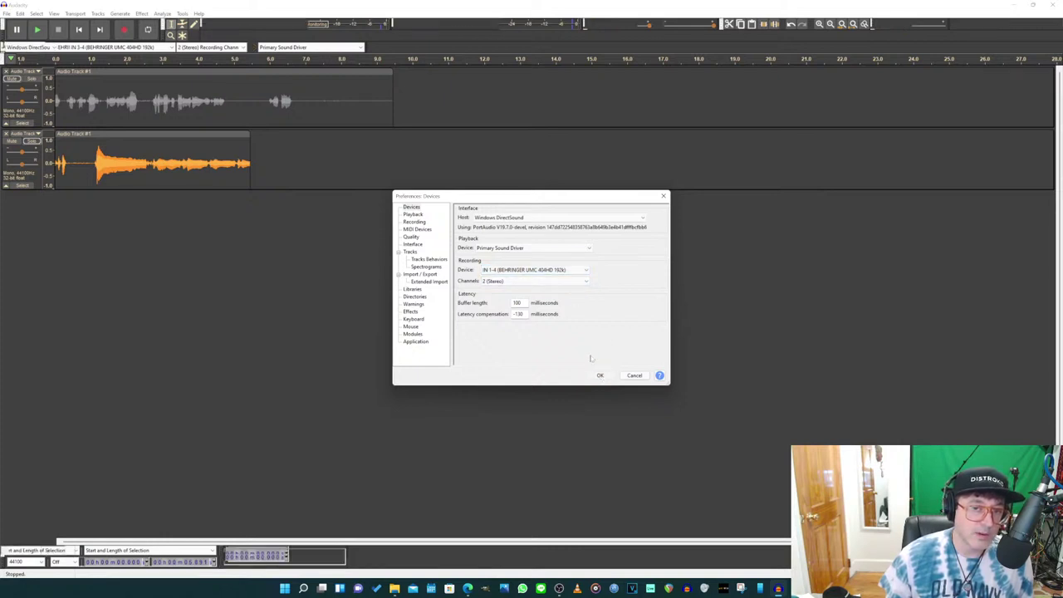
Step: Review the recording channel, recording device and playback device choices, and record a short stereo test take from IN 1-4 (BEHRINGER UMC 404HD 192k)
click(237, 48)
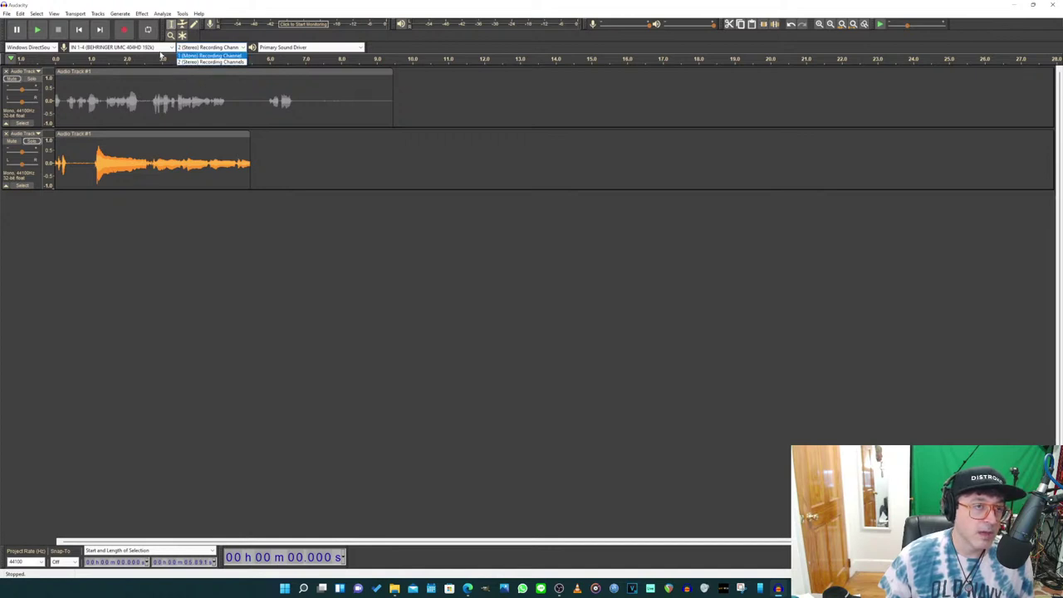
click(162, 48)
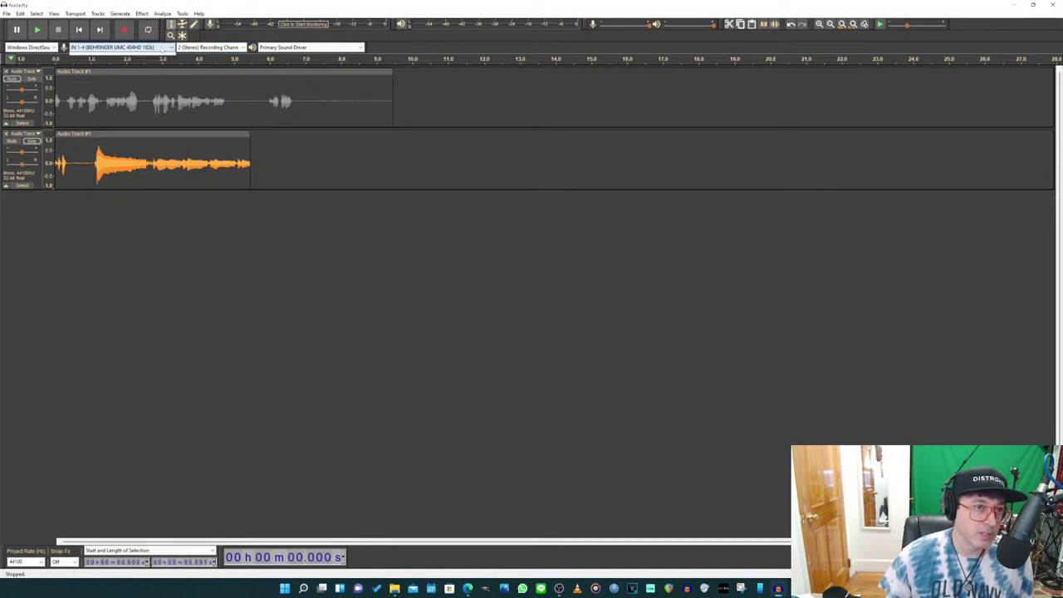
click(162, 48)
click(162, 49)
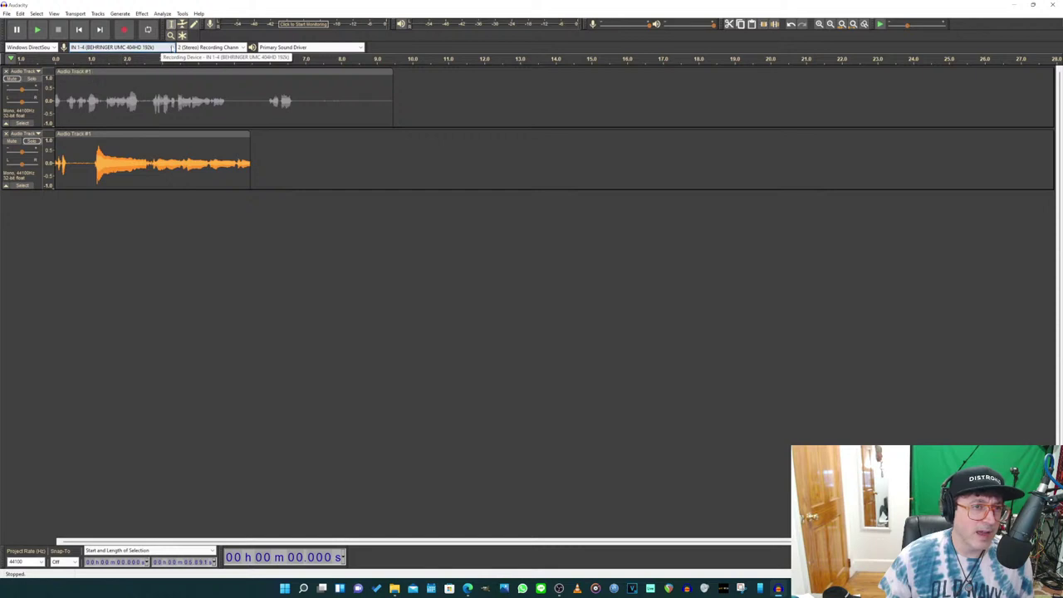
click(304, 48)
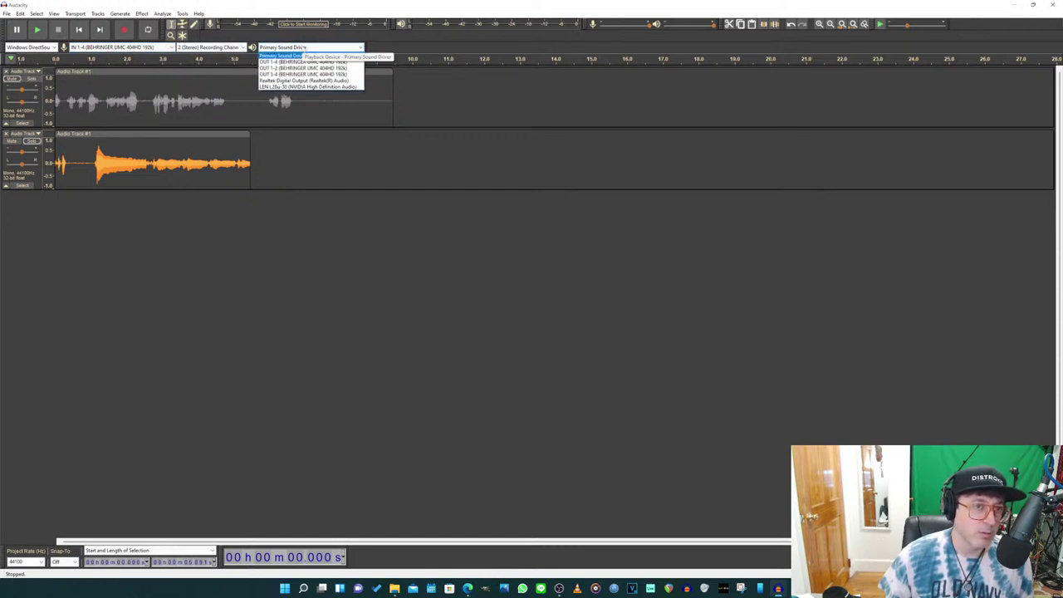
click(304, 48)
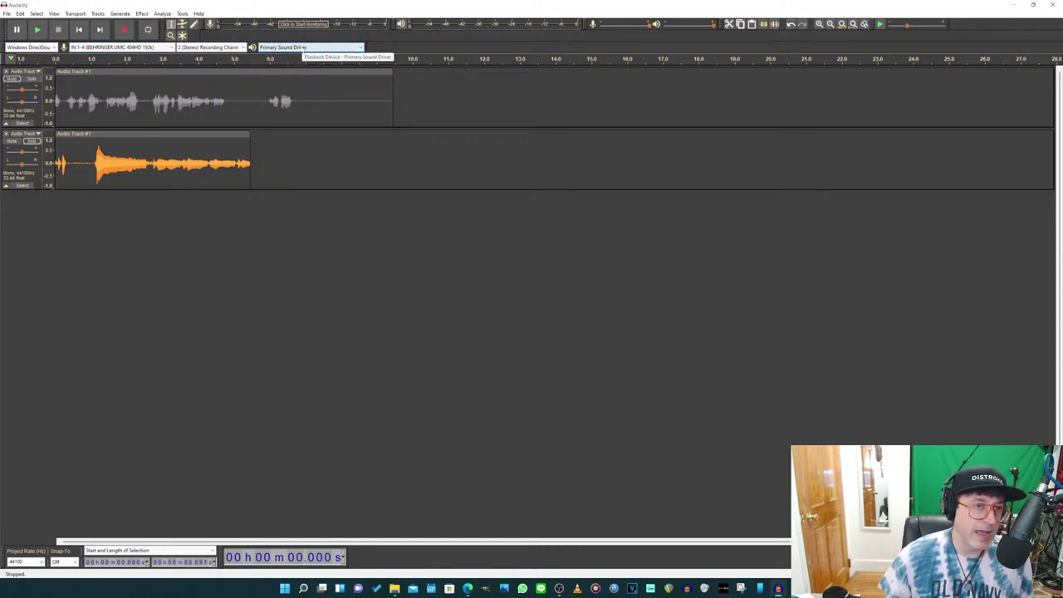
click(125, 30)
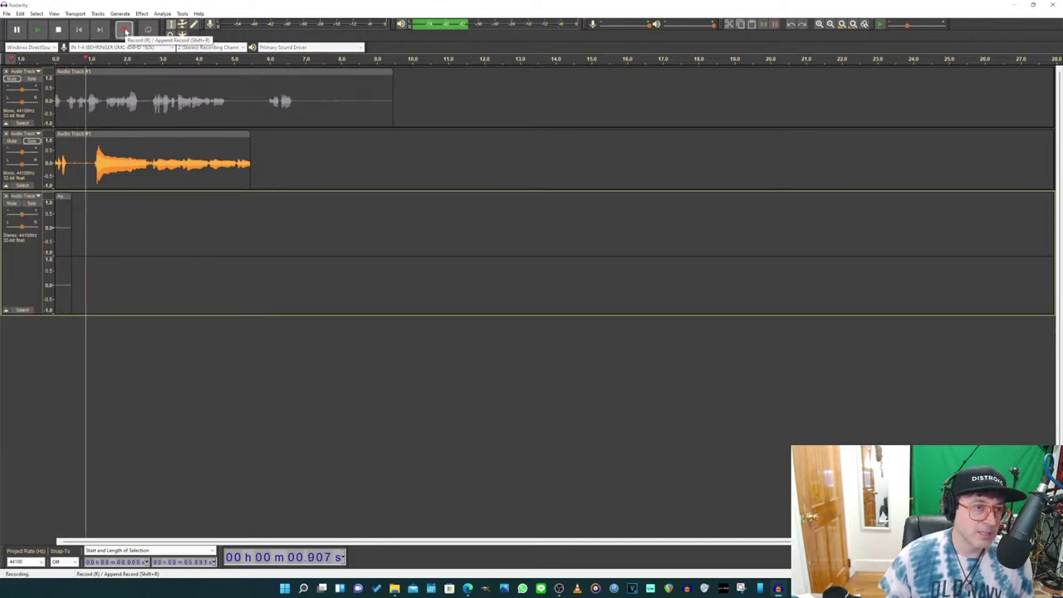
click(57, 30)
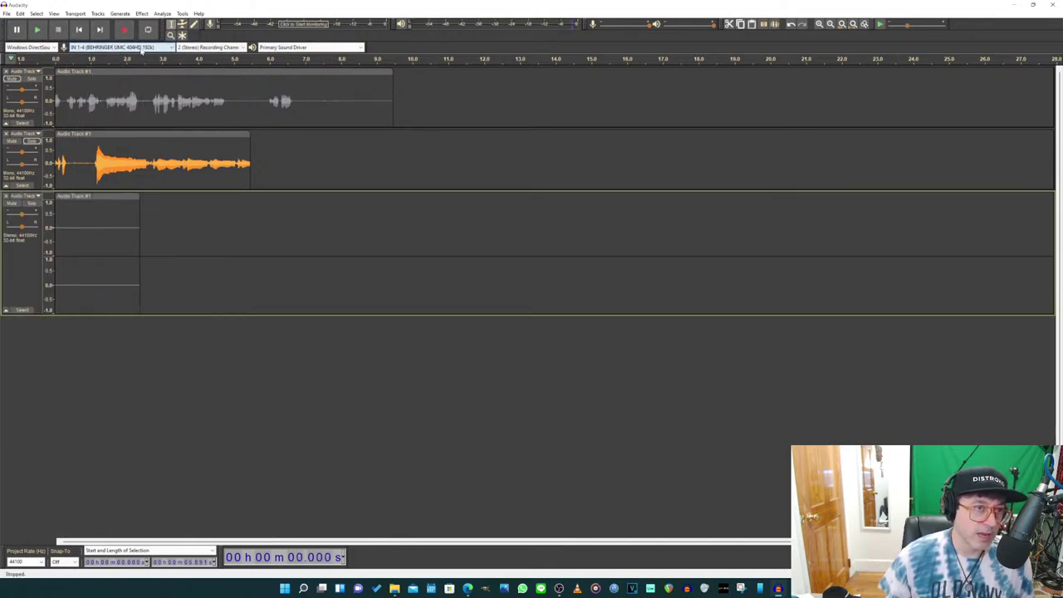
Step: Set the recording device to IN 3-4 (BEHRINGER UMC 404HD 192k) and start monitoring the recording level
click(124, 47)
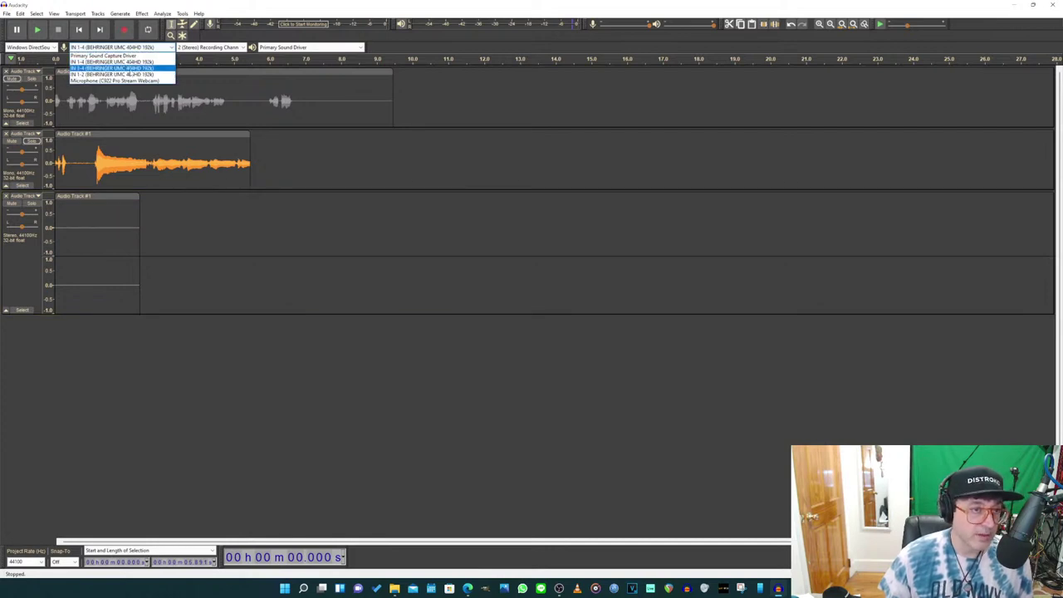
click(131, 68)
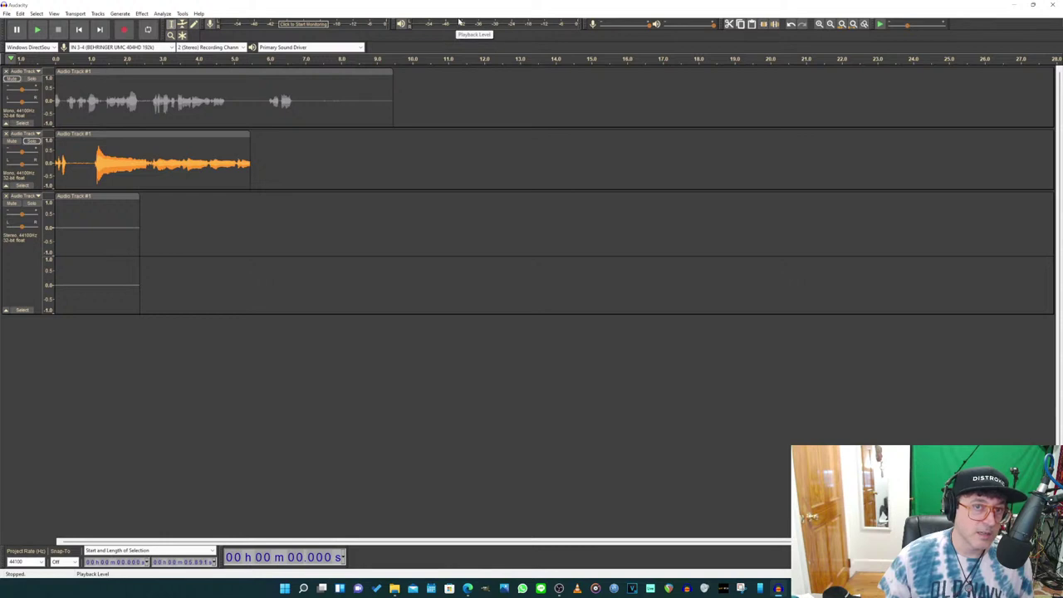
click(366, 24)
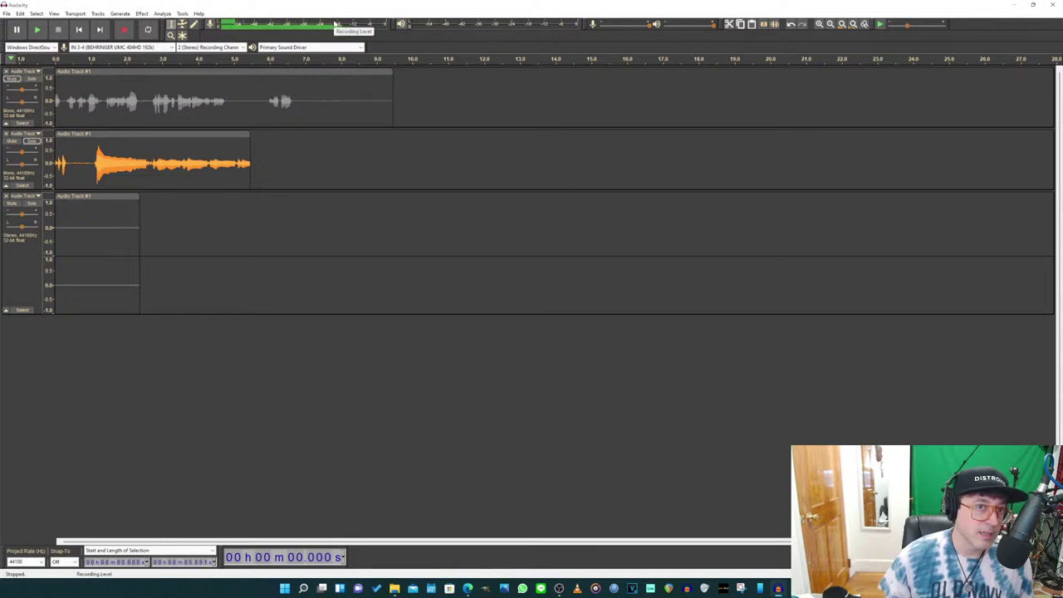
Step: Delete the stereo test take and both remaining mono tracks so the project is empty
click(6, 196)
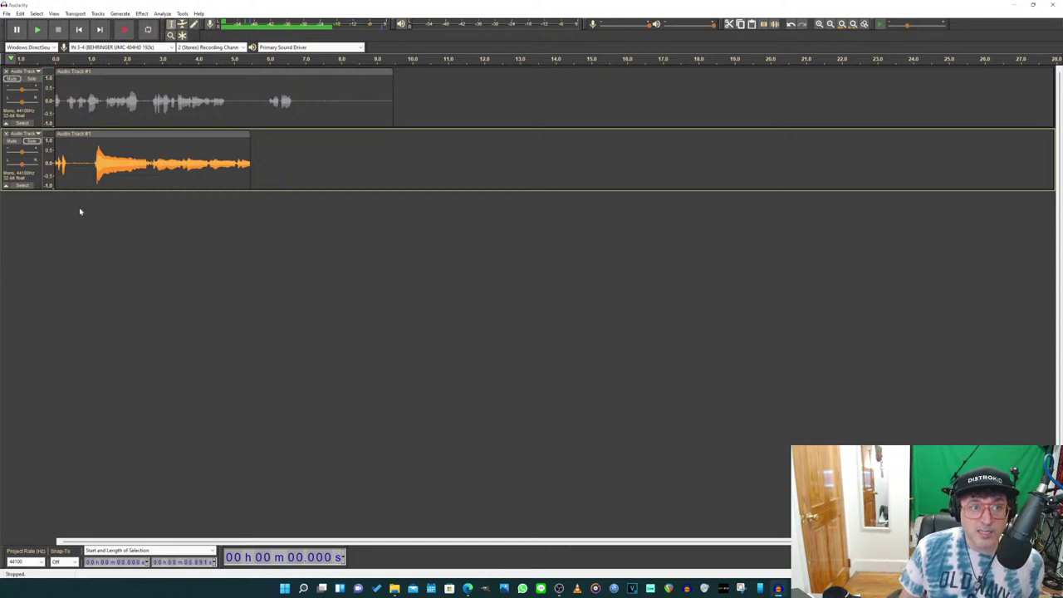
click(316, 154)
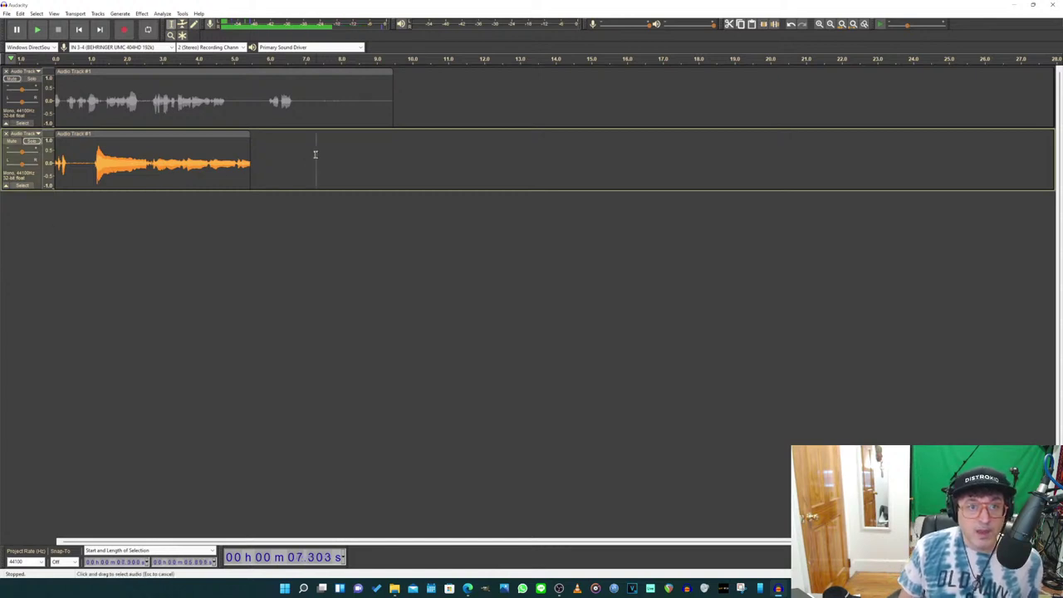
click(254, 216)
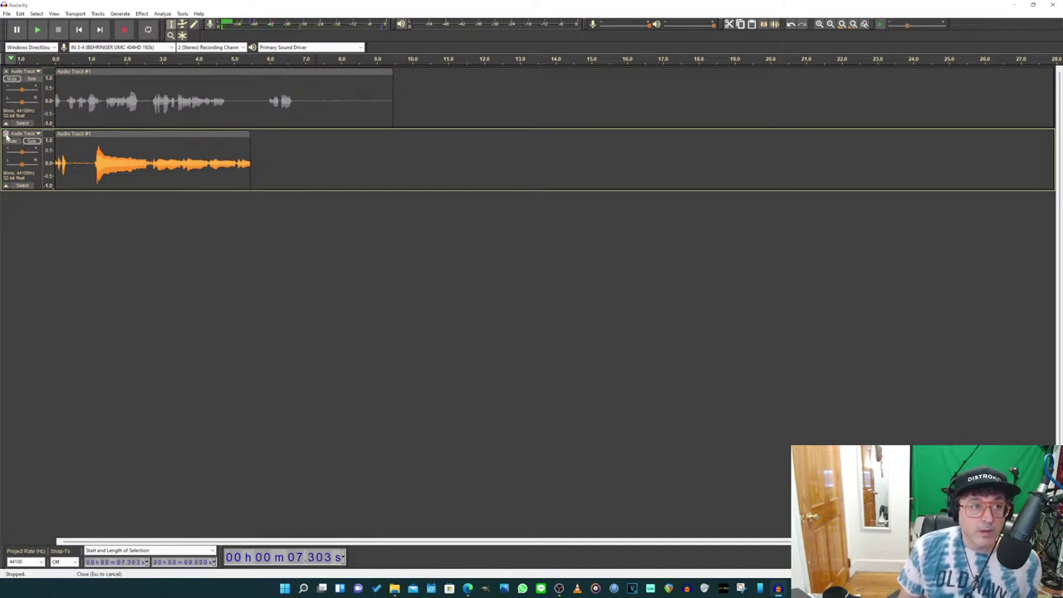
click(5, 134)
click(6, 73)
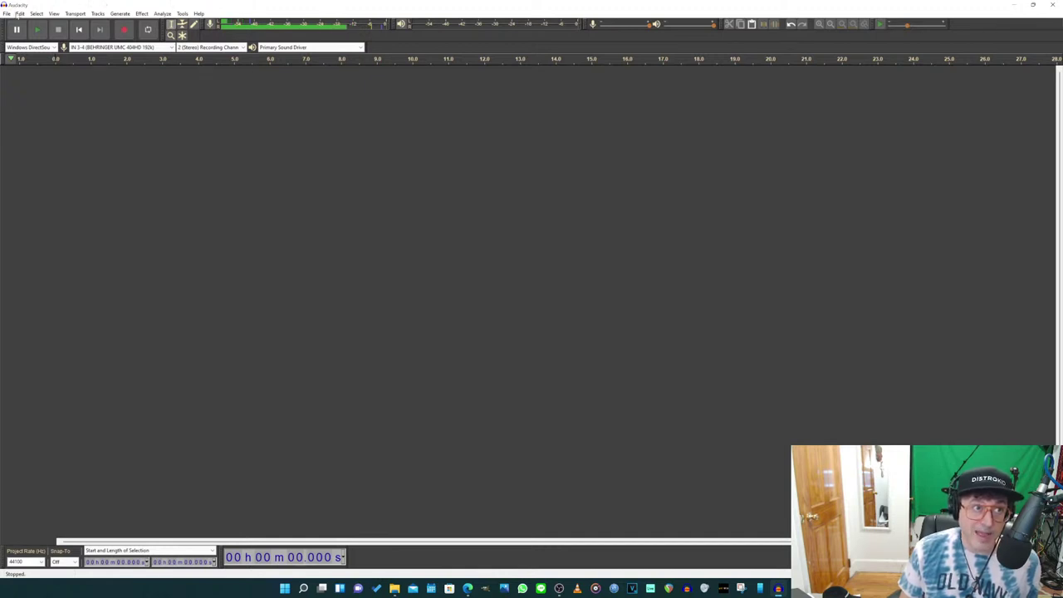
Step: Switch to File Explorer and open the folder DATA (D:) > Recordings > Mixes > Demonic Sweaters > Happy99
click(7, 13)
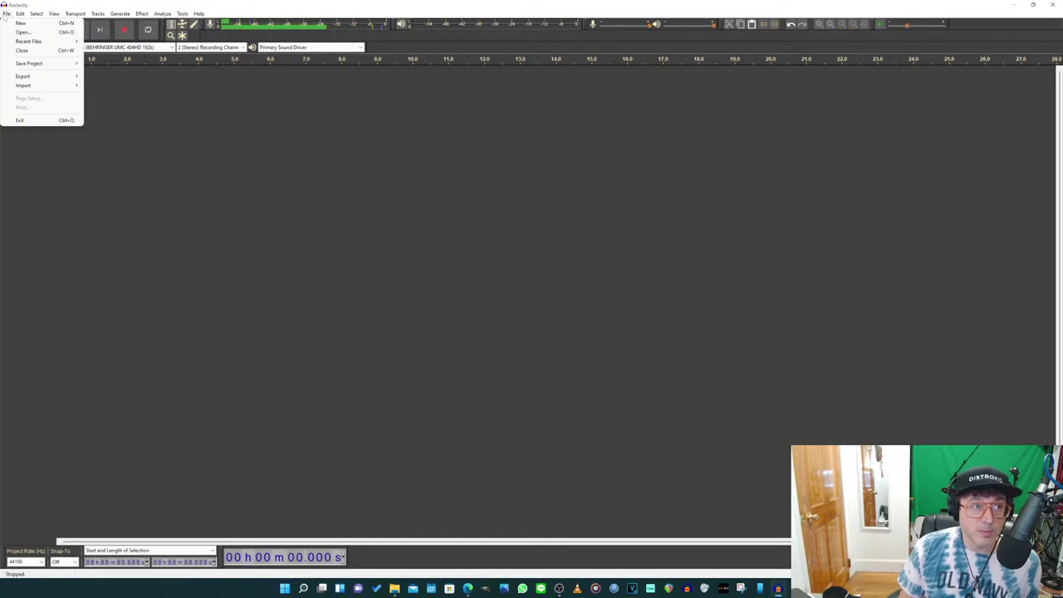
click(5, 14)
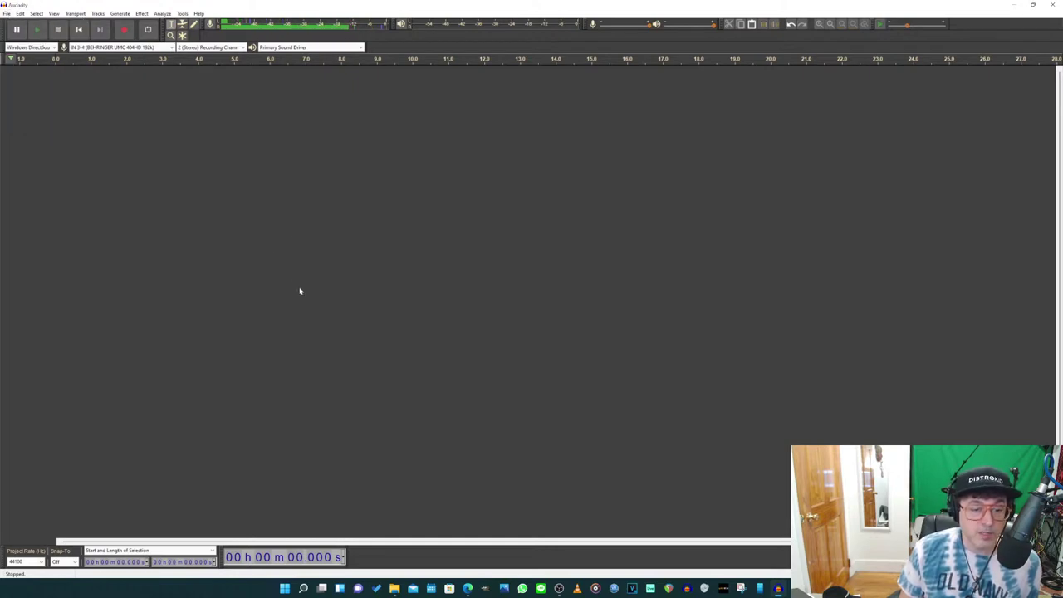
mouse_move(391, 587)
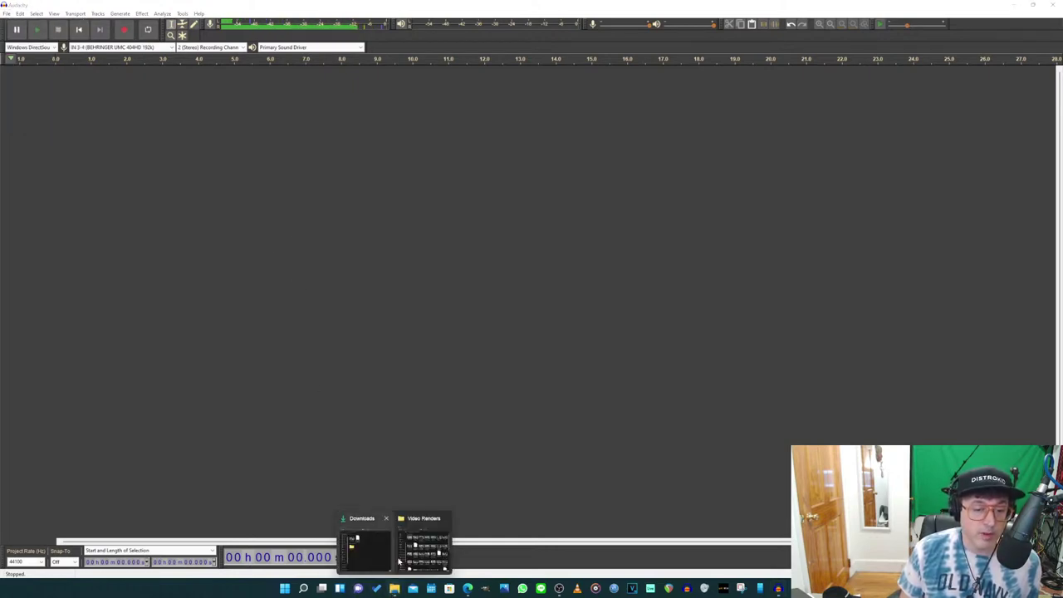
mouse_move(409, 550)
mouse_move(384, 565)
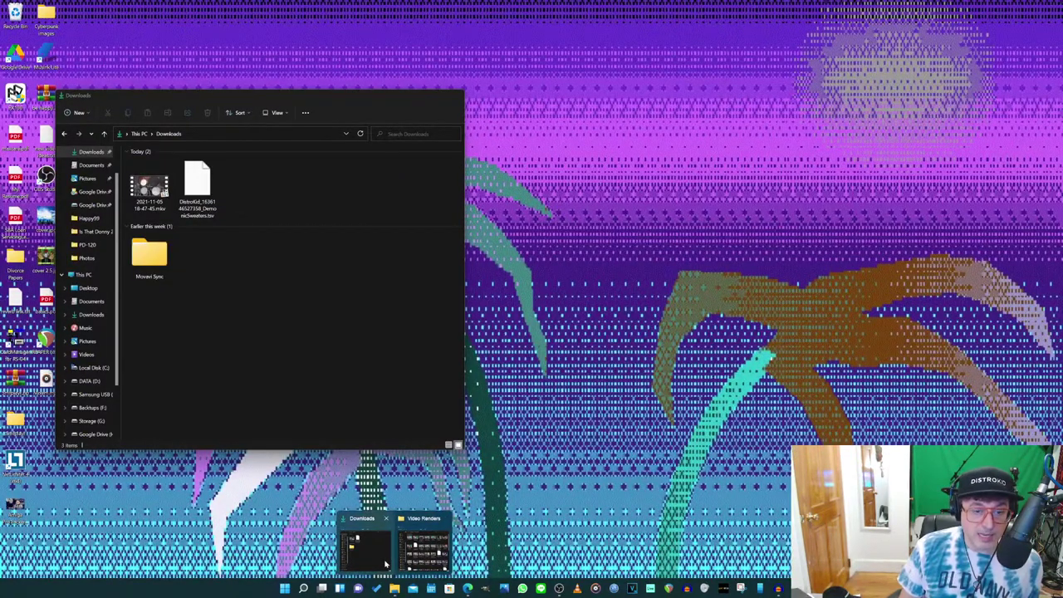
click(385, 565)
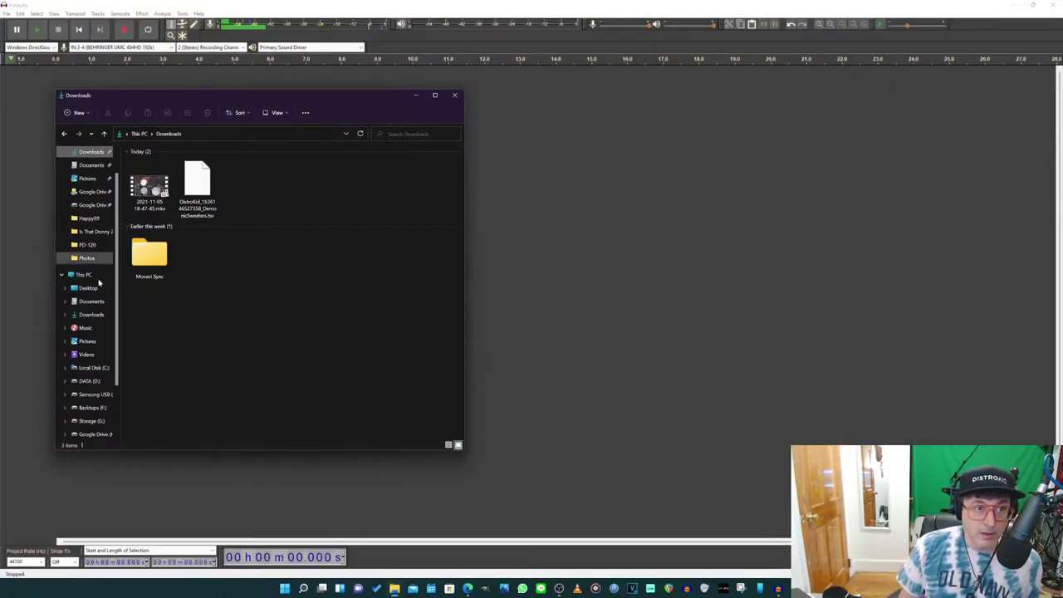
click(86, 382)
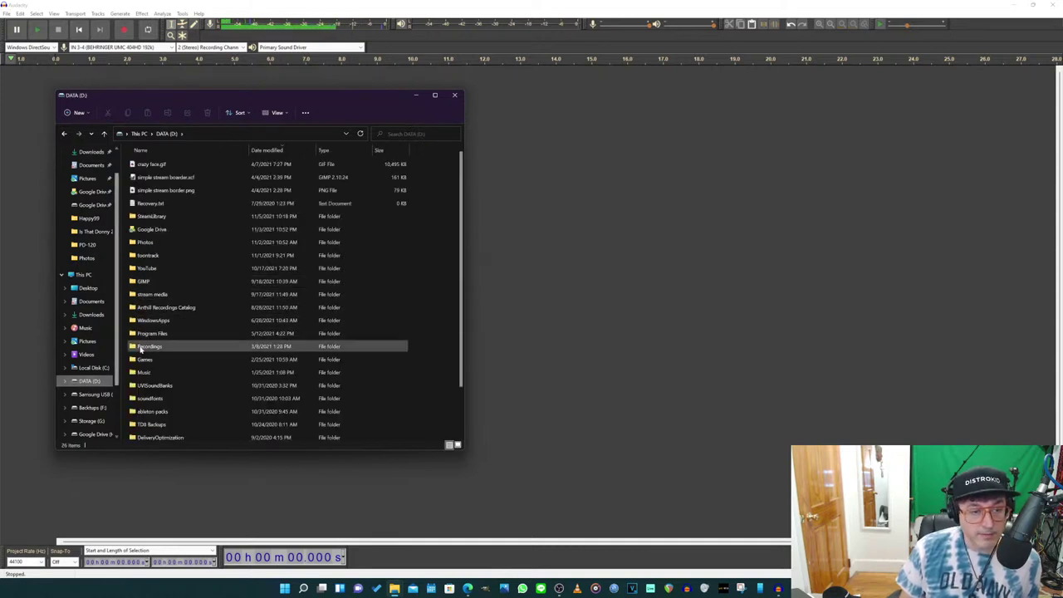
double_click(143, 347)
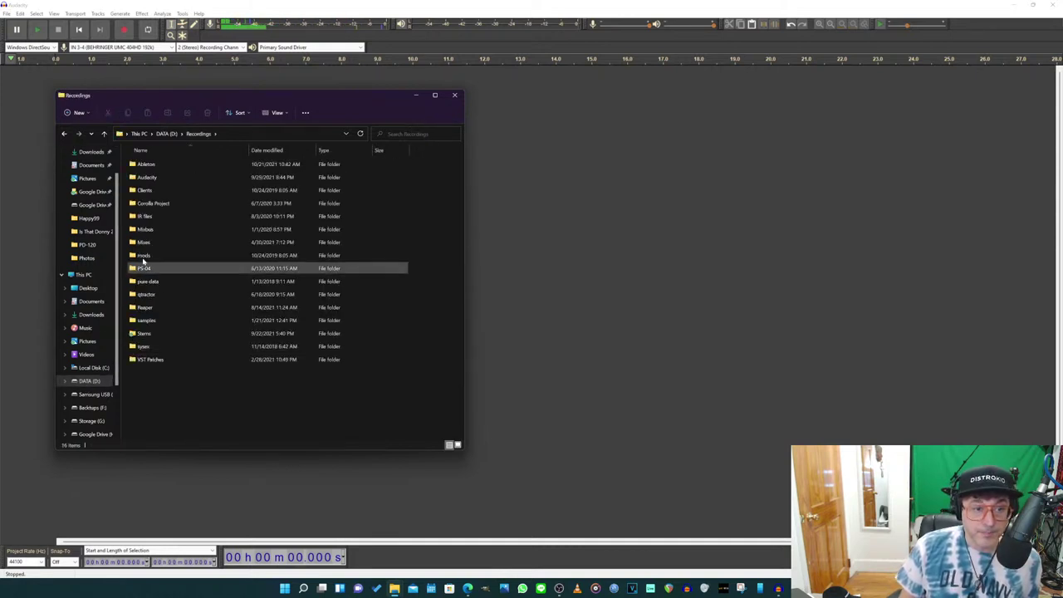
double_click(143, 242)
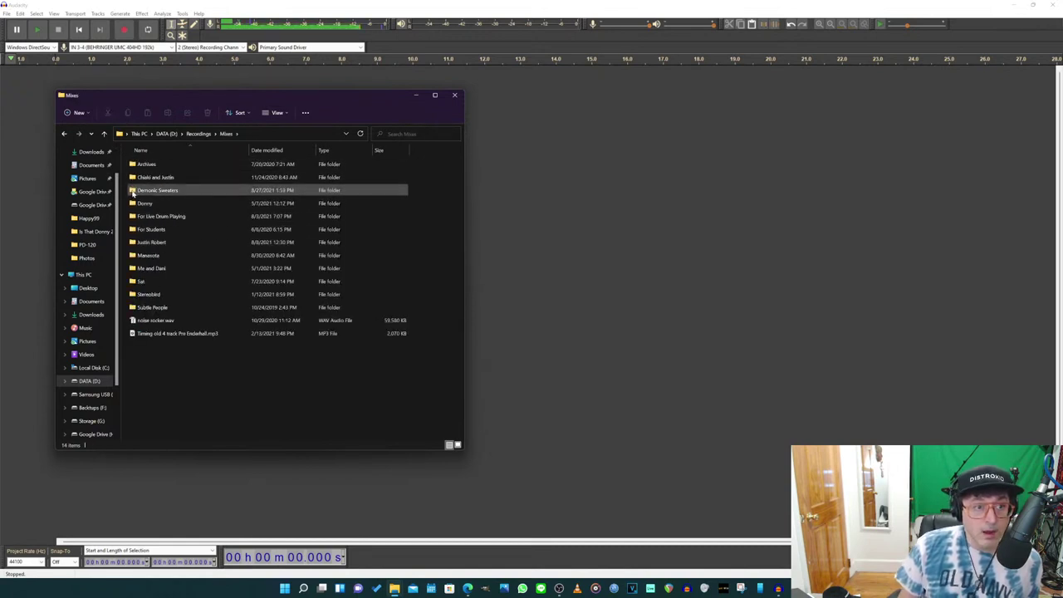
double_click(133, 192)
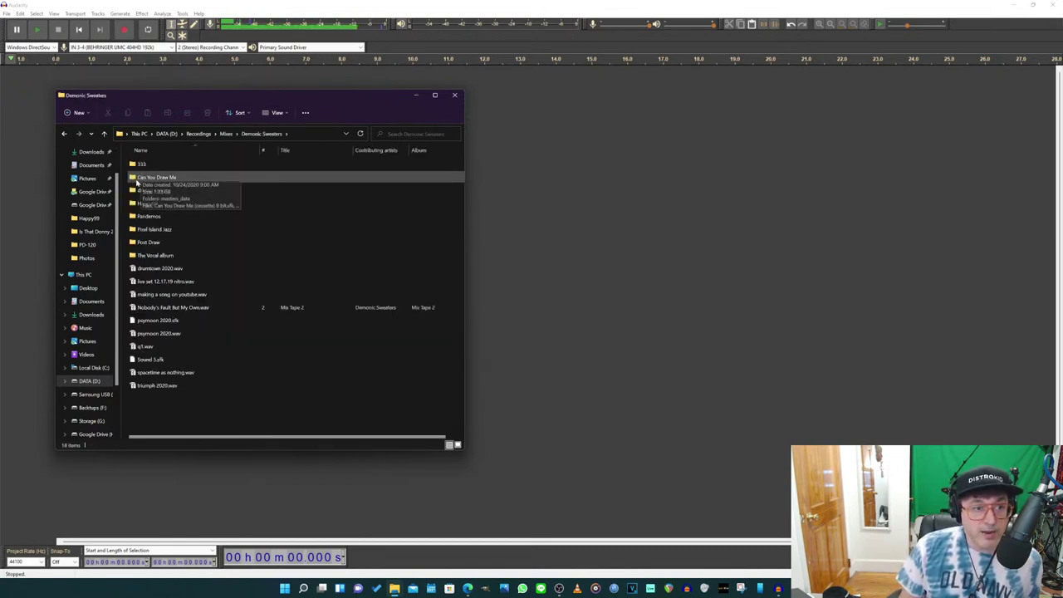
double_click(138, 204)
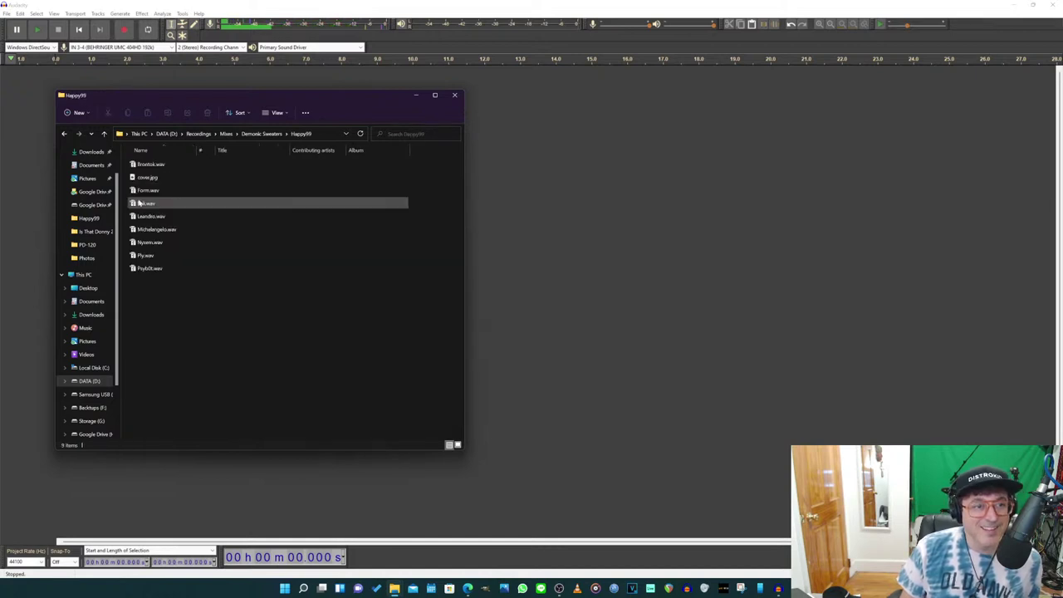
Step: Import Leandro.wav from the Happy99 folder into the Audacity project and place the cursor at about 3 s, where the music starts
drag(214, 104, 598, 157)
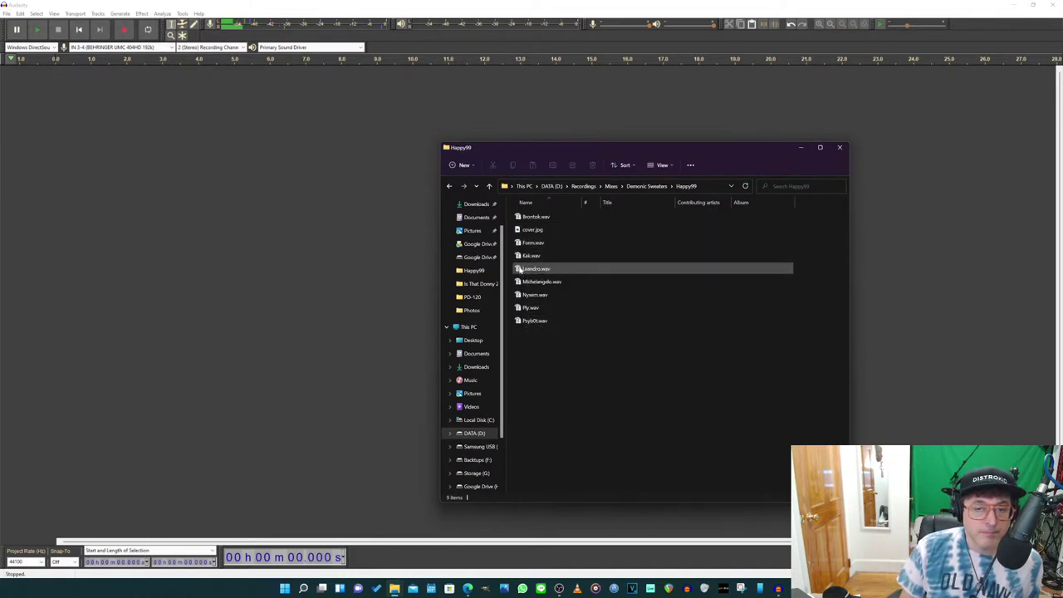
drag(519, 270, 191, 165)
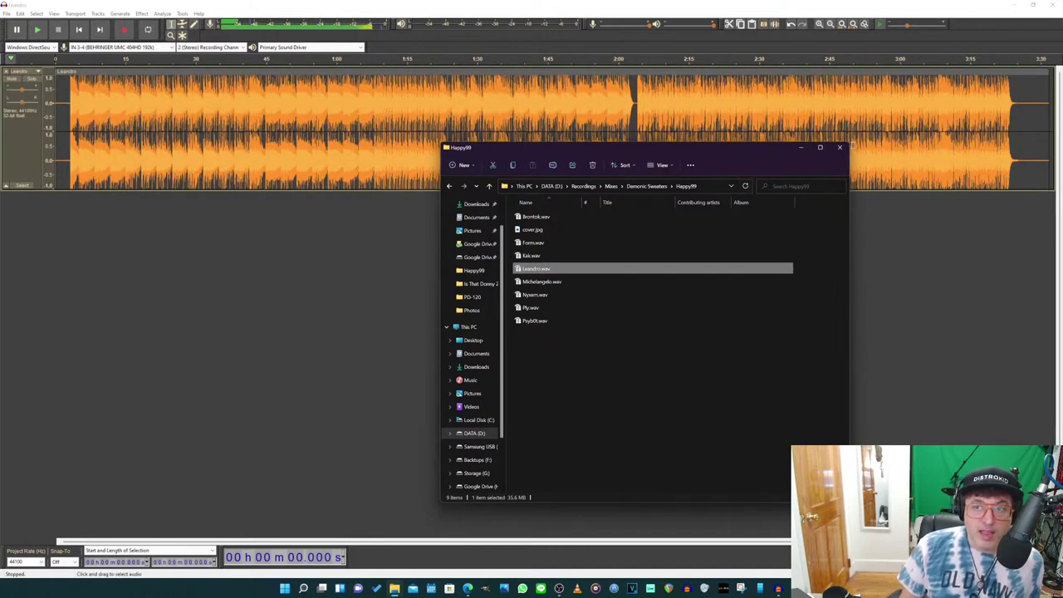
click(841, 149)
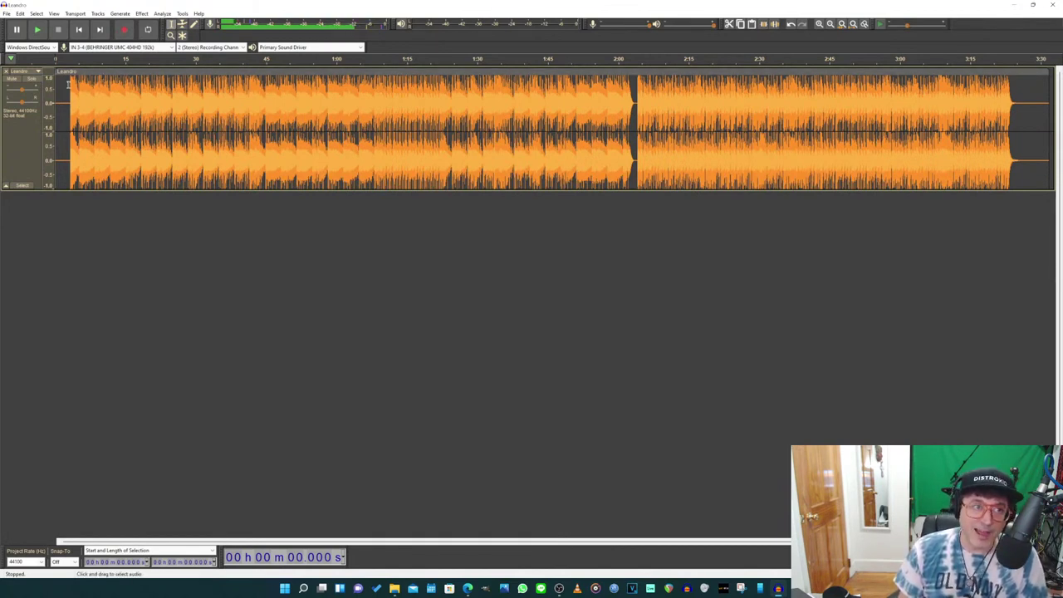
click(69, 83)
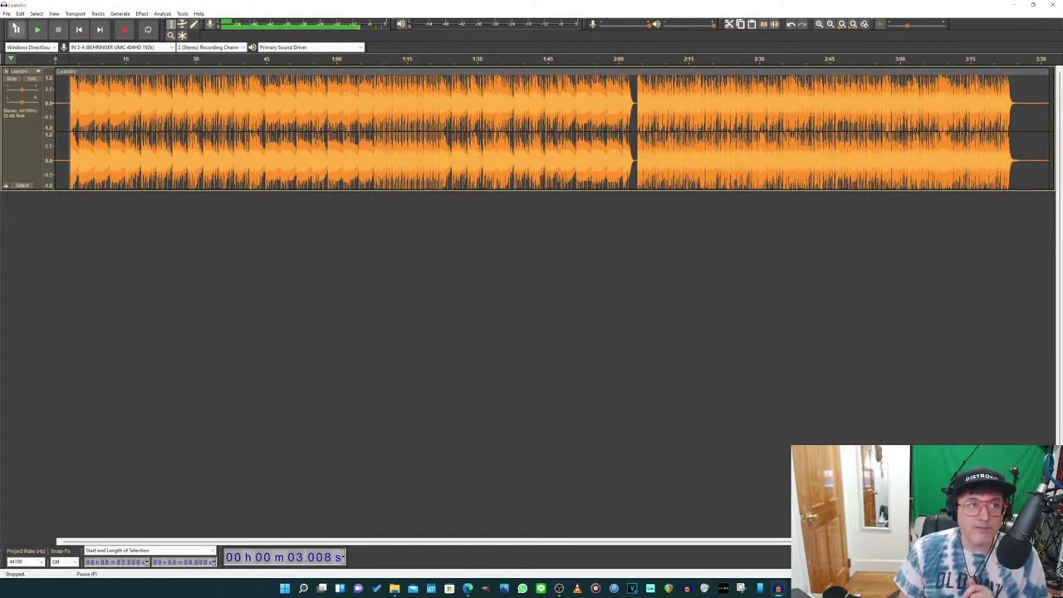
click(7, 13)
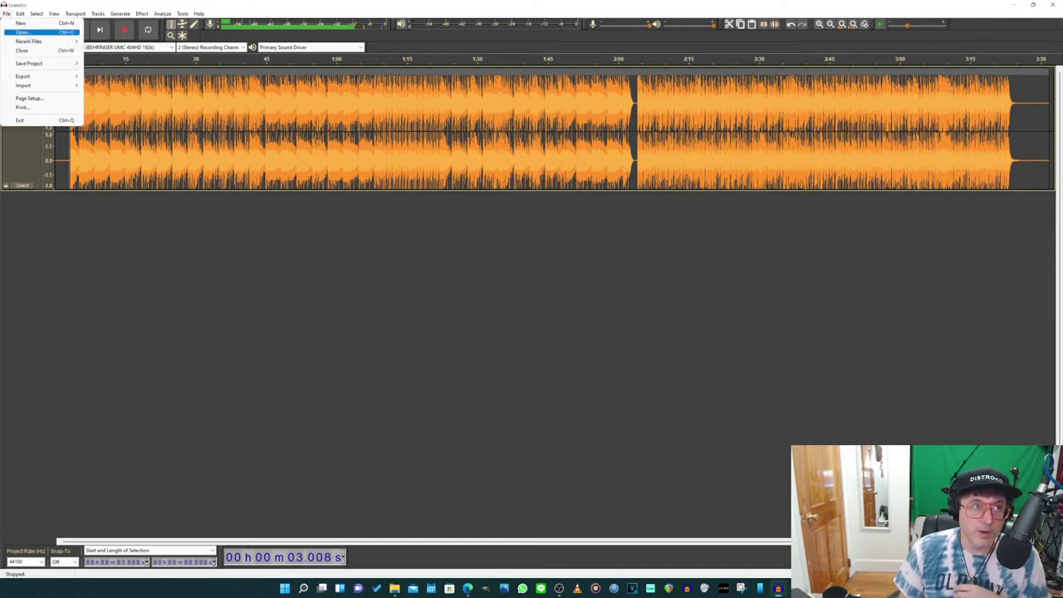
click(22, 31)
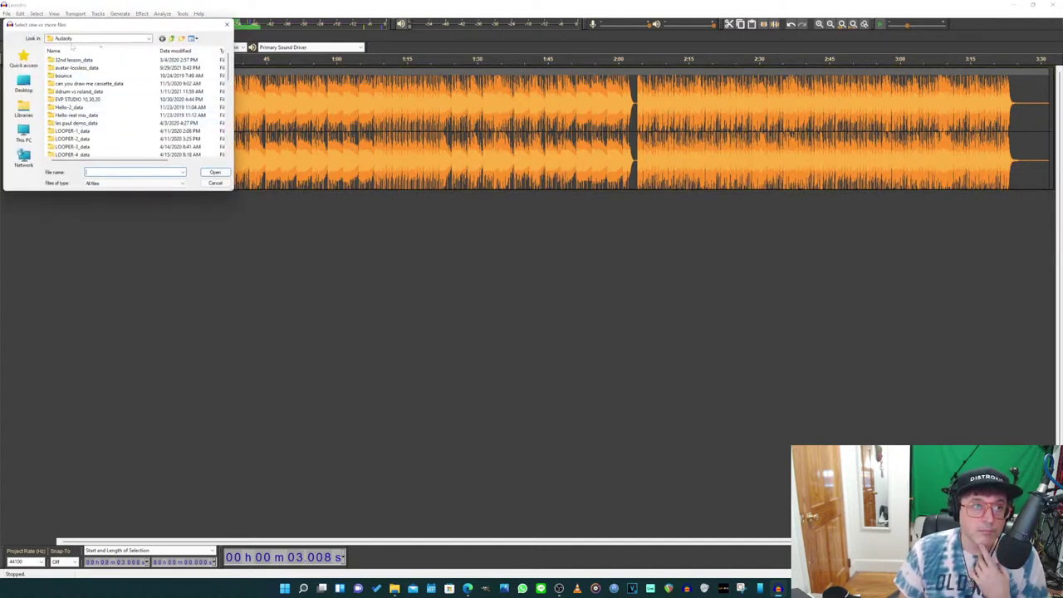
click(215, 182)
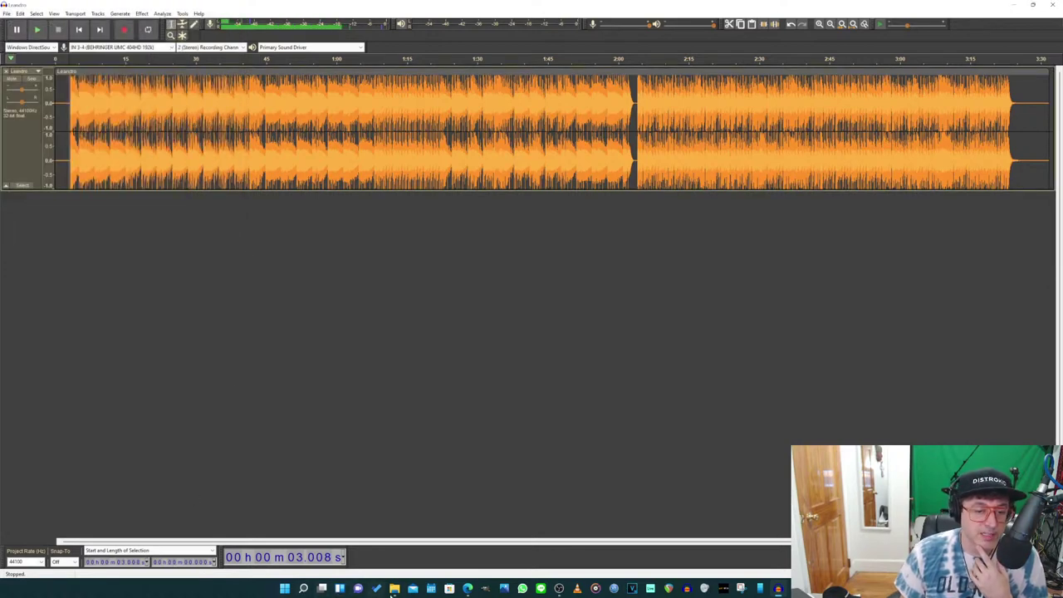
Step: Import Nyxem.wav from the Happy99 folder as a second track below Leandro and place the cursor in it at about 2.7 s
mouse_move(395, 588)
click(366, 544)
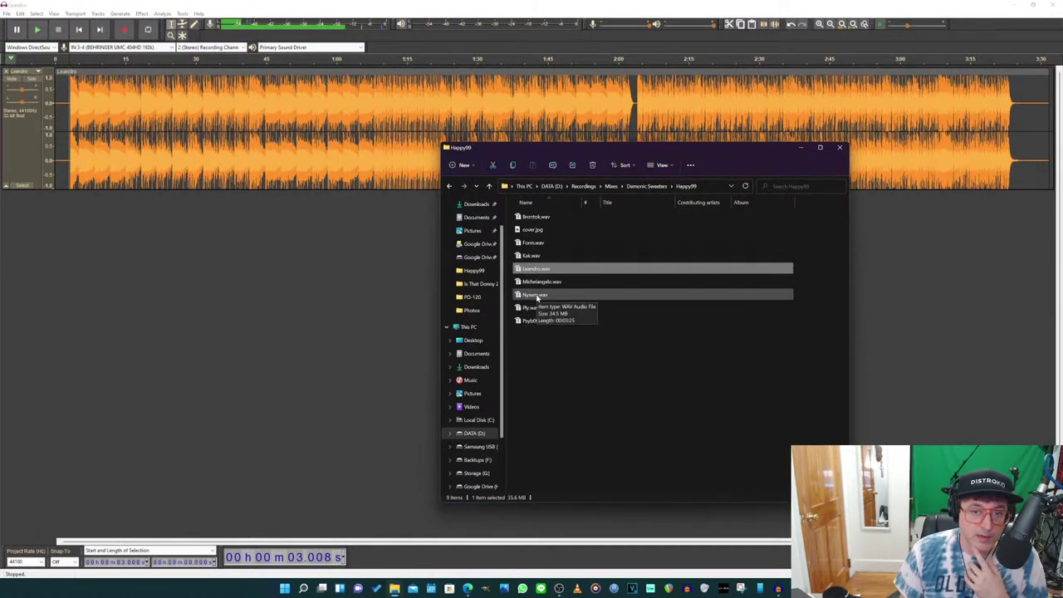
drag(540, 295, 289, 304)
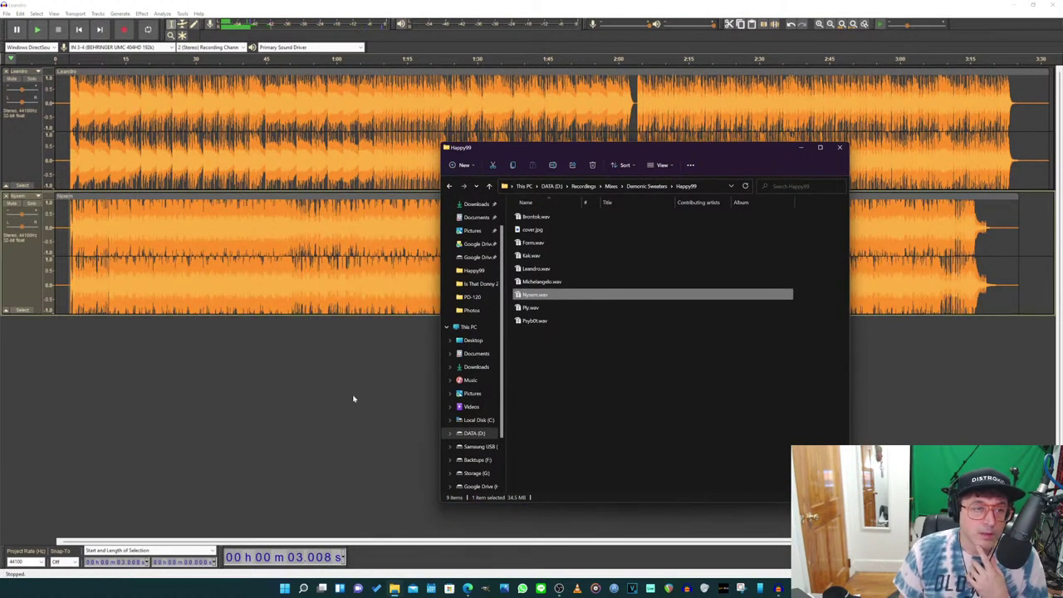
click(349, 402)
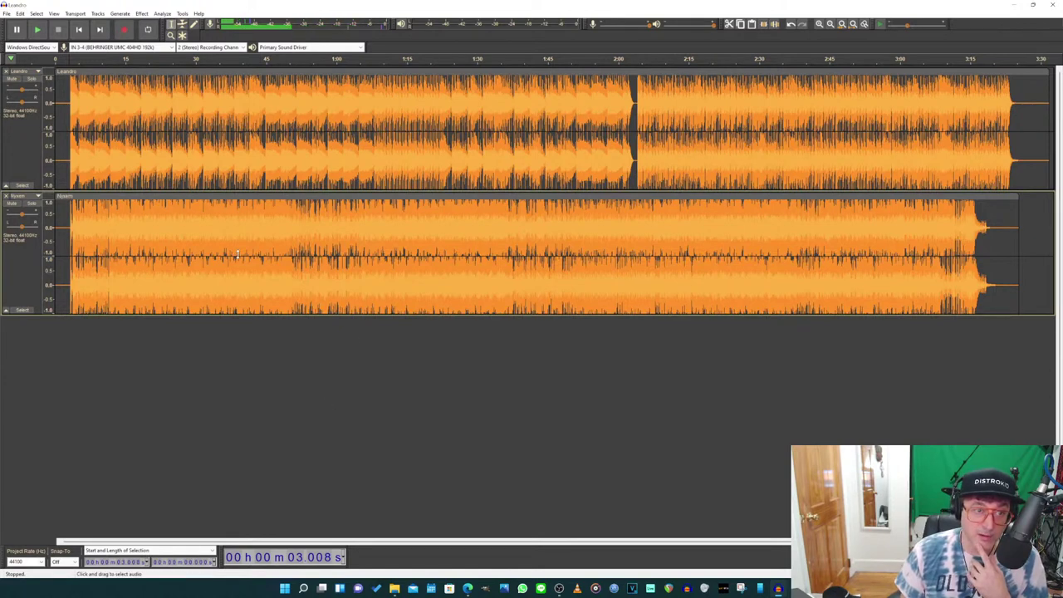
click(66, 247)
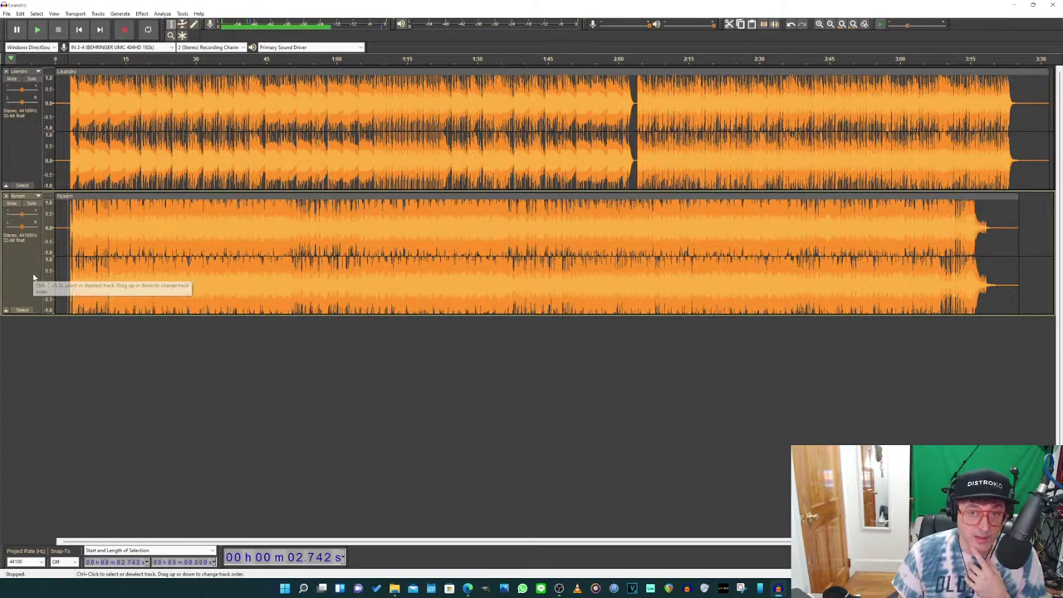
Step: Switch to the Multi-Tool and select a section in the middle of the Nyxem track, starting at about 55 s
click(33, 277)
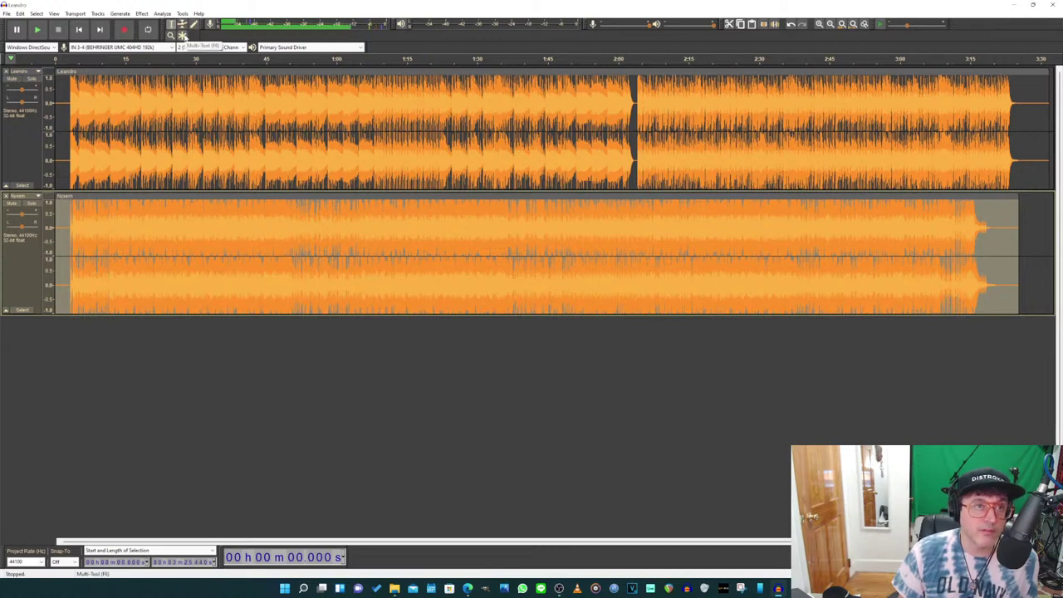
key(ctrl+a)
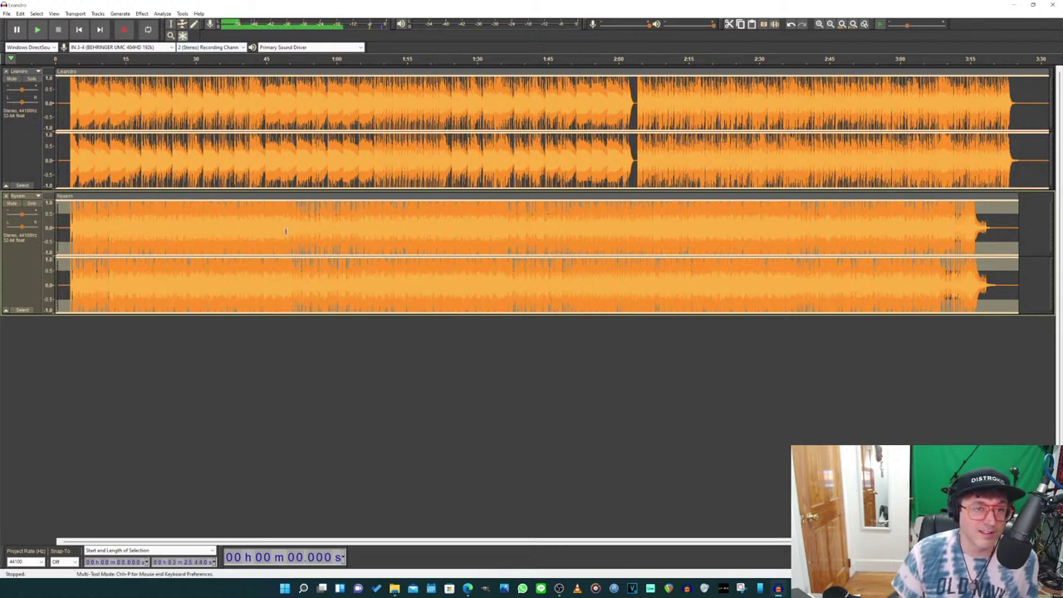
click(458, 233)
click(429, 260)
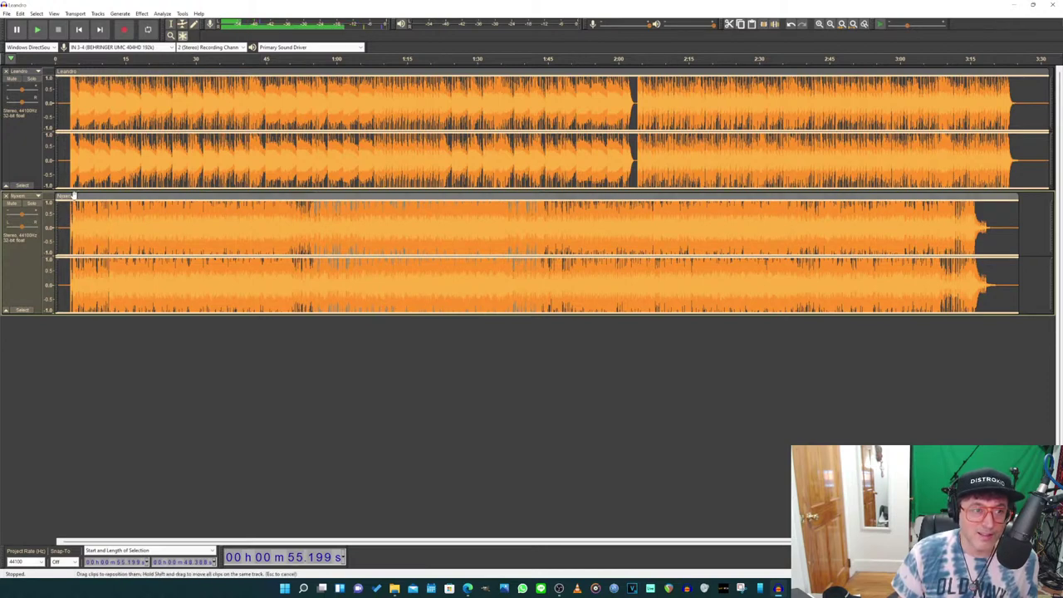
Step: Move the Nyxem clip later on its track so it starts right after Leandro ends, at about 3:34
drag(109, 195, 519, 200)
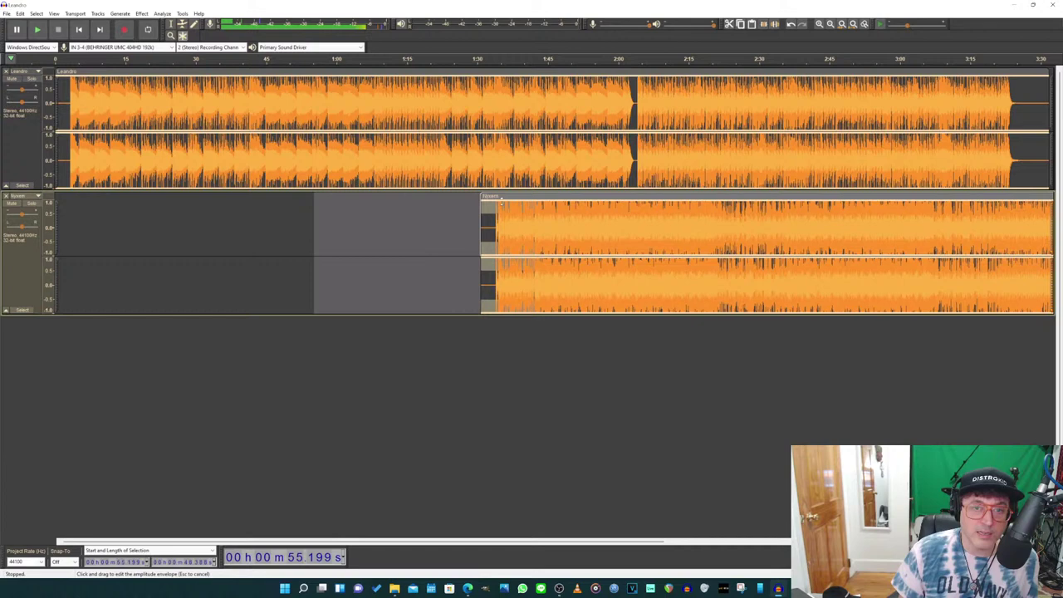
click(363, 241)
click(299, 236)
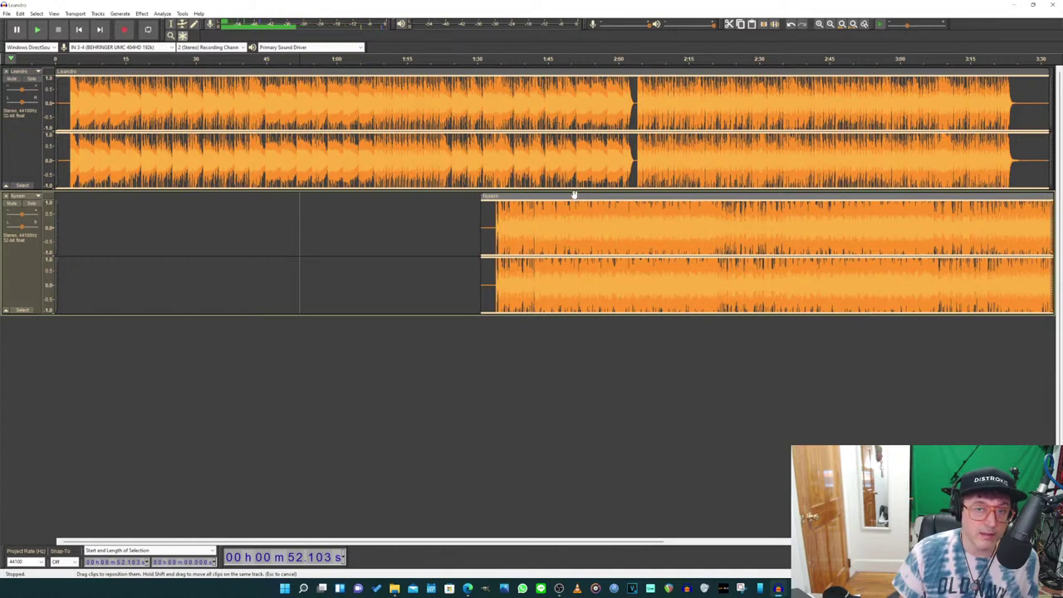
drag(574, 194, 1060, 199)
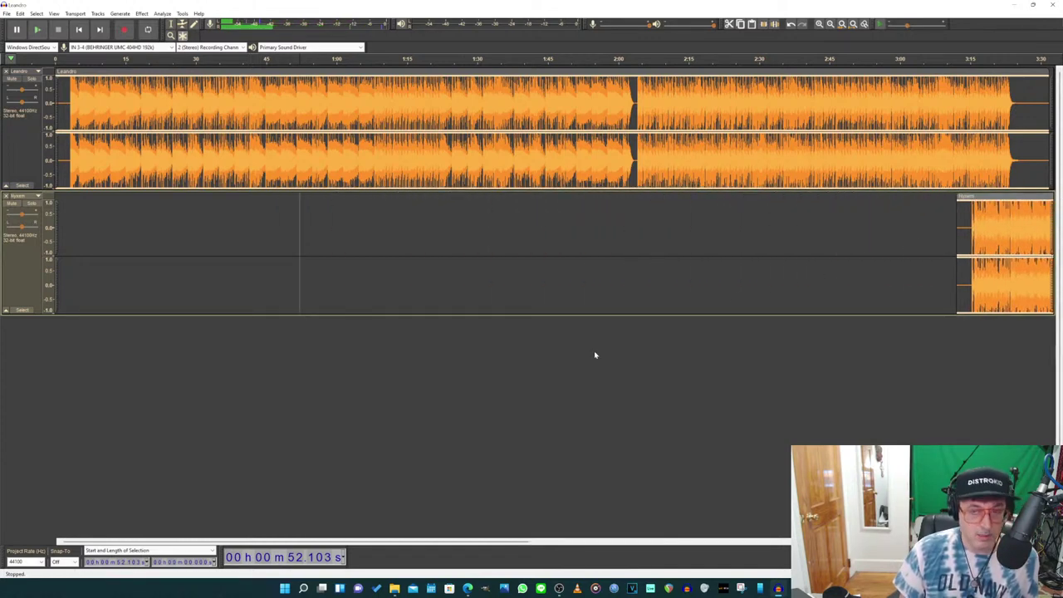
key(ctrl+3)
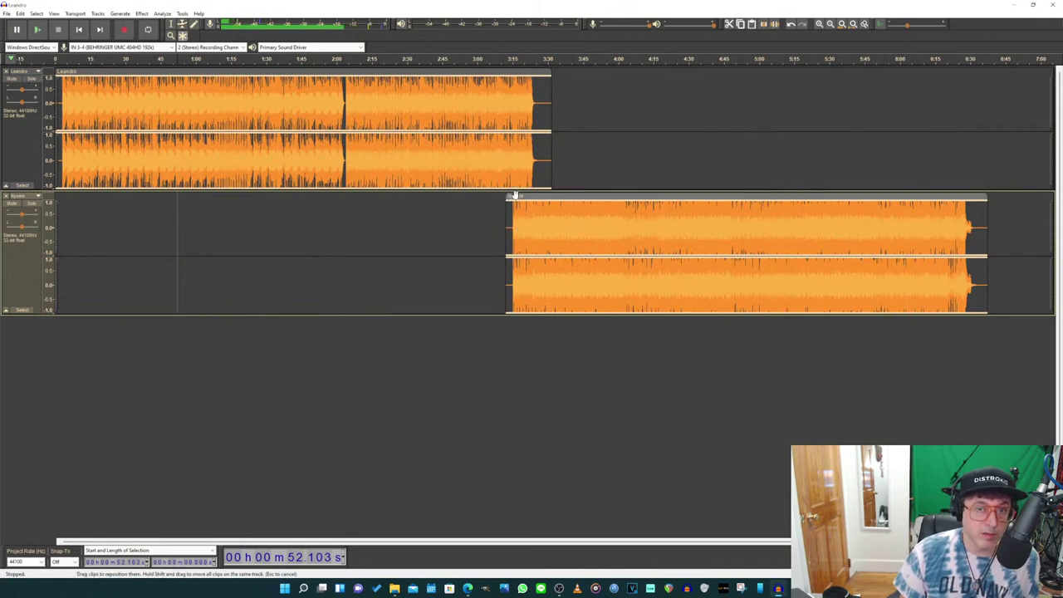
drag(521, 196, 568, 196)
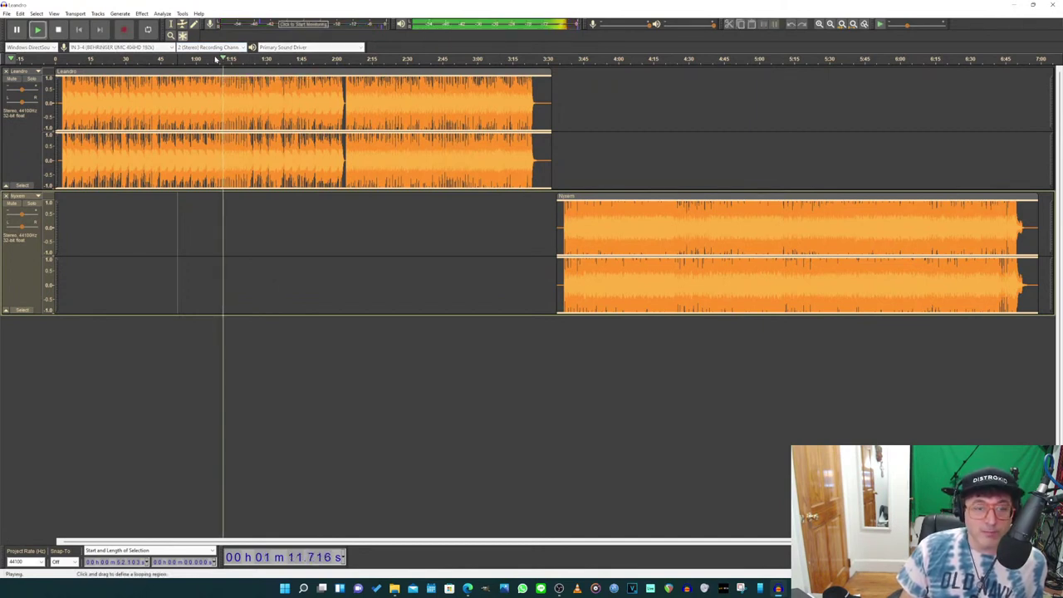
Step: Play Leandro briefly from about 0:23, stop it, and check the screen capture and audio sources in OBS
key(space)
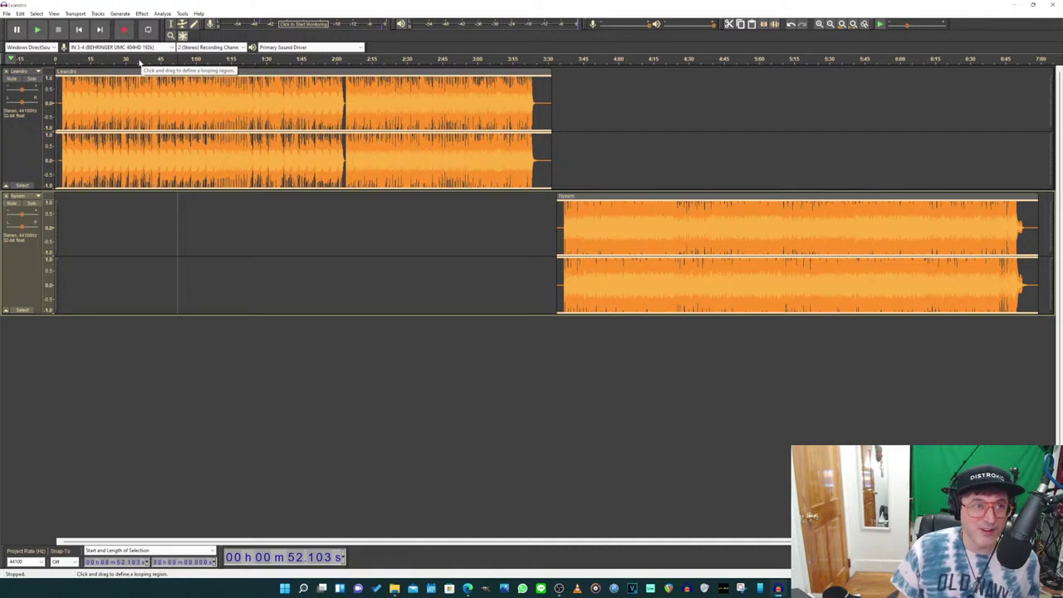
click(109, 62)
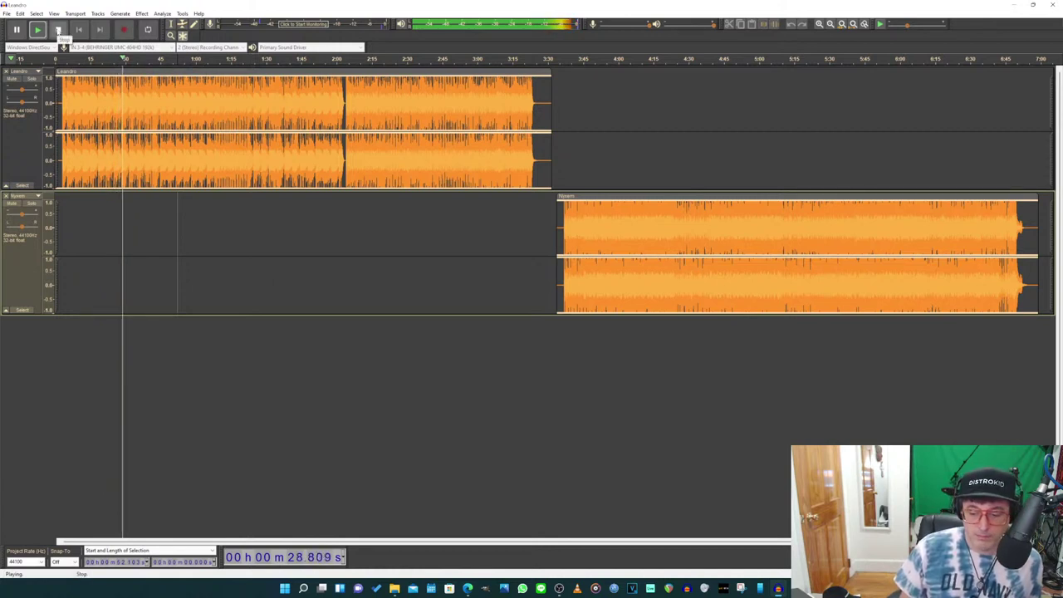
click(58, 30)
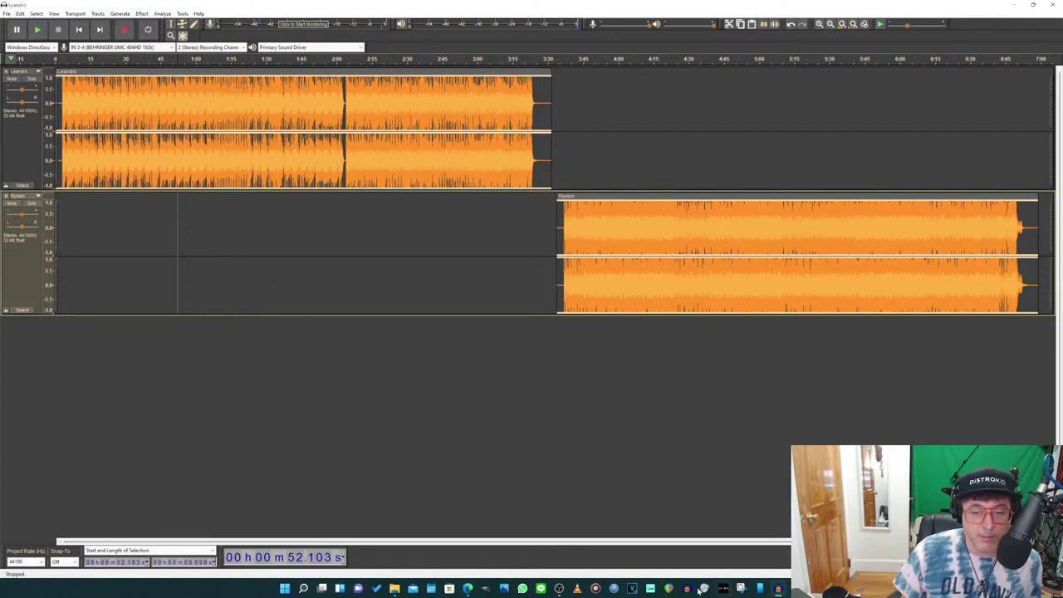
click(559, 588)
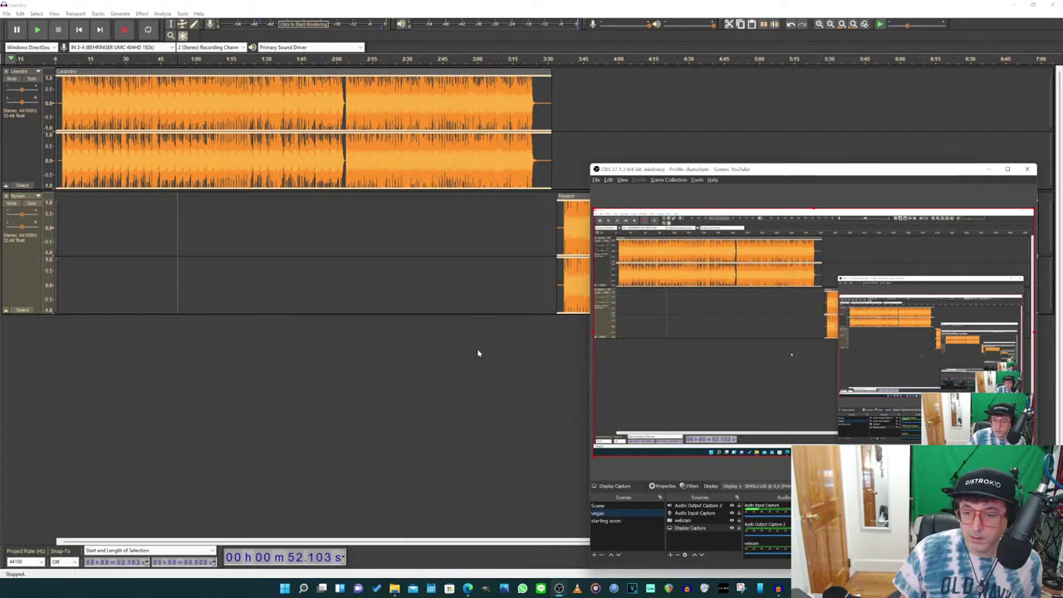
click(989, 169)
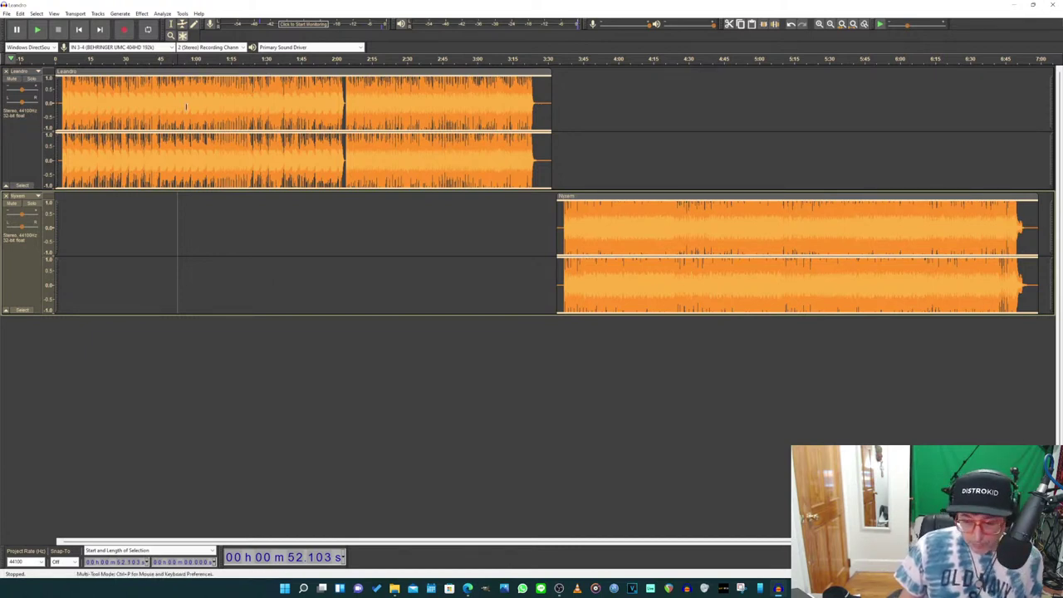
Step: Play Leandro from about 1:05 and Nyxem from about 4:15 and 4:05 to compare how loud the two songs are
click(209, 59)
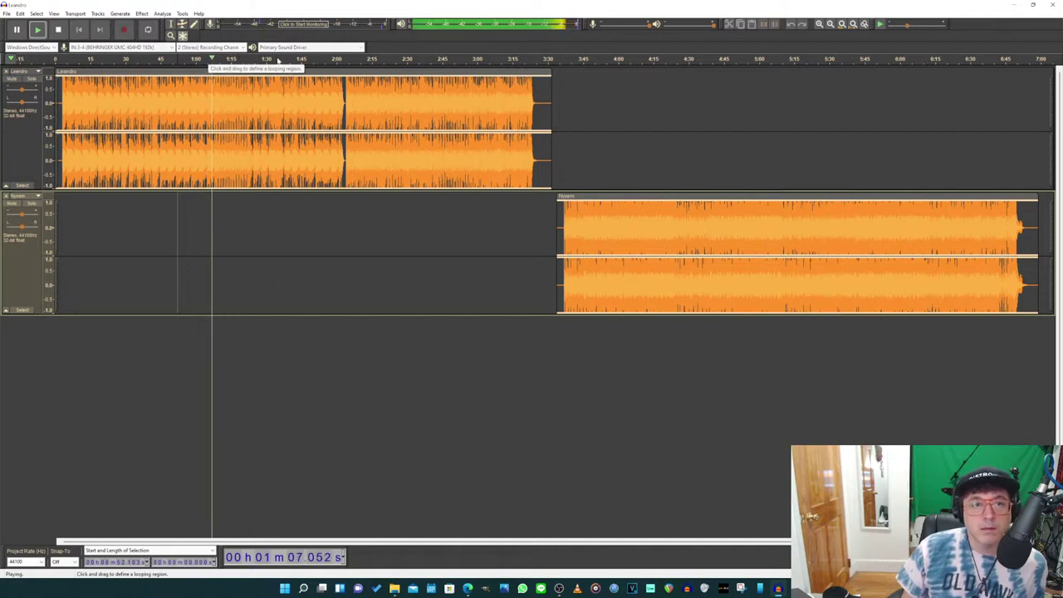
key(space)
click(653, 60)
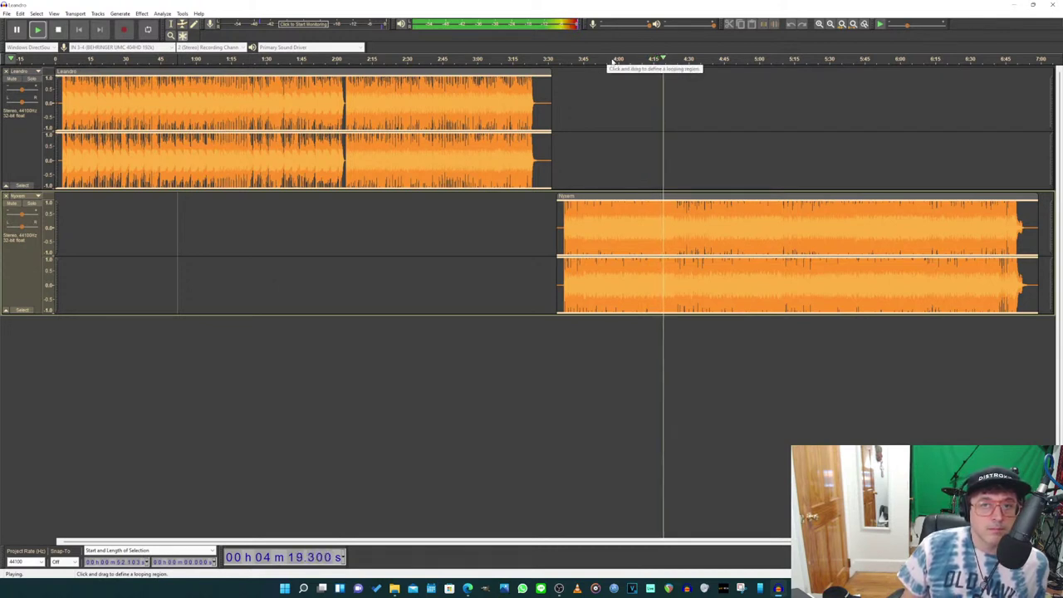
key(space)
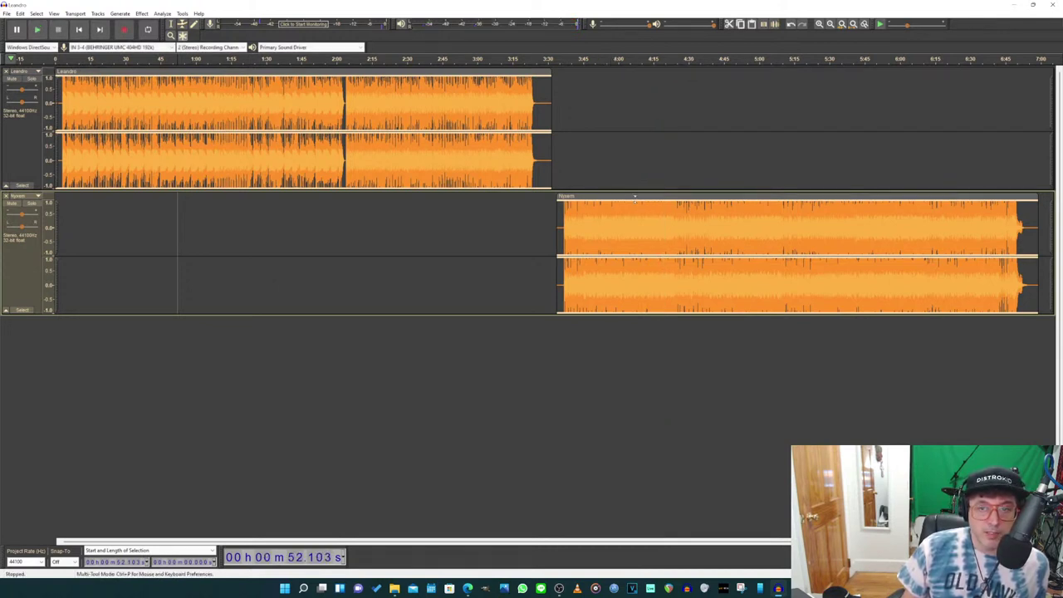
click(630, 58)
key(space)
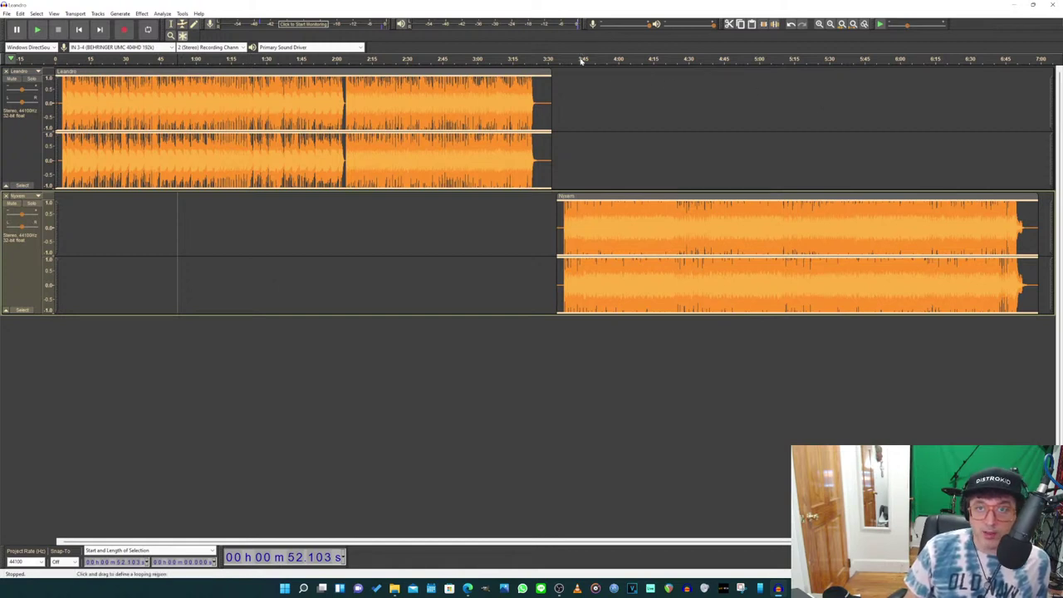
Step: Compare the songs' loudness again by playing Nyxem from about 3:45 and Leandro from about 1:00
click(582, 61)
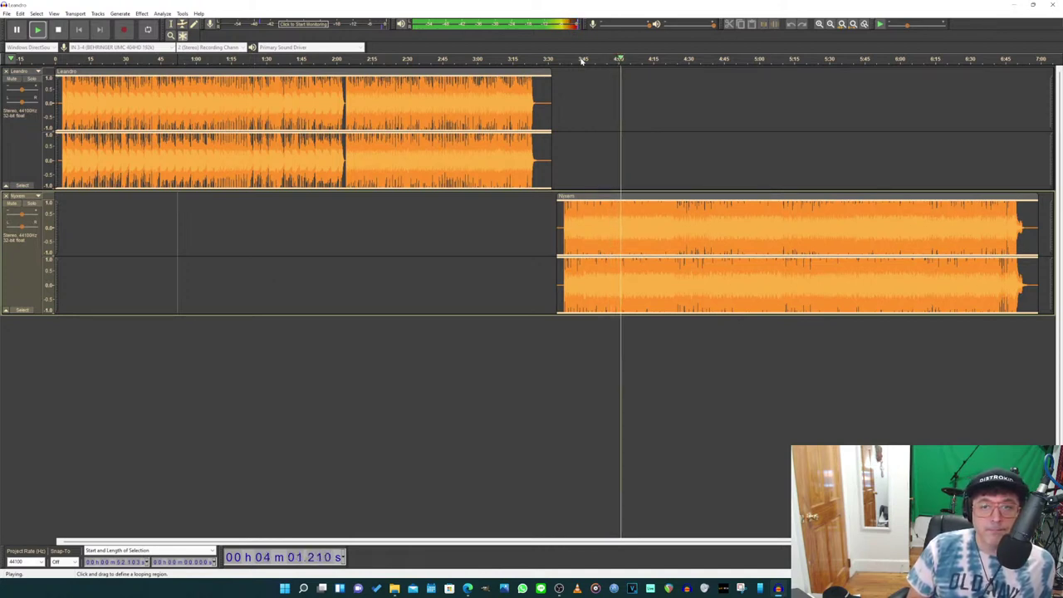
key(space)
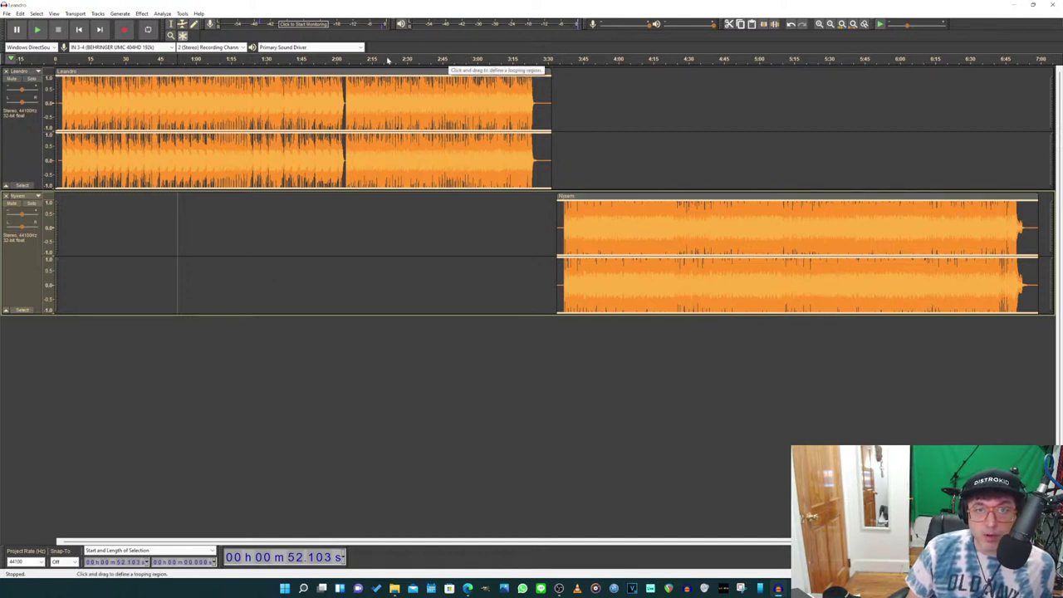
click(196, 60)
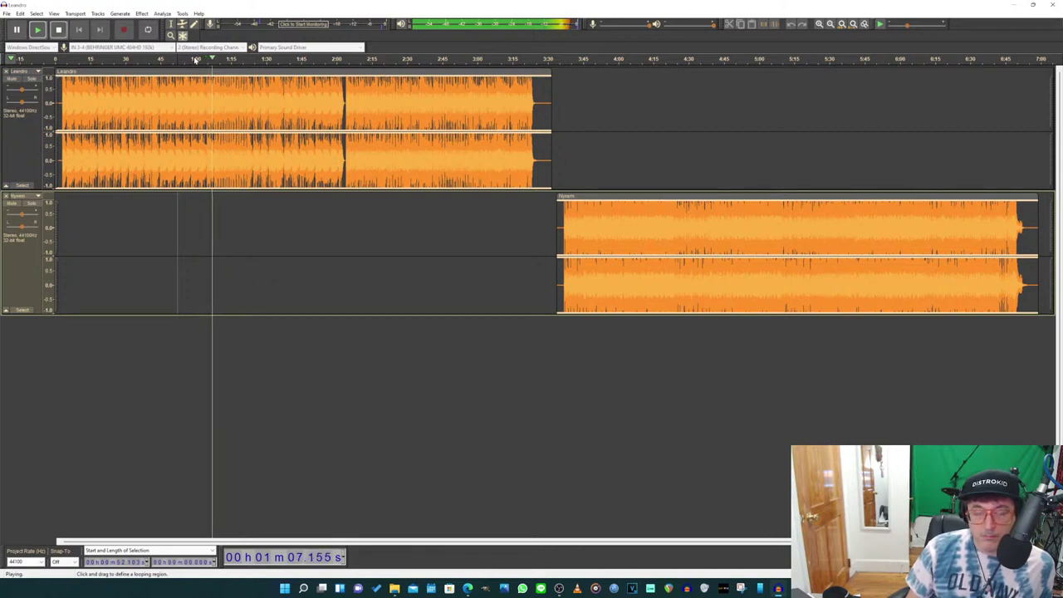
key(space)
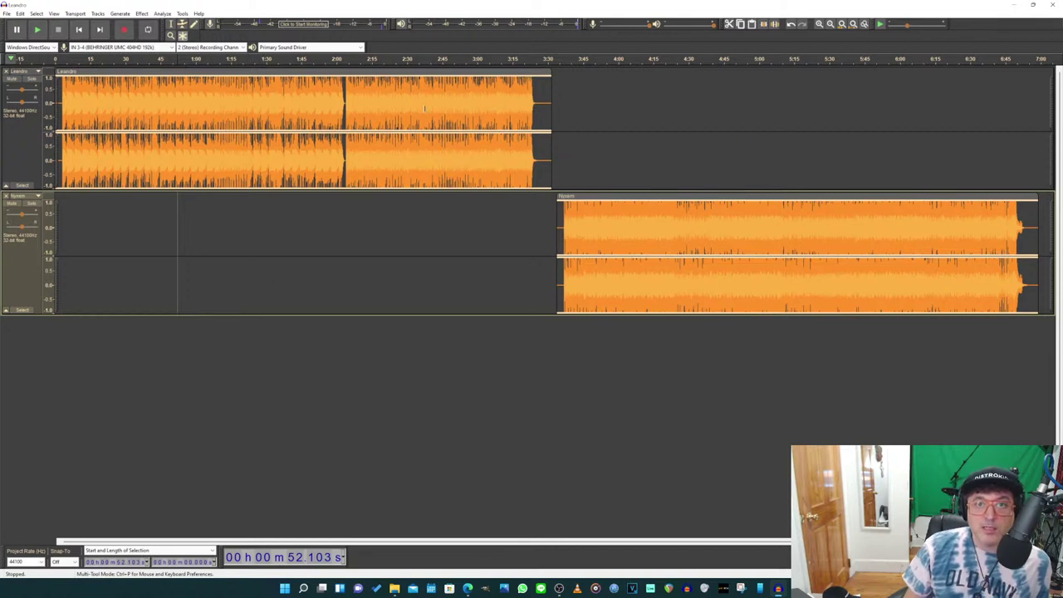
click(385, 108)
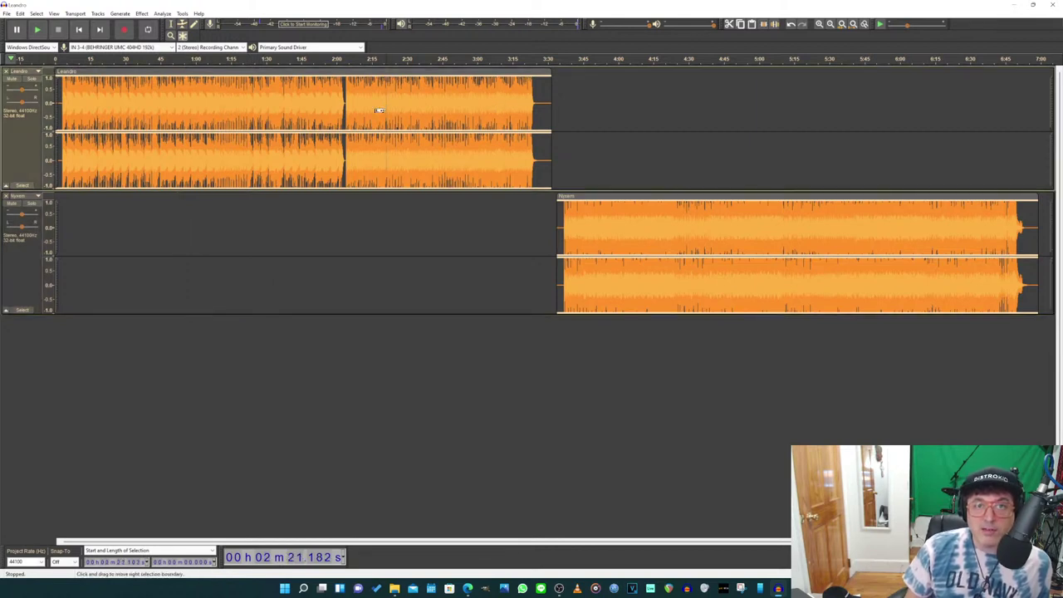
click(605, 226)
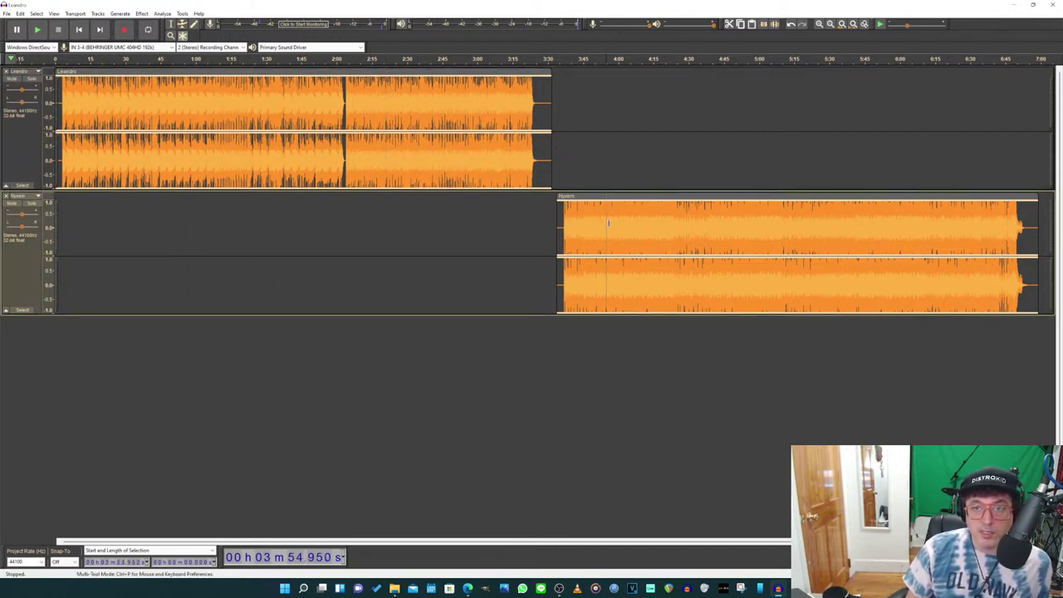
click(634, 224)
click(660, 224)
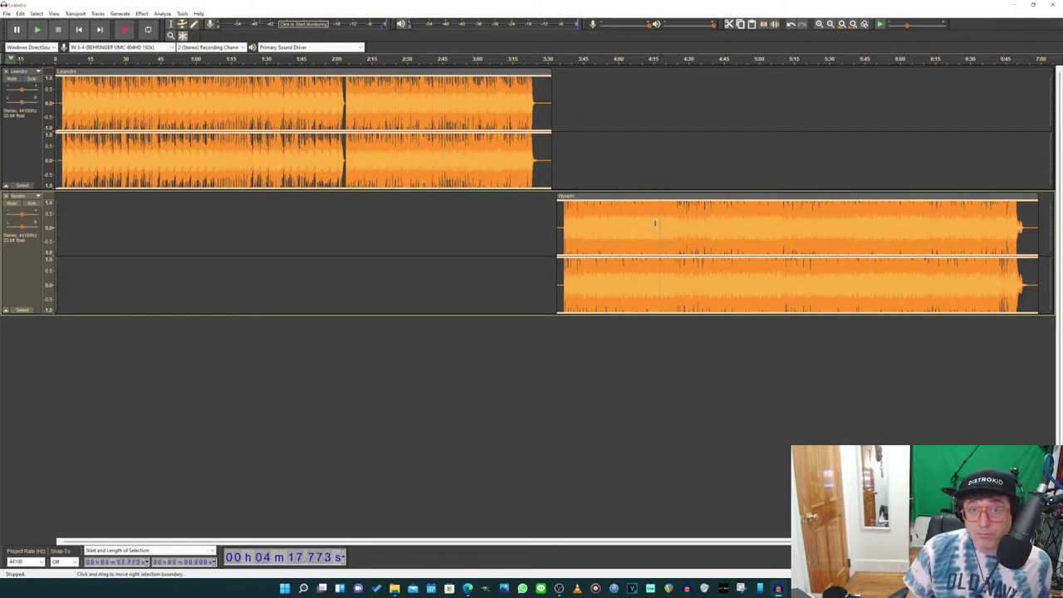
click(464, 103)
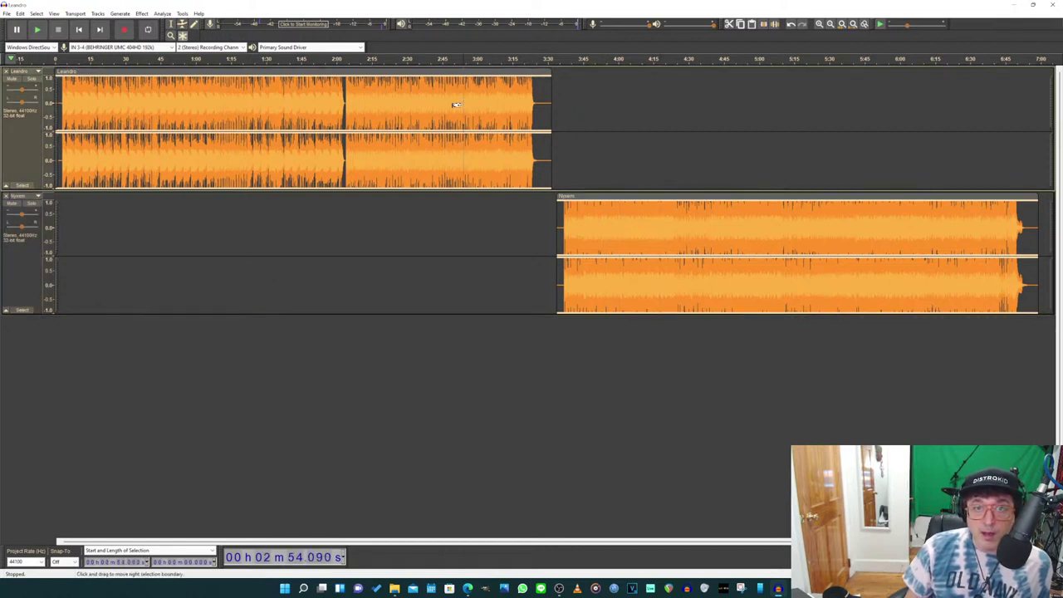
click(390, 105)
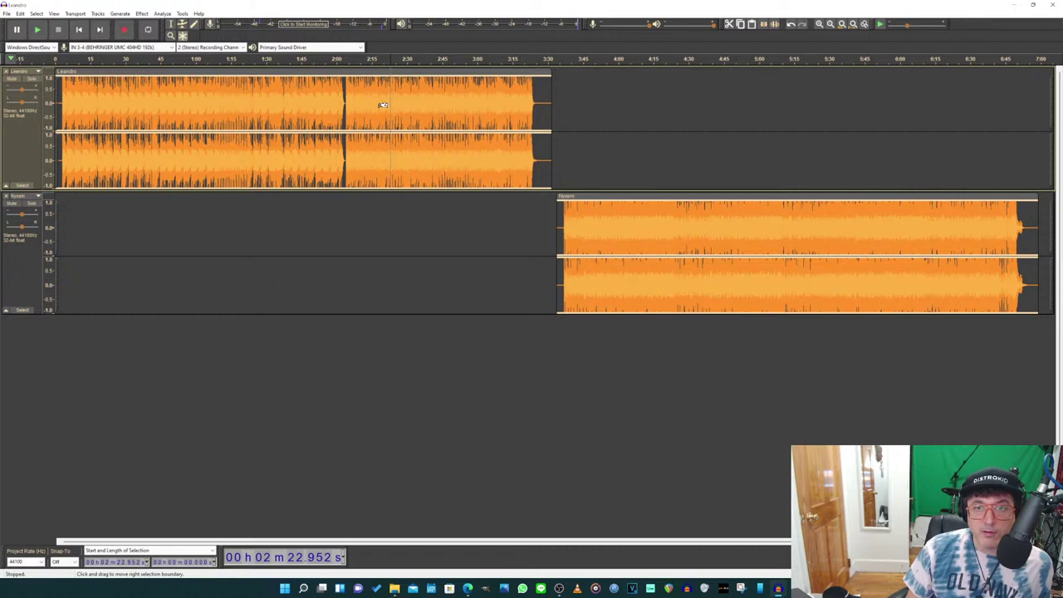
Step: Select the whole Leandro clip and normalize it to a -1.0 dB peak, removing DC offset and treating stereo channels independently
double_click(382, 105)
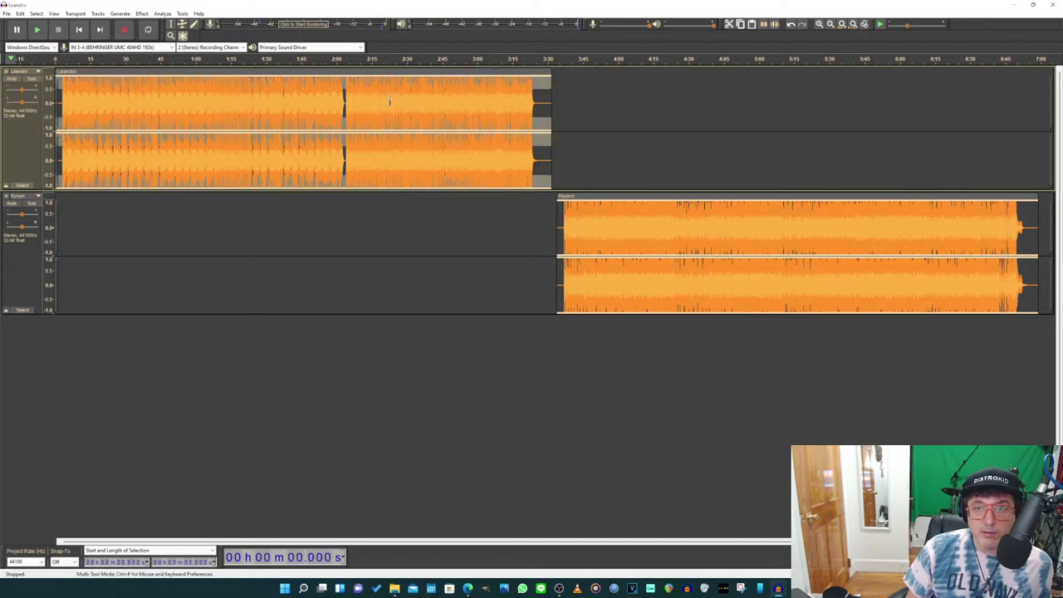
double_click(596, 229)
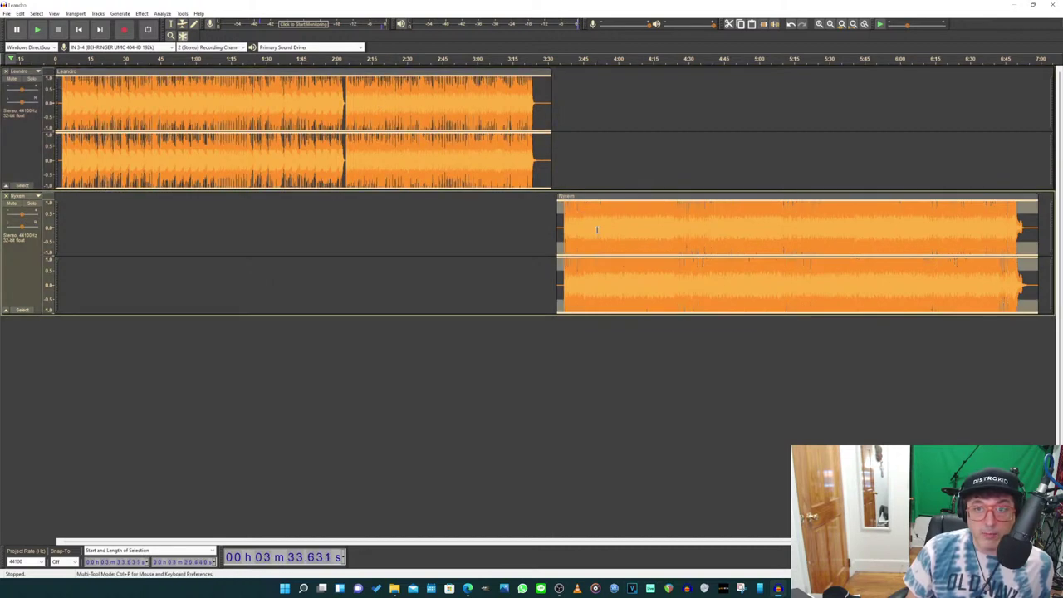
key(ctrl+a)
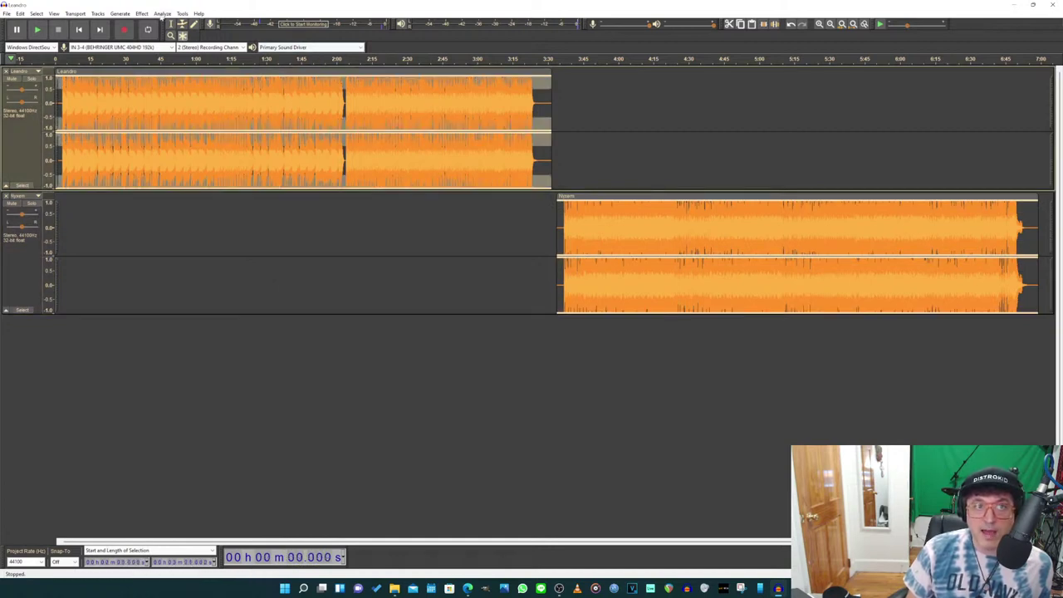
click(162, 14)
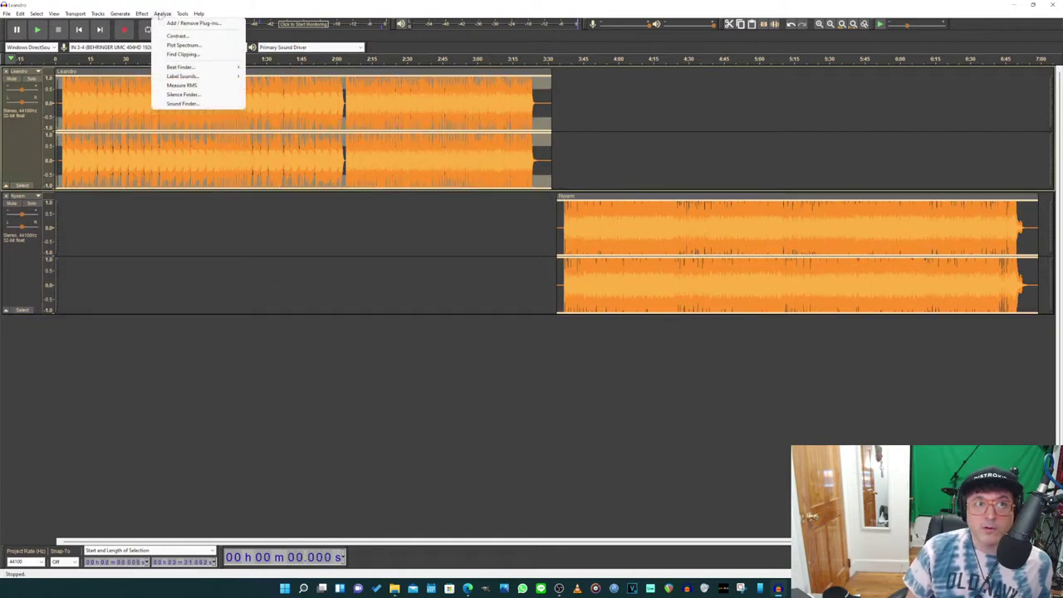
click(141, 13)
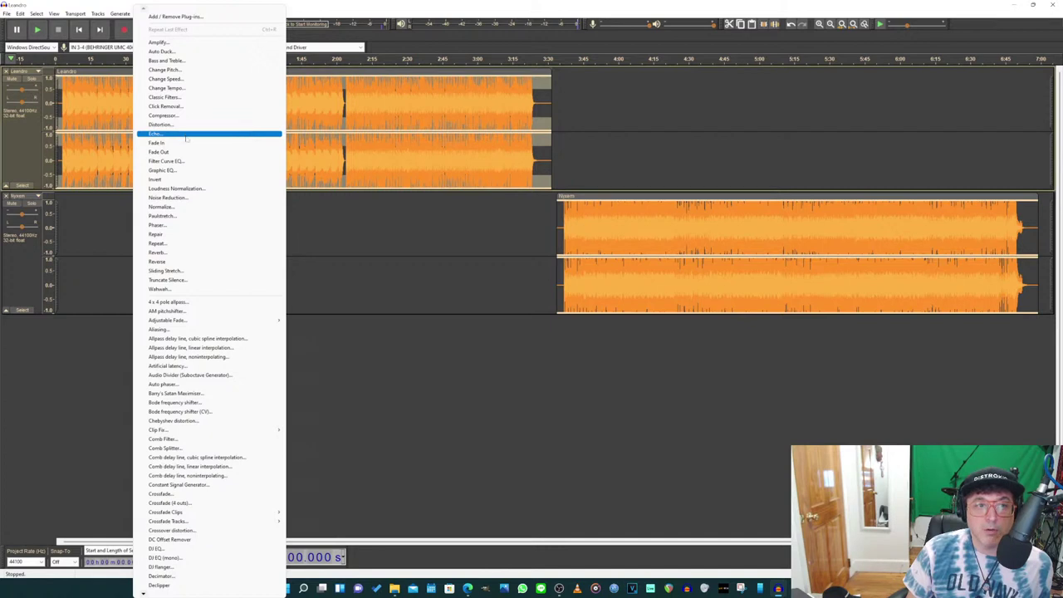
click(187, 207)
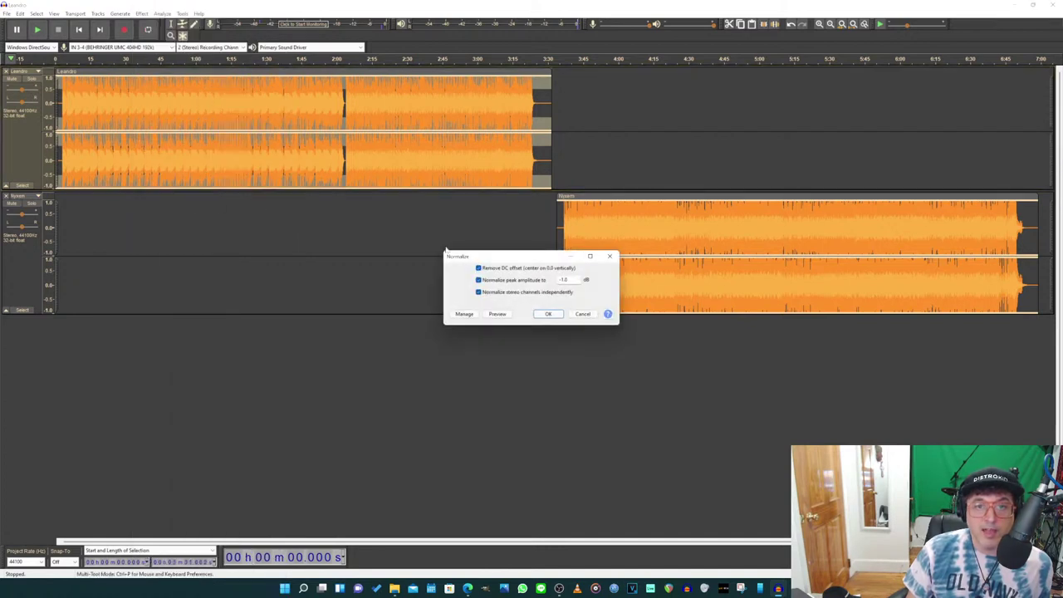
click(546, 314)
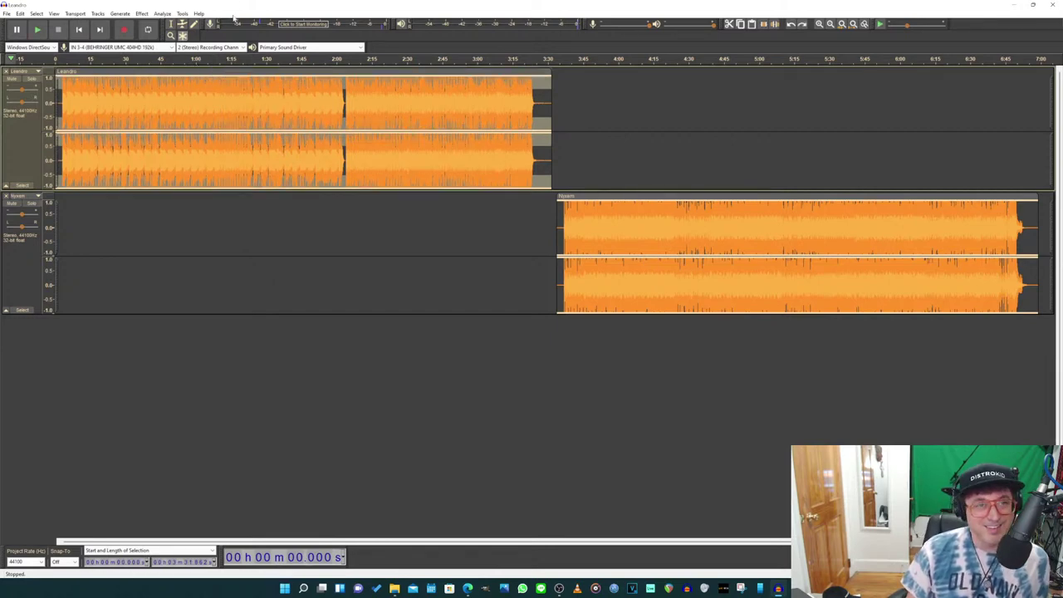
click(142, 14)
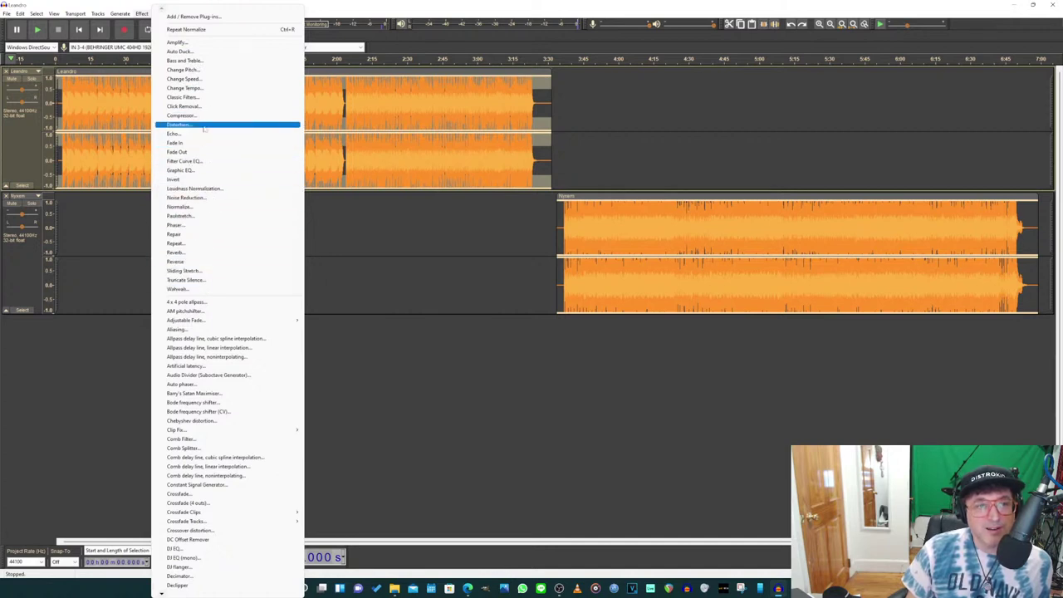
click(201, 43)
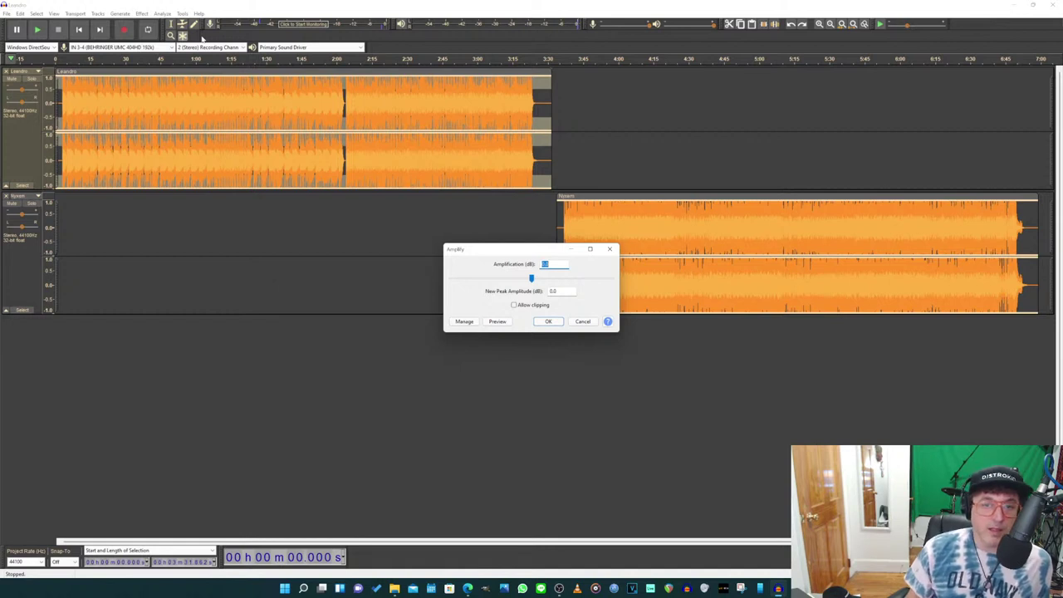
click(583, 322)
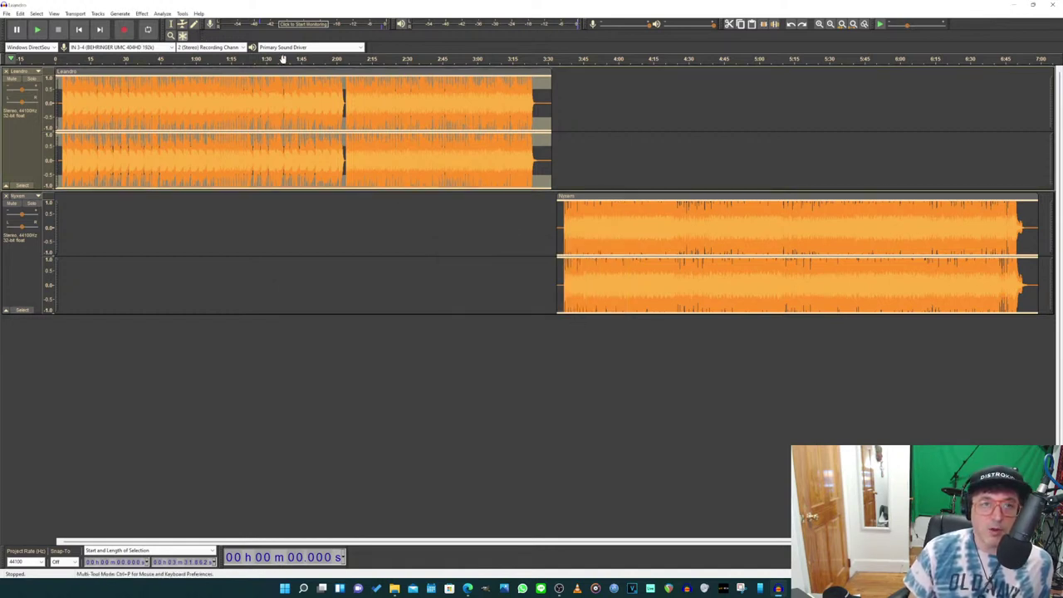
Step: Normalize the selected Leandro clip to a peak of -5 dB, removing DC offset and treating the stereo channels independently
click(162, 13)
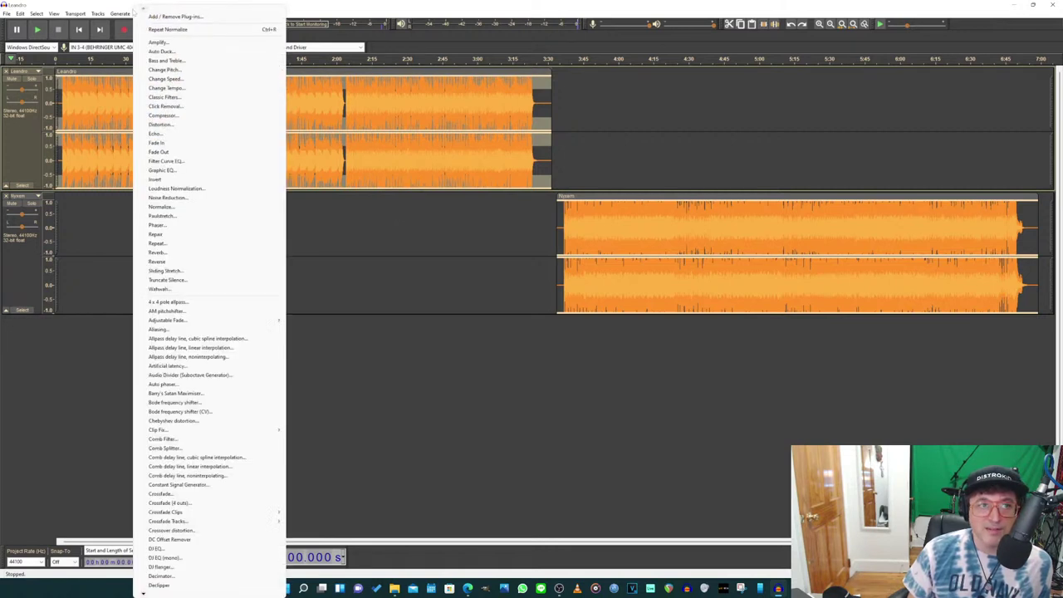
mouse_move(141, 14)
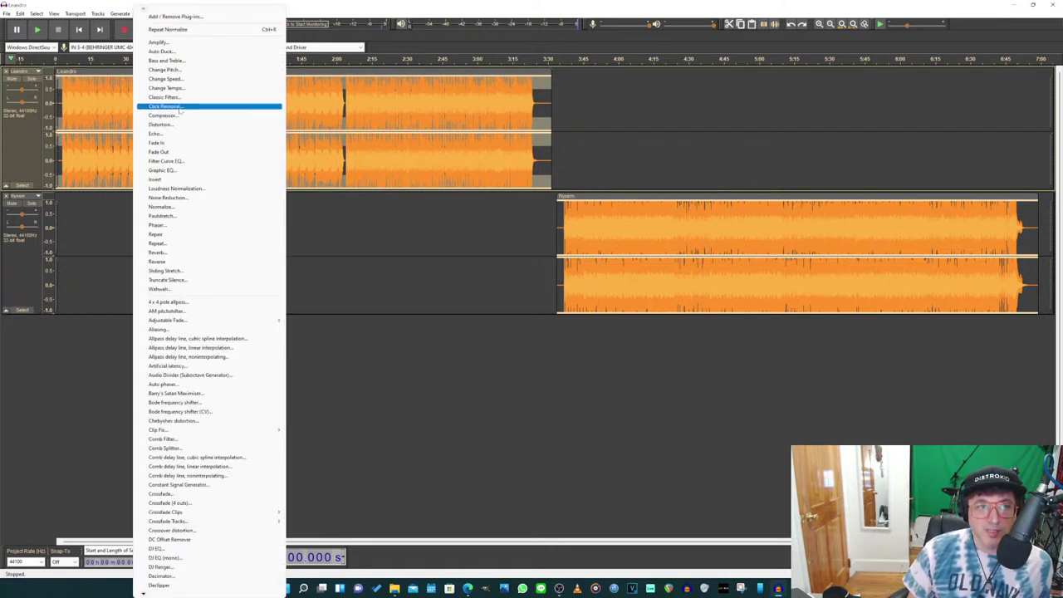
click(174, 208)
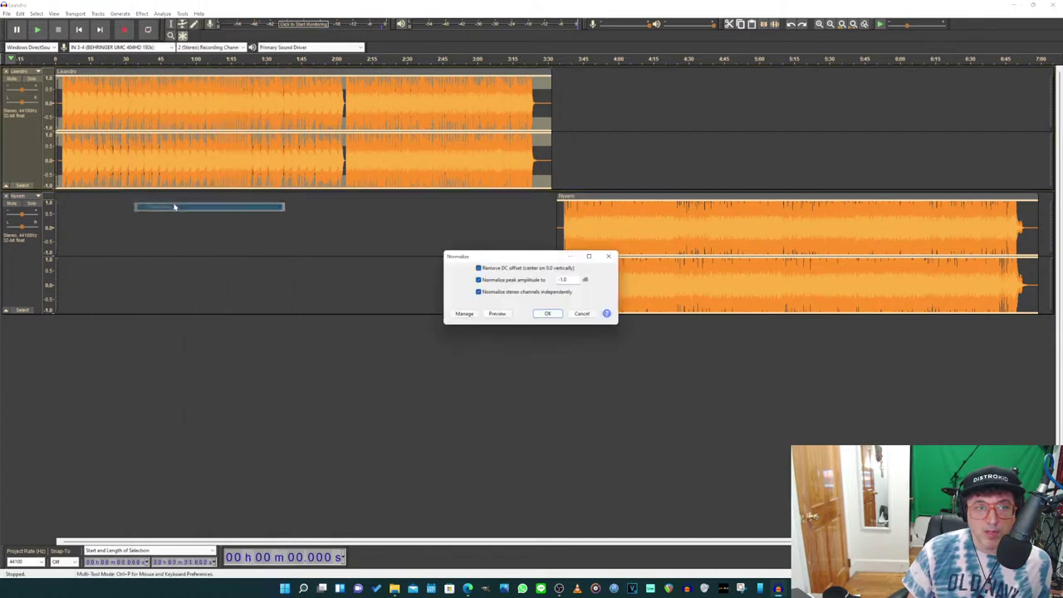
double_click(564, 280)
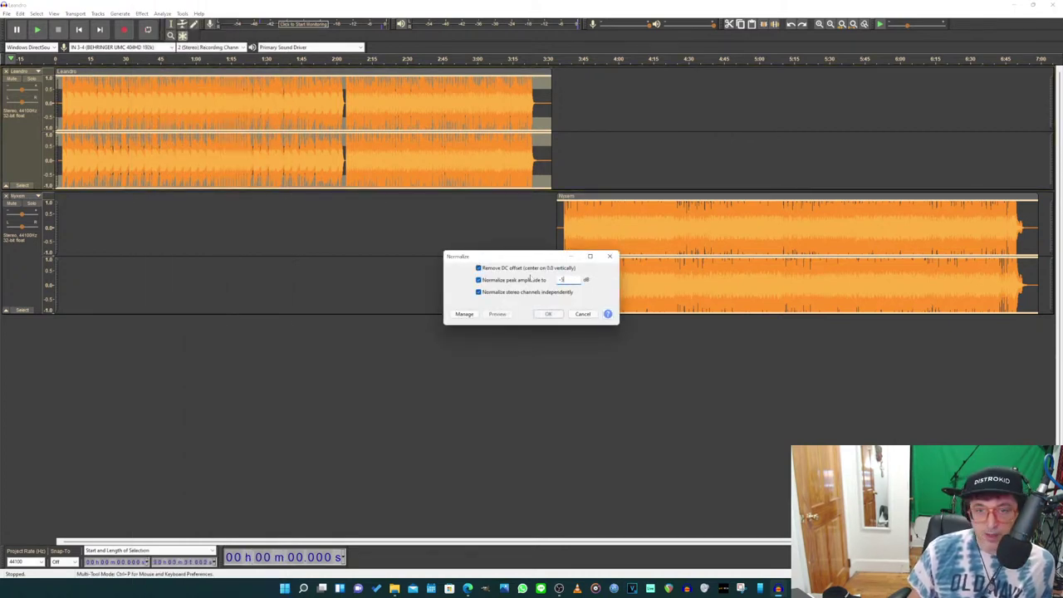
click(548, 314)
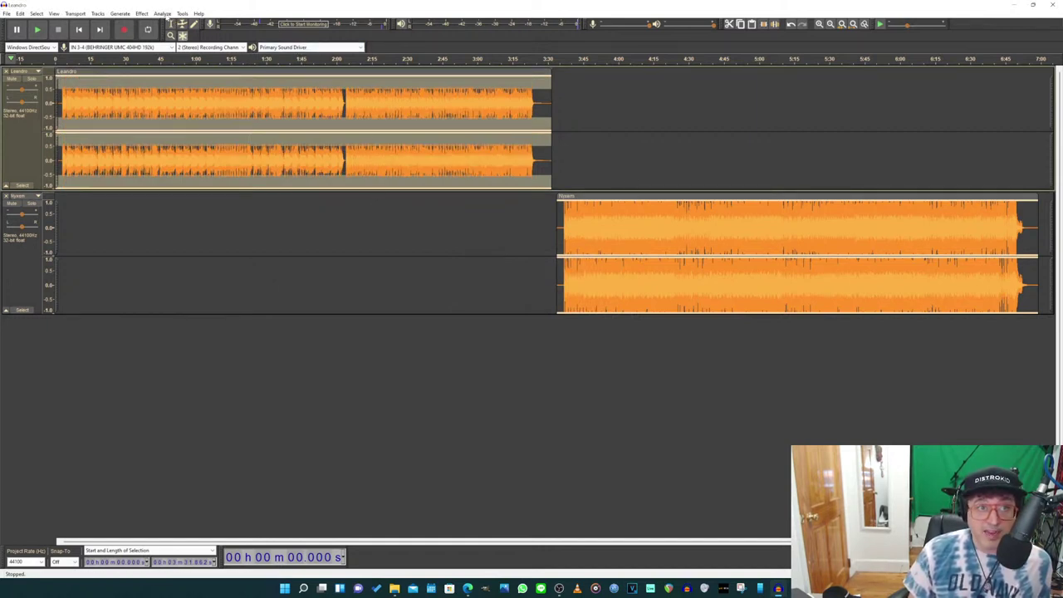
Step: Amplify the Leandro clip by 5.0 dB to a new peak amplitude of 0.0 dB without allowing clipping
click(146, 15)
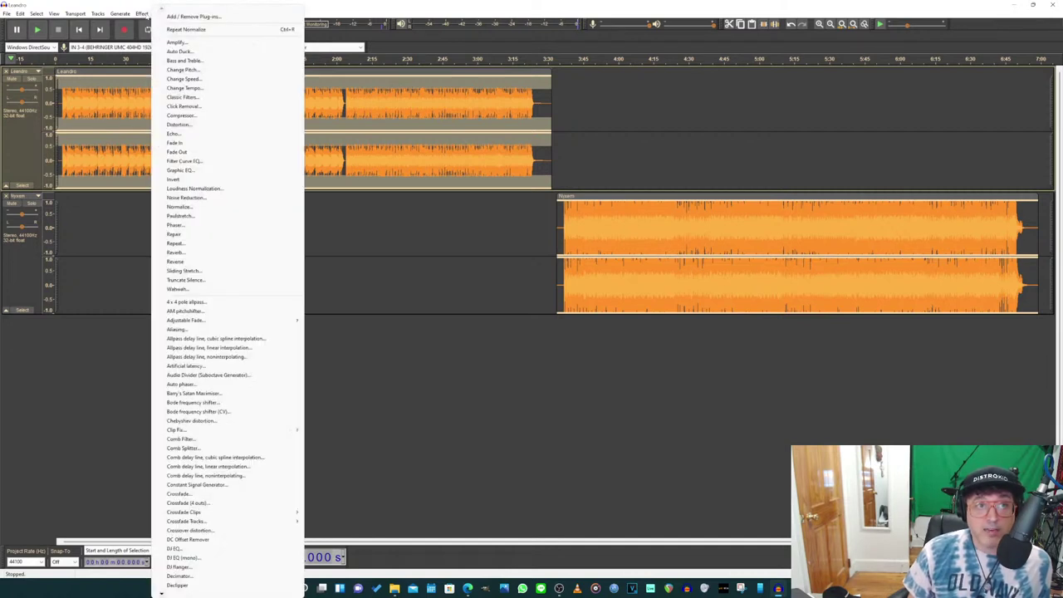
click(170, 41)
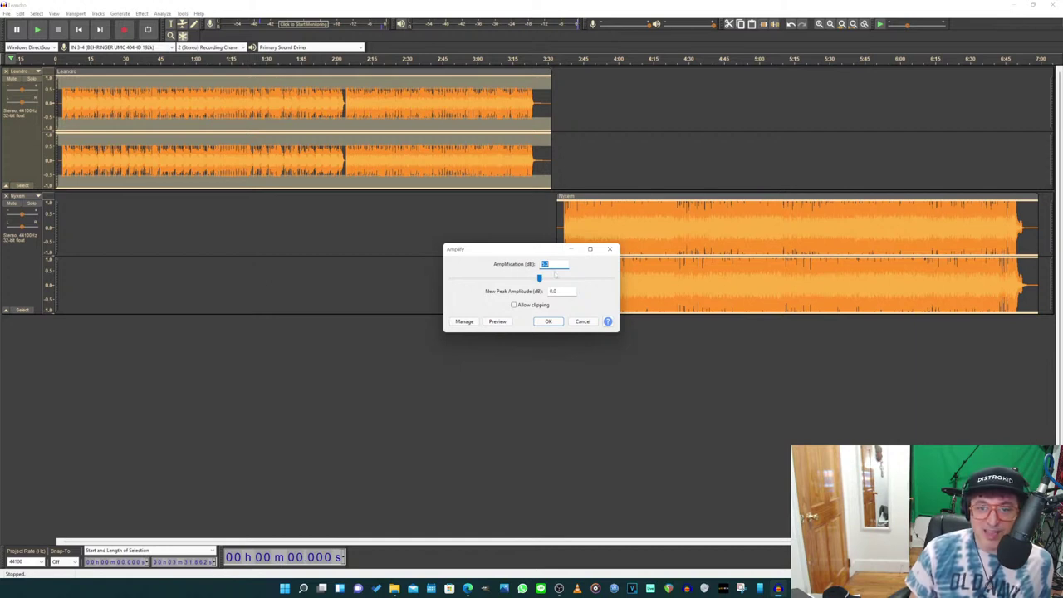
text(3.0)
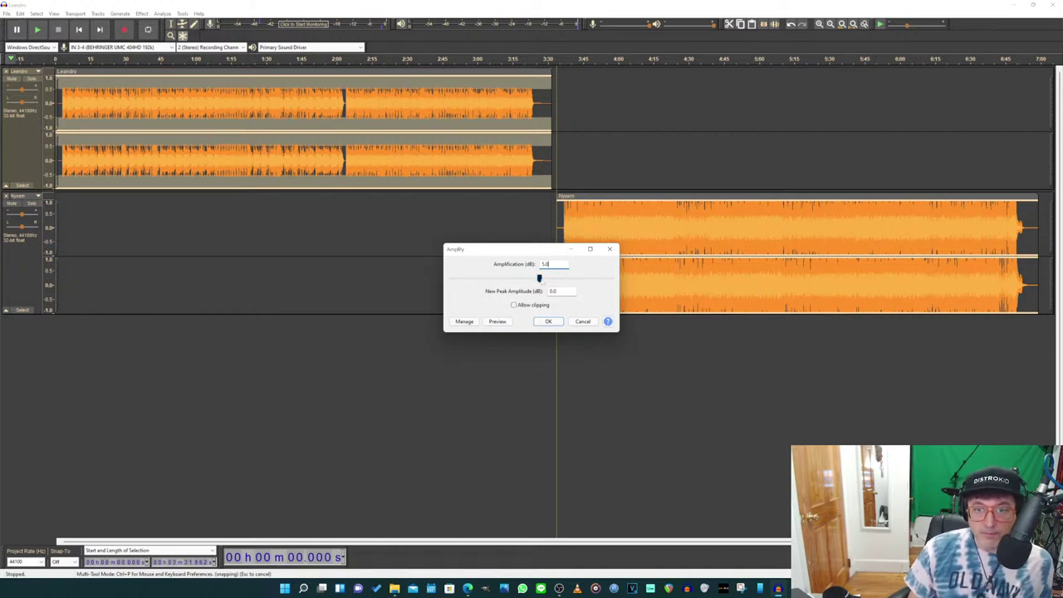
click(547, 321)
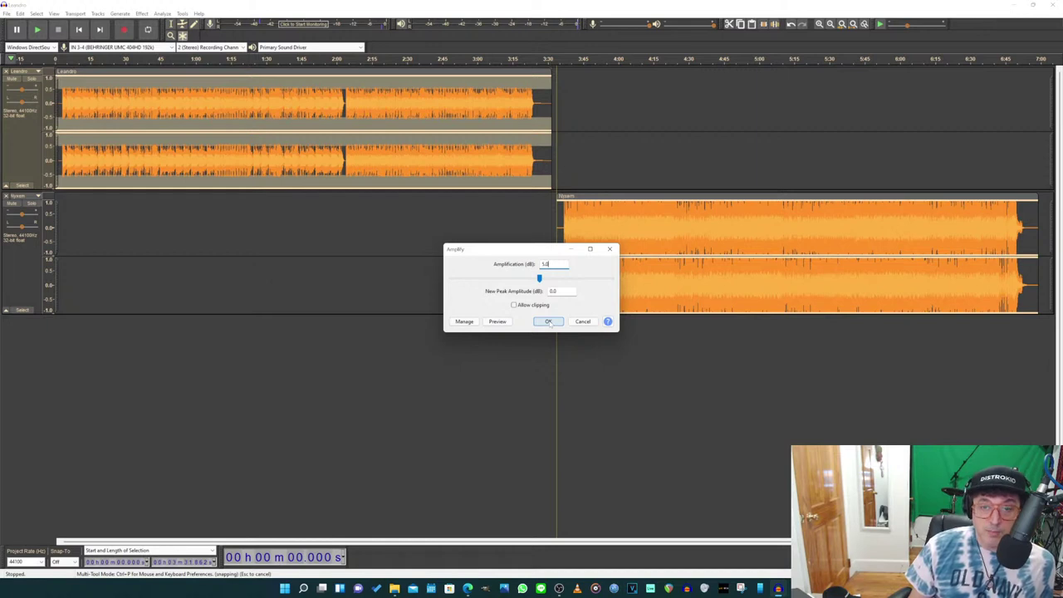
click(549, 321)
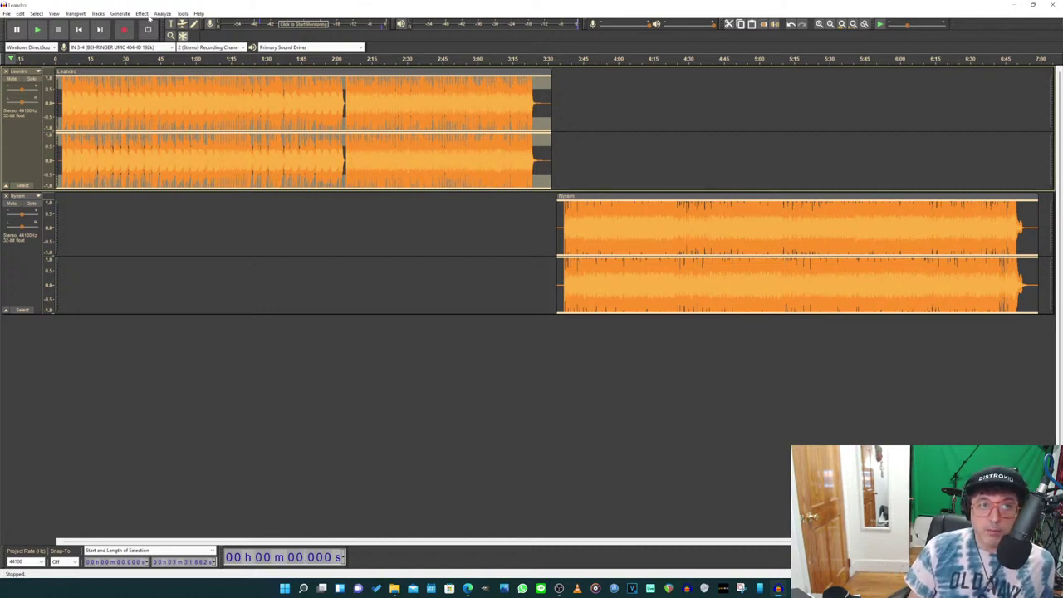
Step: Try to apply the Hard Limiter effect to the Leandro clip
click(181, 14)
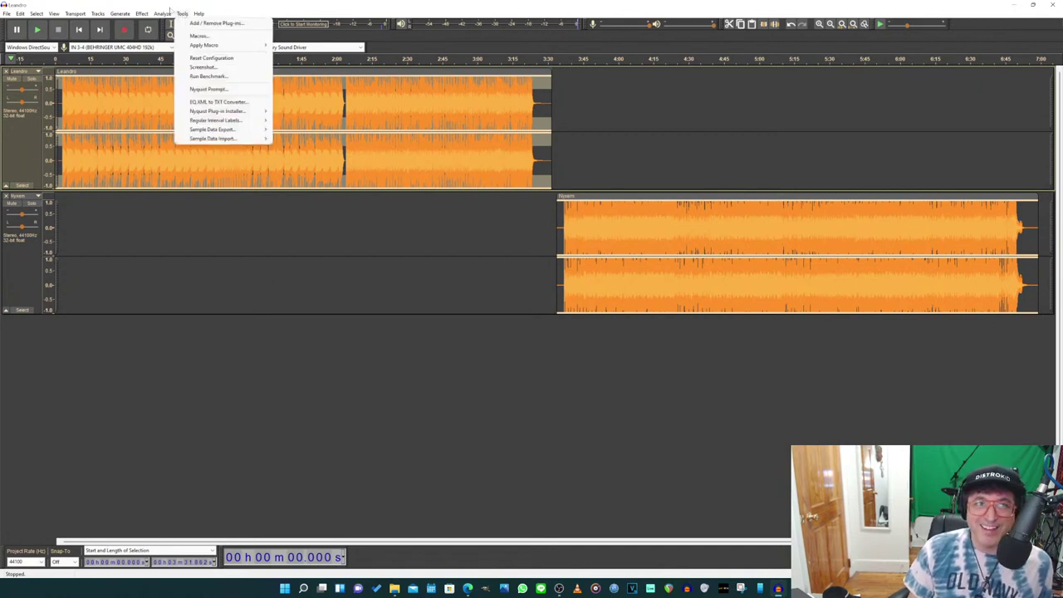
mouse_move(163, 14)
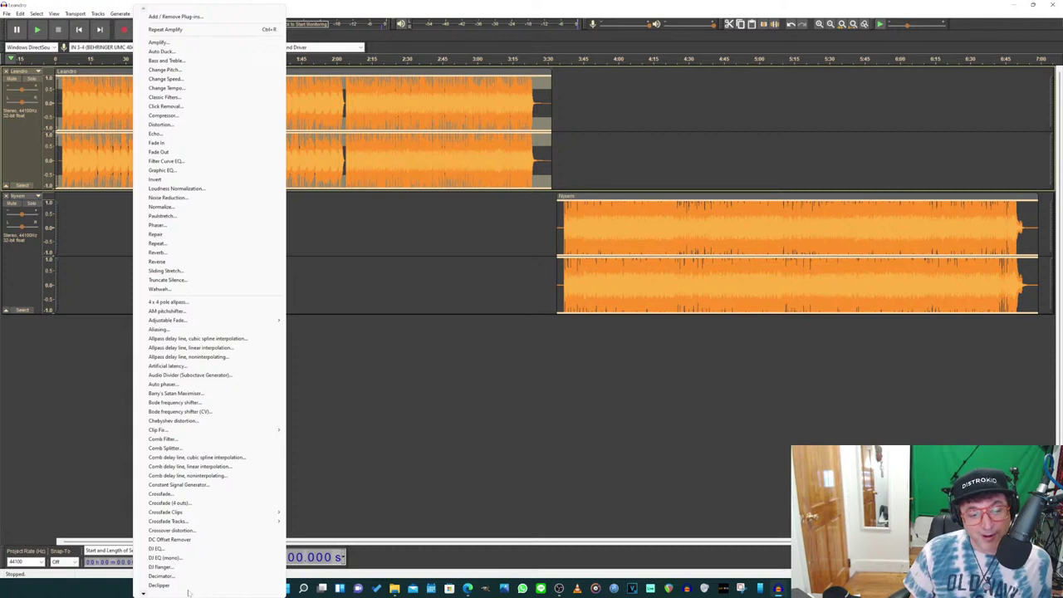
mouse_move(185, 595)
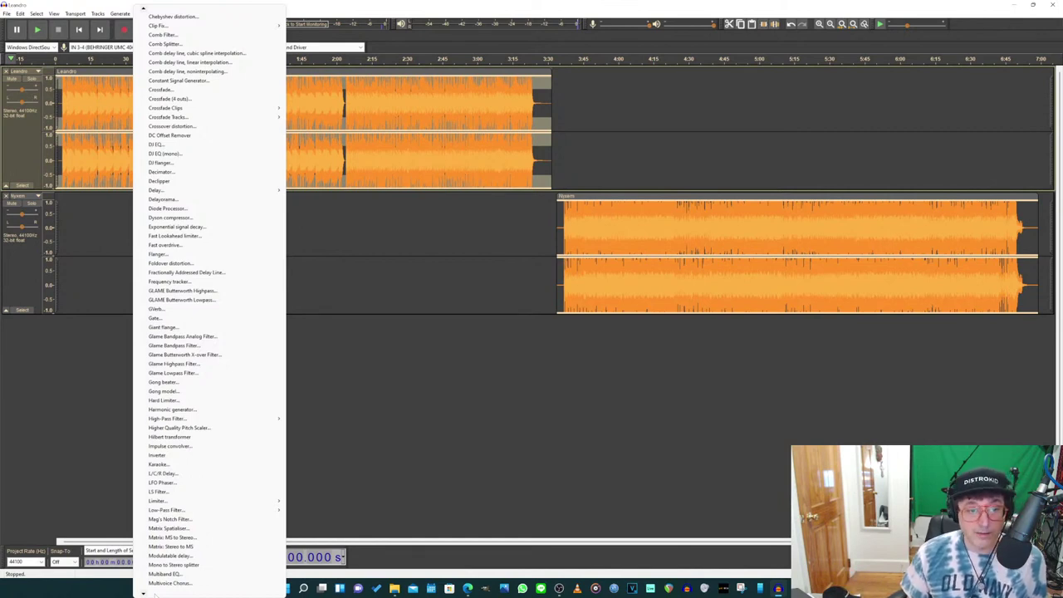
scroll(175, 522, down, 2)
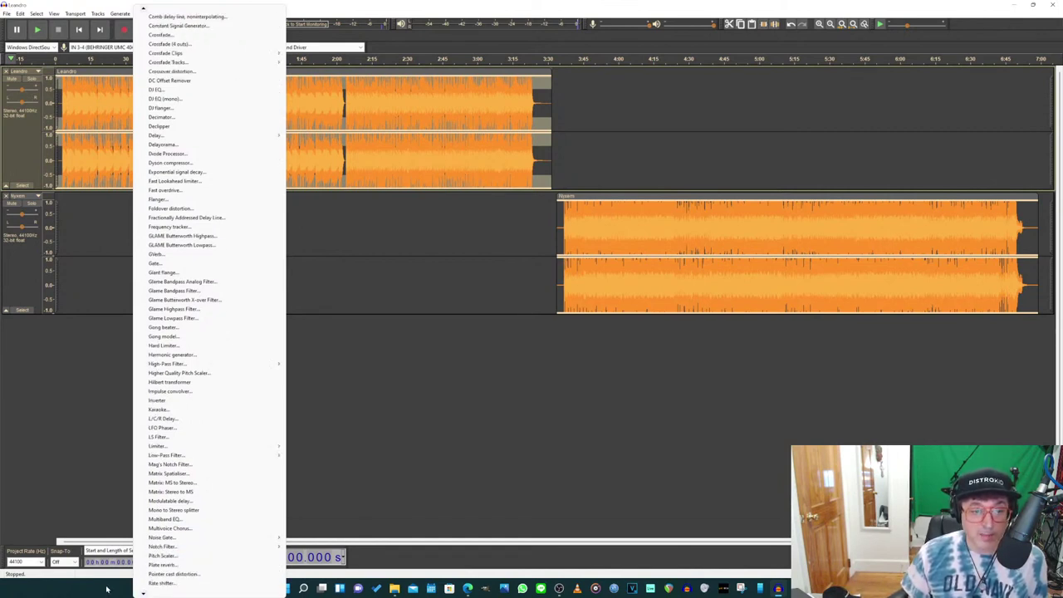
click(184, 346)
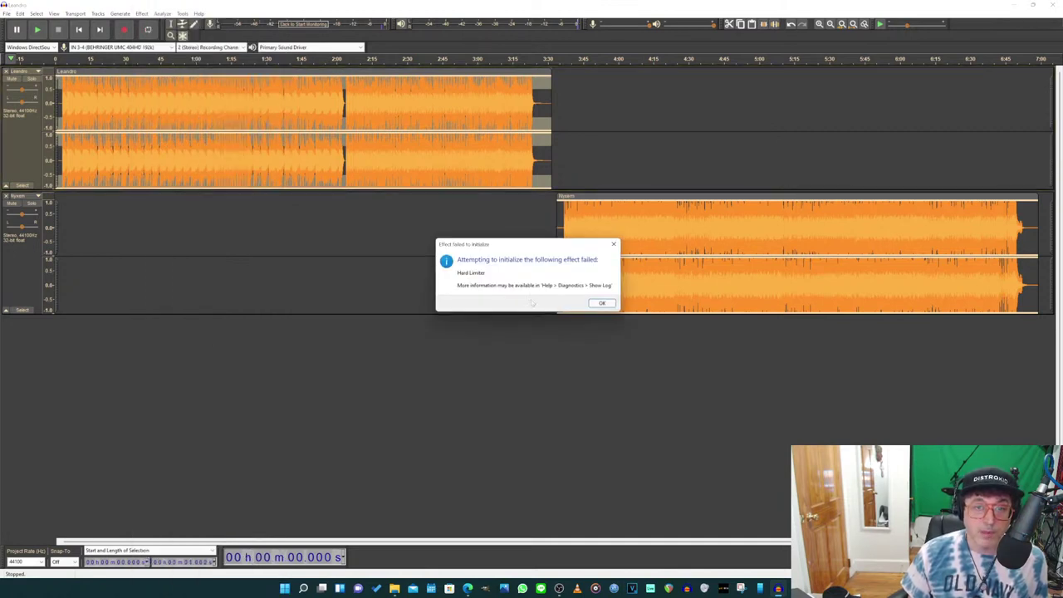
click(600, 304)
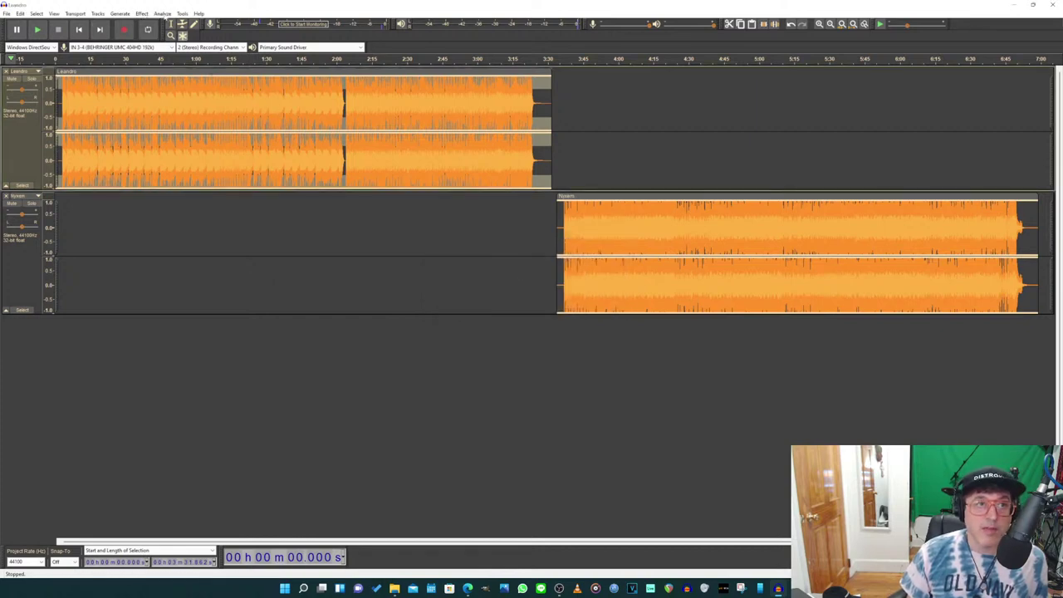
Step: Apply the Limiter to Leandro as Hard Limit with 0.80 dB input gain on both channels, a 0.00 dB limit, 10 ms hold and make-up gain
click(142, 13)
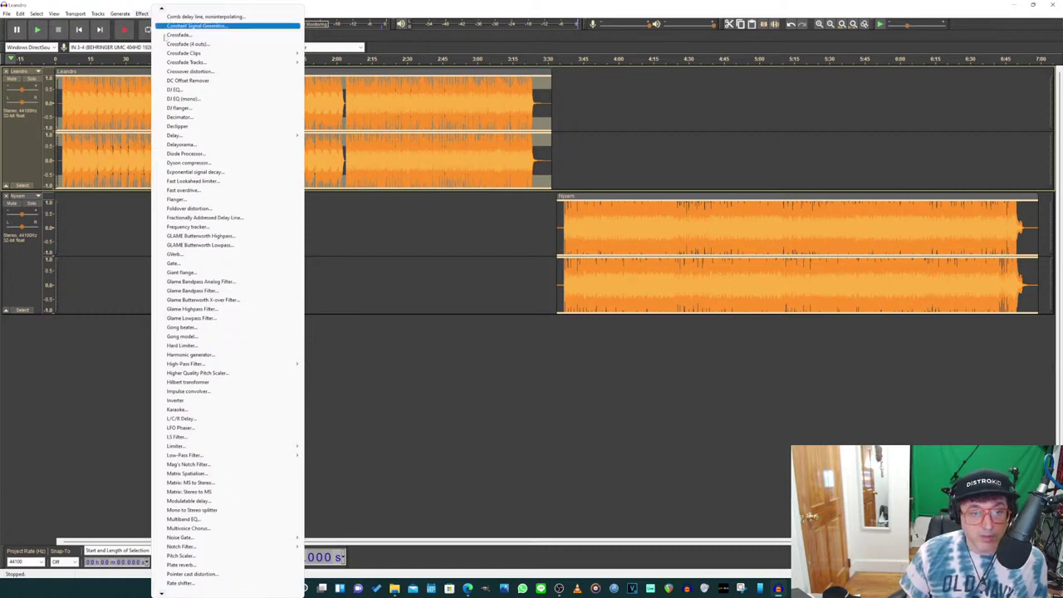
mouse_move(209, 449)
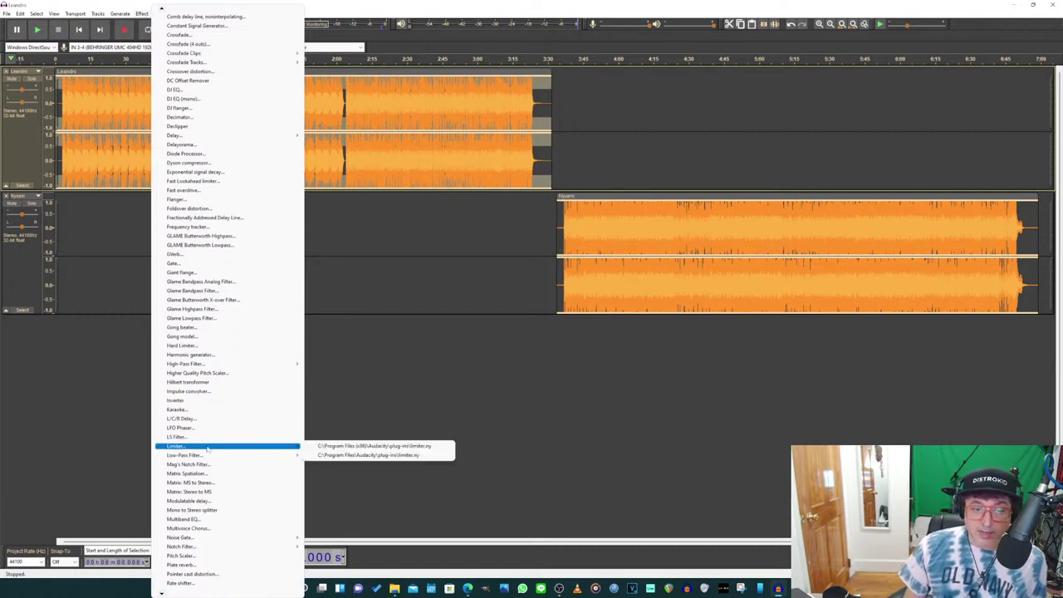
click(359, 456)
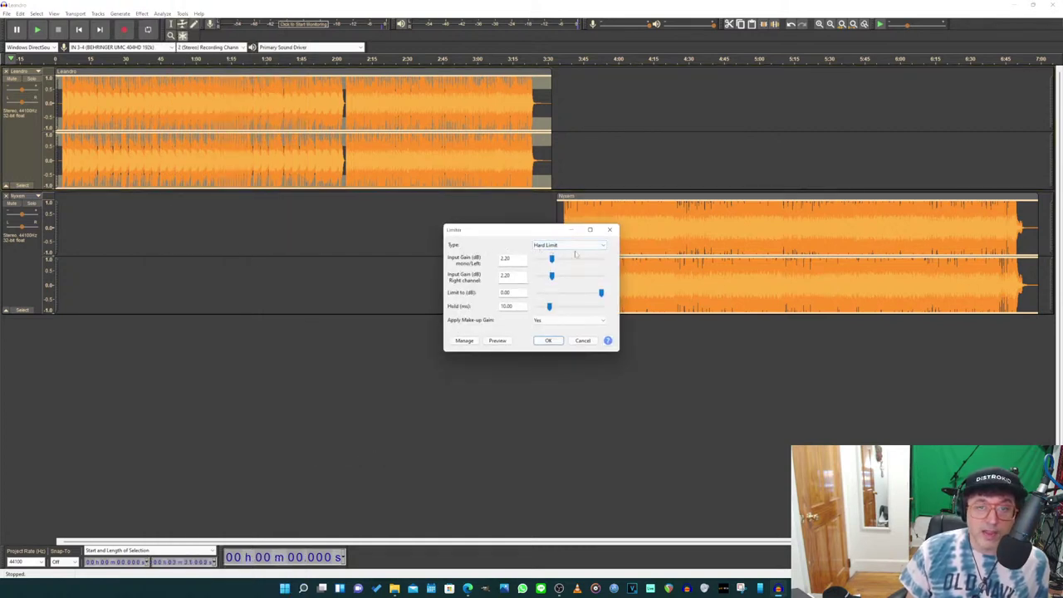
click(575, 245)
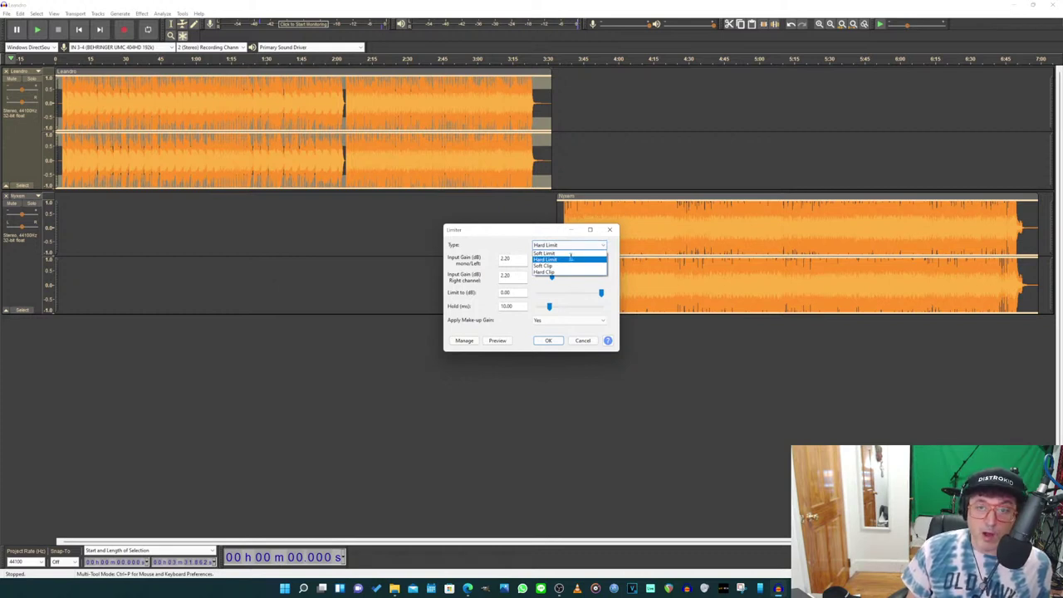
click(571, 258)
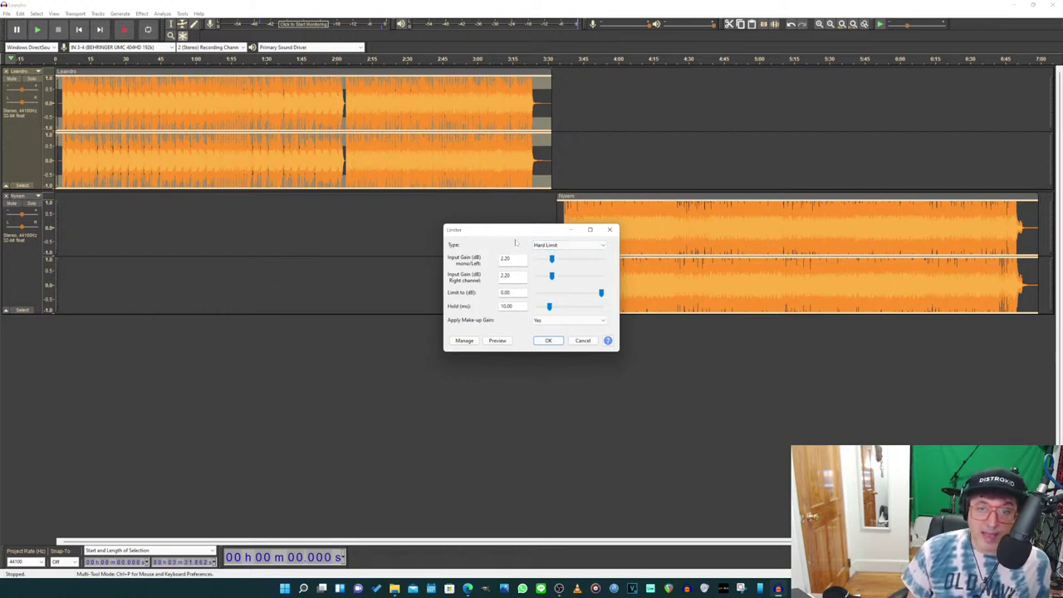
drag(551, 260, 521, 284)
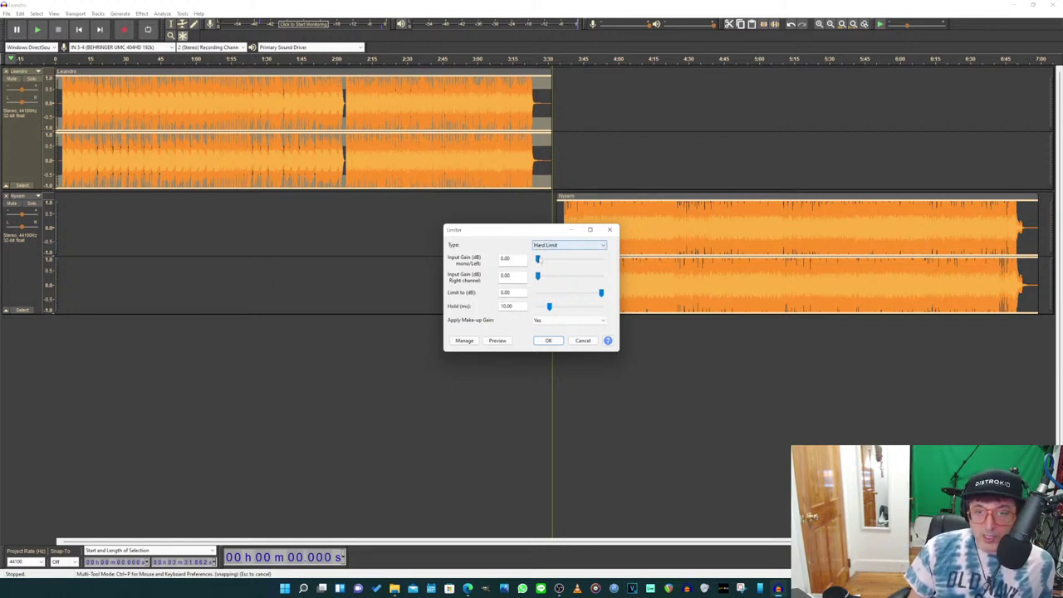
drag(538, 259, 543, 276)
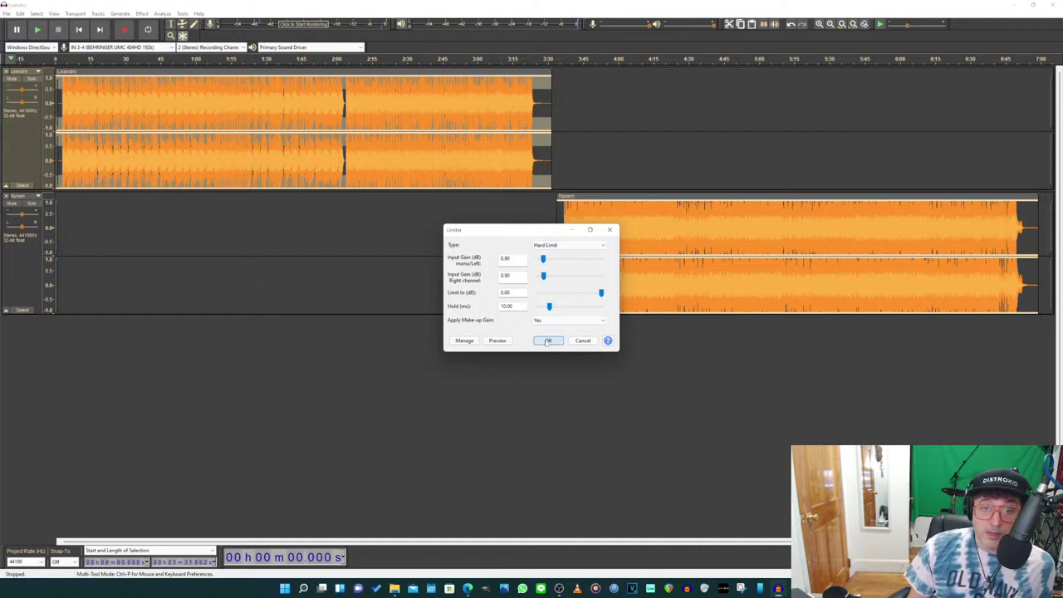
click(548, 341)
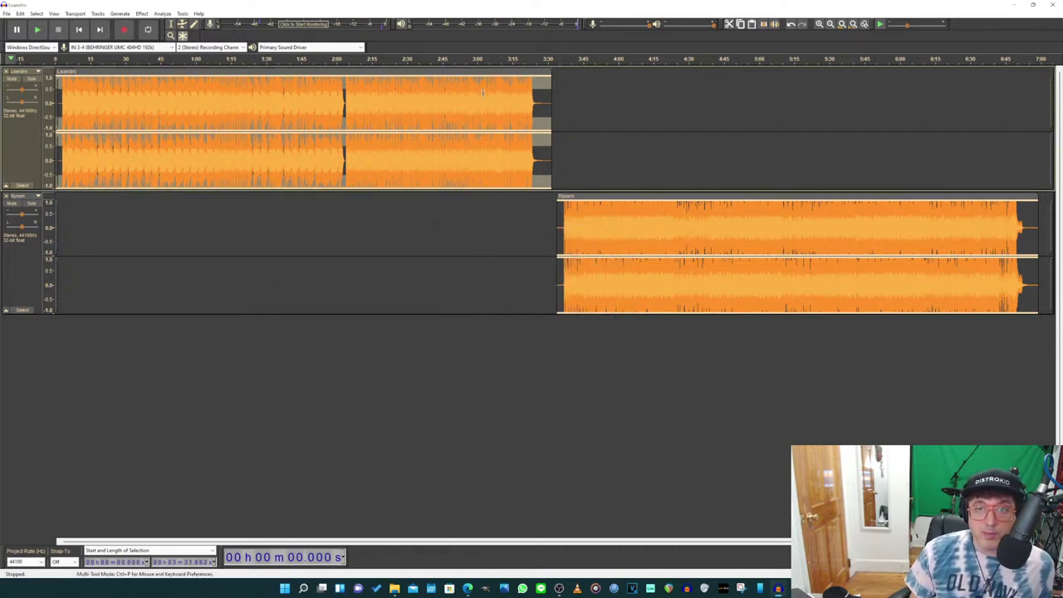
Step: Play the limited Leandro clip from about 2:23 to check its loudness, and stop playback
click(380, 62)
key(space)
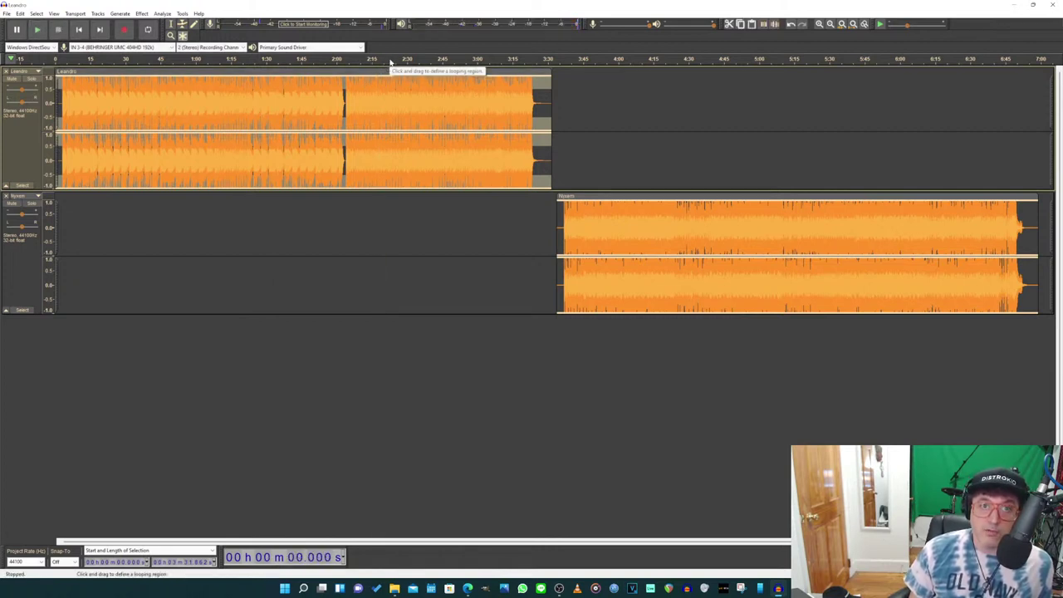
click(391, 62)
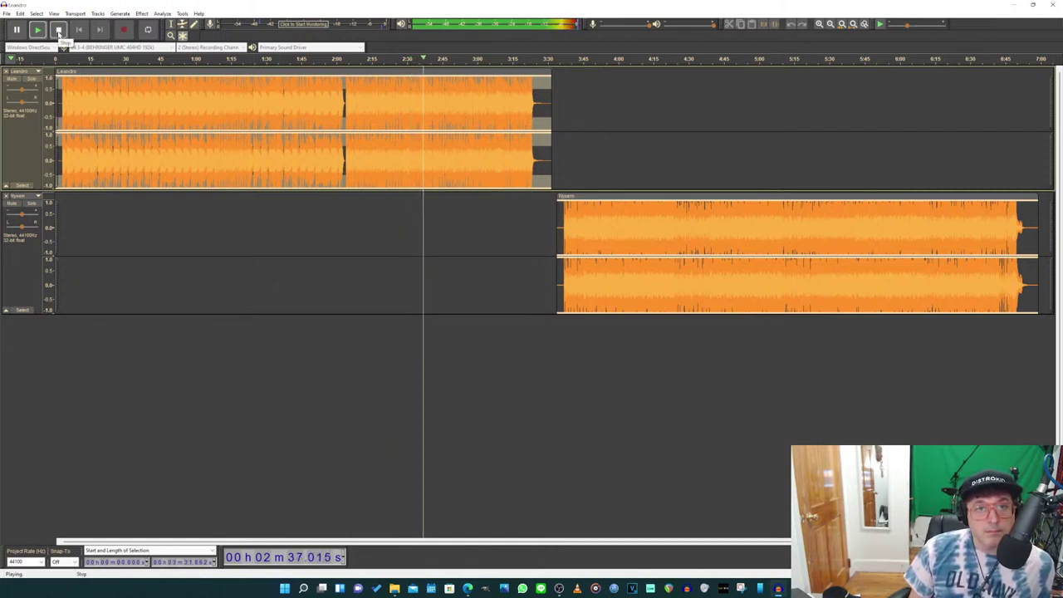
click(58, 31)
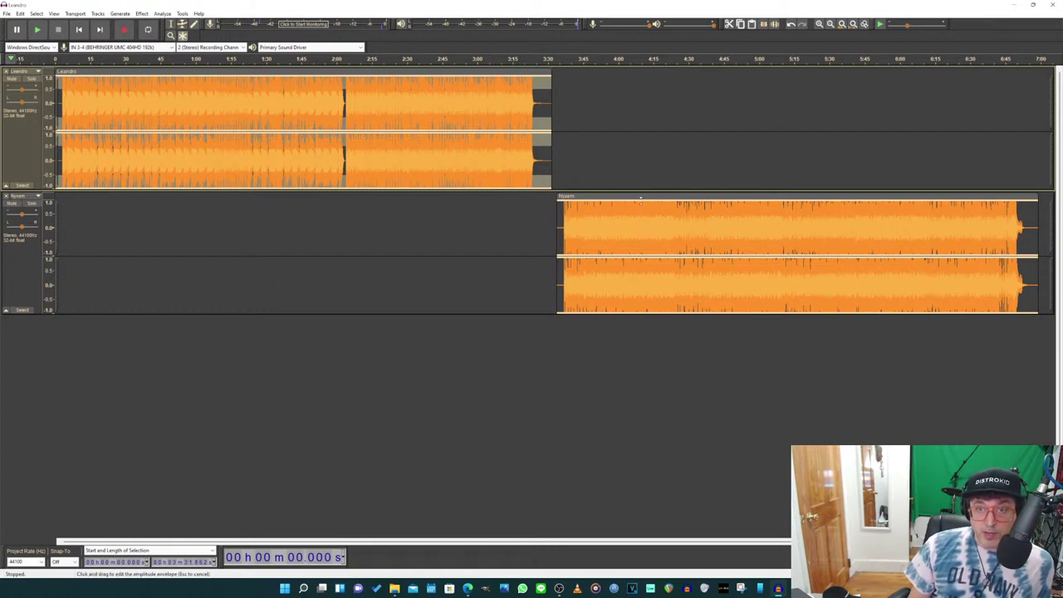
Step: Slide the Nyxem clip earlier to start at about 1:54 beneath Leandro, and fit the tracks to the window height
drag(642, 197, 407, 185)
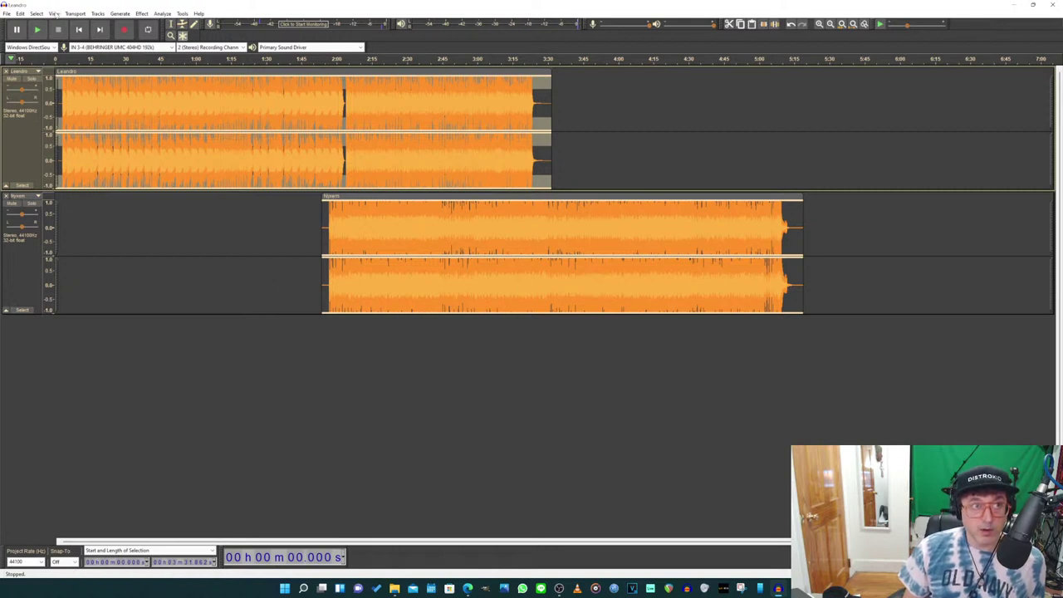
click(54, 14)
mouse_move(116, 32)
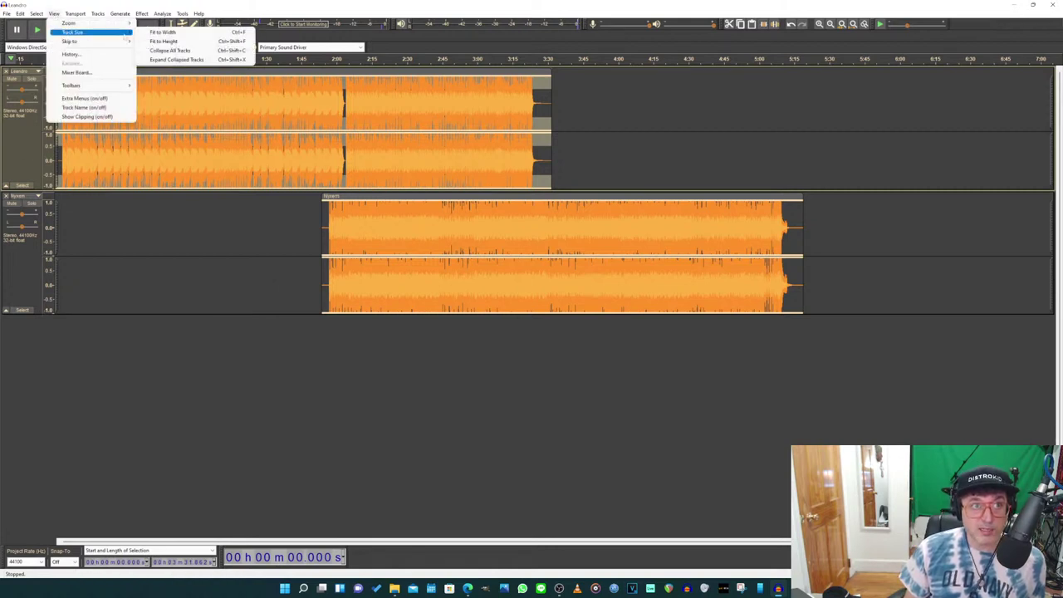
click(163, 41)
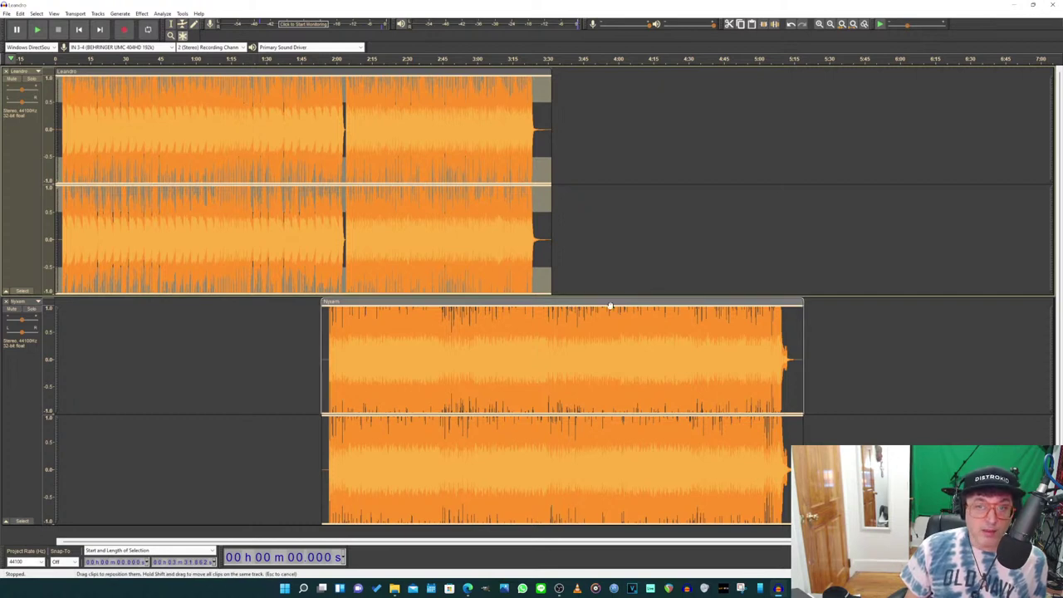
Step: Slide the Nyxem clip to start at about 3:34, just after Leandro, and play parts of both clips to compare their loudness
drag(611, 307, 802, 292)
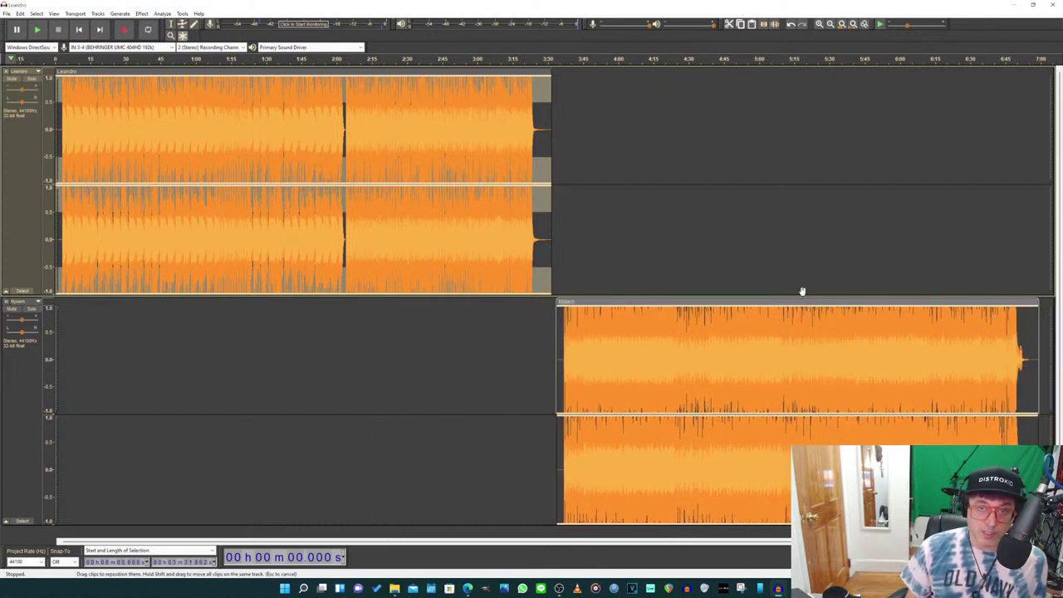
click(644, 61)
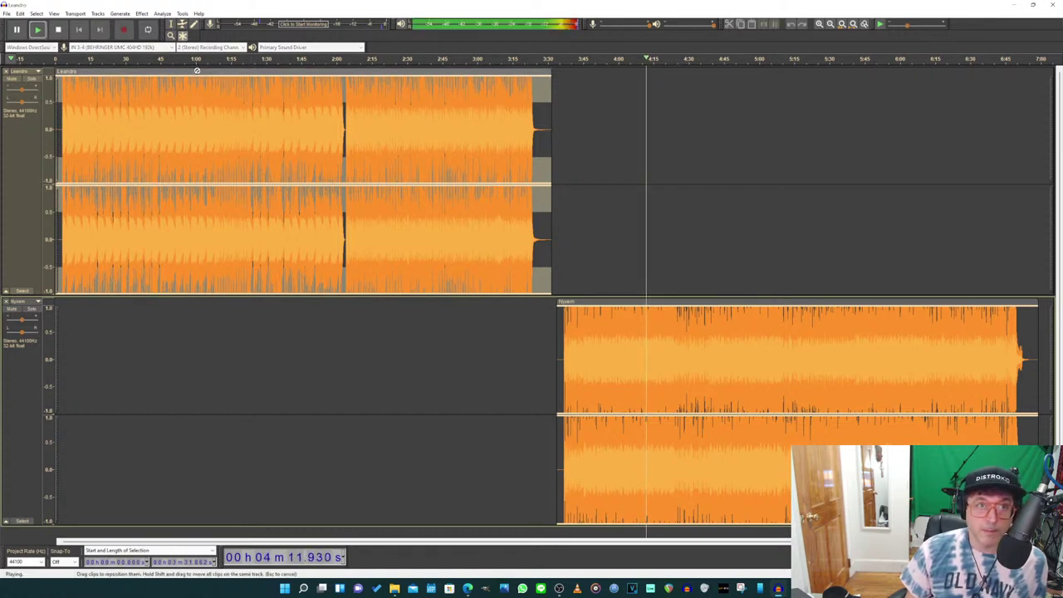
click(202, 62)
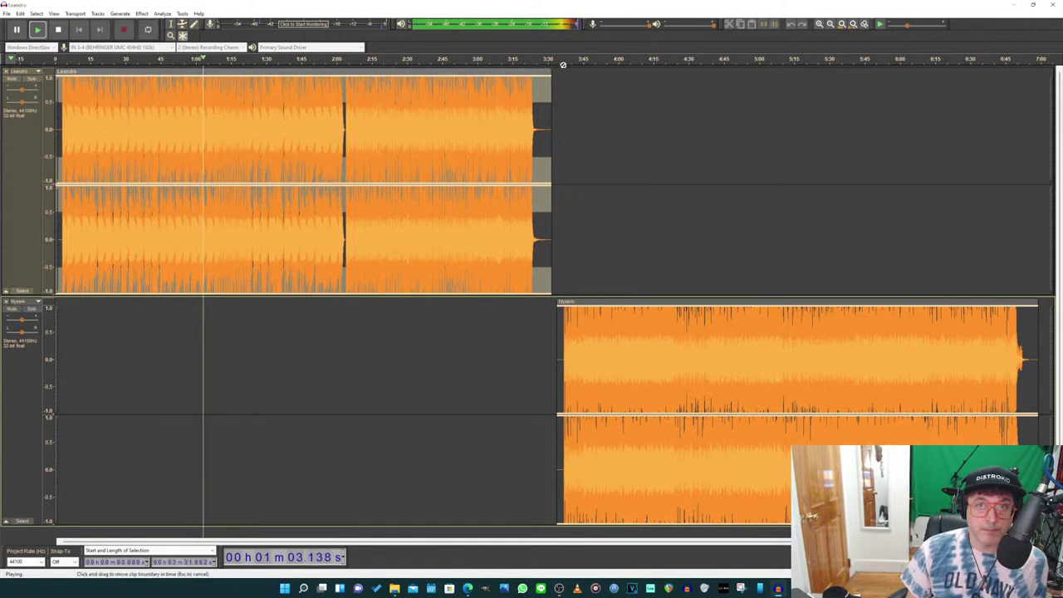
click(618, 61)
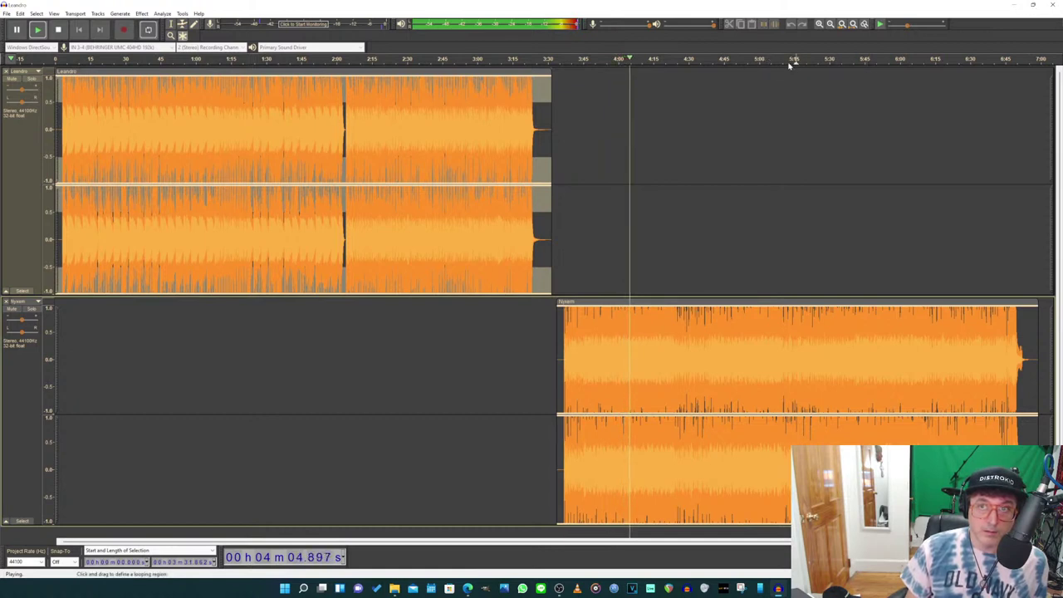
click(776, 61)
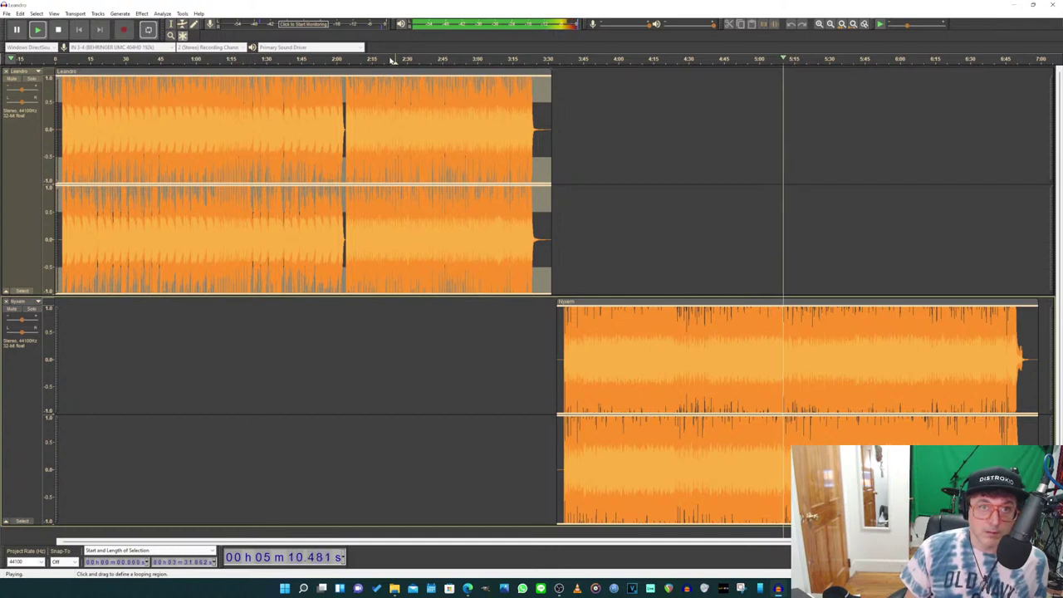
click(392, 61)
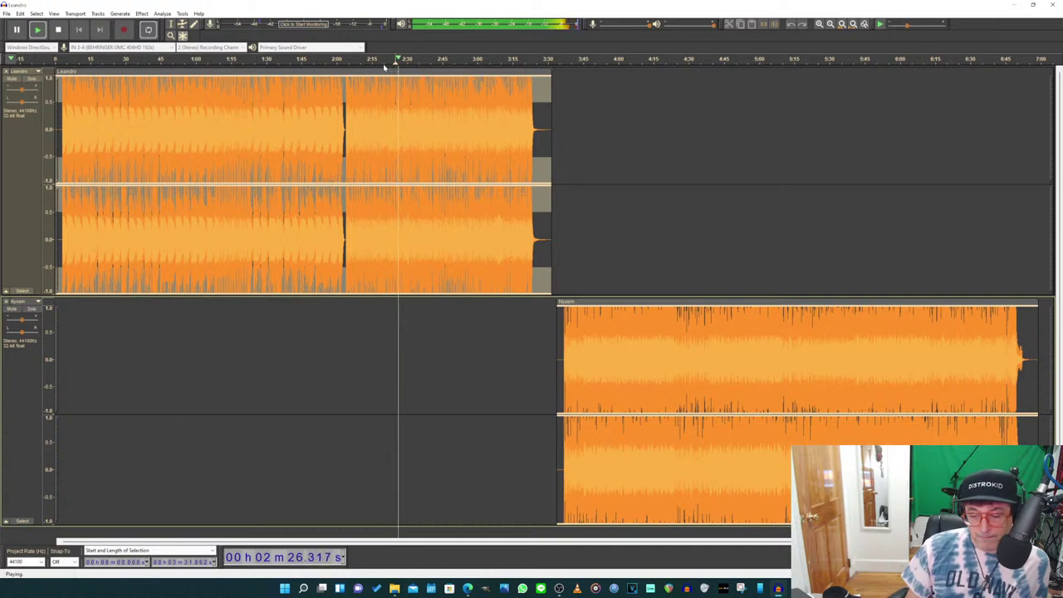
key(space)
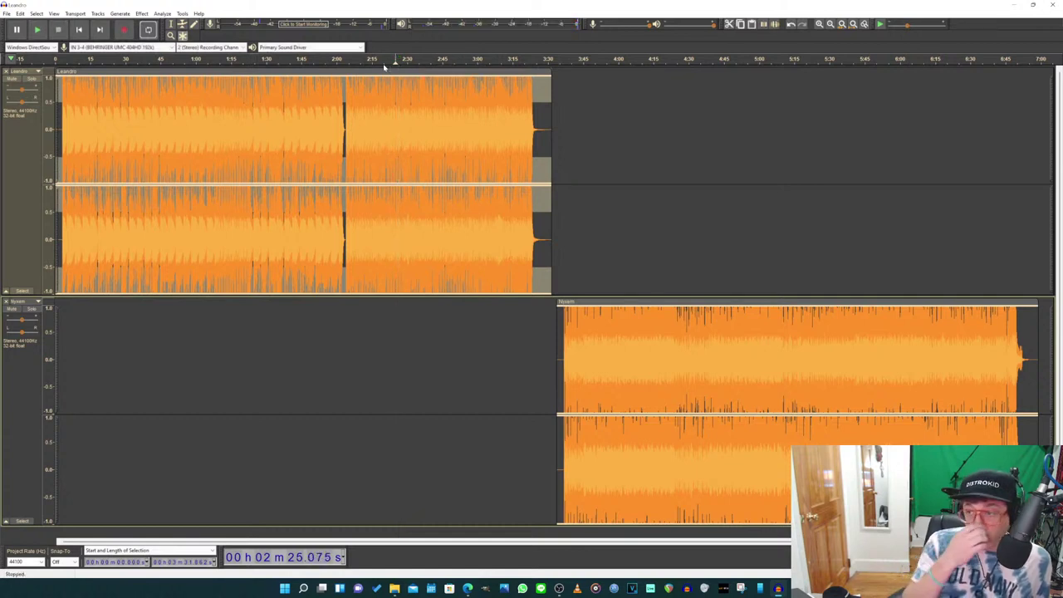
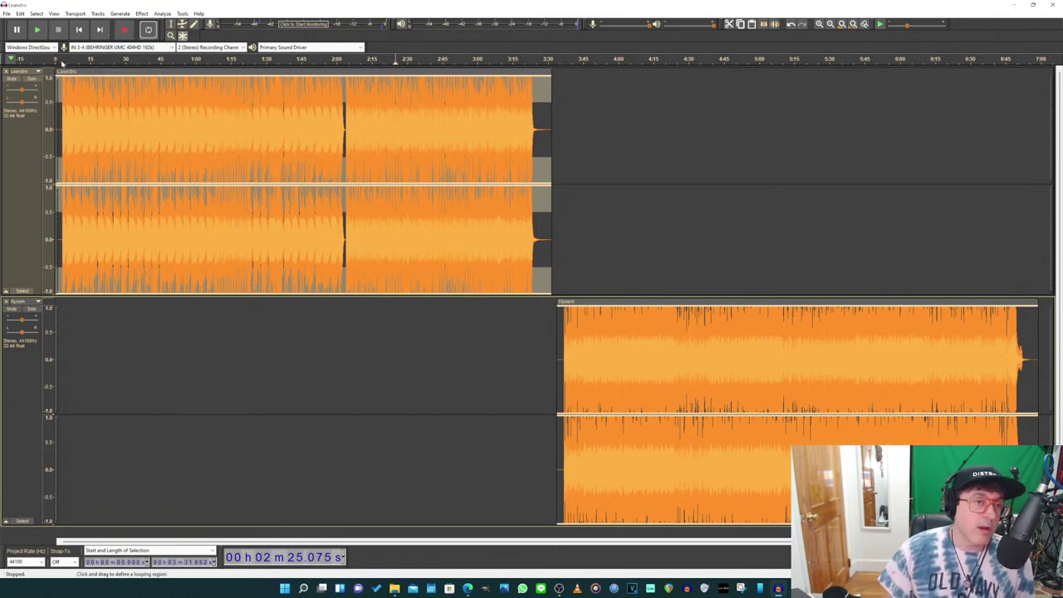
Step: Delete the silence at the beginning of the Leandro clip so the music starts almost immediately at 0:00
click(62, 60)
key(space)
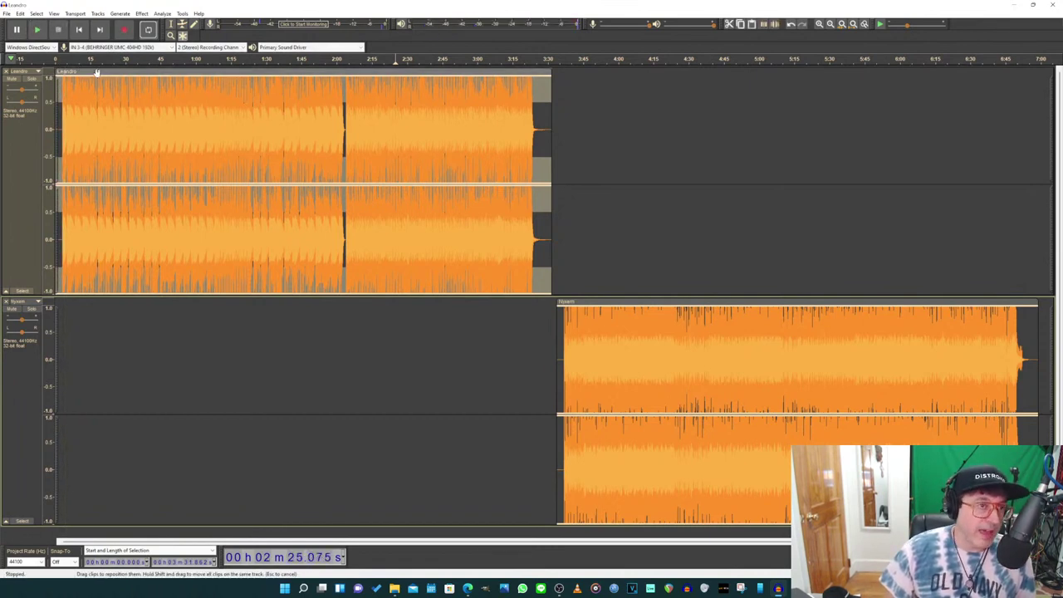
click(347, 327)
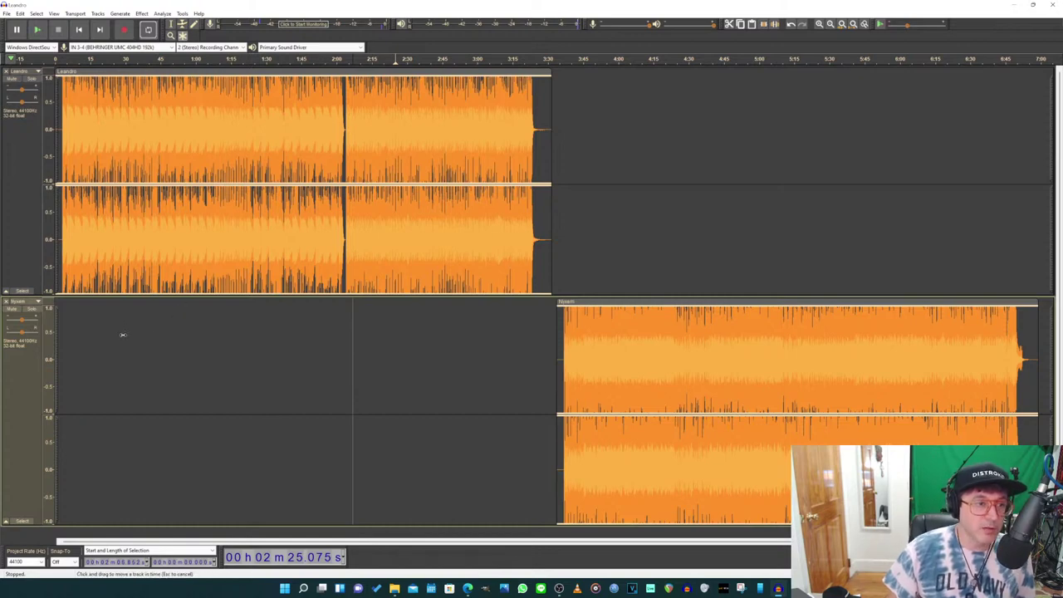
scroll(100, 374, up, 2)
scroll(117, 373, down, 2)
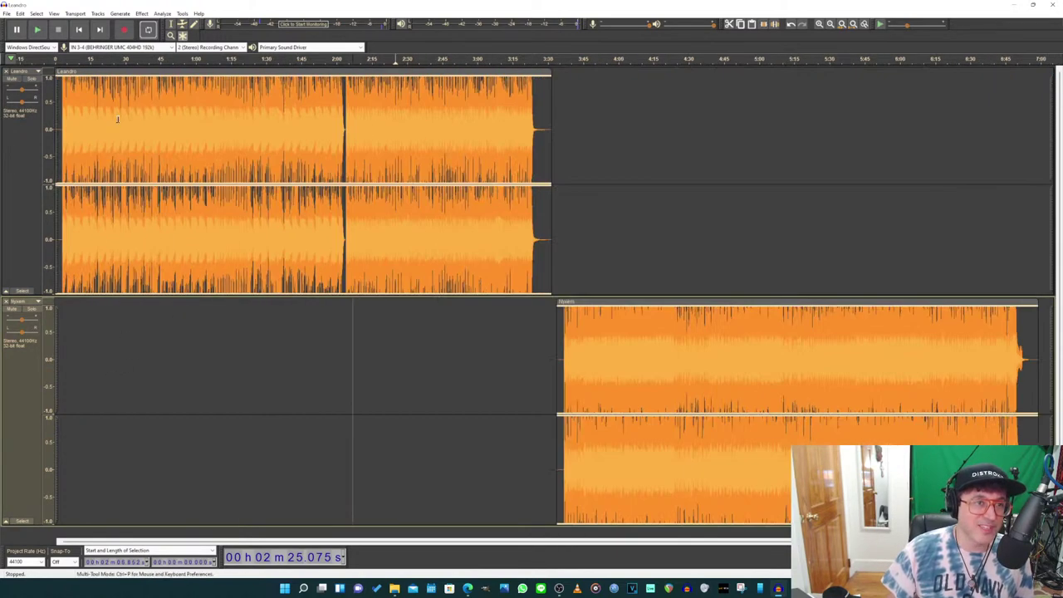
click(80, 29)
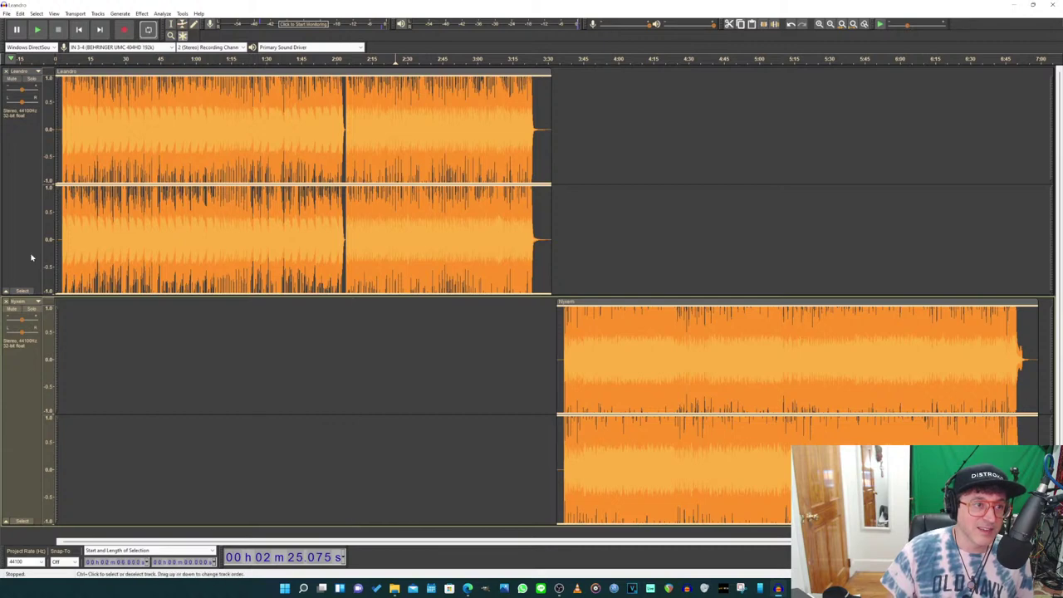
scroll(77, 288, up, 3)
scroll(76, 289, up, 2)
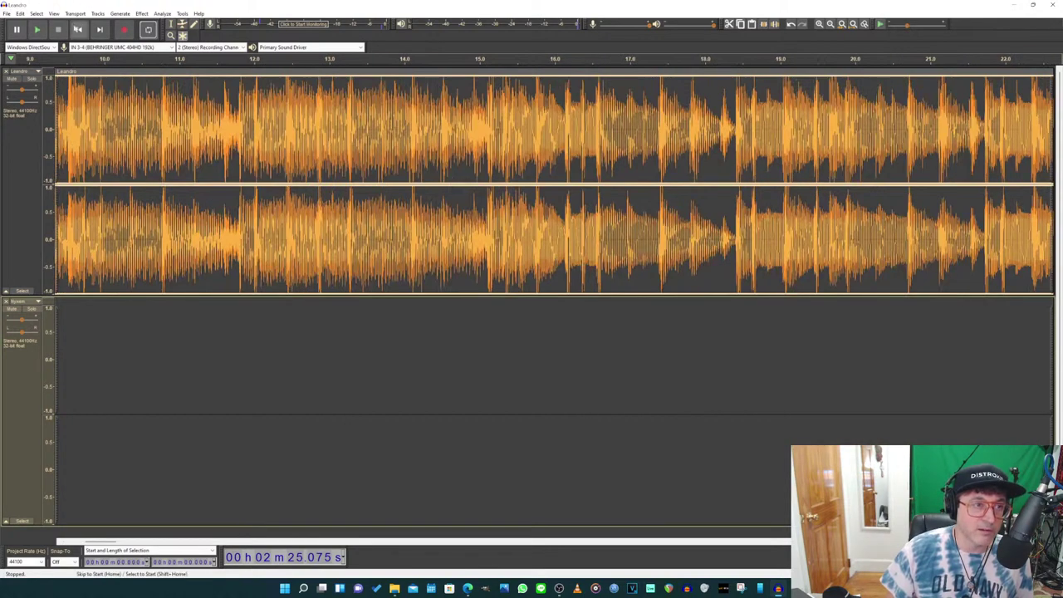
click(81, 29)
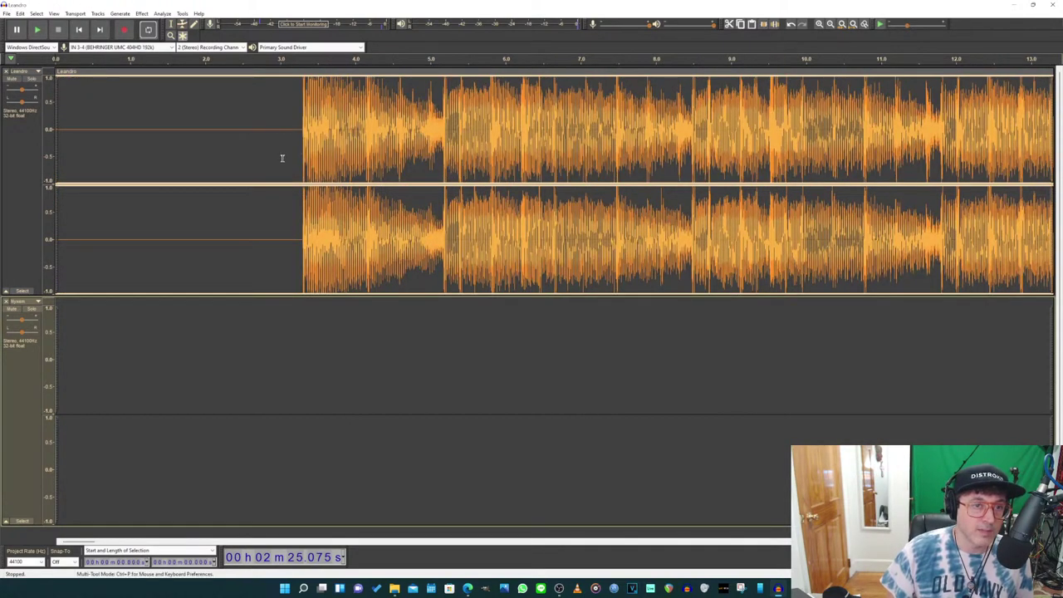
drag(282, 159, 15, 169)
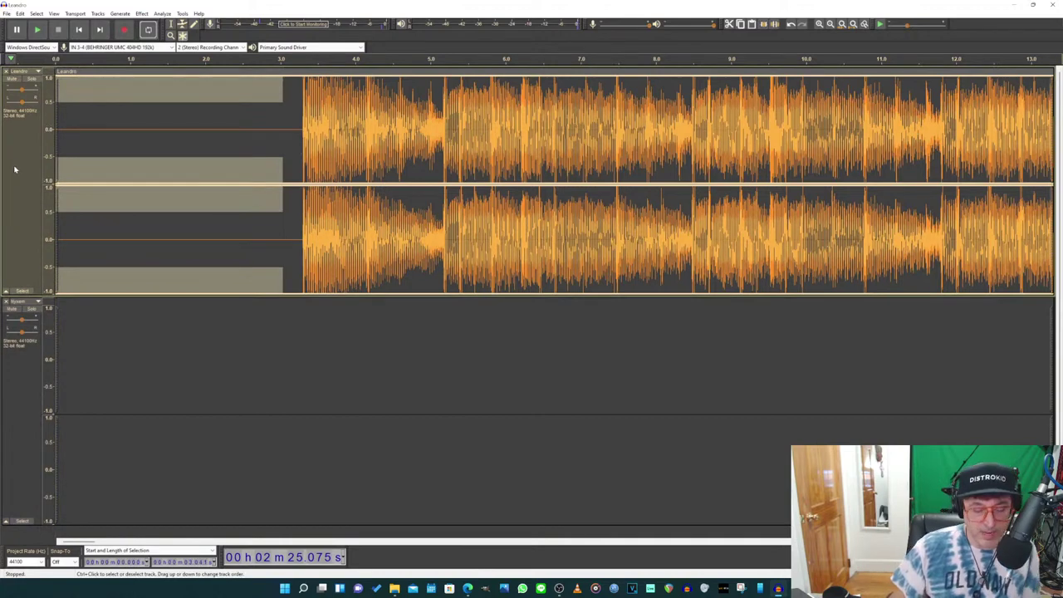
key(Delete)
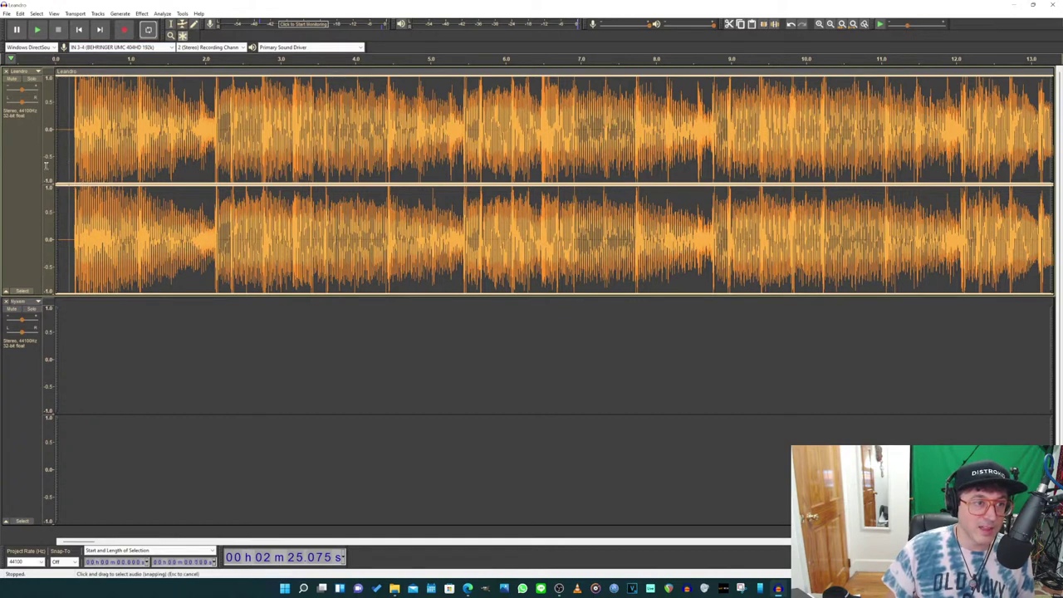
drag(68, 162, 39, 167)
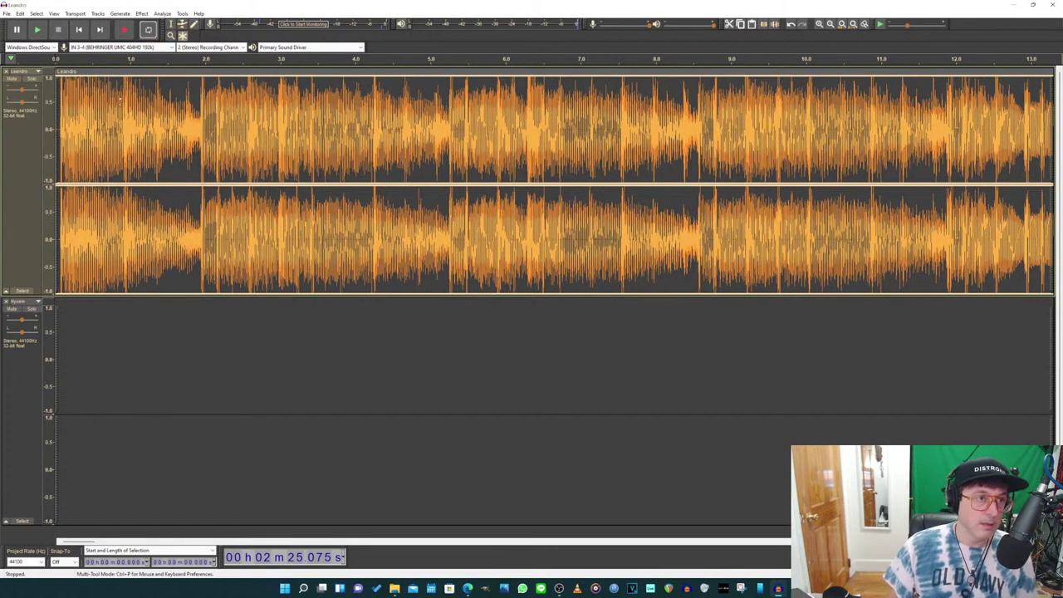
Step: Try lowering the Leandro clip's amplitude envelope to about 0.5, and restore the envelope to full level
mouse_move(145, 98)
mouse_down()
mouse_move(151, 75)
mouse_move(157, 111)
mouse_move(161, 89)
mouse_move(164, 101)
mouse_up()
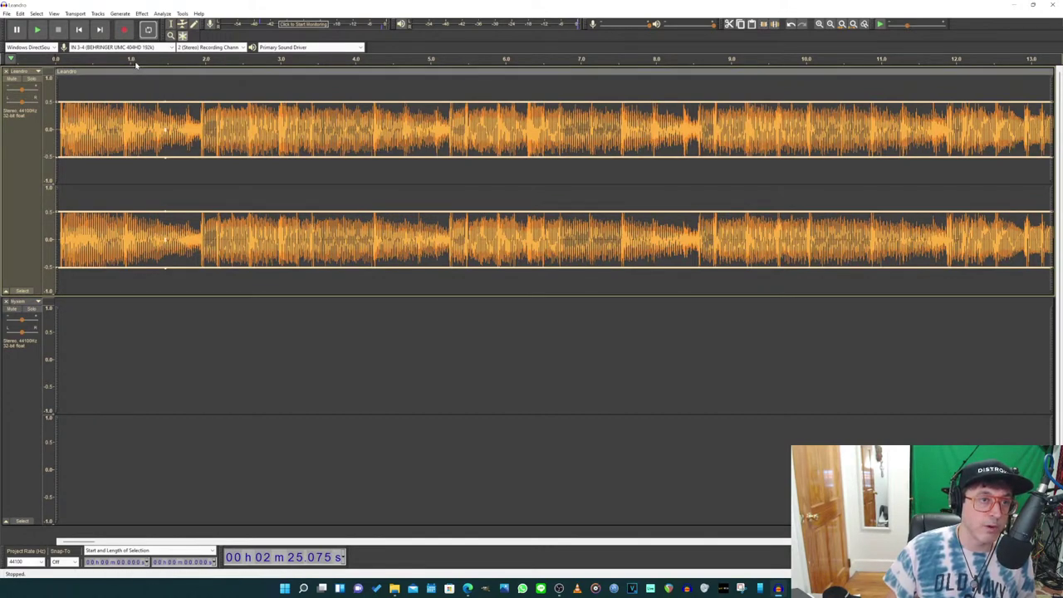
click(111, 60)
key(space)
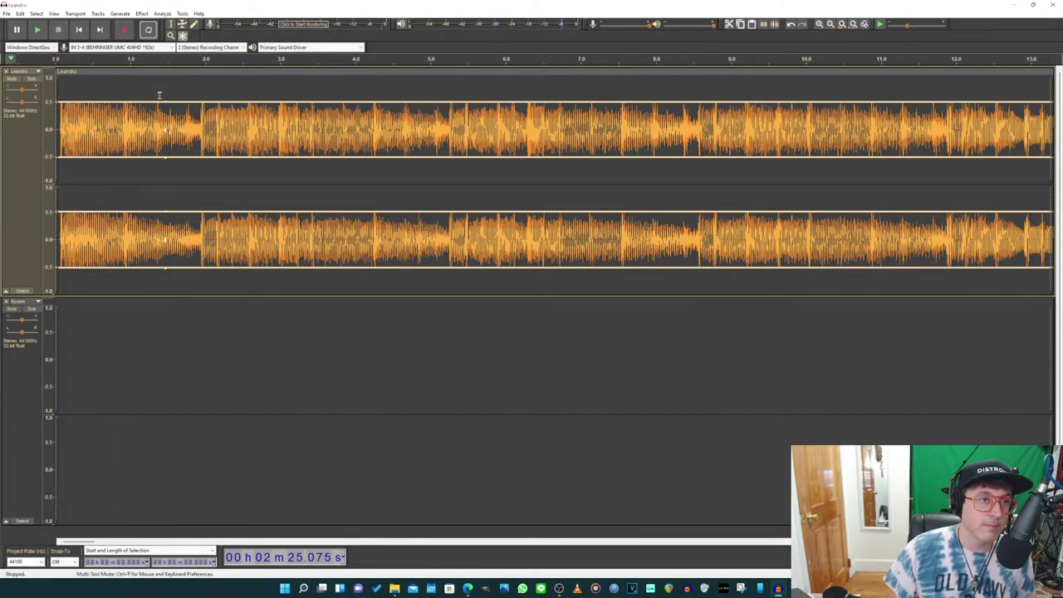
key(ctrl+z)
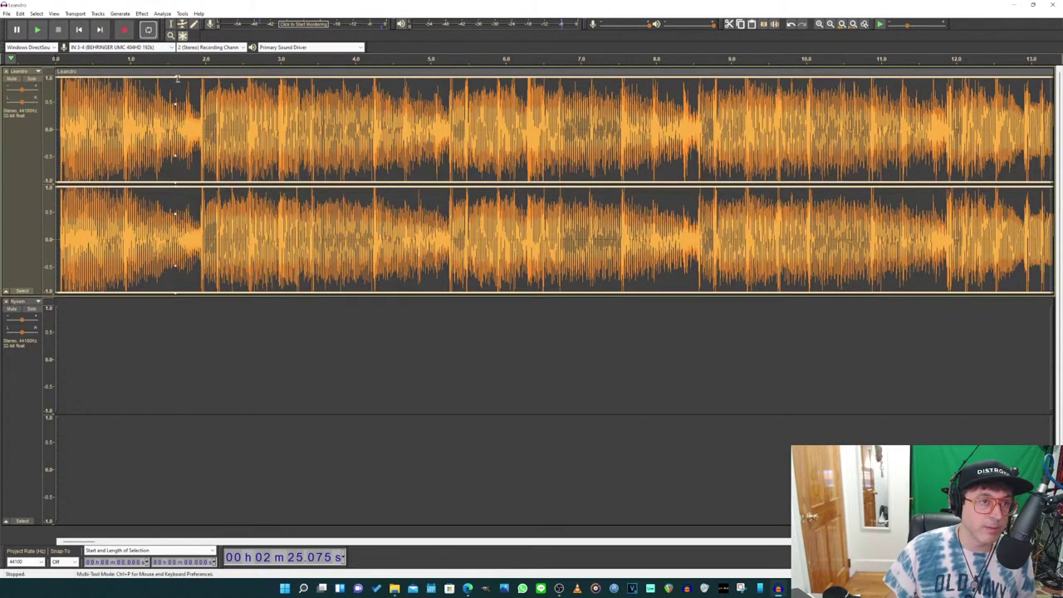
drag(194, 75, 221, 75)
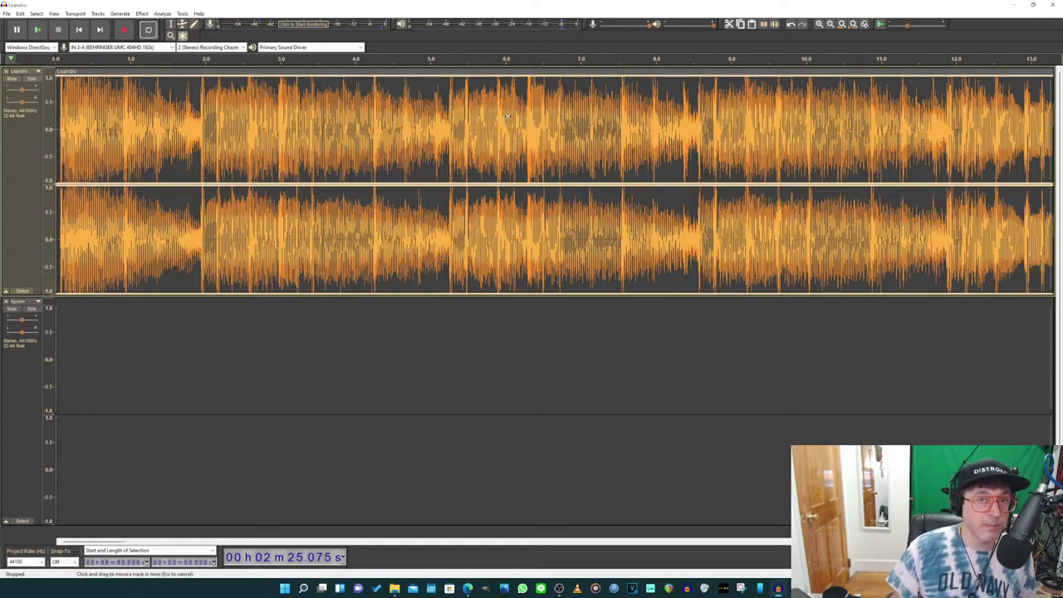
Step: Play the end of the Leandro clip from about 3:19 to check how its tail fades out, and stop playback
scroll(507, 116, down, 1)
scroll(507, 116, up, 2)
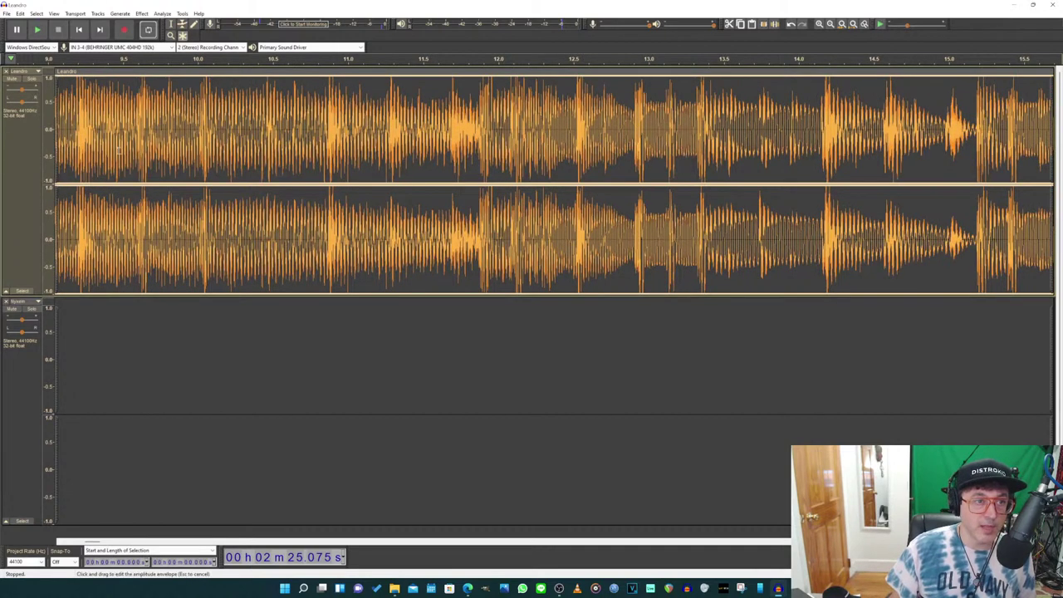
scroll(484, 159, down, 3)
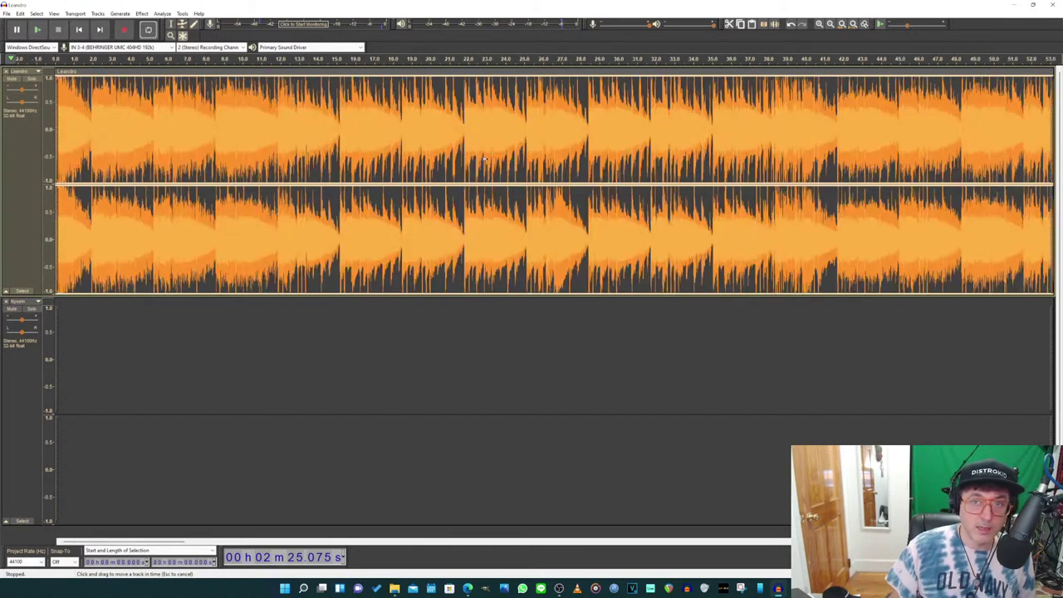
scroll(484, 159, down, 2)
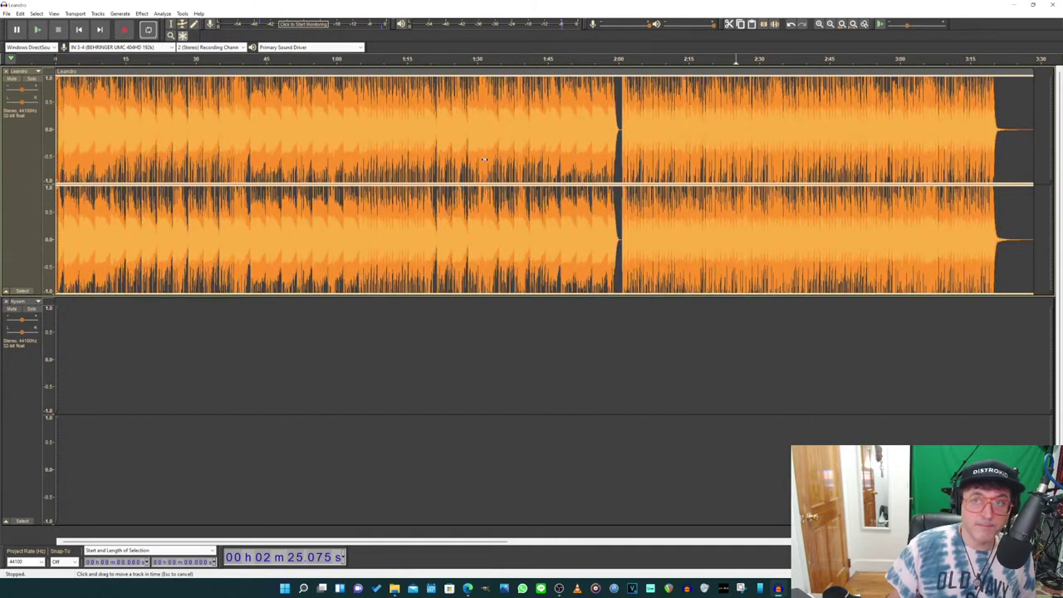
scroll(485, 159, down, 2)
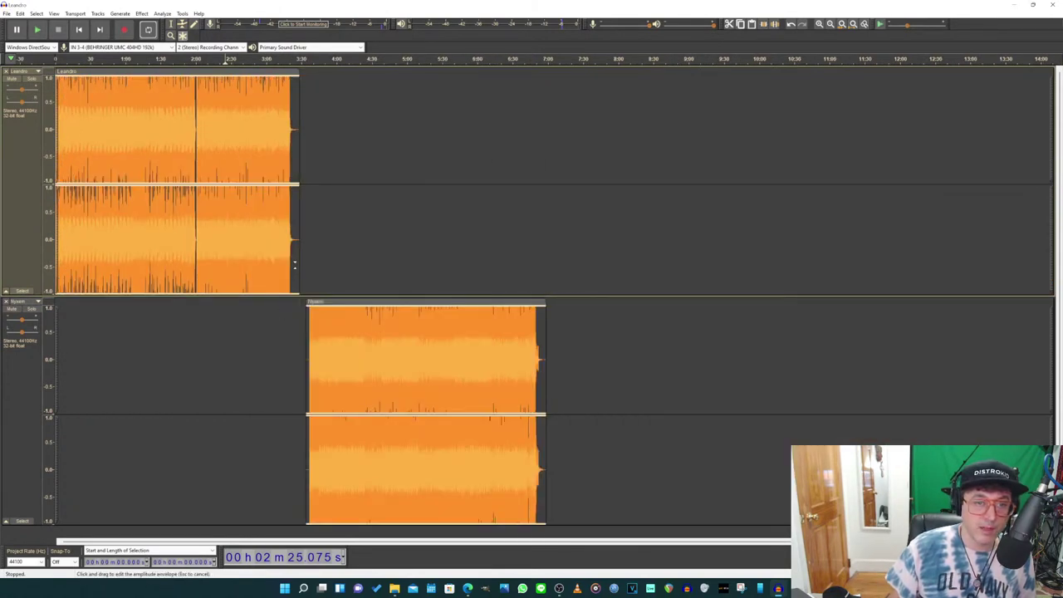
scroll(295, 268, up, 4)
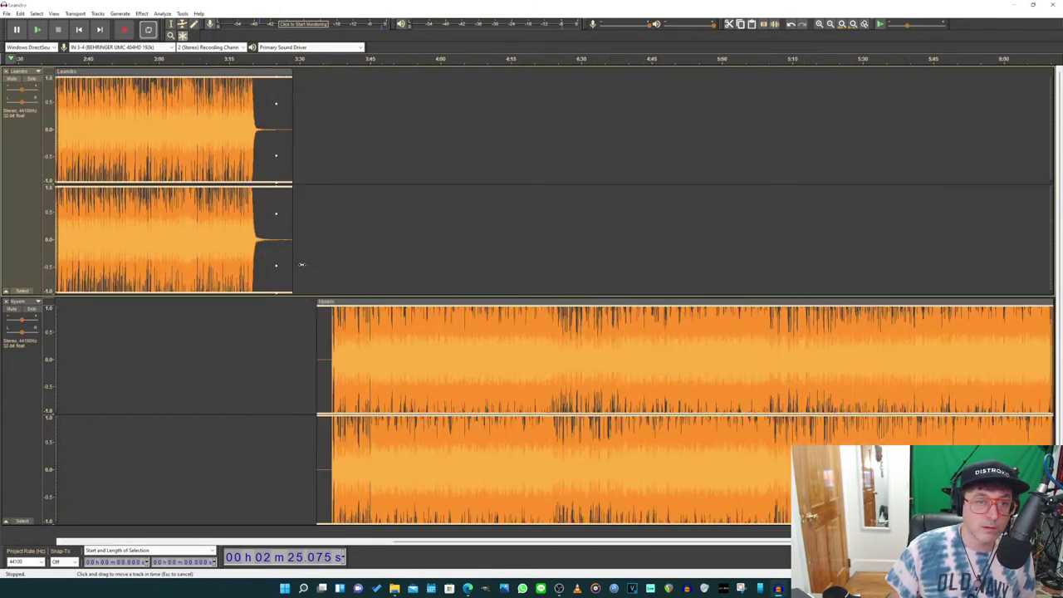
click(94, 127)
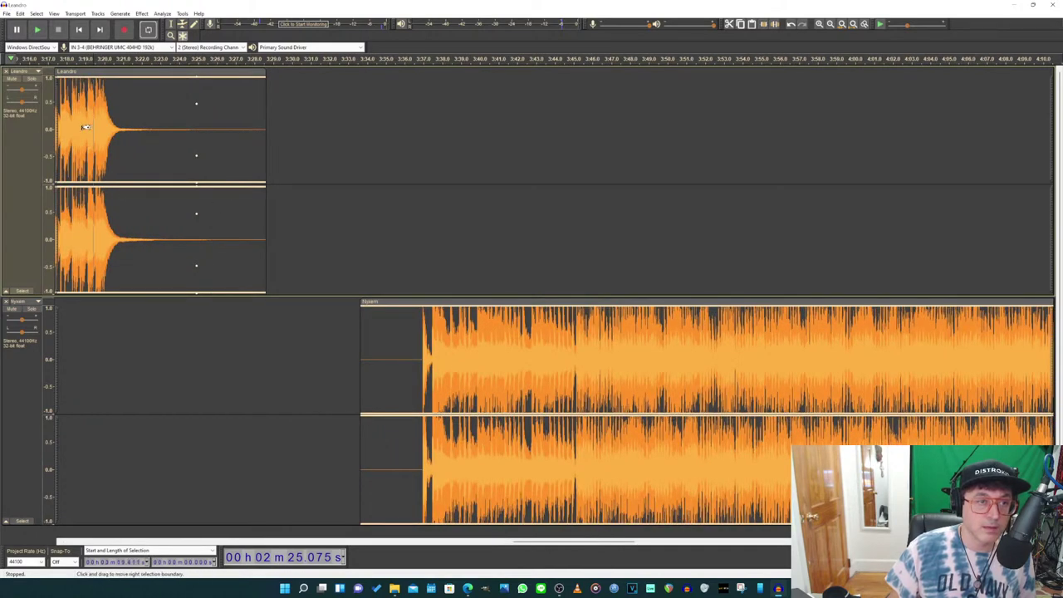
key(space)
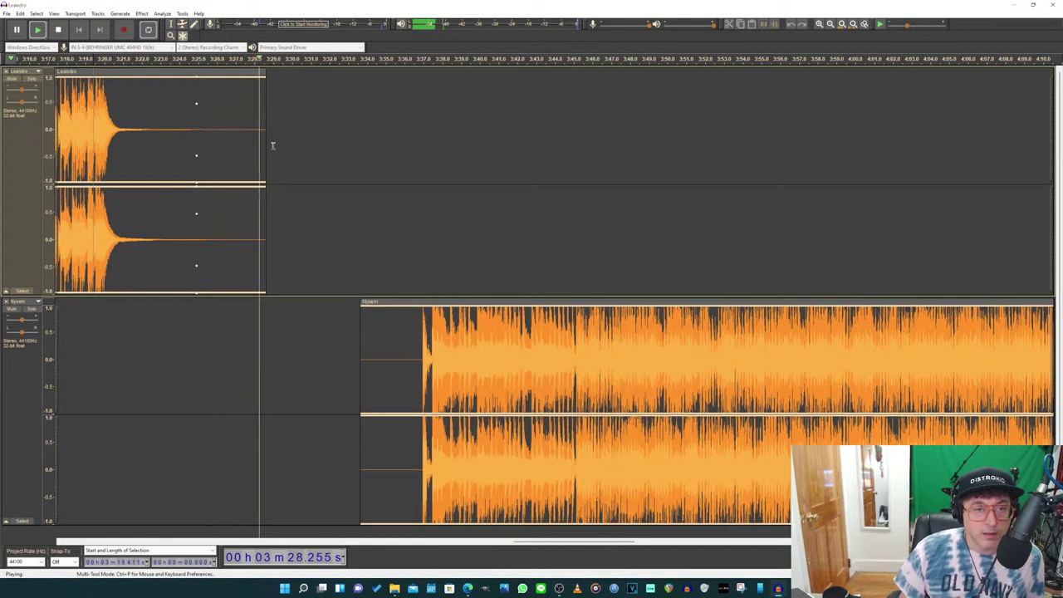
key(space)
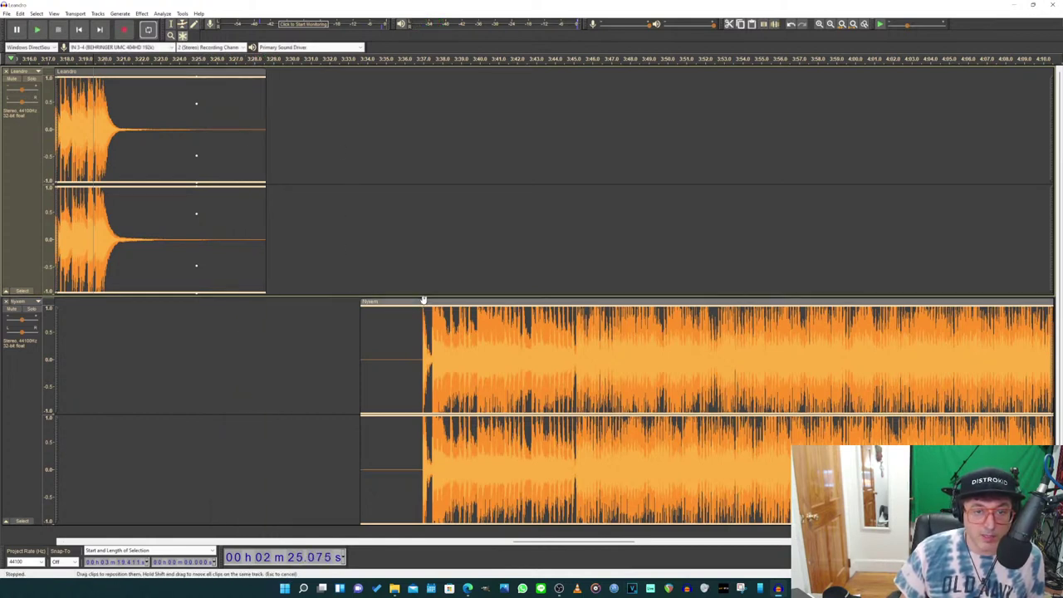
Step: Slide the Nyxem clip earlier to start at about 3:28, and delete about 3.3 seconds of silence at its beginning
drag(421, 303, 253, 350)
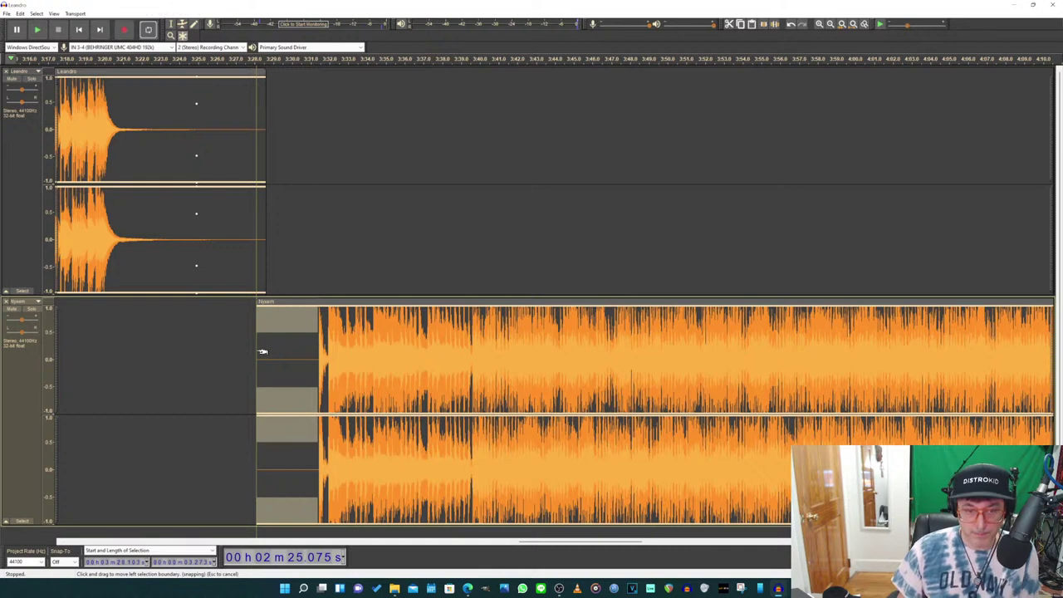
key(Delete)
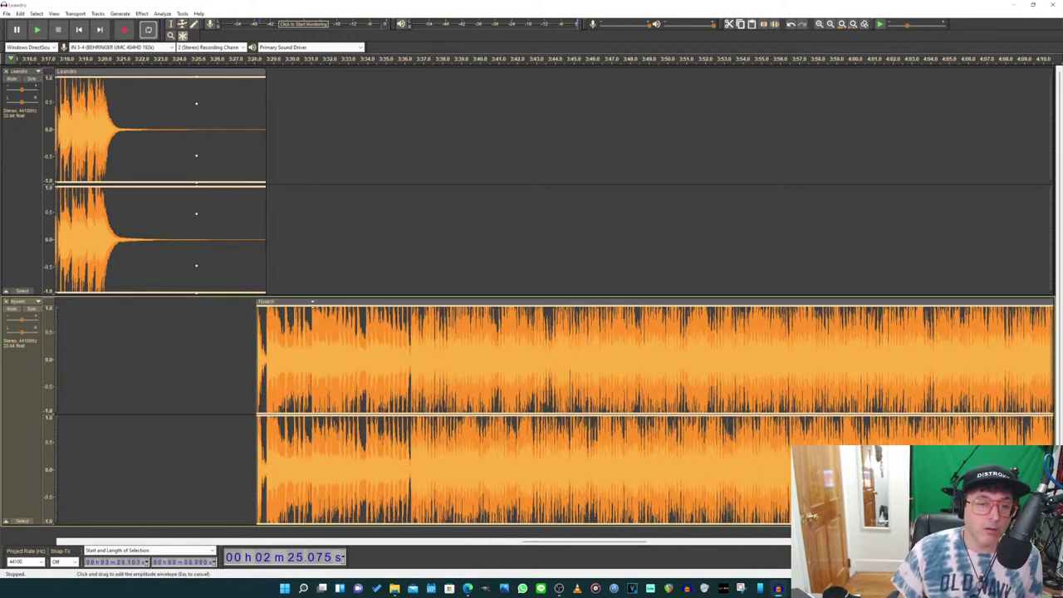
drag(314, 302, 354, 299)
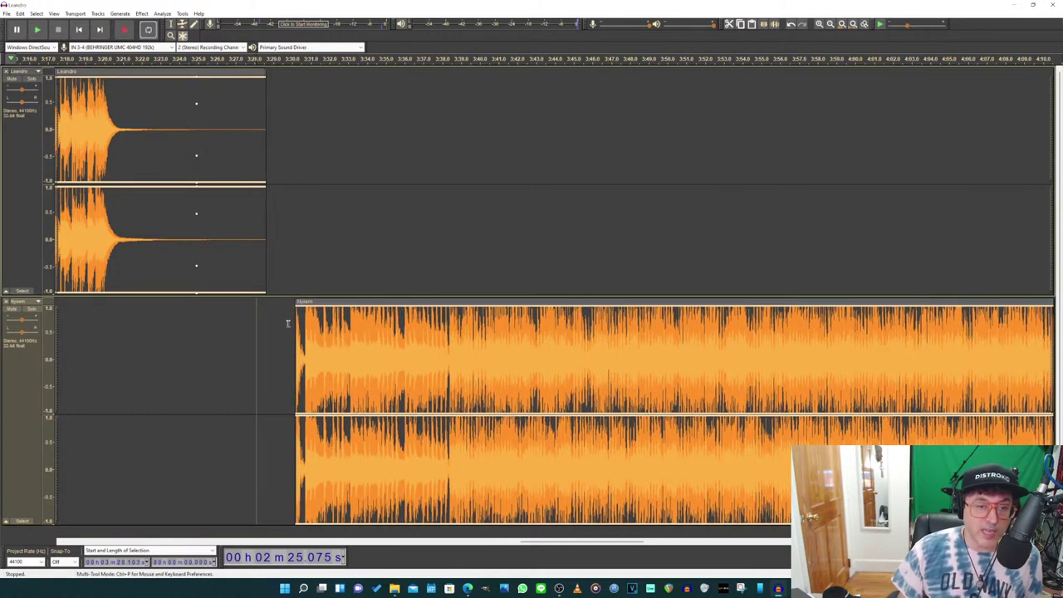
key(ctrl+z)
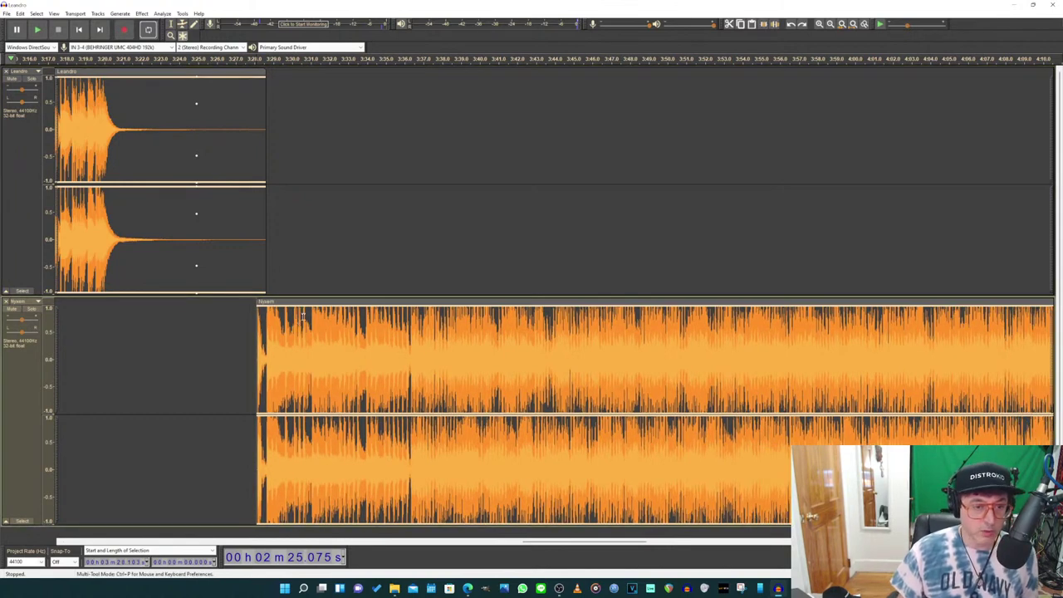
Step: Paste the silence at the start of the second song and delete most of it, keeping only a short gap
key(ctrl+v)
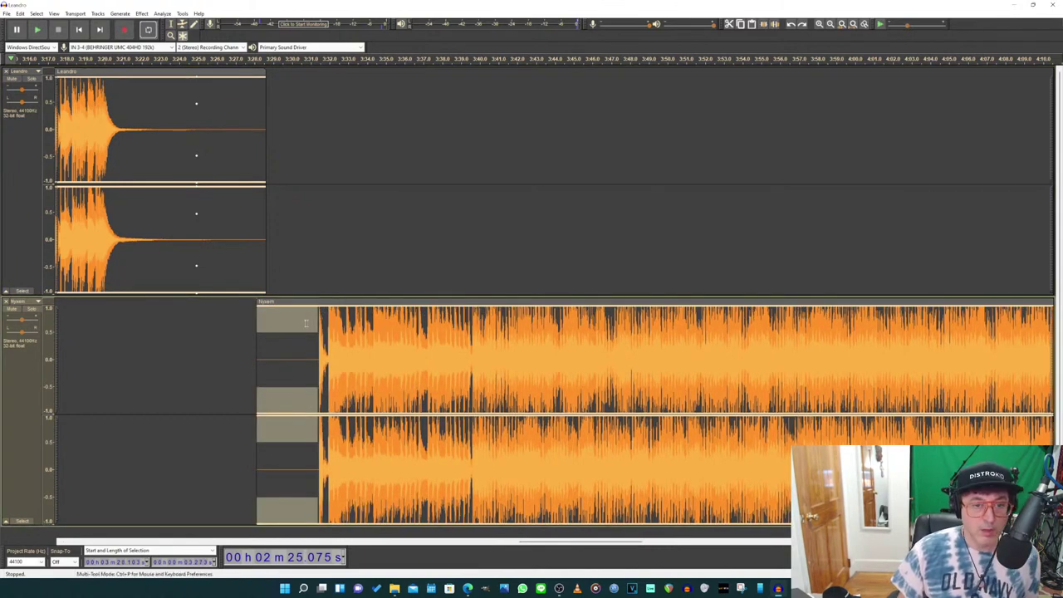
double_click(306, 323)
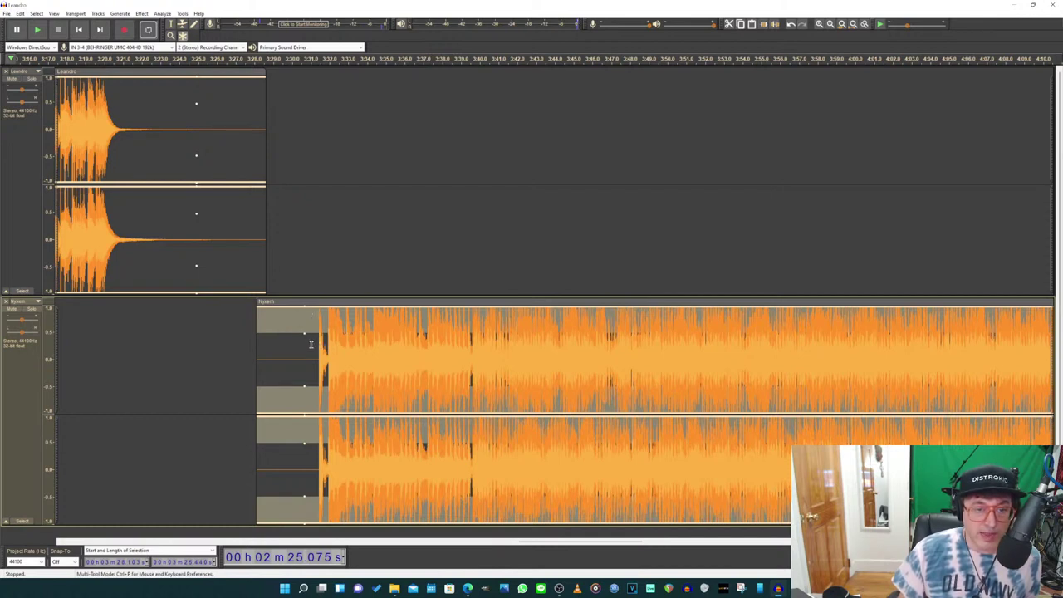
drag(315, 347, 255, 352)
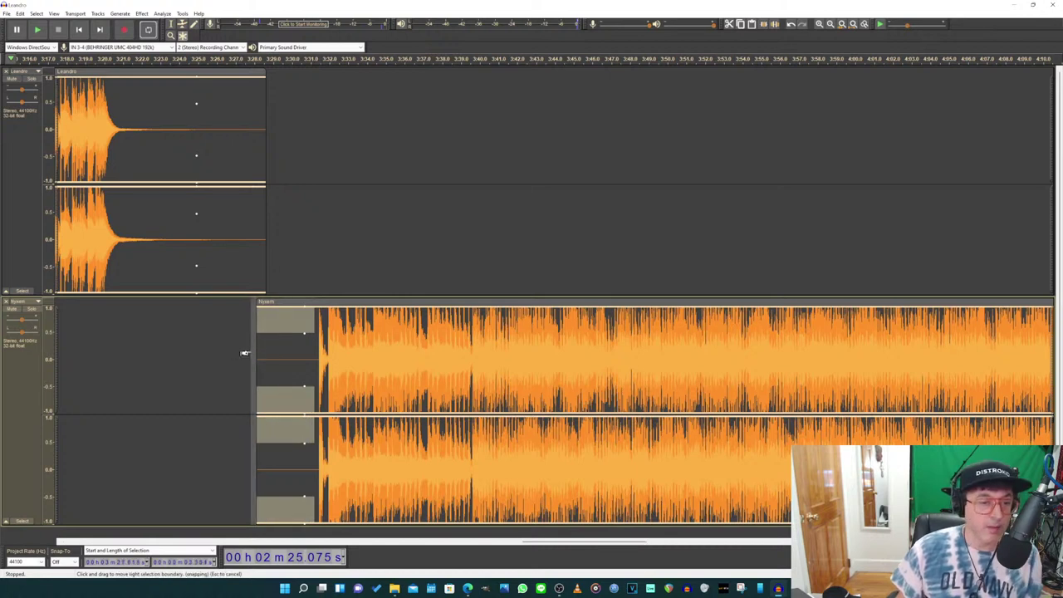
key(Delete)
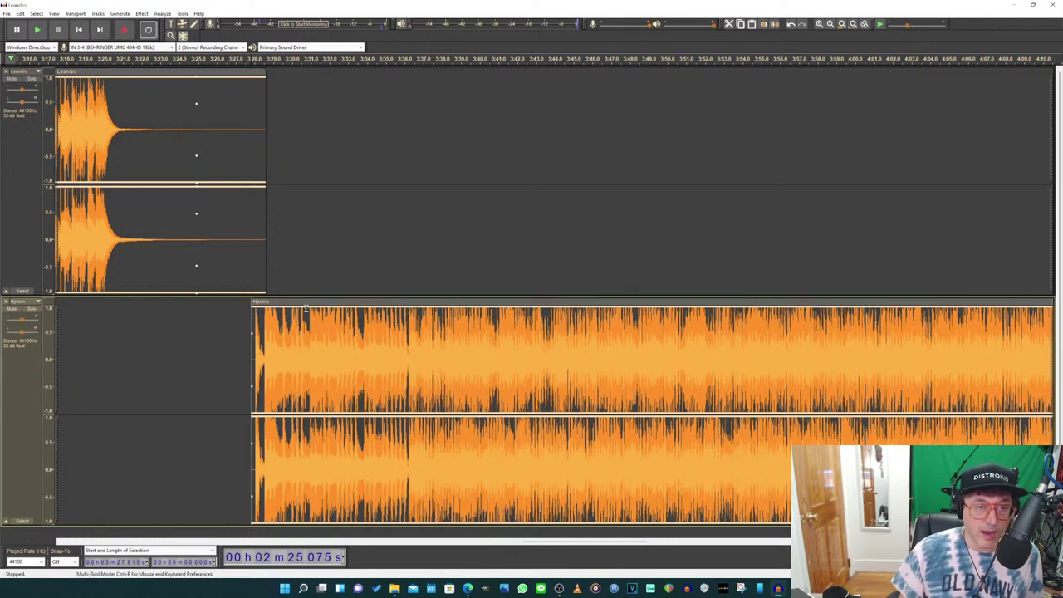
Step: Move the second song's clip to start where the first song ends, and play back the transition between them
drag(308, 304, 322, 304)
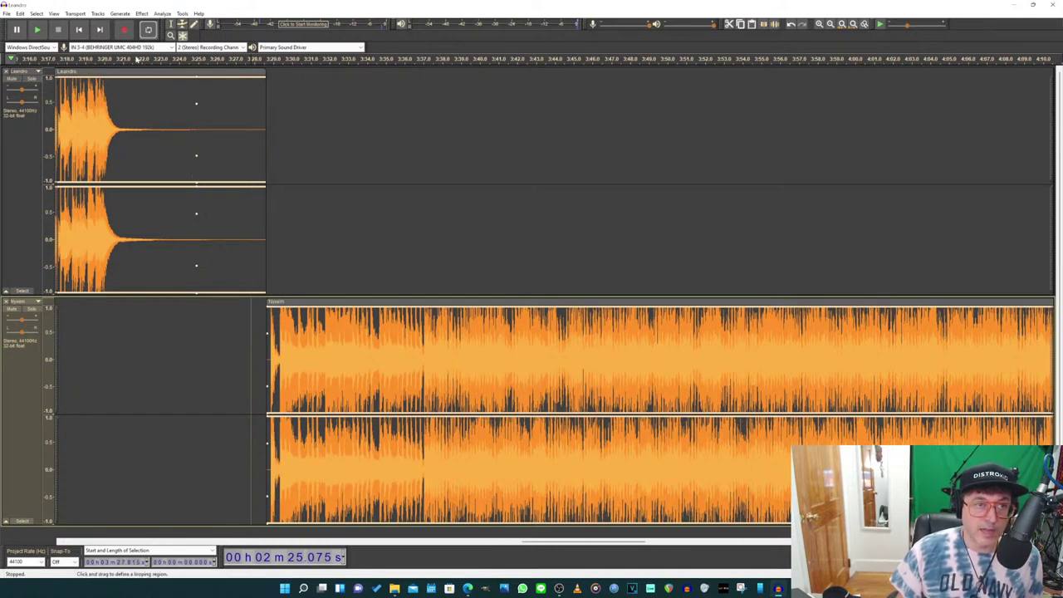
click(137, 60)
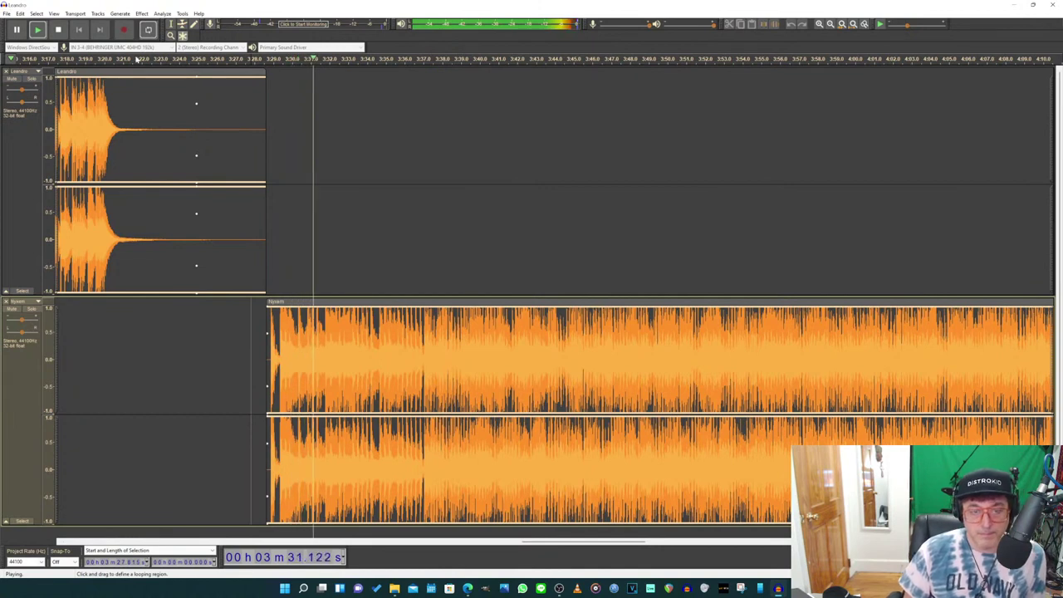
key(space)
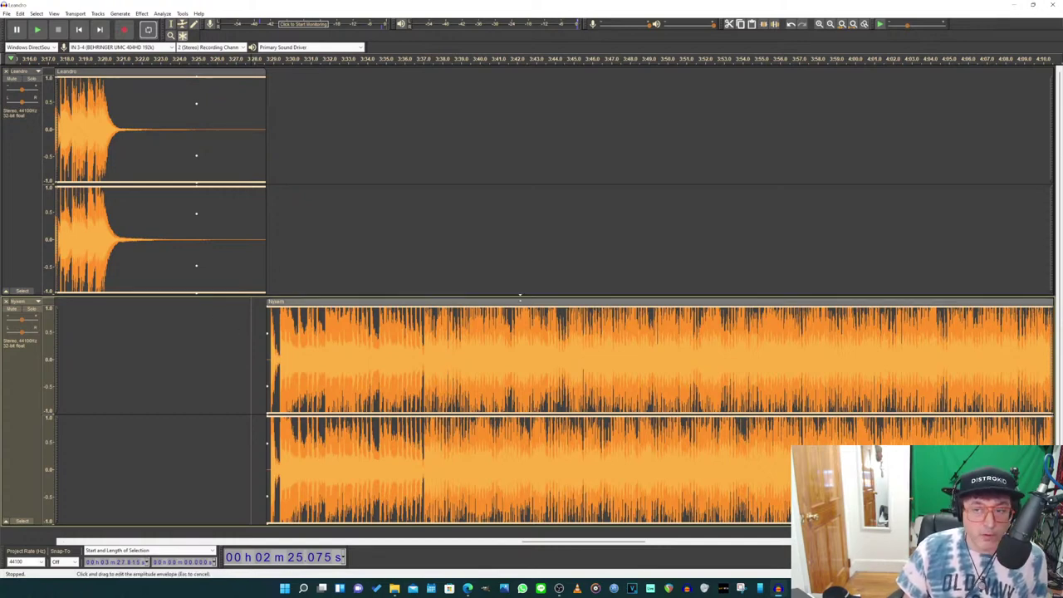
Step: Add a label named "Leandro" at the very start of the project, where the first song begins
ctrl+scroll(797, 213, down, 1)
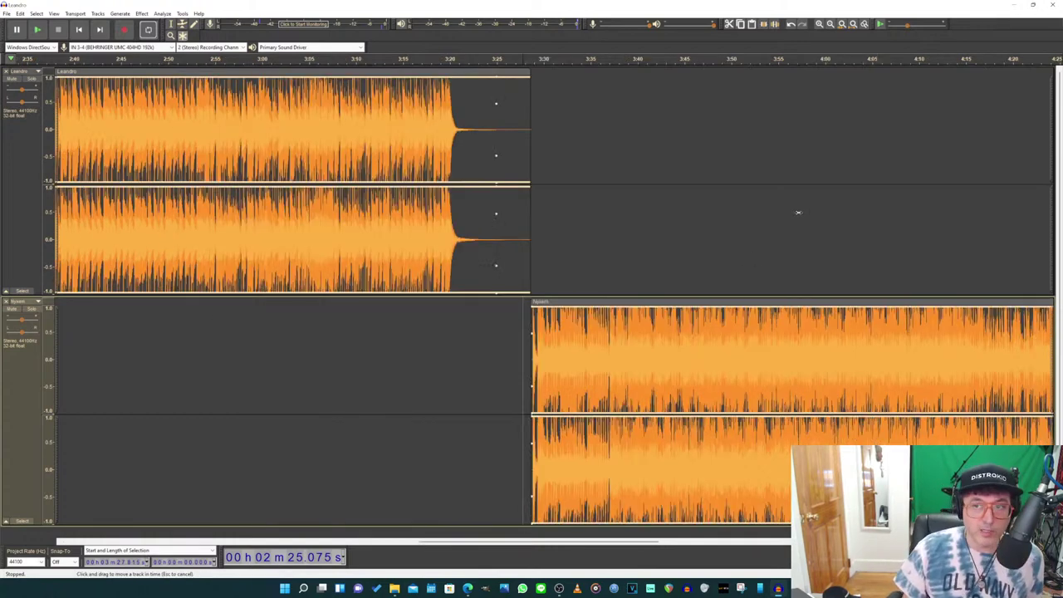
ctrl+scroll(797, 212, down, 2)
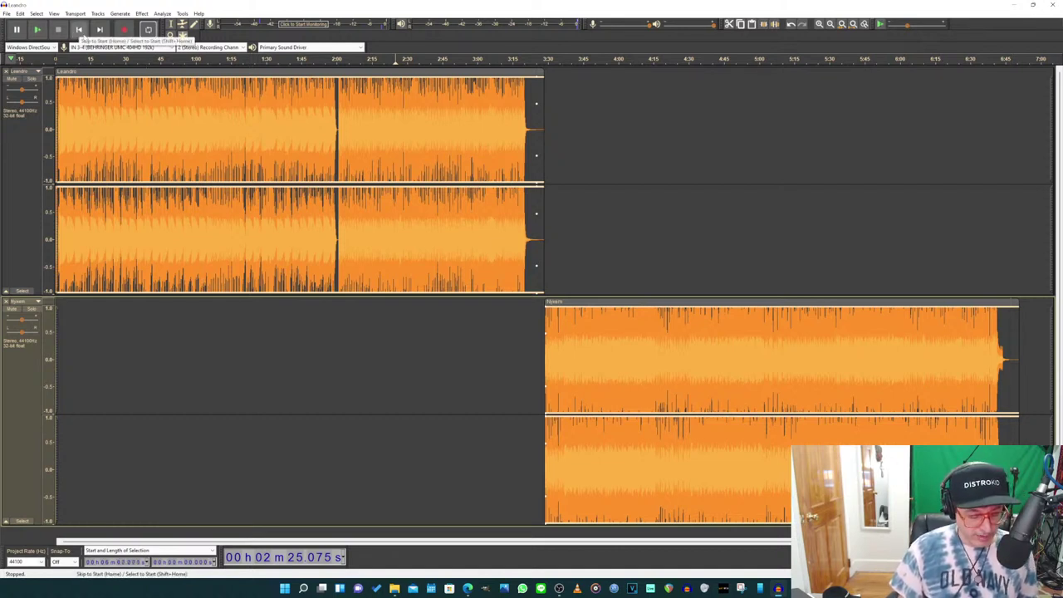
key(ctrl+b)
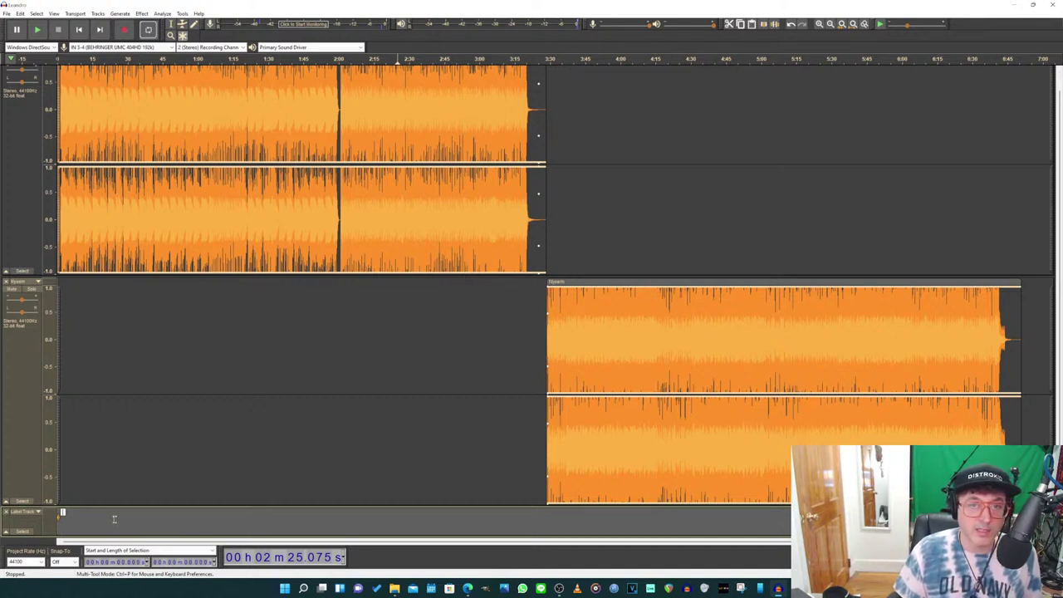
text(Lit)
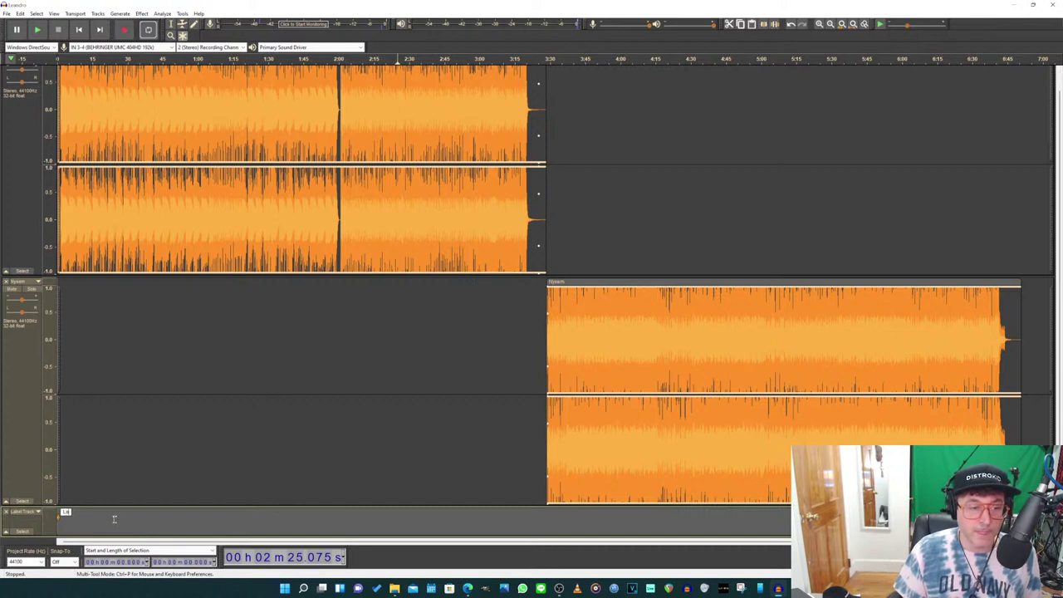
text(ndro)
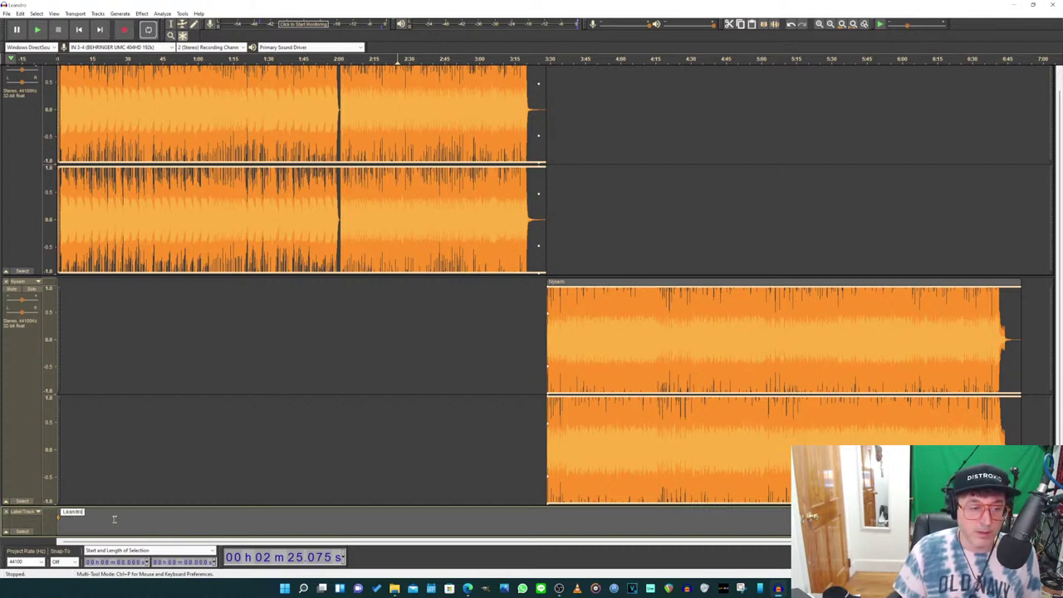
key(Return)
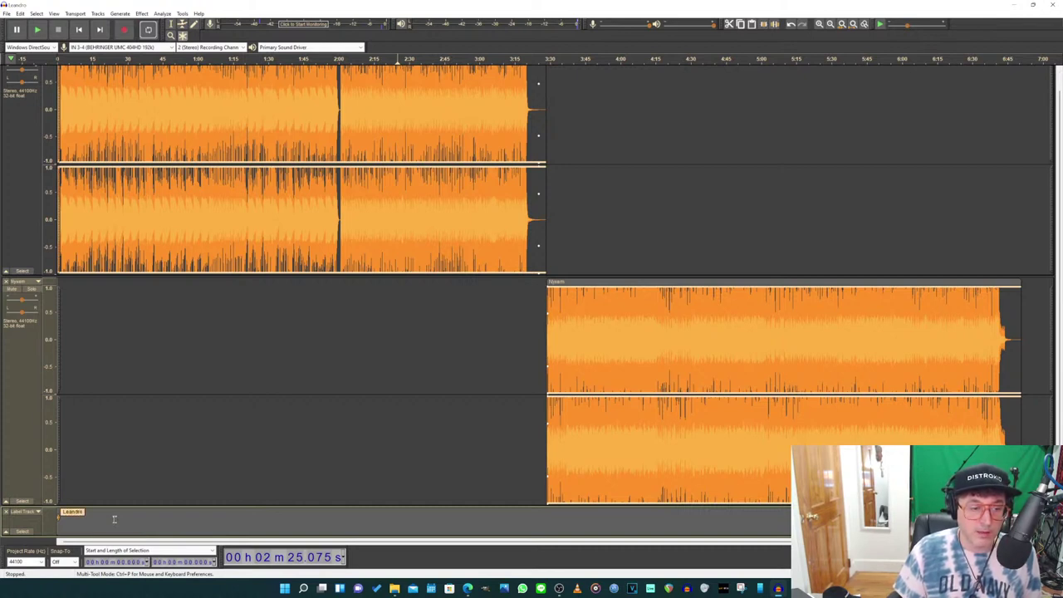
Step: Add a label at the start of the second song on the label track and name it with that song's title
click(545, 518)
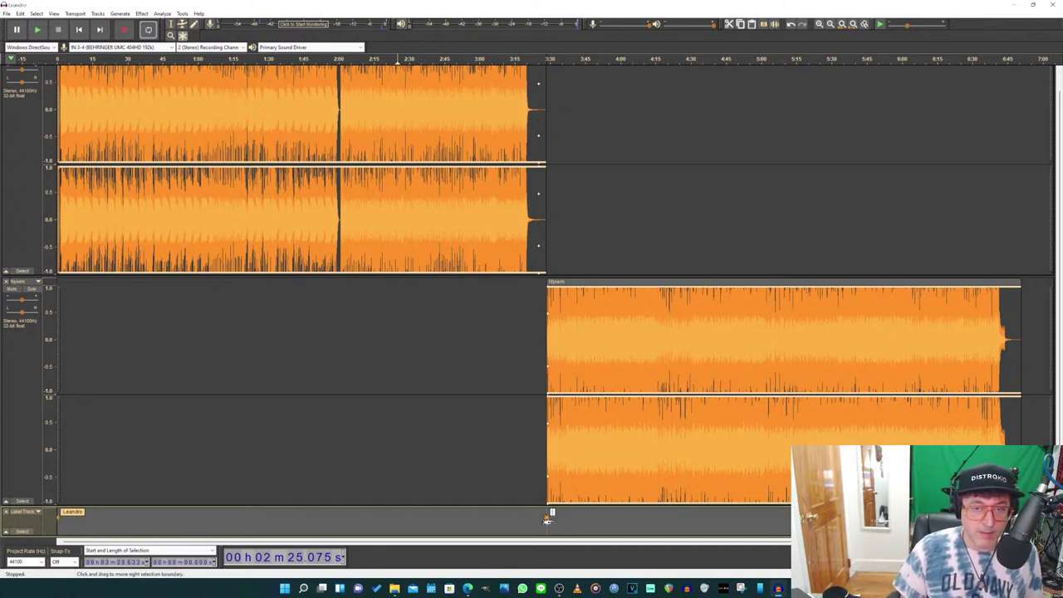
text(Moment)
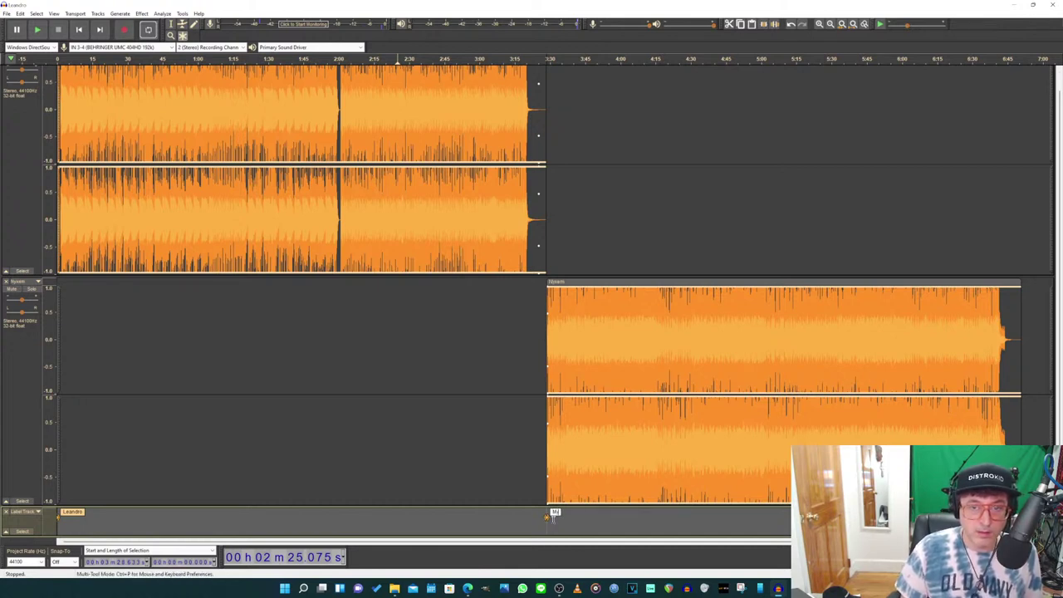
key(BackSpace)
key(BackSpace)
key(BackSpace)
key(BackSpace)
key(BackSpace)
key(BackSpace)
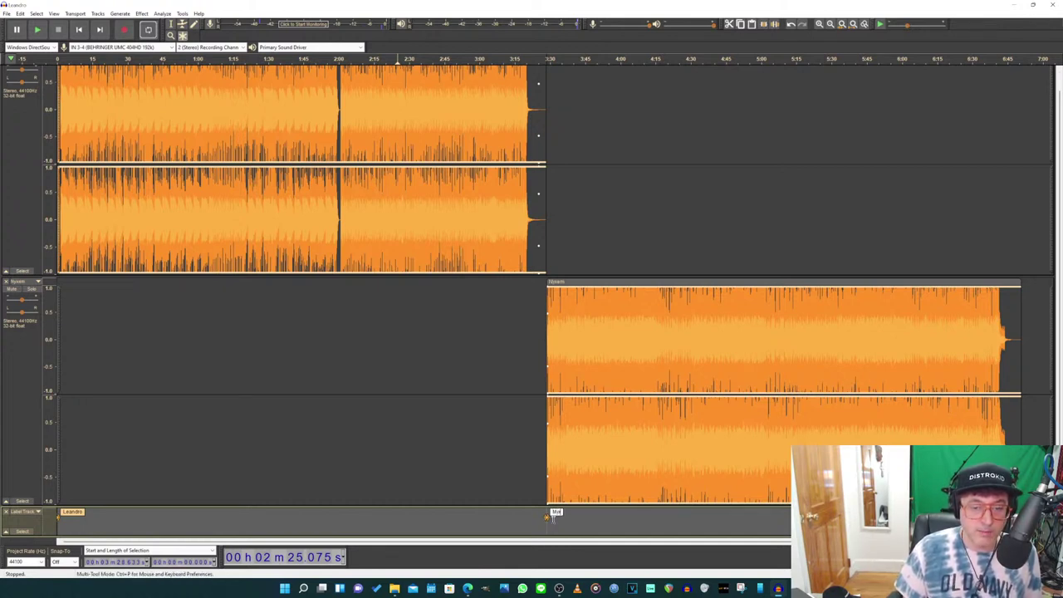
text(Moment)
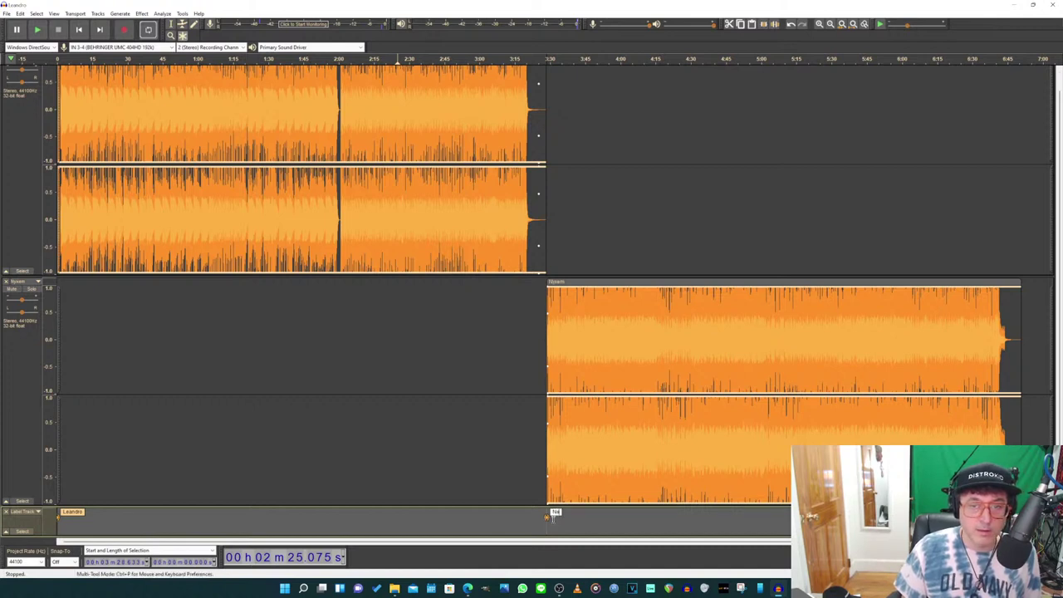
key(Return)
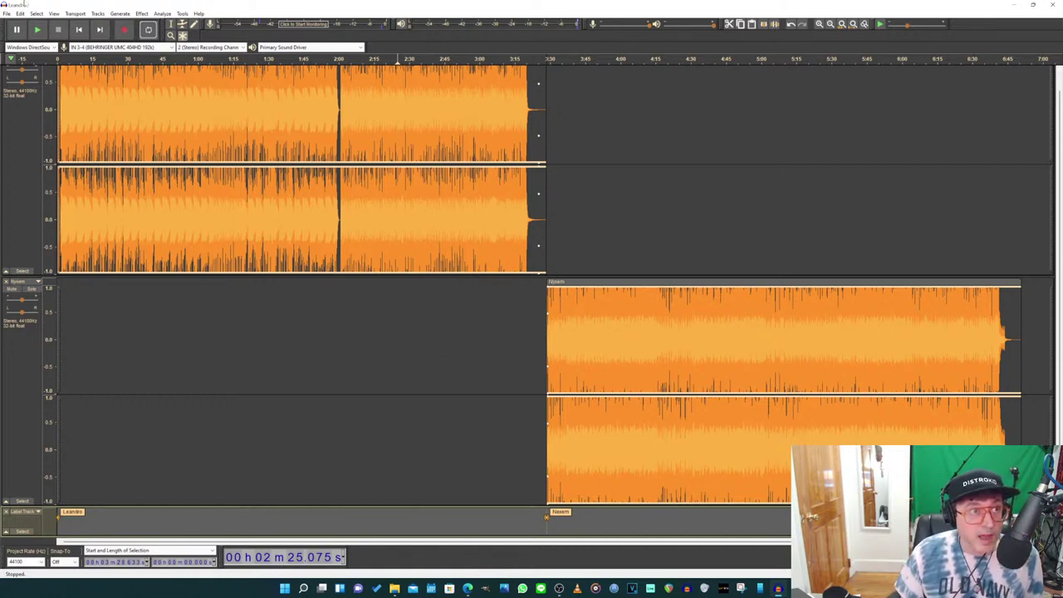
Step: Start an Export Multiple and browse to the Desktop for the destination folder
click(6, 13)
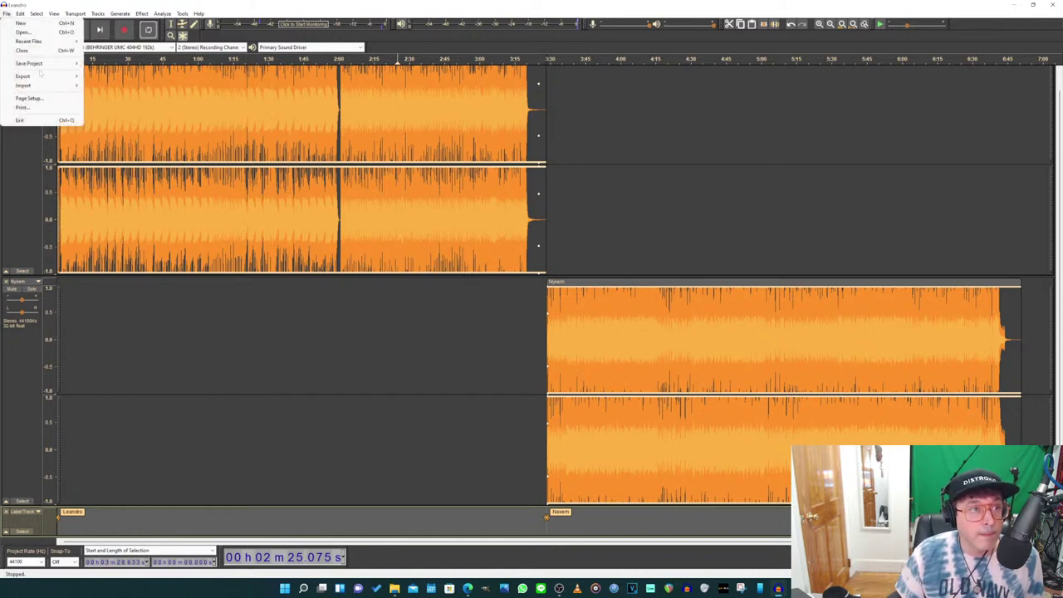
mouse_move(40, 76)
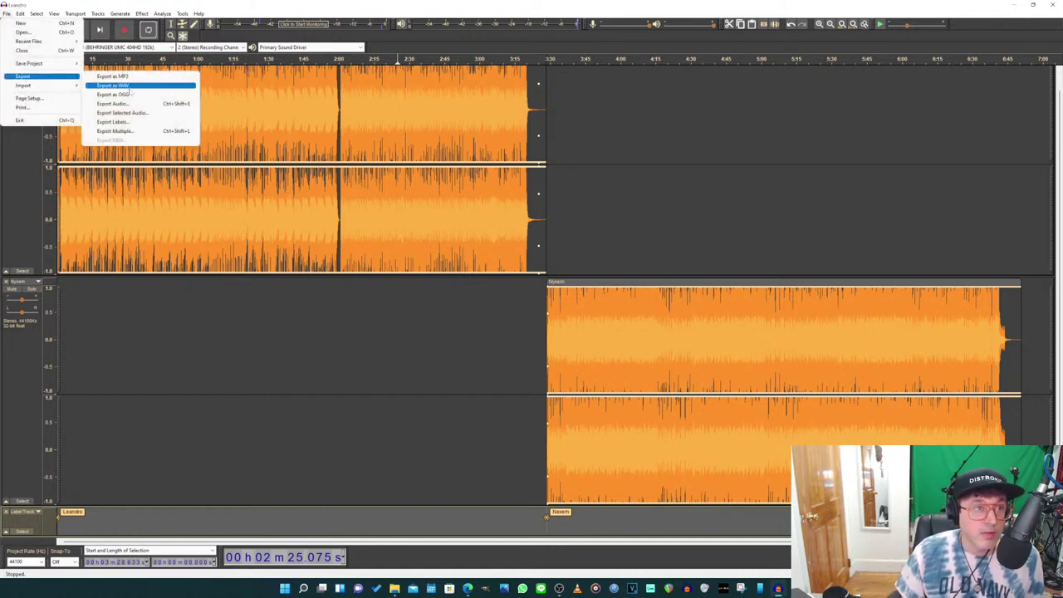
click(116, 131)
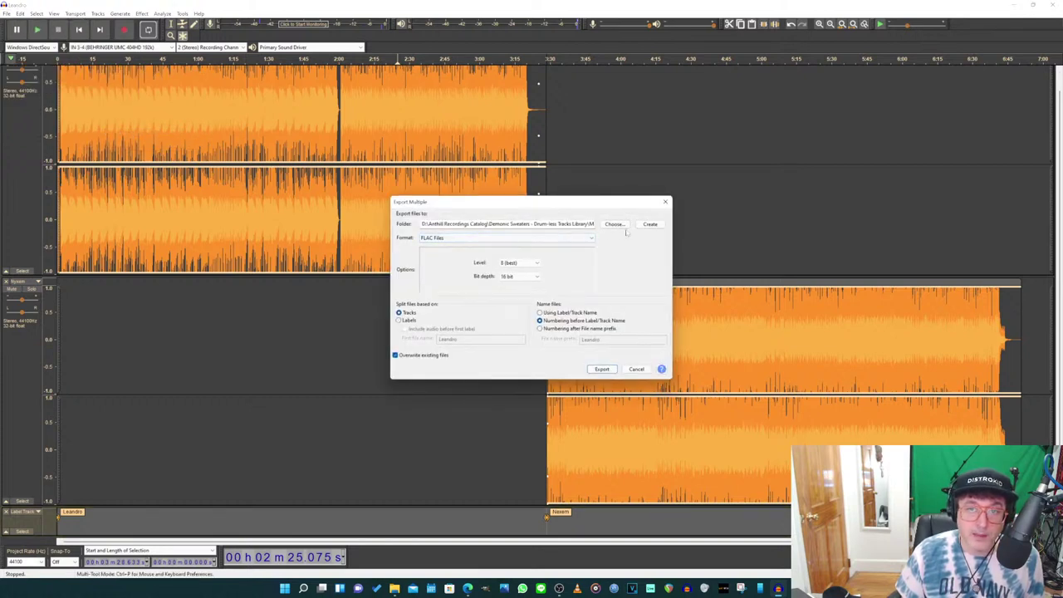
click(614, 225)
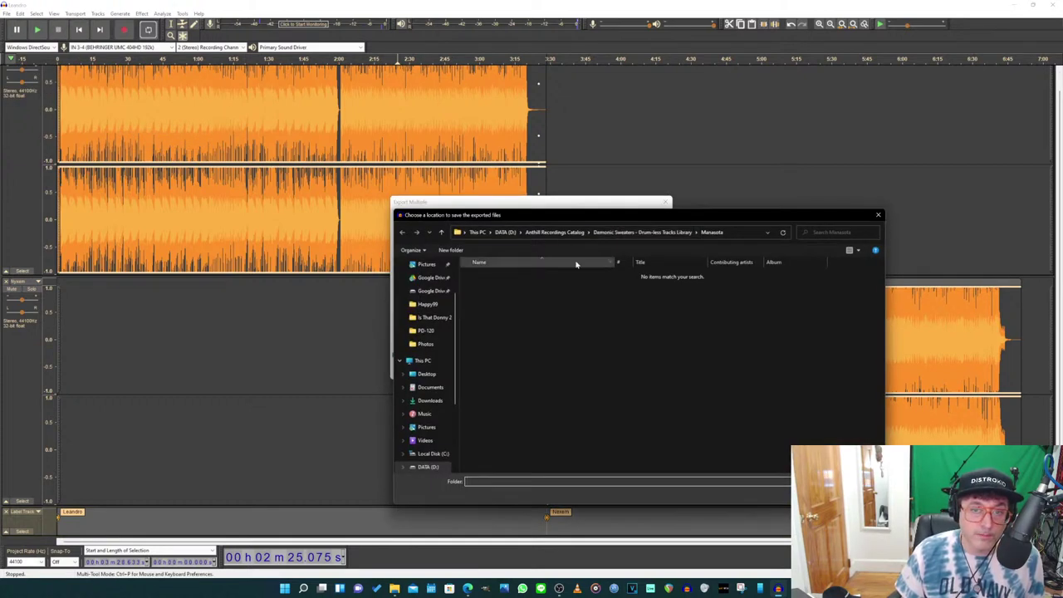
scroll(429, 282, up, 2)
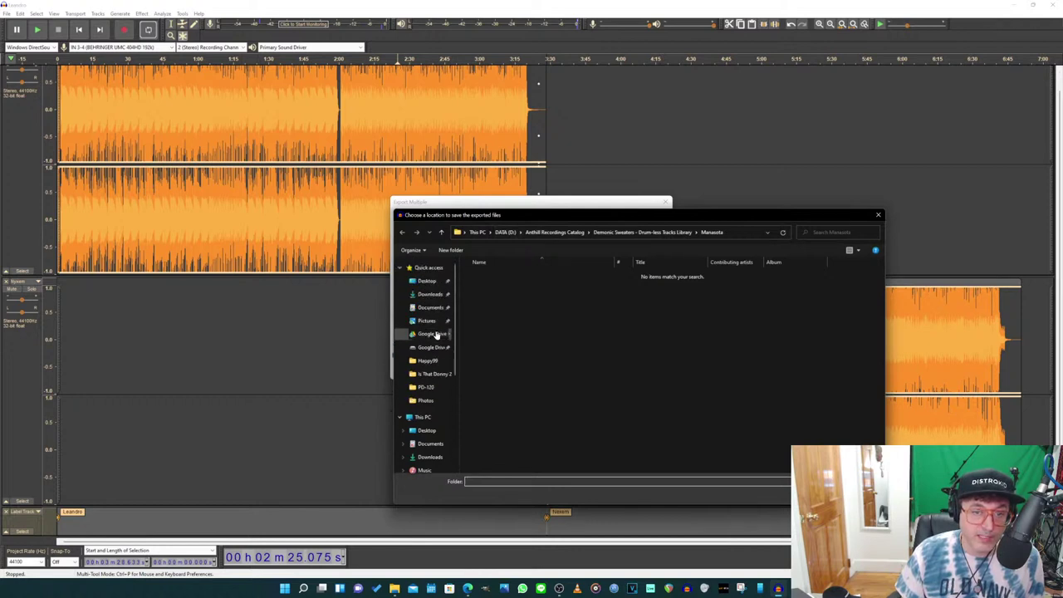
click(427, 282)
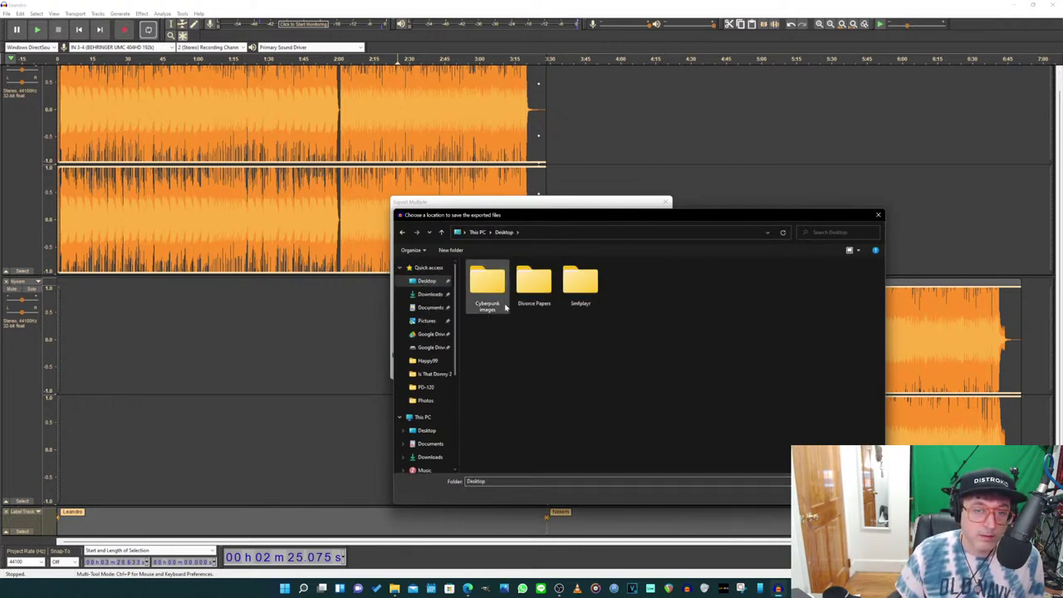
Step: Create a folder named "test" on the Desktop and choose it as the export destination
click(469, 251)
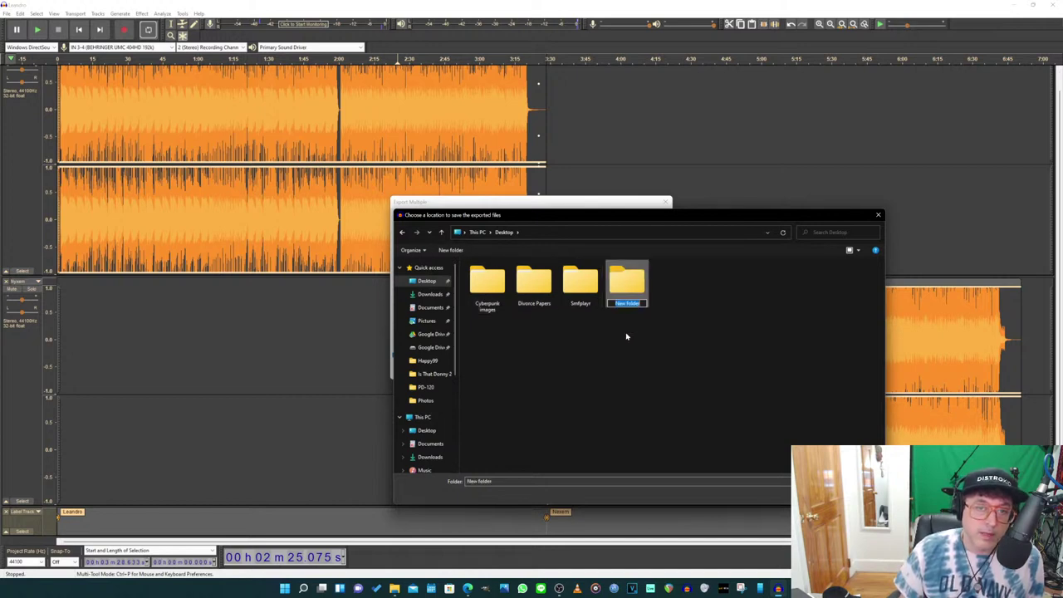
text(L)
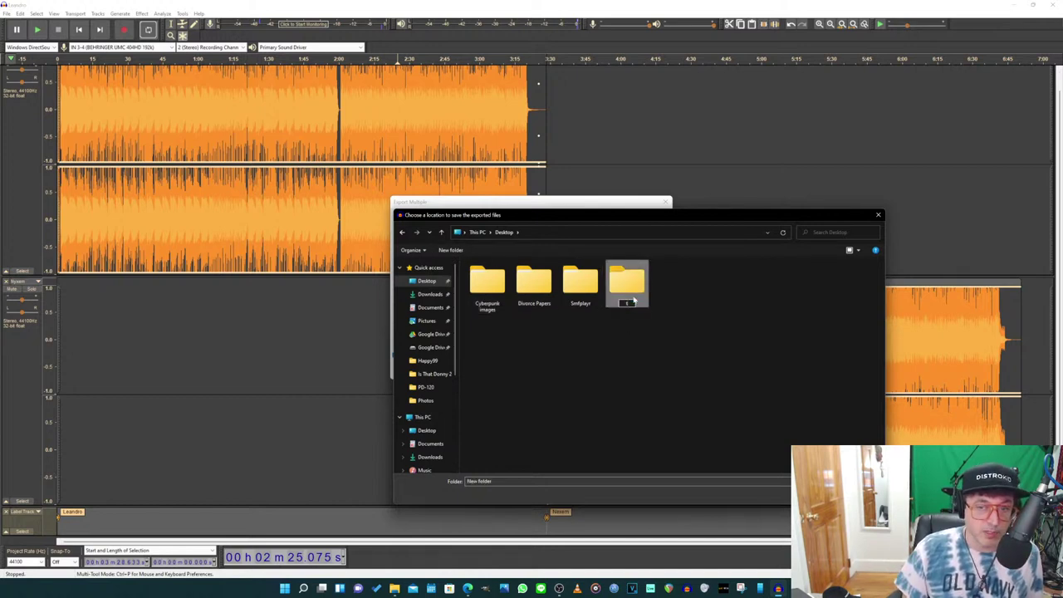
text(st)
key(Return)
double_click(634, 300)
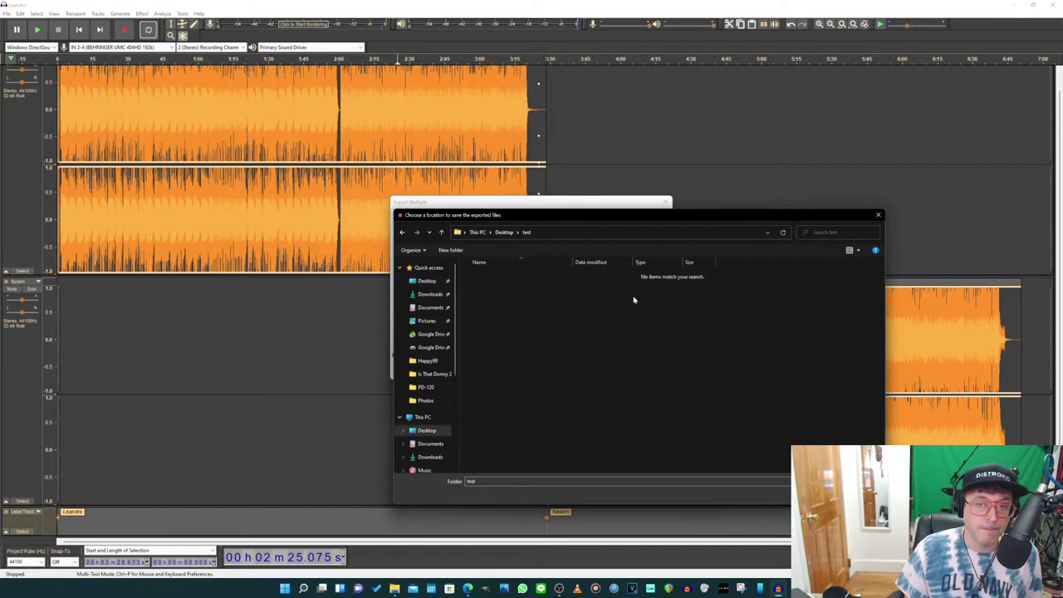
key(Return)
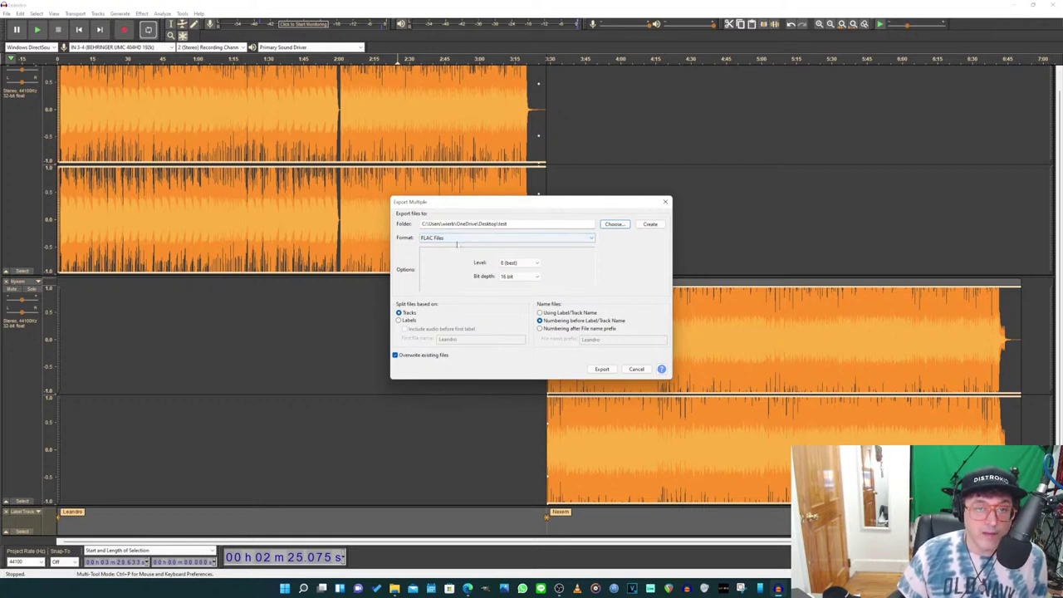
Step: Review the export formats, keep FLAC Files, set the files to split based on labels, and close the dialog without exporting
click(457, 239)
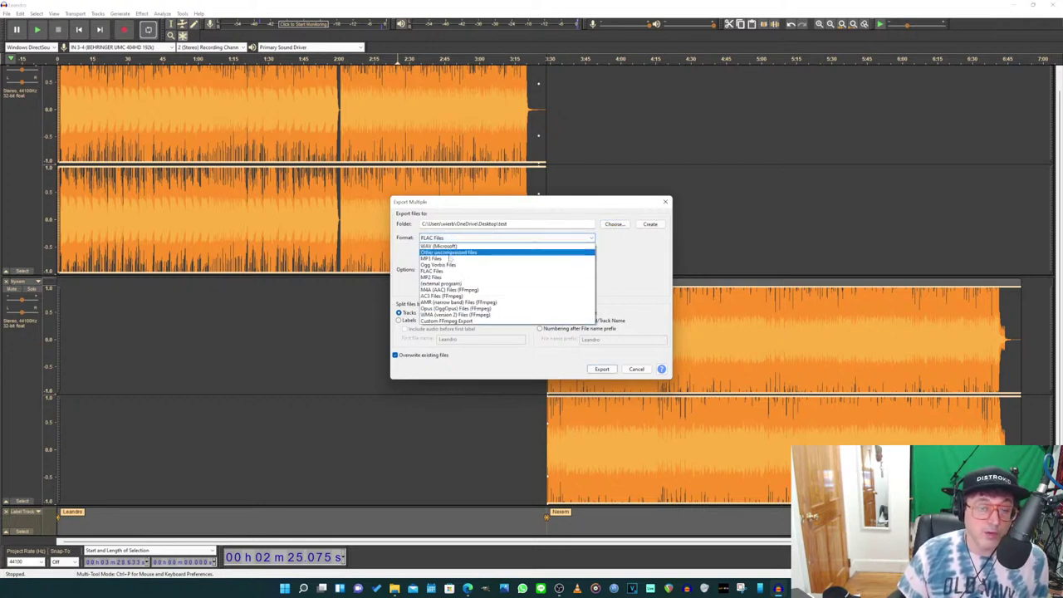
click(465, 239)
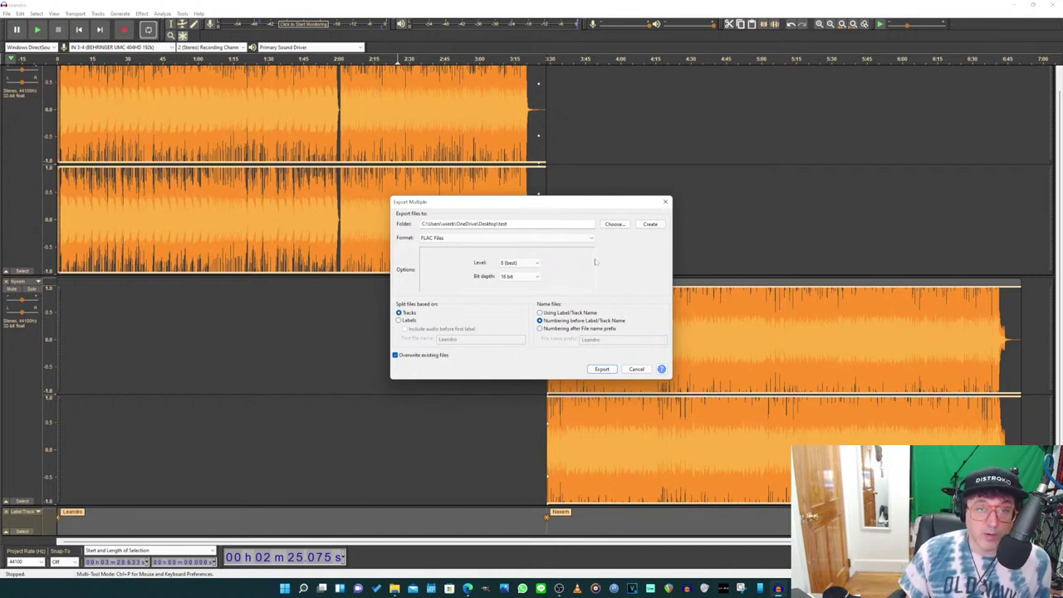
click(398, 320)
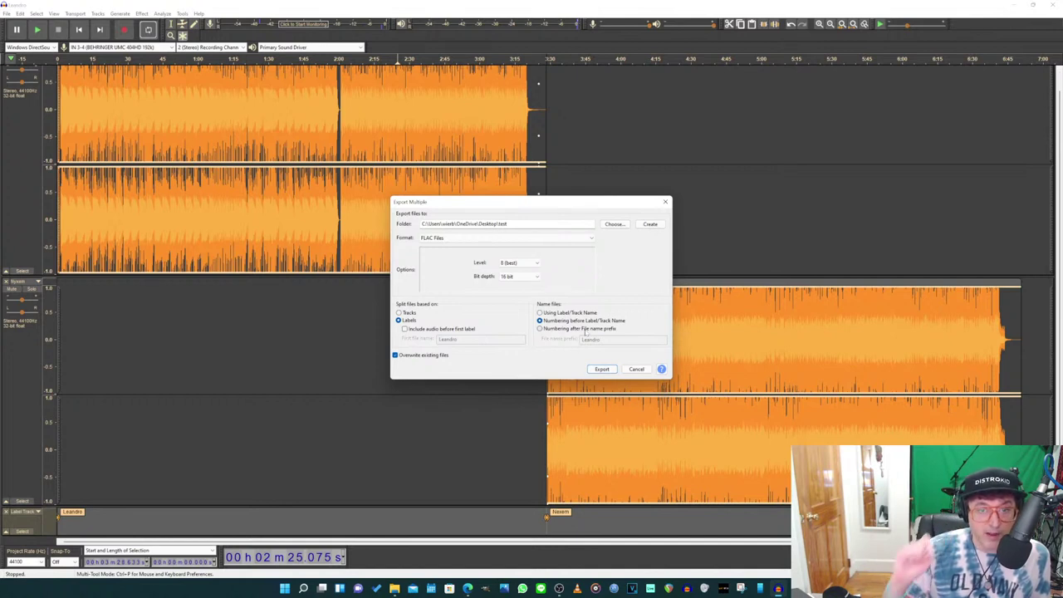
click(636, 368)
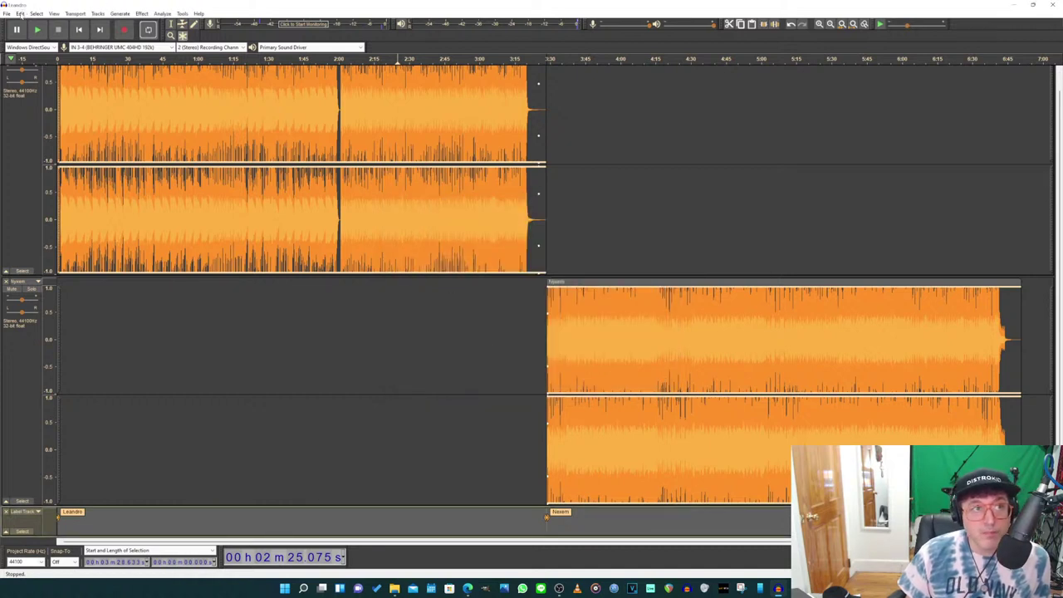
Step: Open the project's metadata tags for editing and set the Artist Name to "Demonic Sweaters"
click(20, 14)
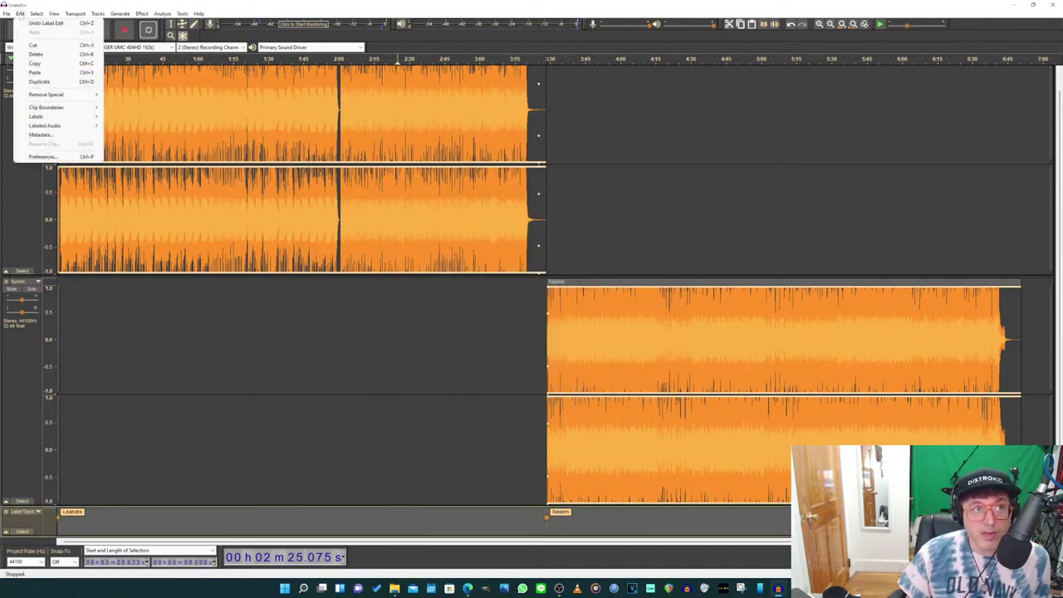
click(40, 134)
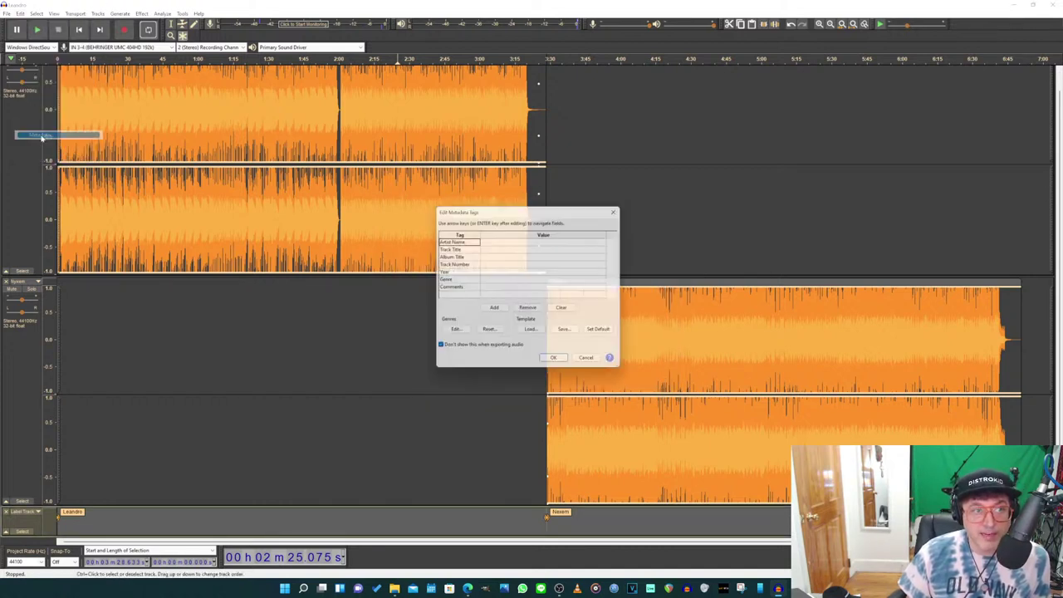
click(512, 242)
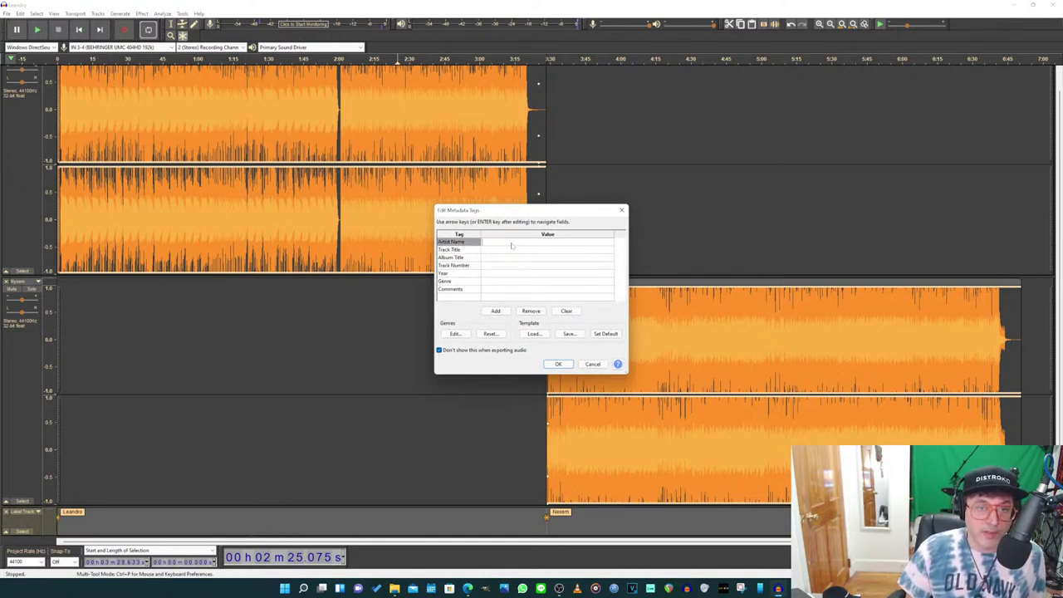
text(Demonic Swea)
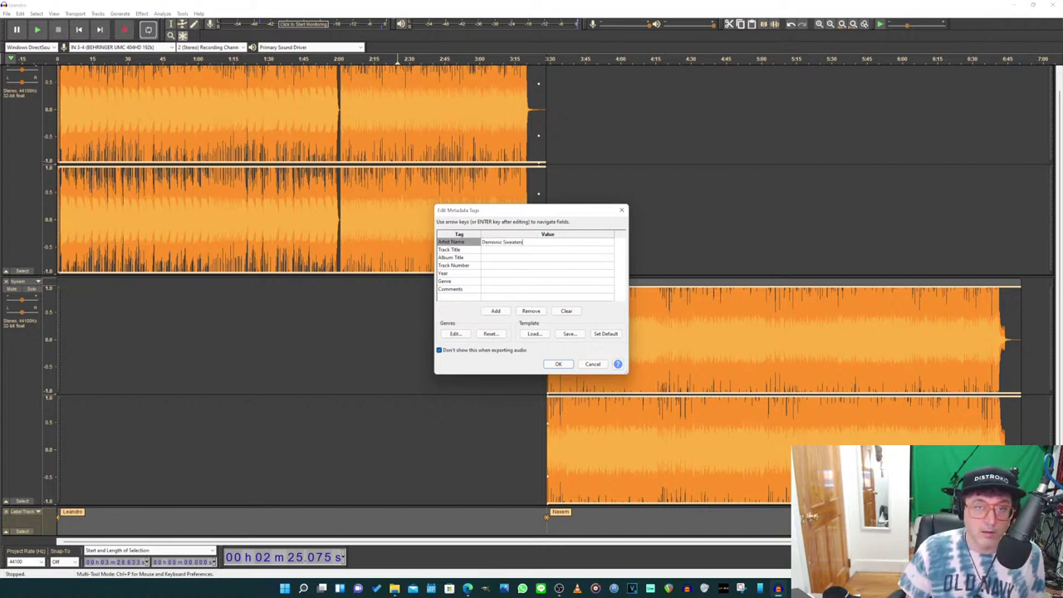
text(ters)
key(Return)
key(Right)
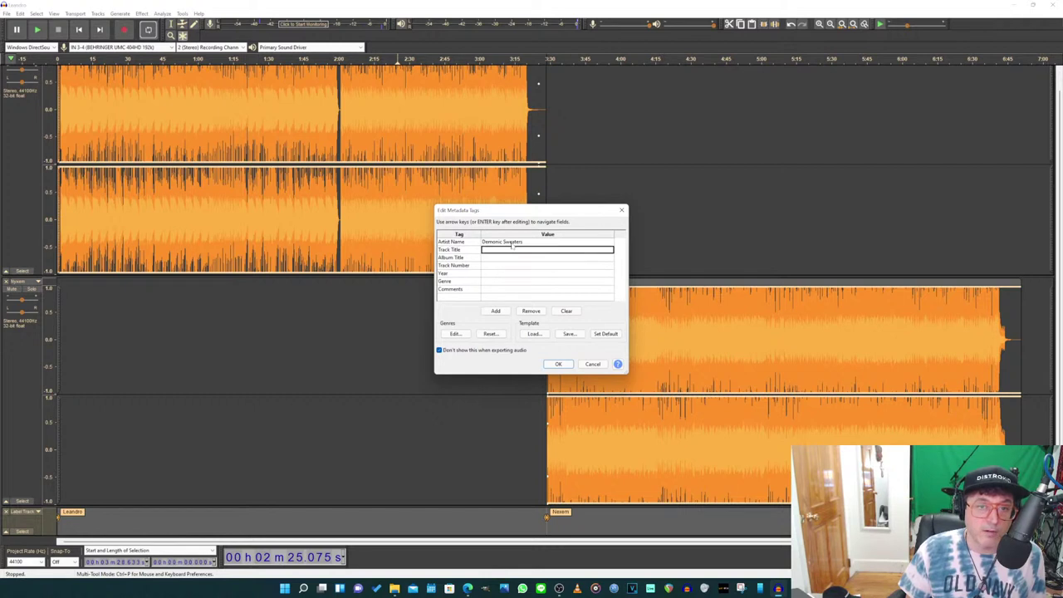
Step: Set the Album Title to "Happy99" and the Year to 2021, leaving Track Title and Track Number blank
key(Return)
key(Right)
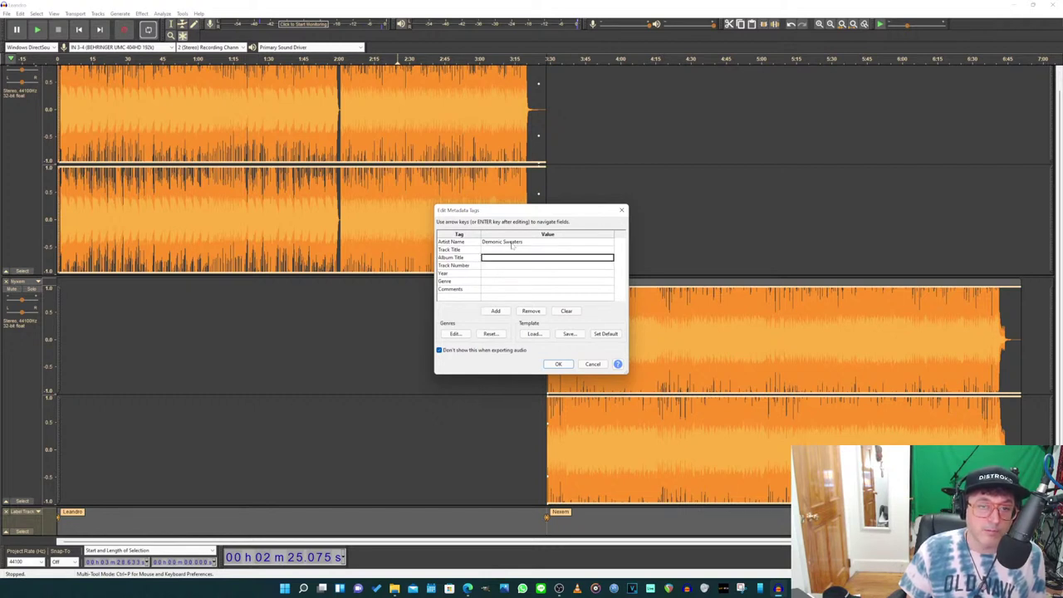
text(Happy88)
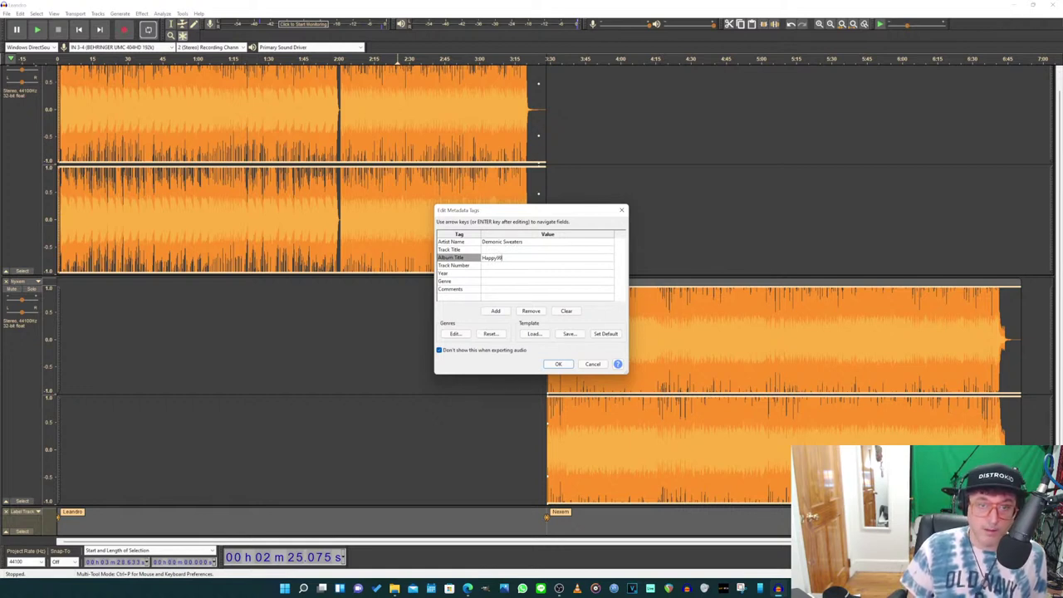
key(Return)
key(Right)
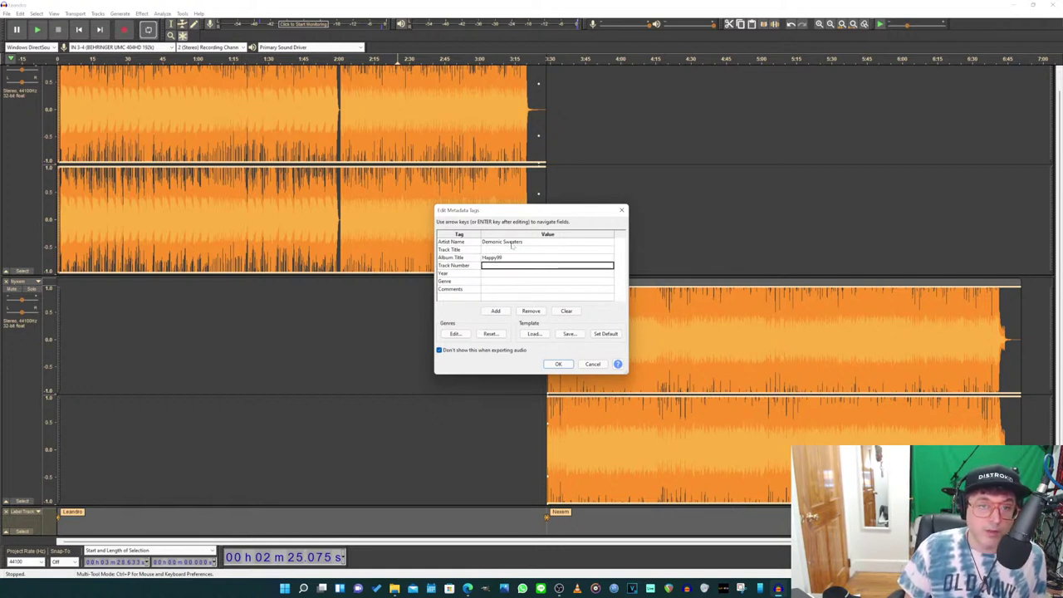
key(Return)
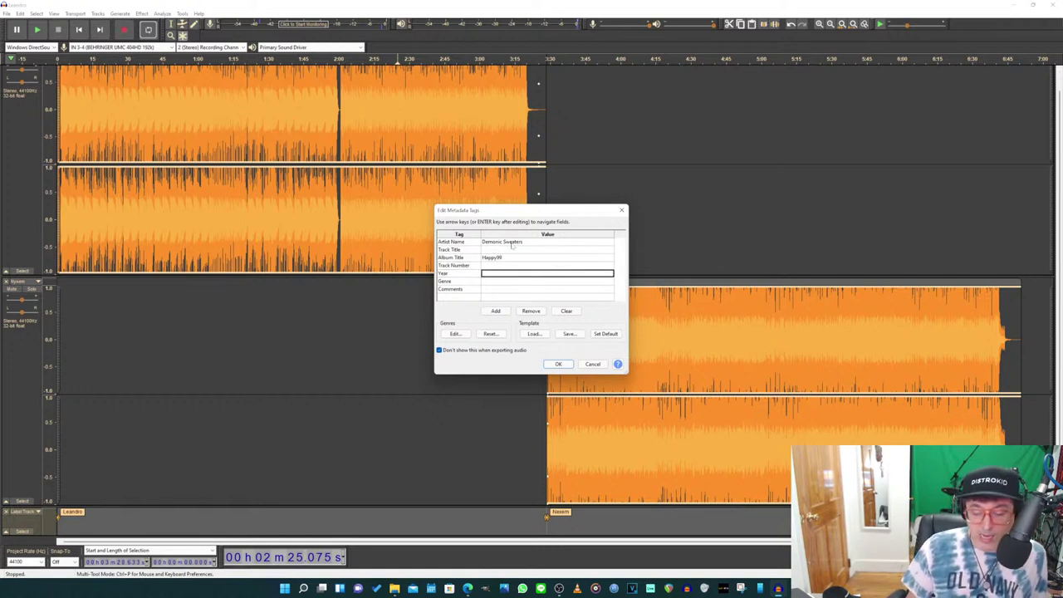
text(2022)
key(Return)
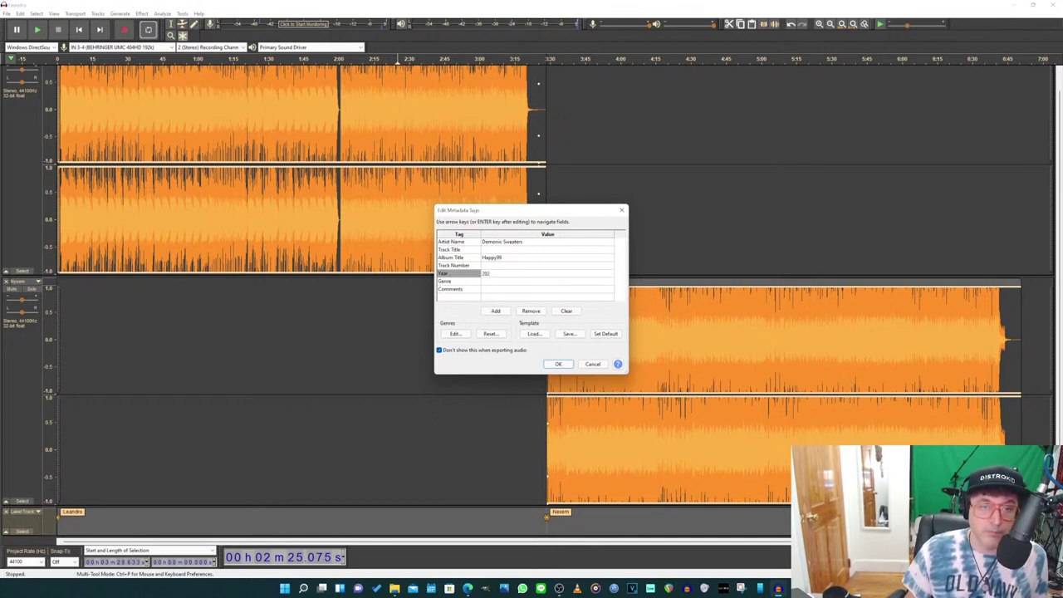
Step: Set the Genre to "Smek" and the Comments to "nada", and accept the metadata tags
key(Down)
key(Right)
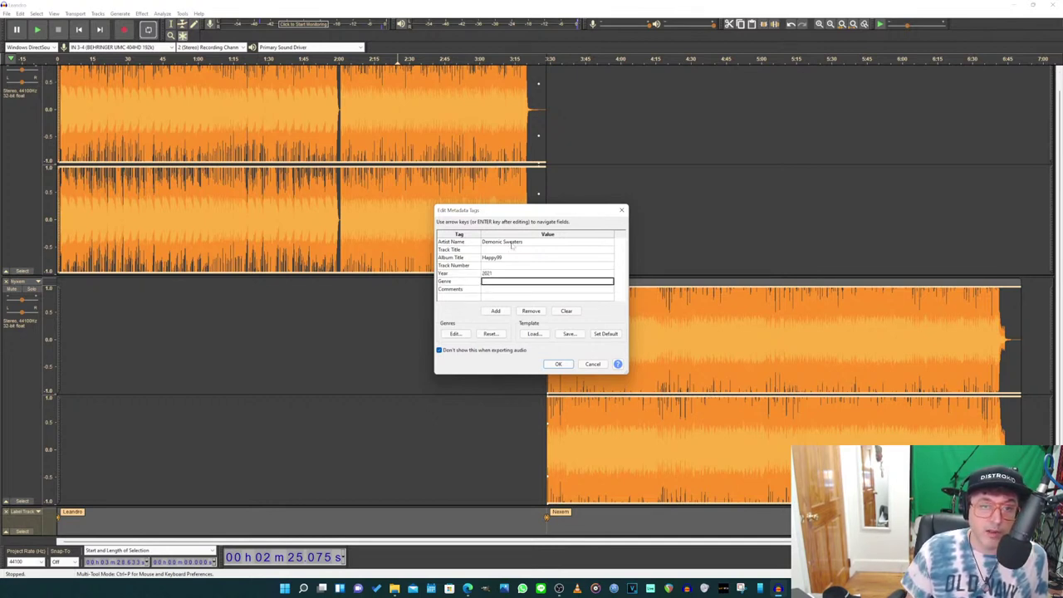
text(Smok)
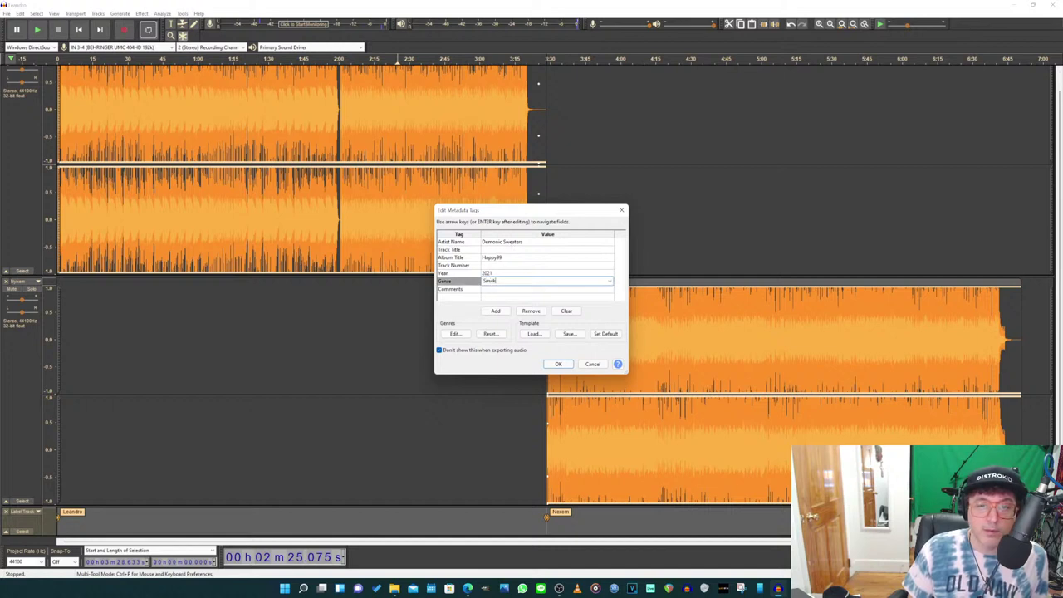
key(Return)
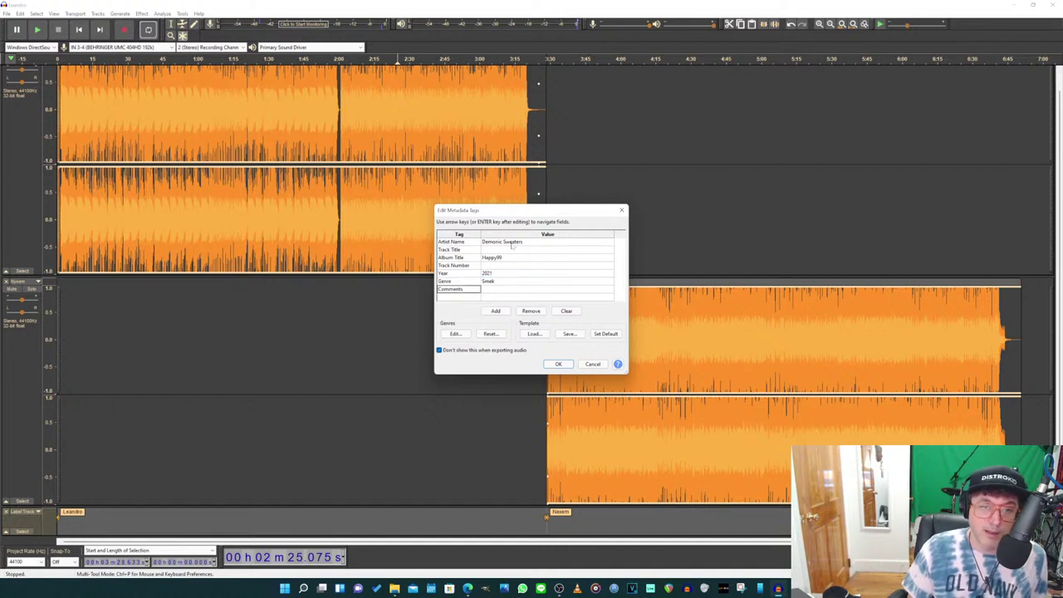
key(Right)
text(na)
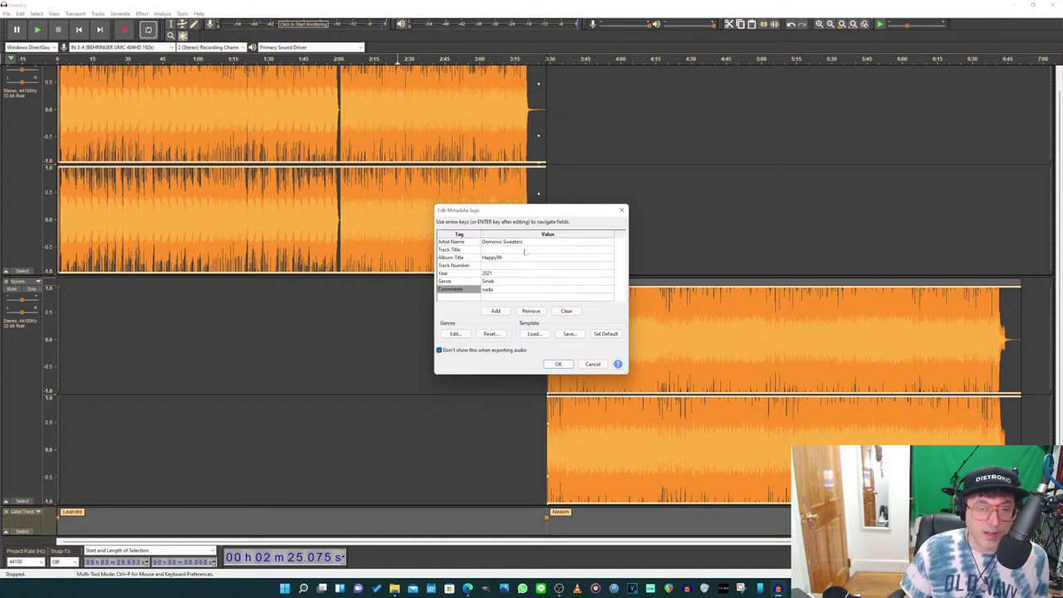
click(560, 366)
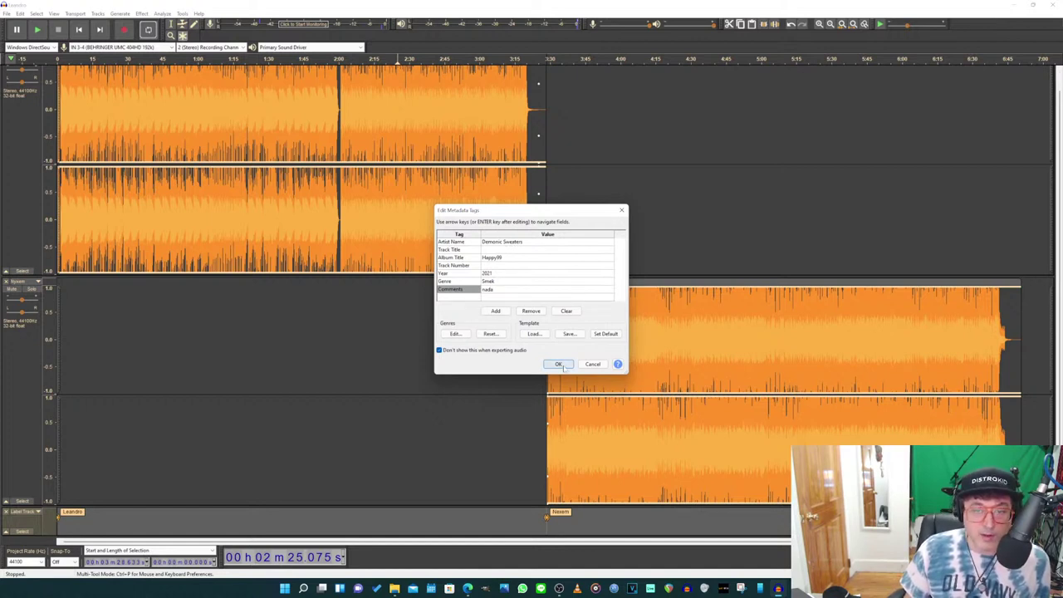
Step: Run Export Multiple with the preset folder, exporting FLAC files split by tracks with numbering before the track name
click(9, 13)
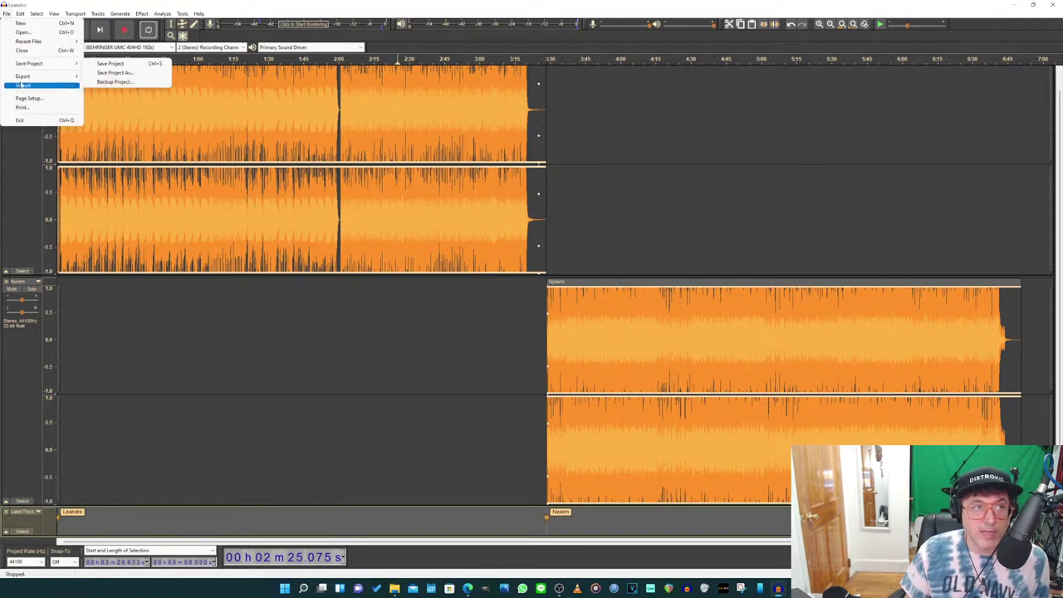
mouse_move(25, 85)
click(158, 131)
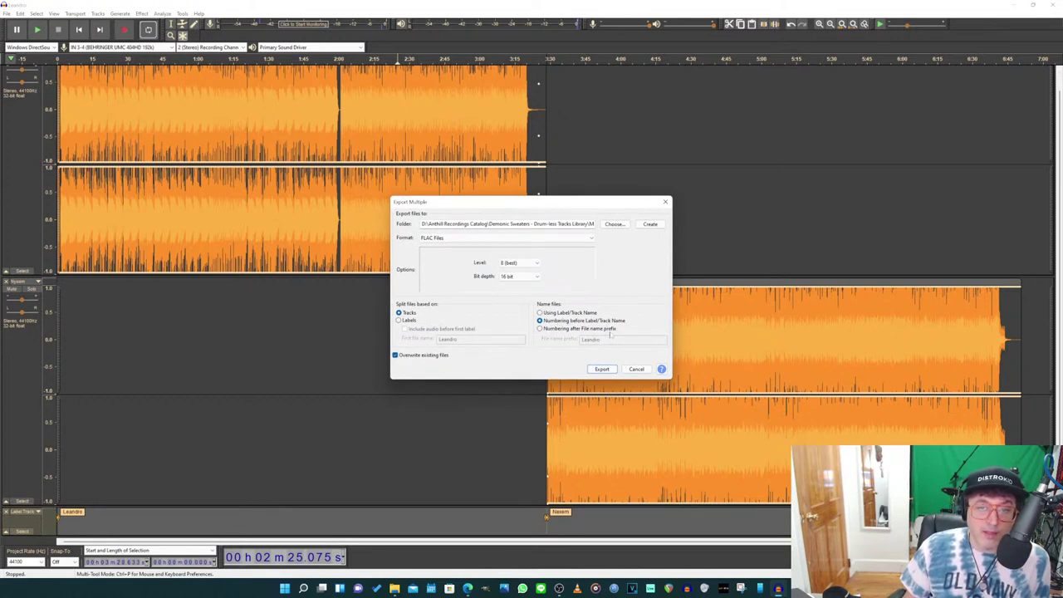
click(602, 369)
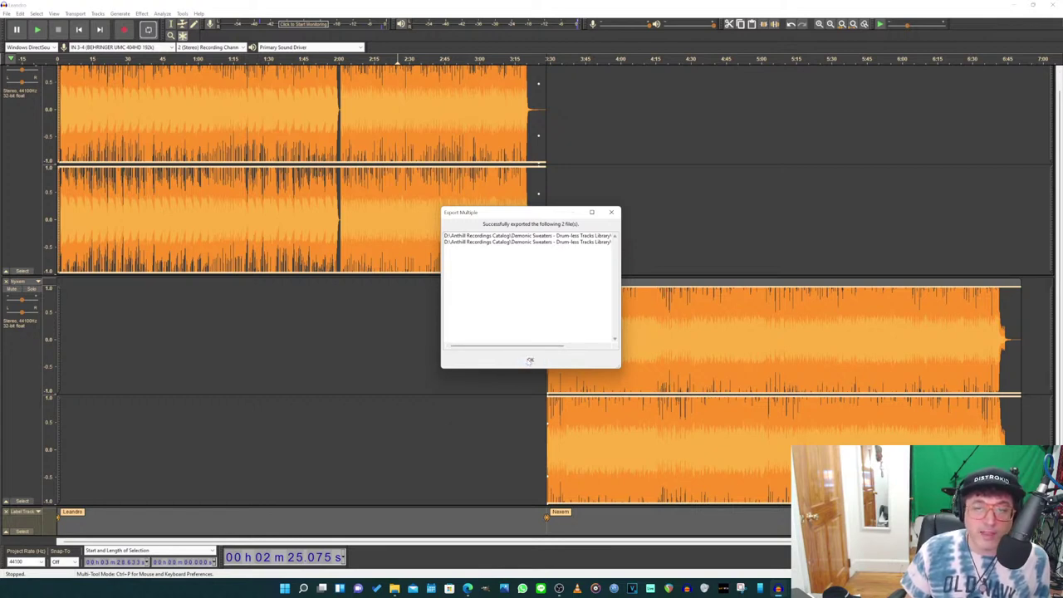
click(530, 360)
Step: Switch to the desktop, close the Video Renders window, check the "test" folder for exported files, and move the MP3 file's icon aside
click(1014, 8)
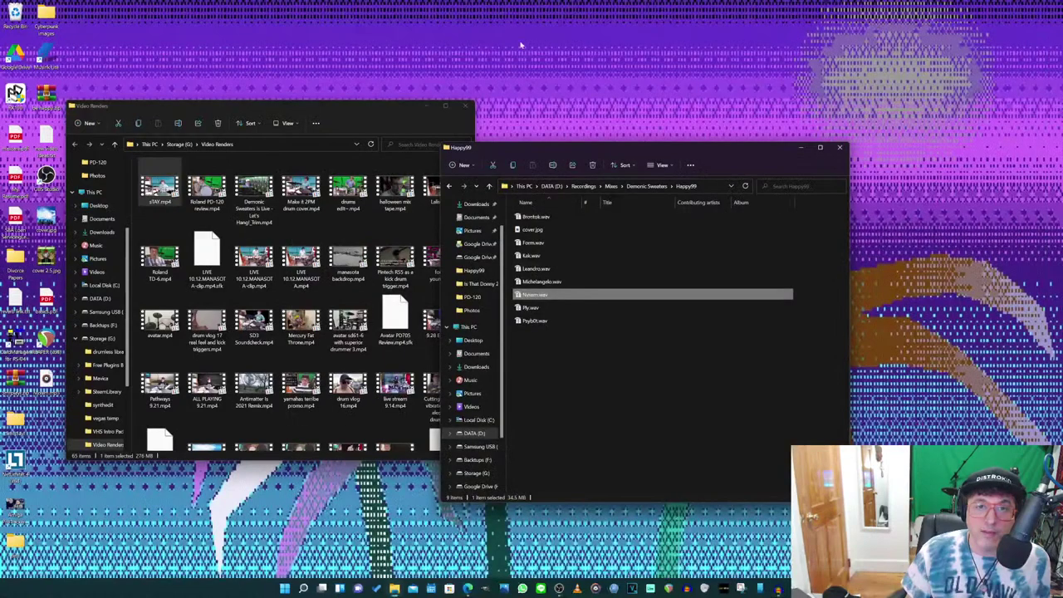
click(468, 107)
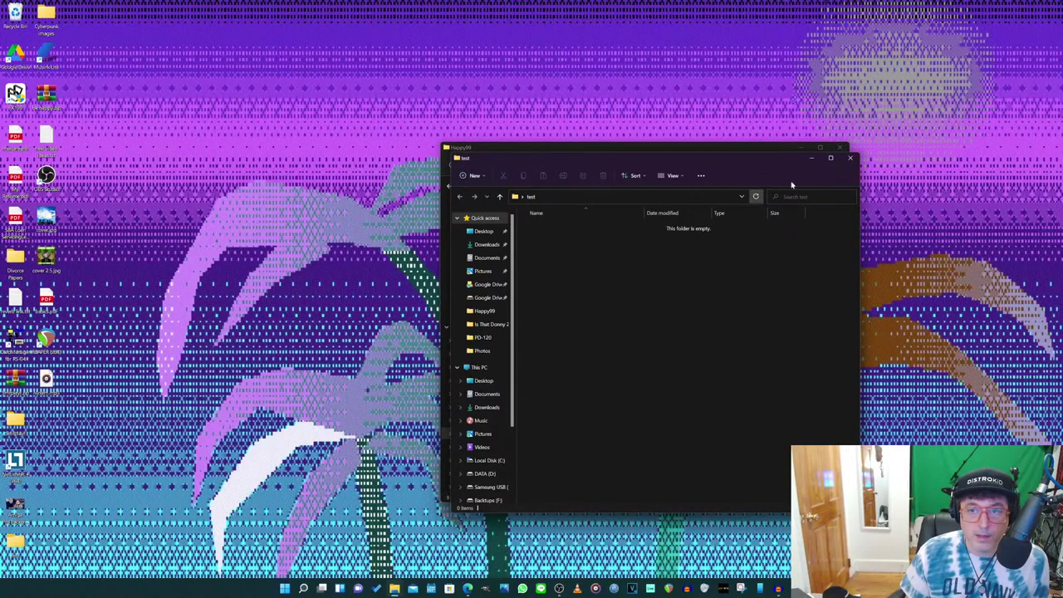
click(850, 158)
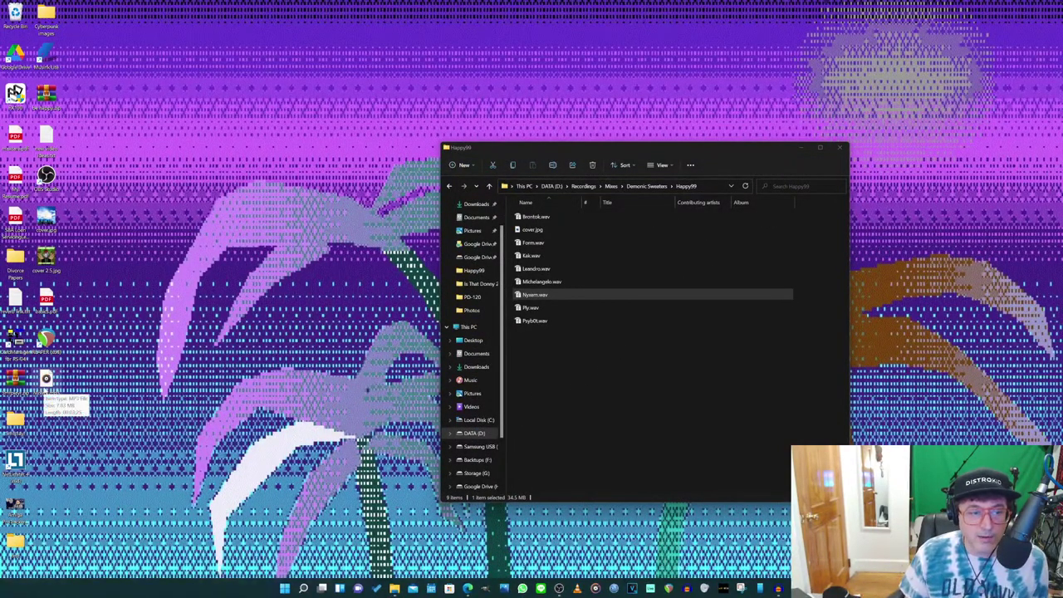
drag(44, 374, 106, 370)
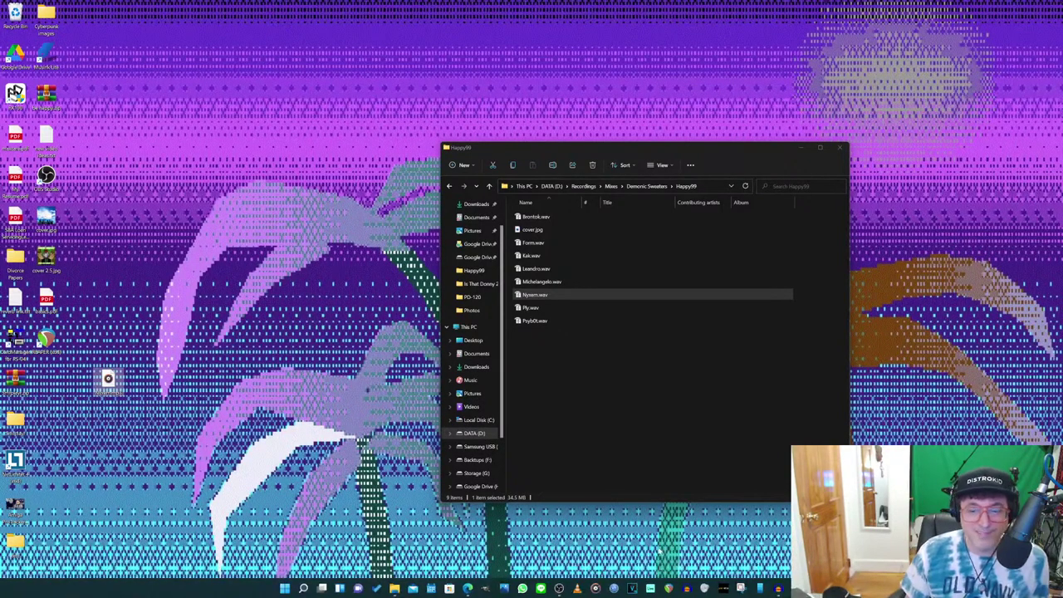
Step: Switch back to Audacity and export both tracks as numbered FLAC files with Export Multiple into the Desktop's "test" folder
click(779, 589)
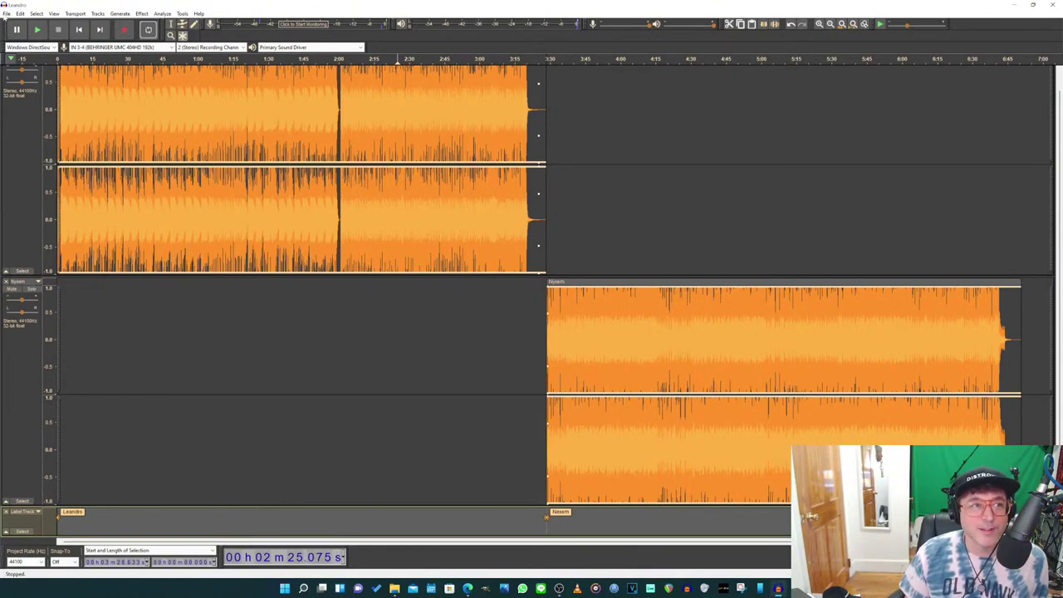
click(6, 14)
mouse_move(47, 77)
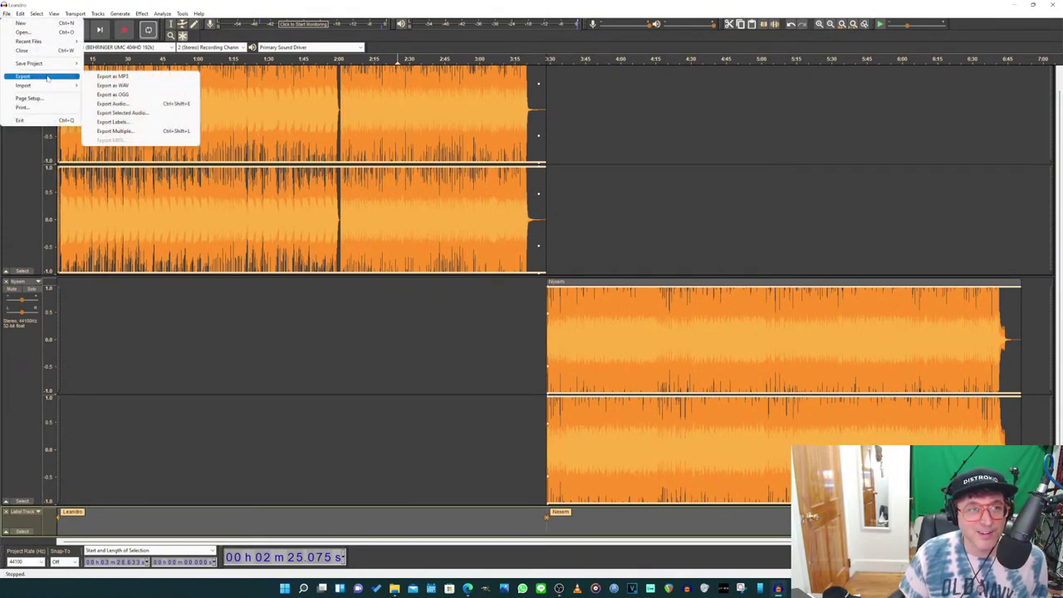
click(143, 132)
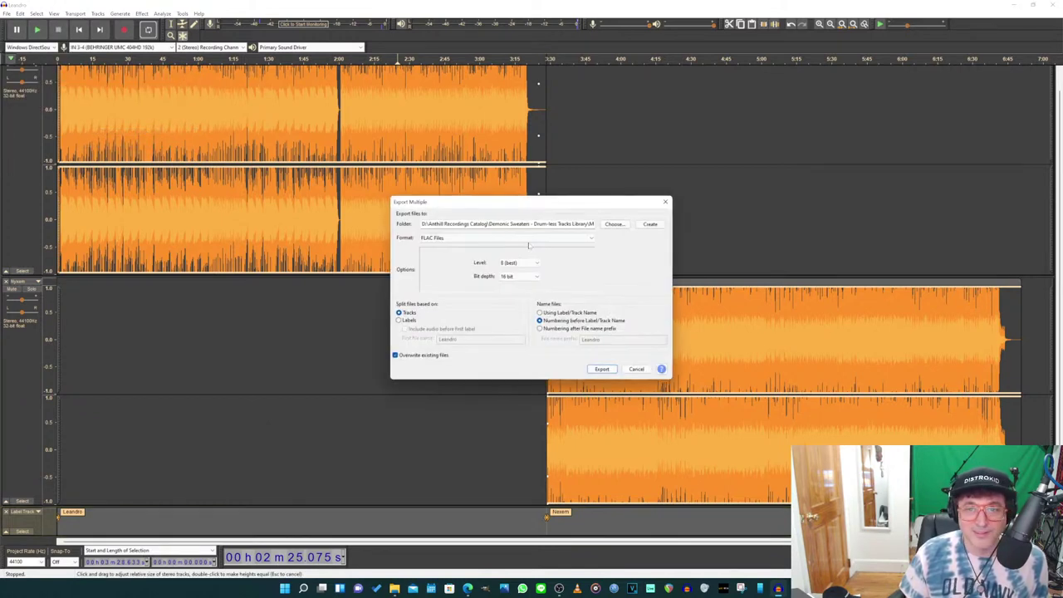
click(614, 224)
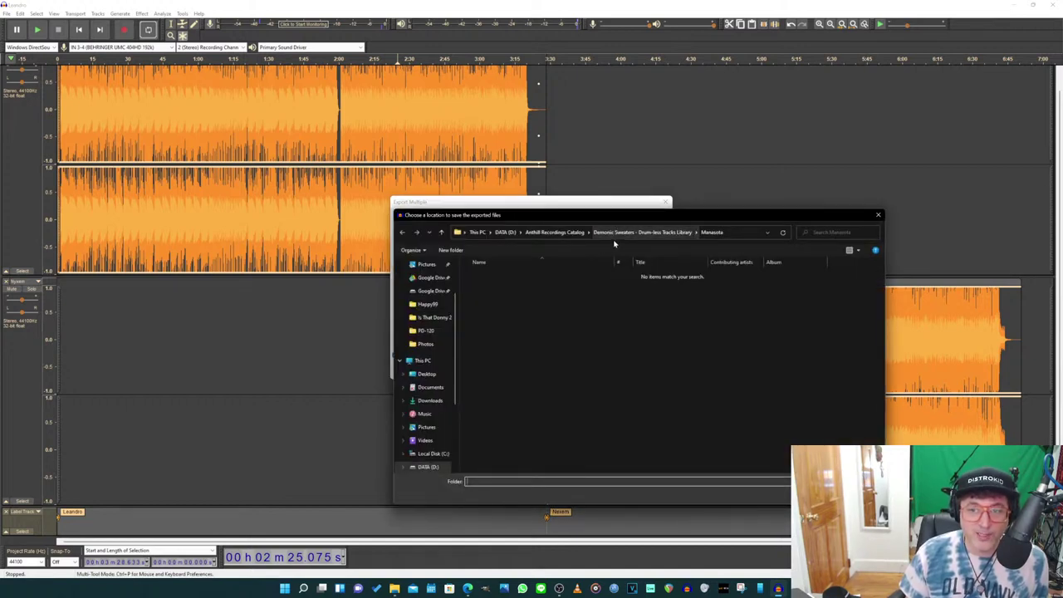
click(427, 375)
double_click(626, 282)
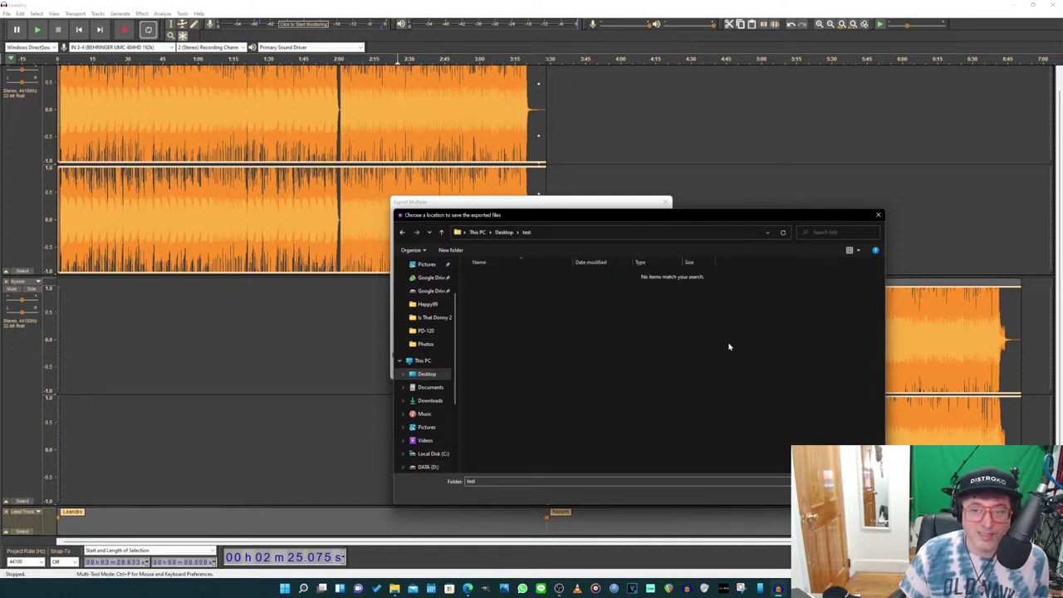
key(Return)
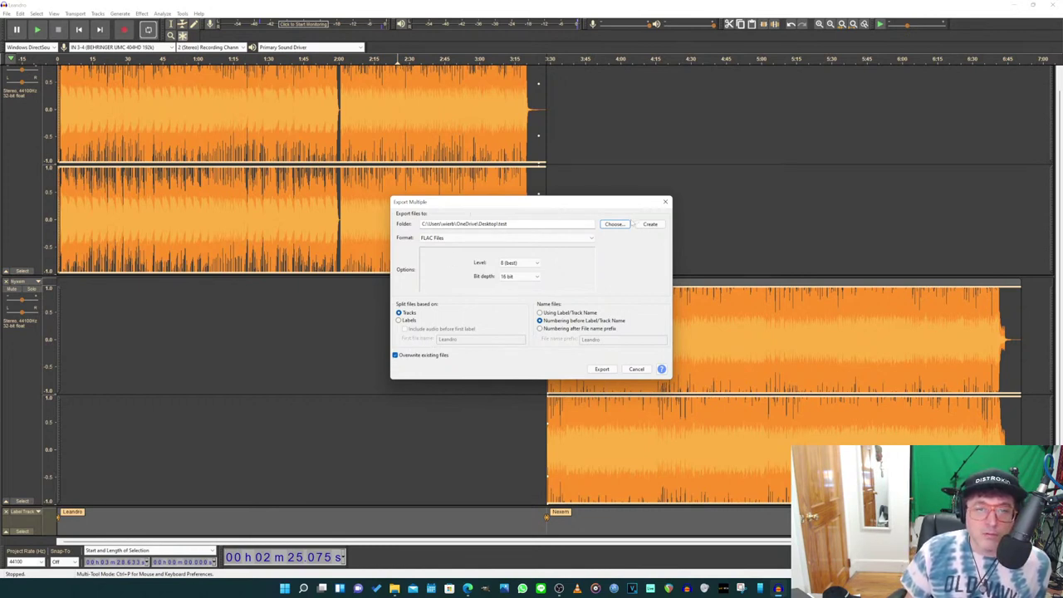
click(603, 370)
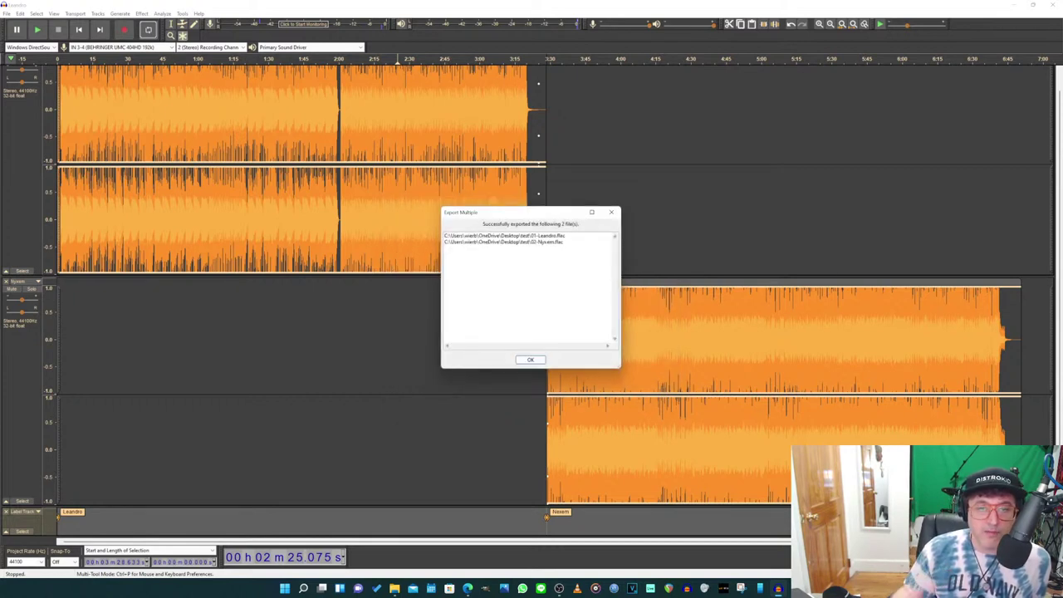
click(530, 360)
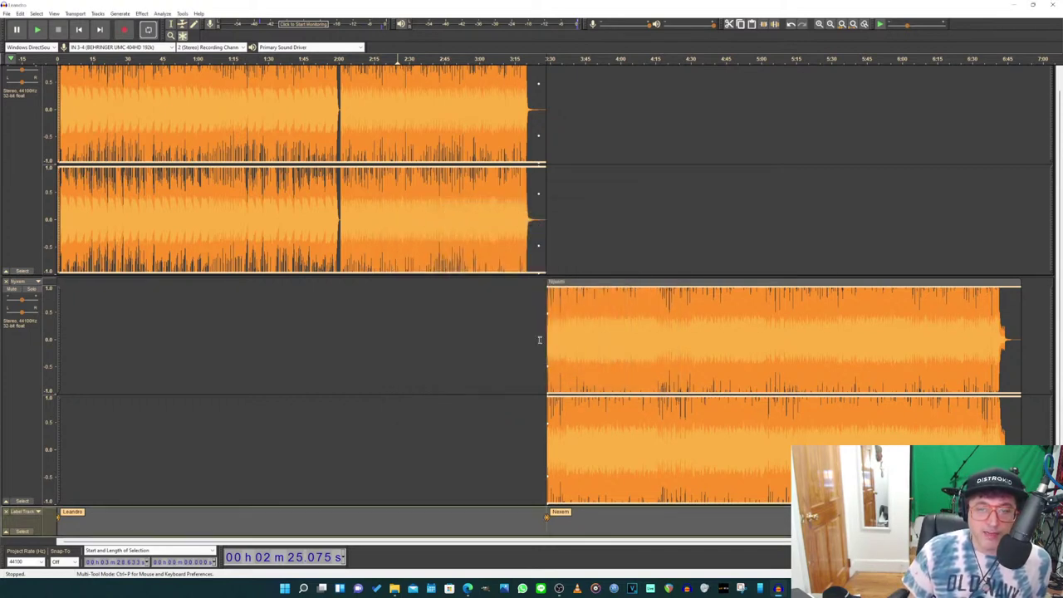
Step: Open the "test" folder from the desktop and inspect the track number, title, artist and album tags of both exported FLAC files
click(1012, 5)
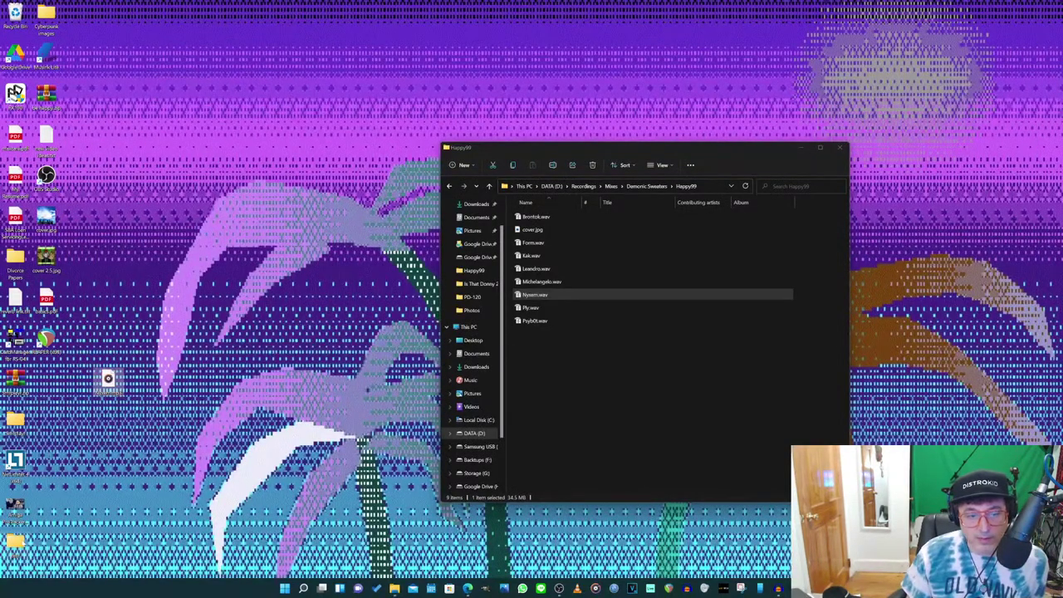
double_click(15, 542)
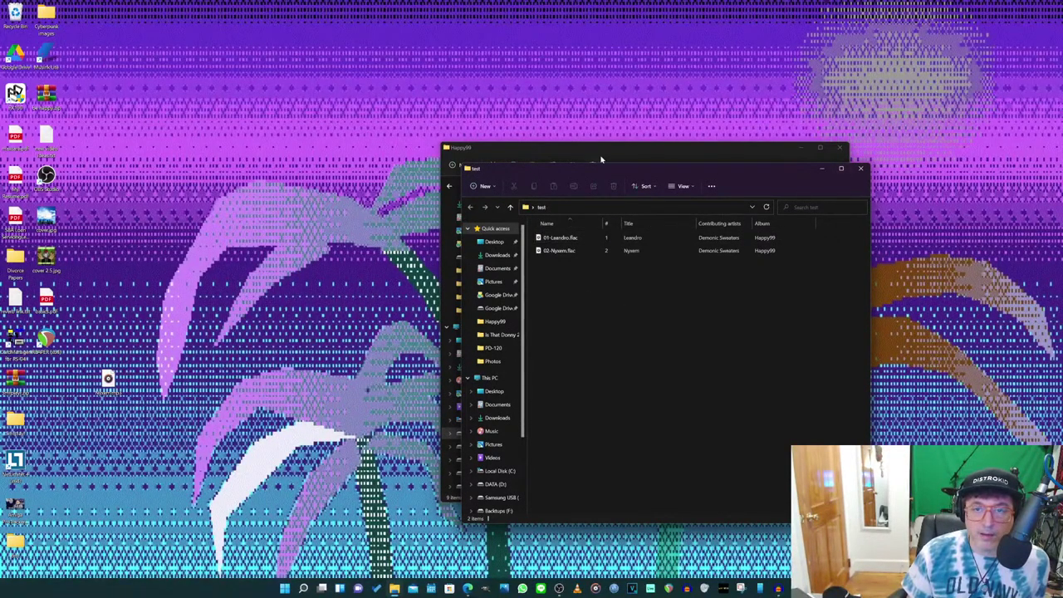
drag(605, 168, 271, 84)
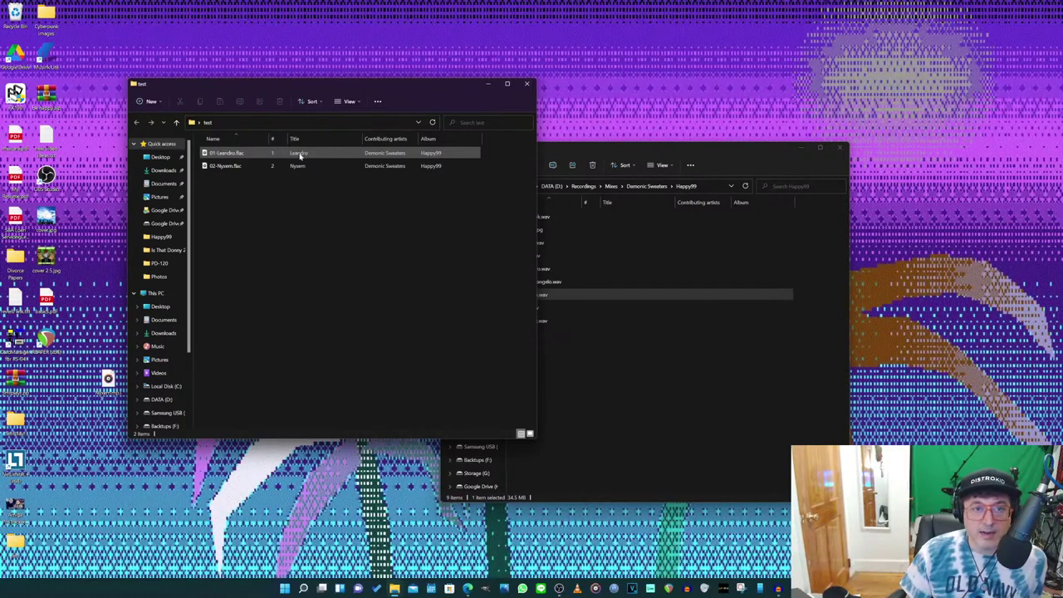
click(300, 155)
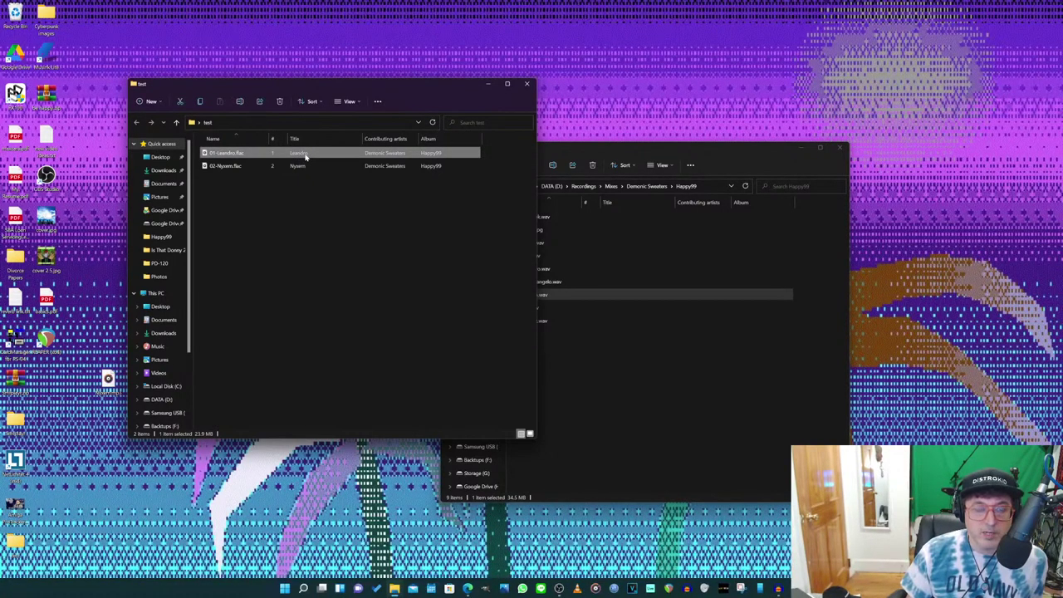
click(306, 166)
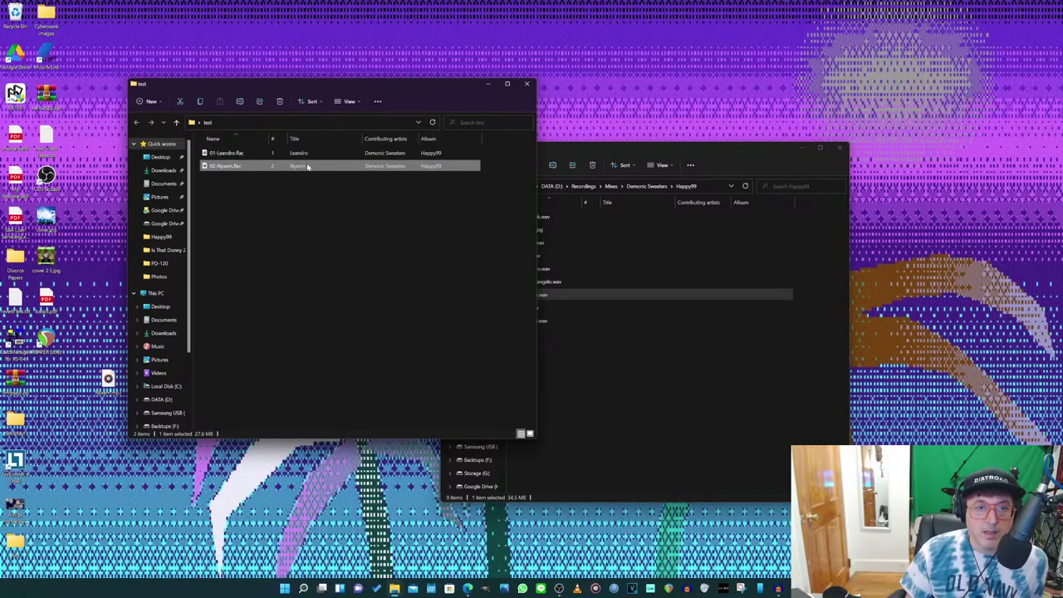
Step: Add the Year and Album artist columns to the "test" folder listing and check them for both FLAC files
ctrl+click(305, 158)
click(308, 158)
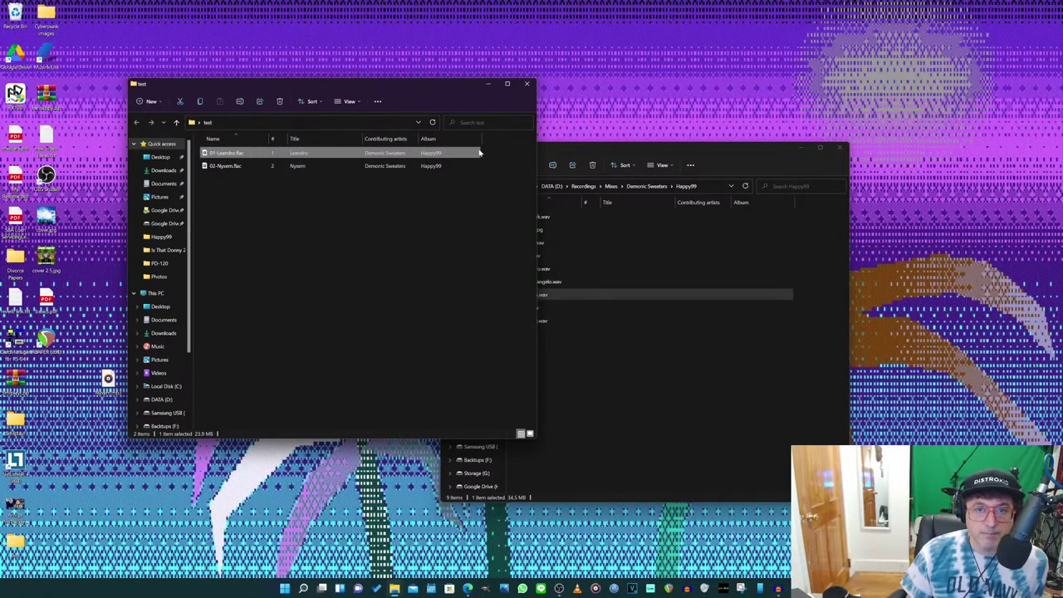
right_click(508, 140)
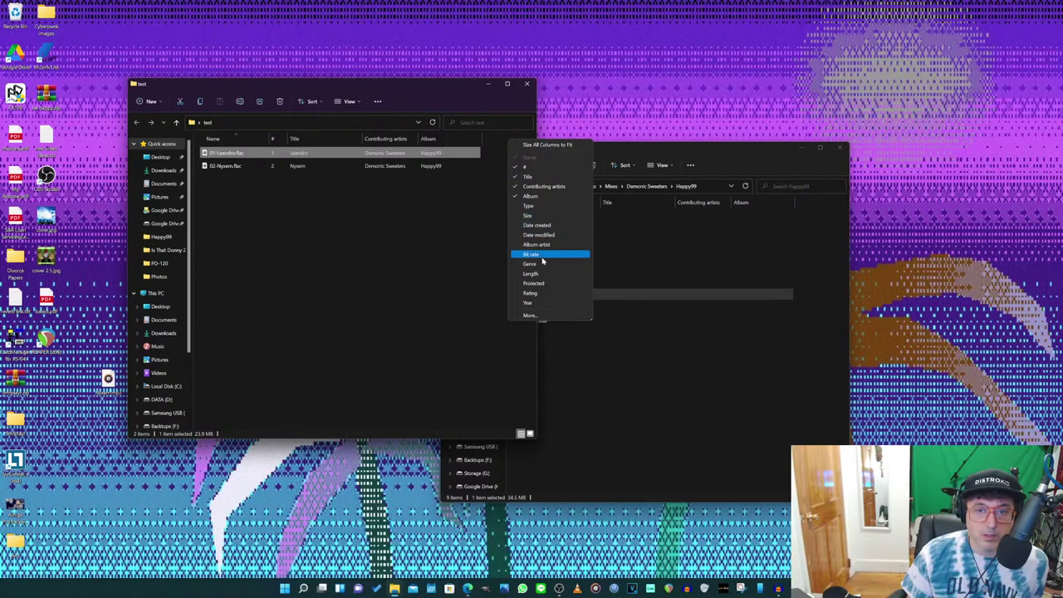
click(536, 303)
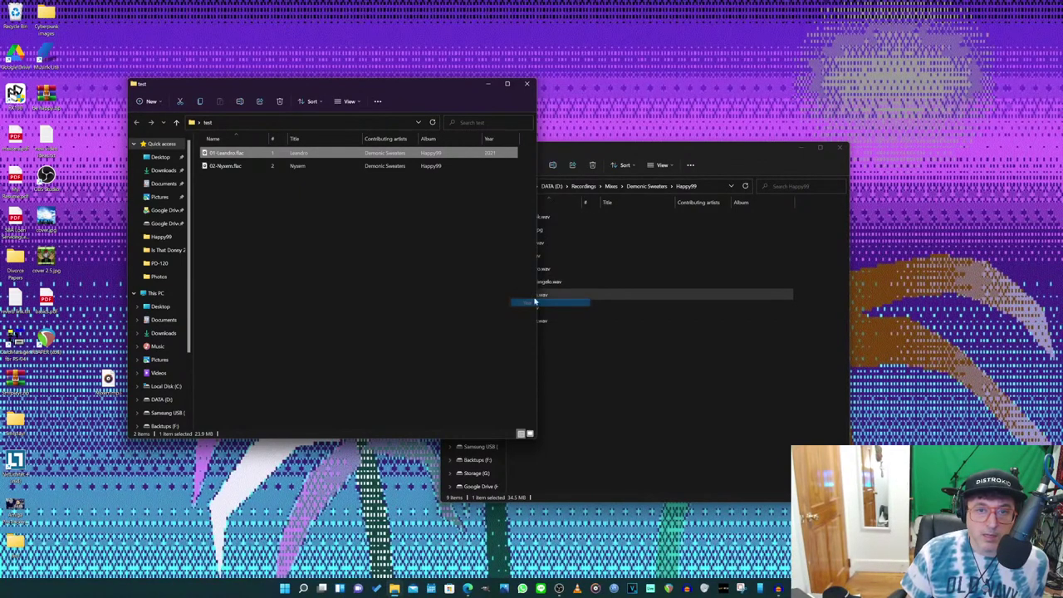
right_click(527, 138)
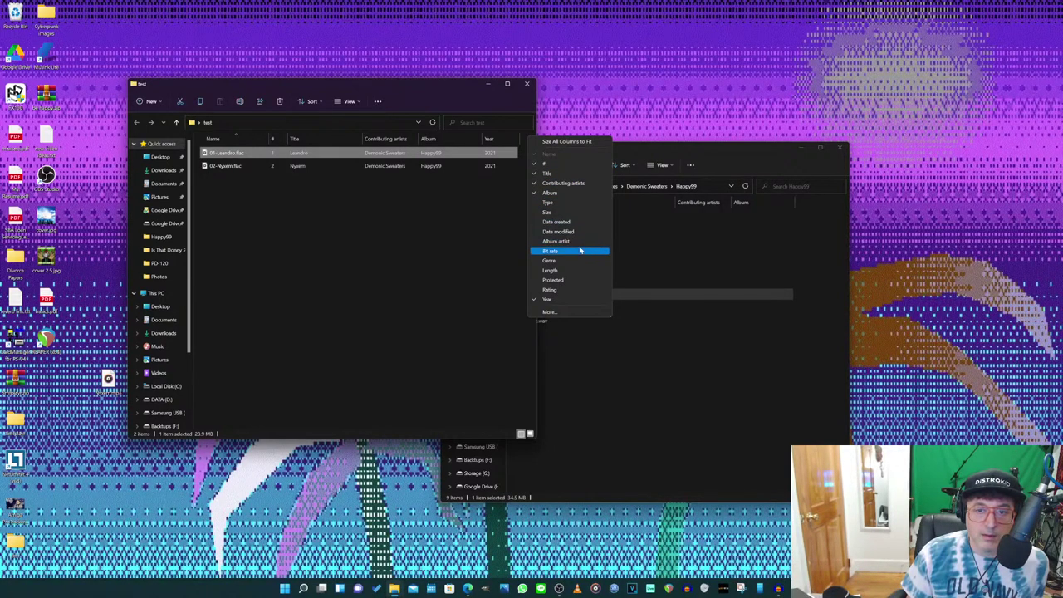
click(579, 241)
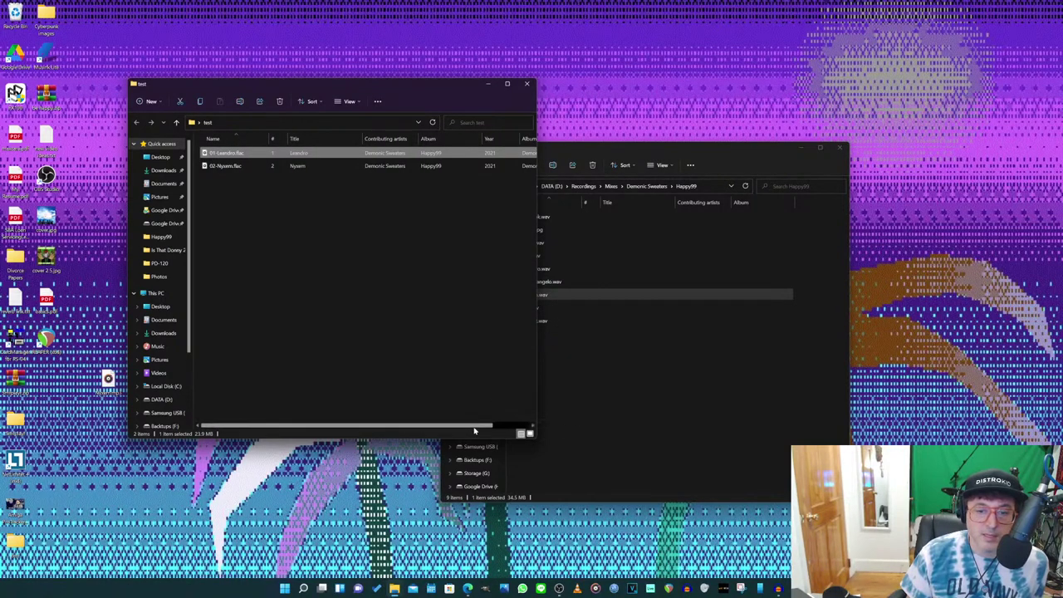
drag(476, 428, 513, 428)
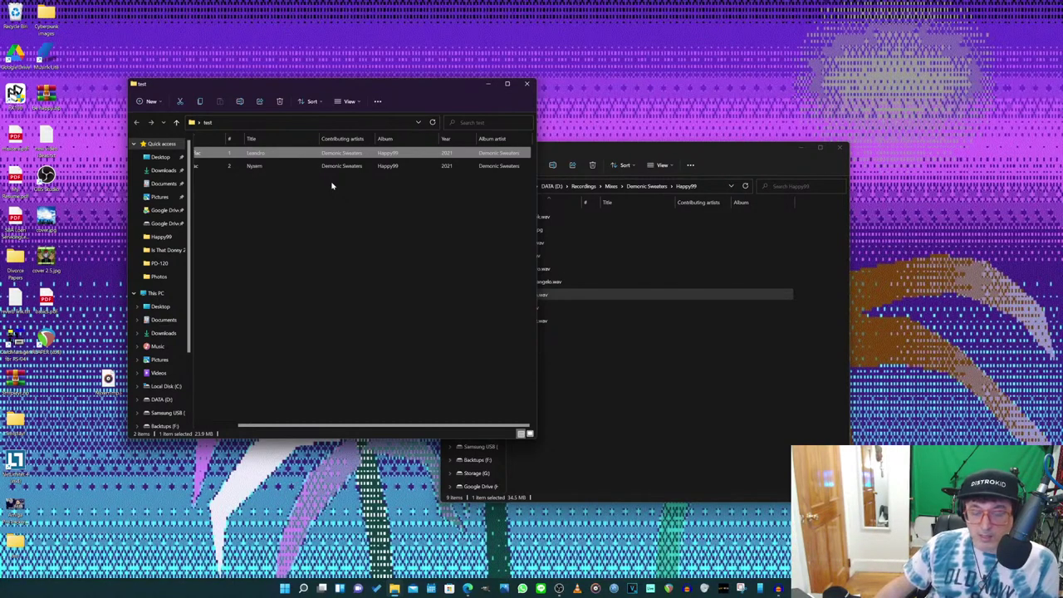
Step: Open 01-Leandro.flac in Groove Music, check its track information in the player, and close the player
right_click(255, 155)
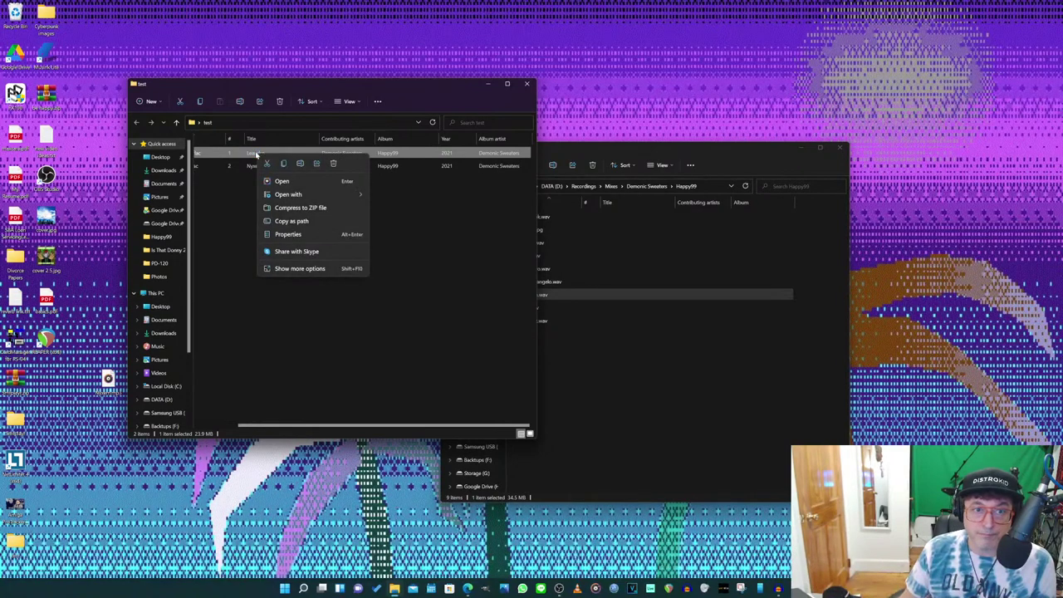
mouse_move(293, 194)
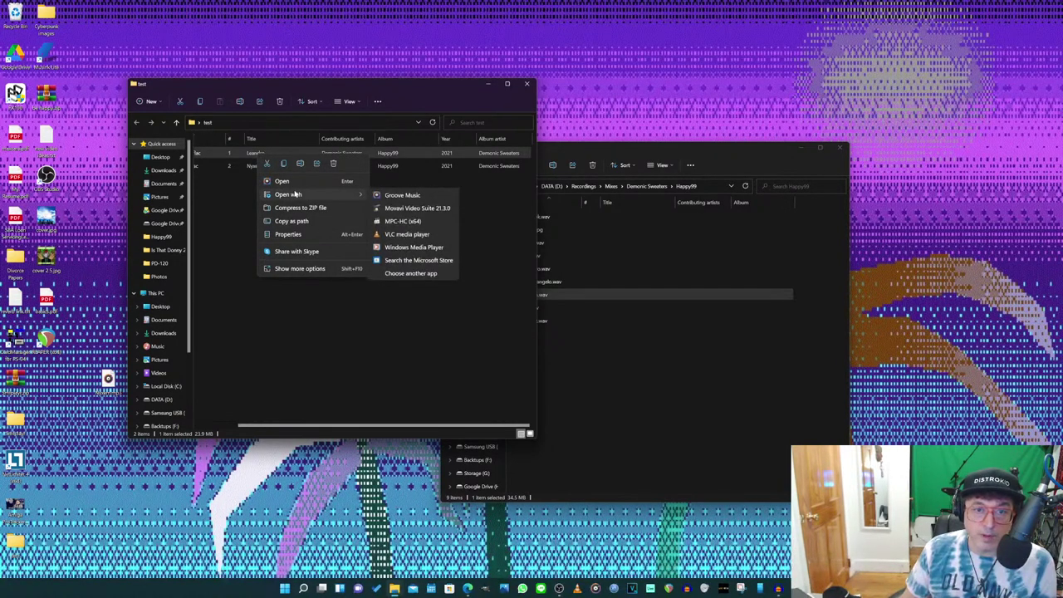
click(388, 196)
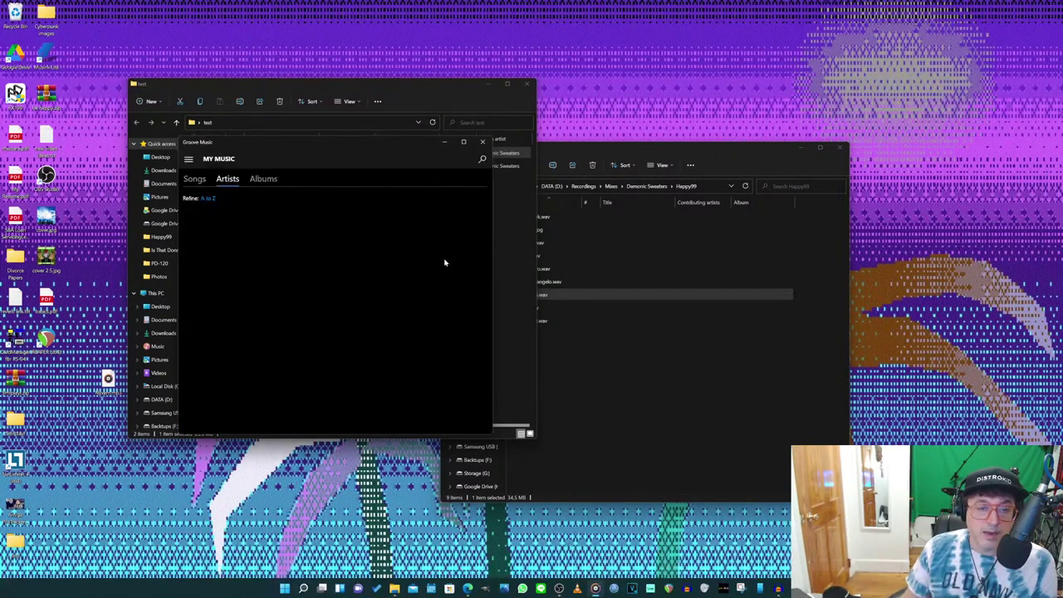
click(336, 409)
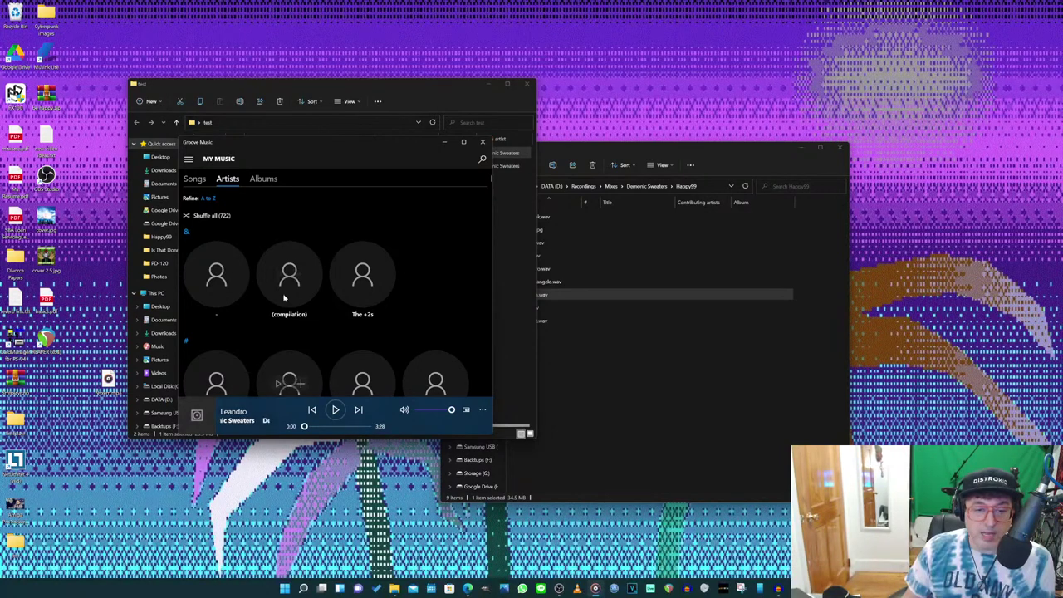
click(482, 141)
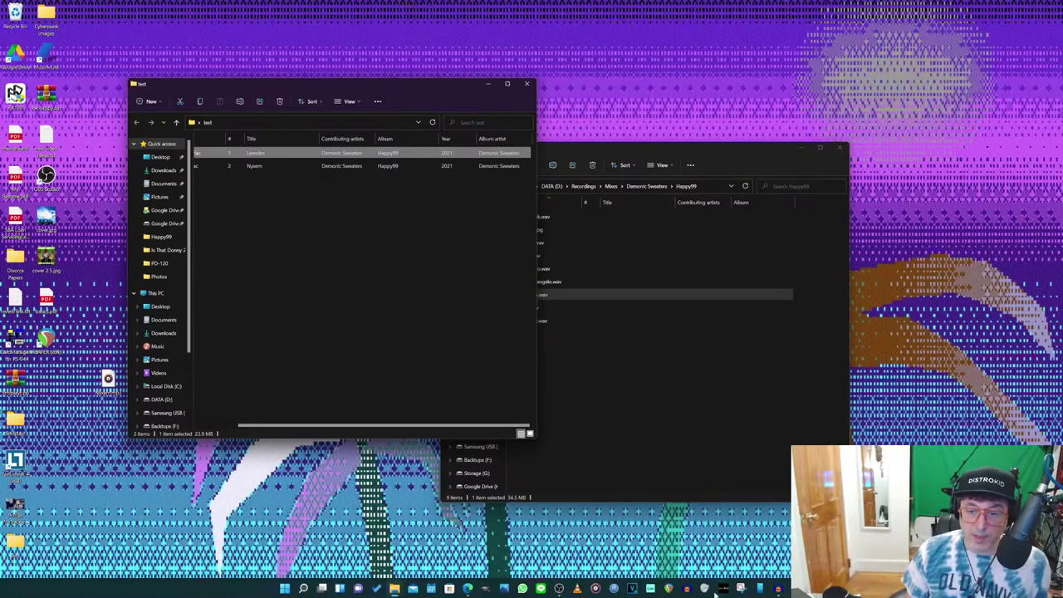
Step: Launch VLC media player and load both FLAC files from the "test" folder into its playlist
click(578, 588)
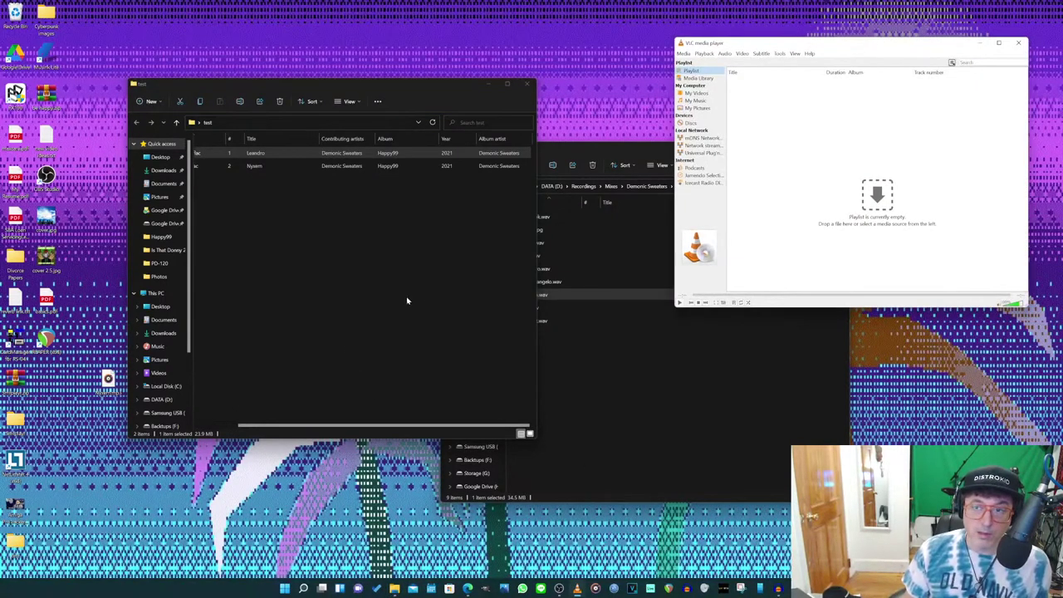
drag(407, 302, 842, 167)
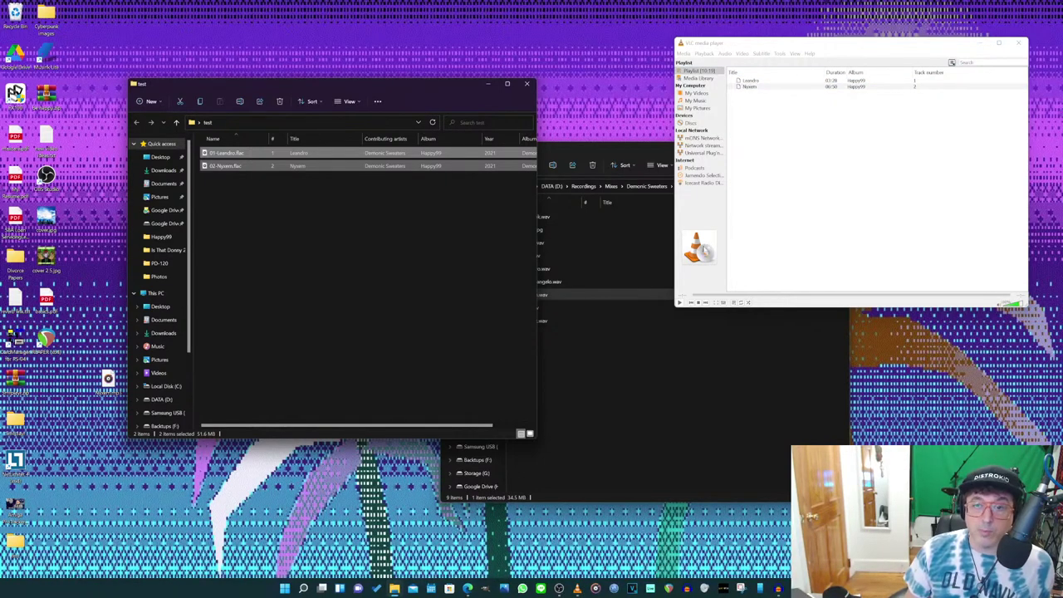
click(312, 228)
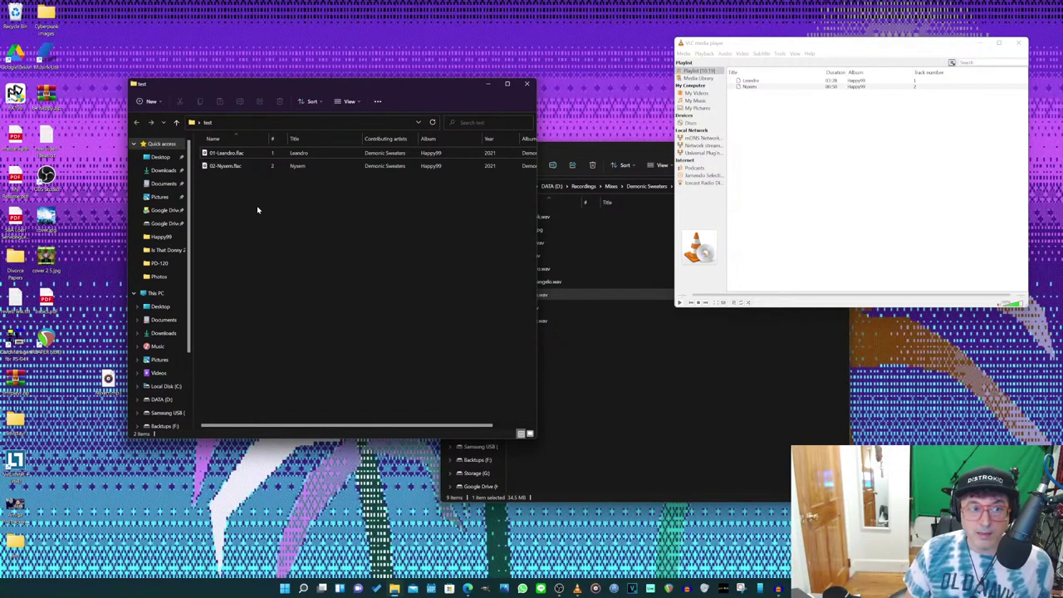
Step: Move cover.jpg from the desktop into the "test" folder and play the Leandro track in VLC to check the cover art
click(46, 214)
drag(45, 214, 291, 230)
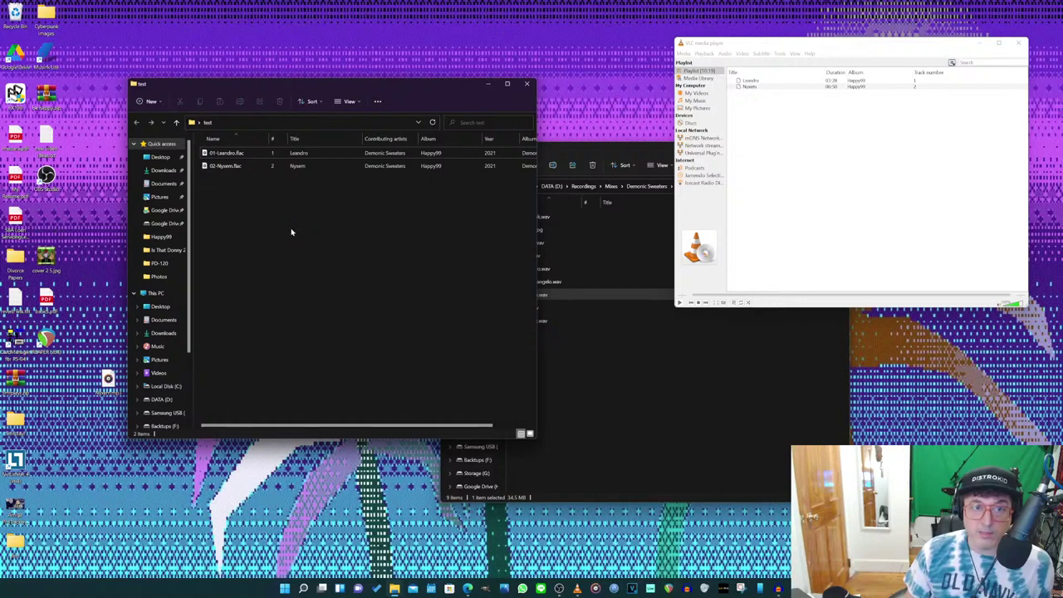
double_click(750, 80)
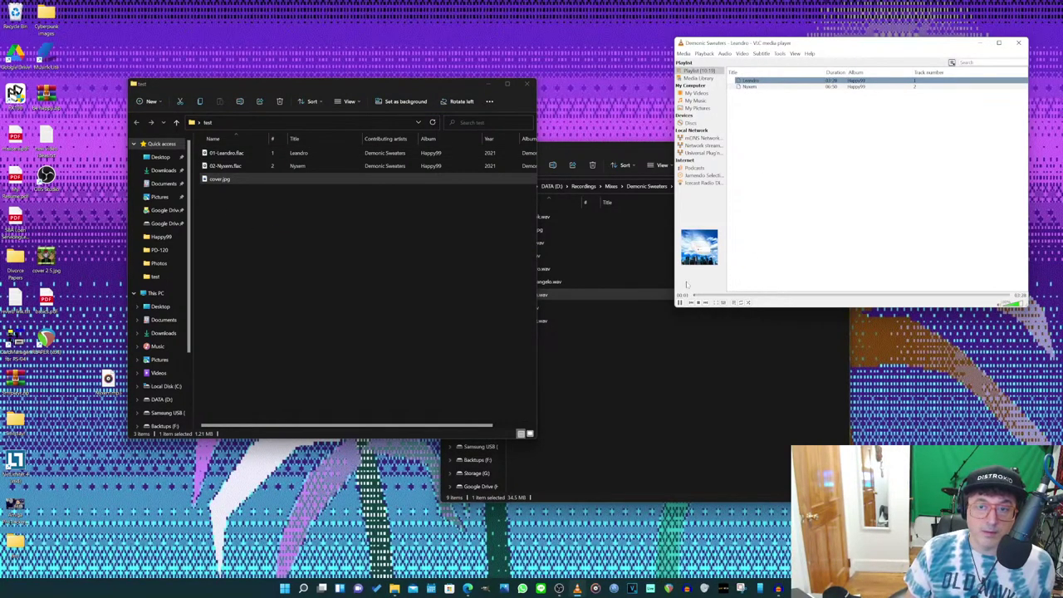
click(698, 303)
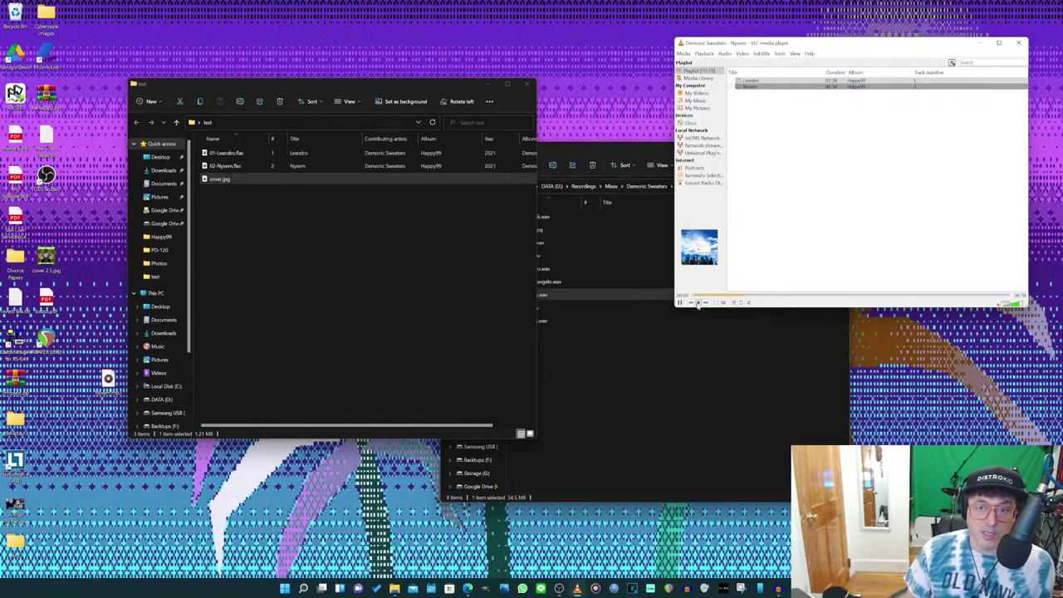
key(ctrl+i)
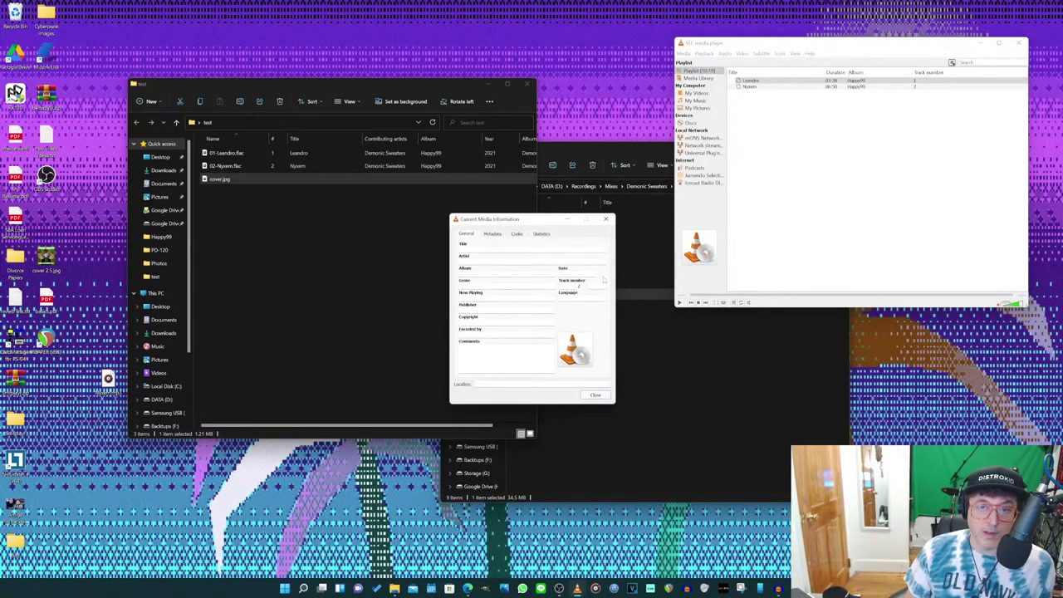
click(607, 217)
Step: Move cover.jpg out of the "test" folder back to the desktop and close VLC
click(312, 228)
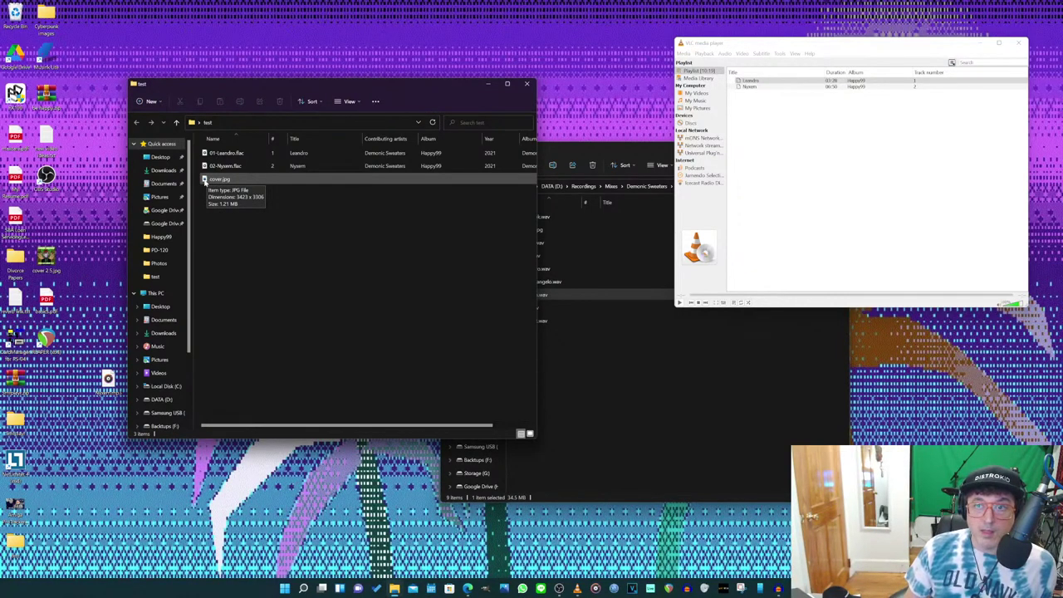
drag(204, 181, 48, 218)
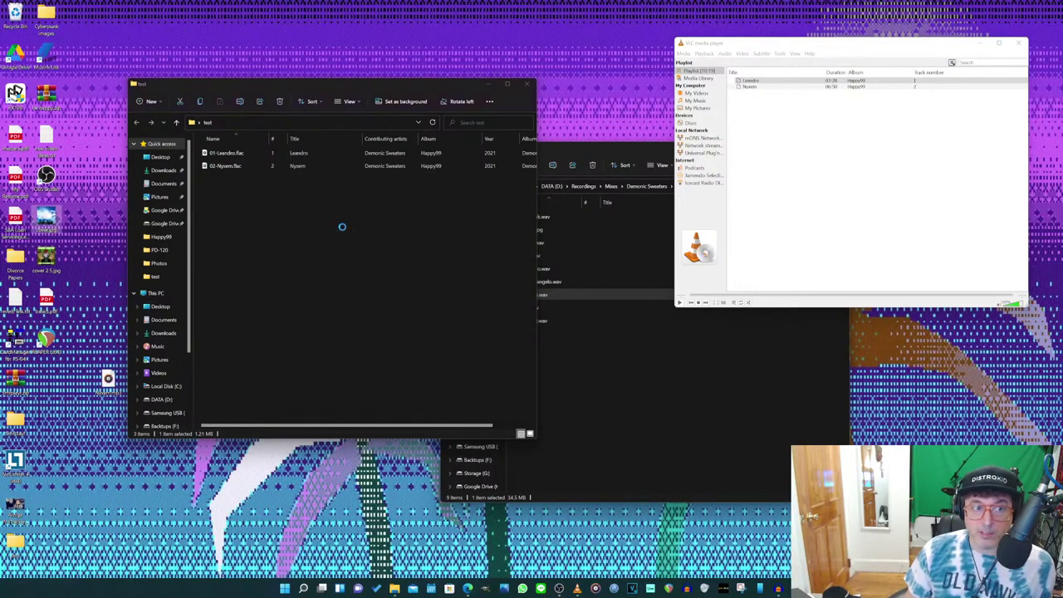
click(1018, 45)
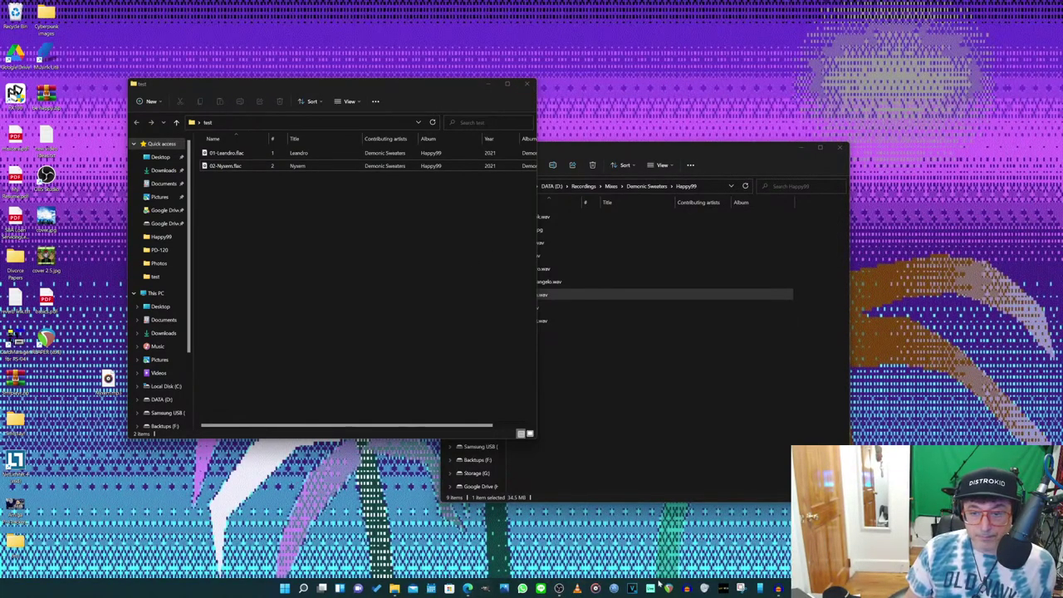
Step: Switch back to Audacity and delete the second song's track and the label track, keeping only the Leandro track
click(779, 588)
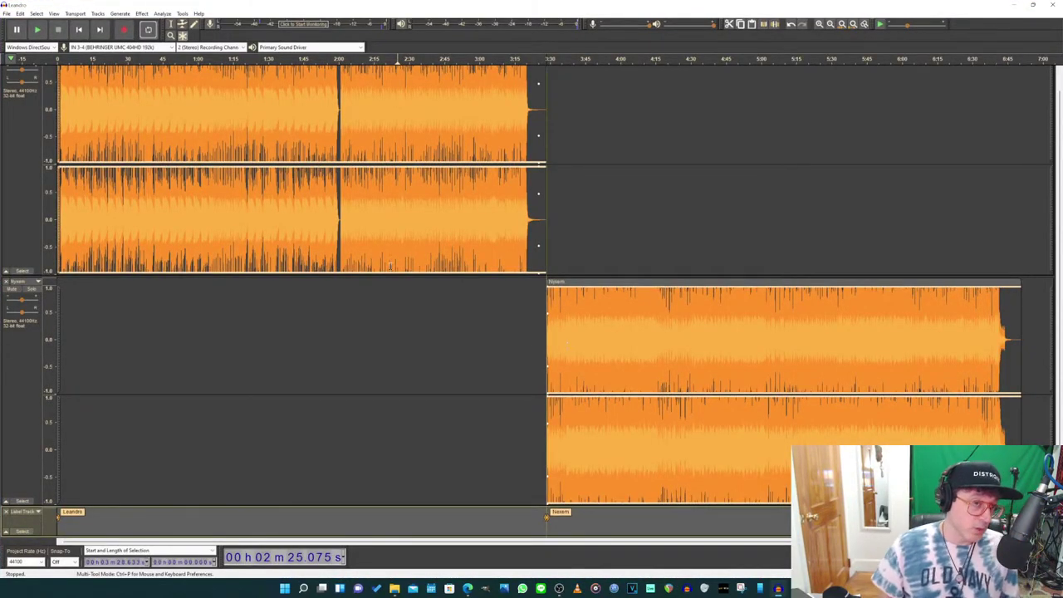
click(15, 125)
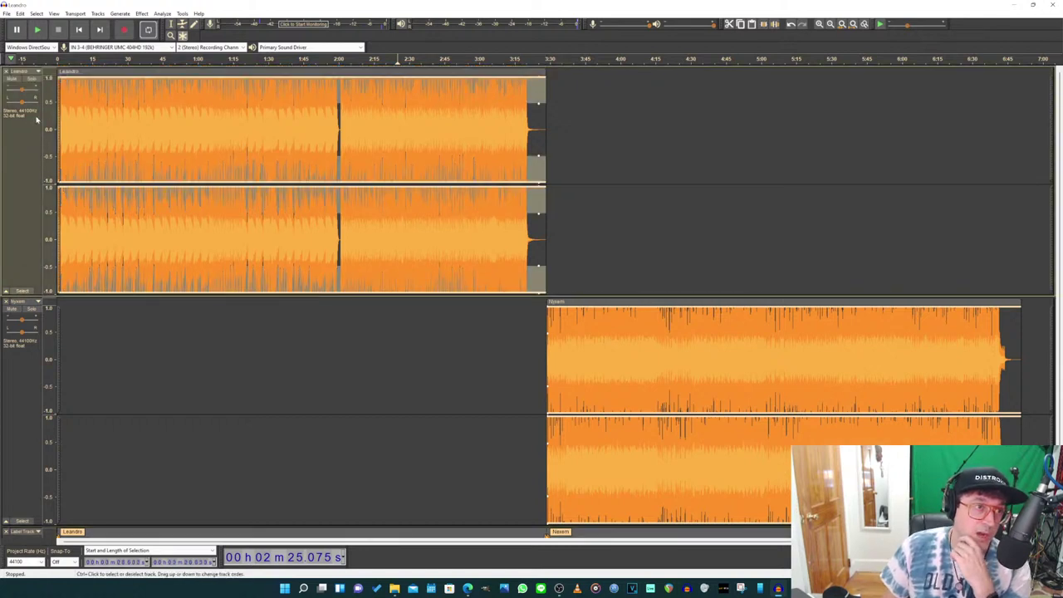
click(656, 315)
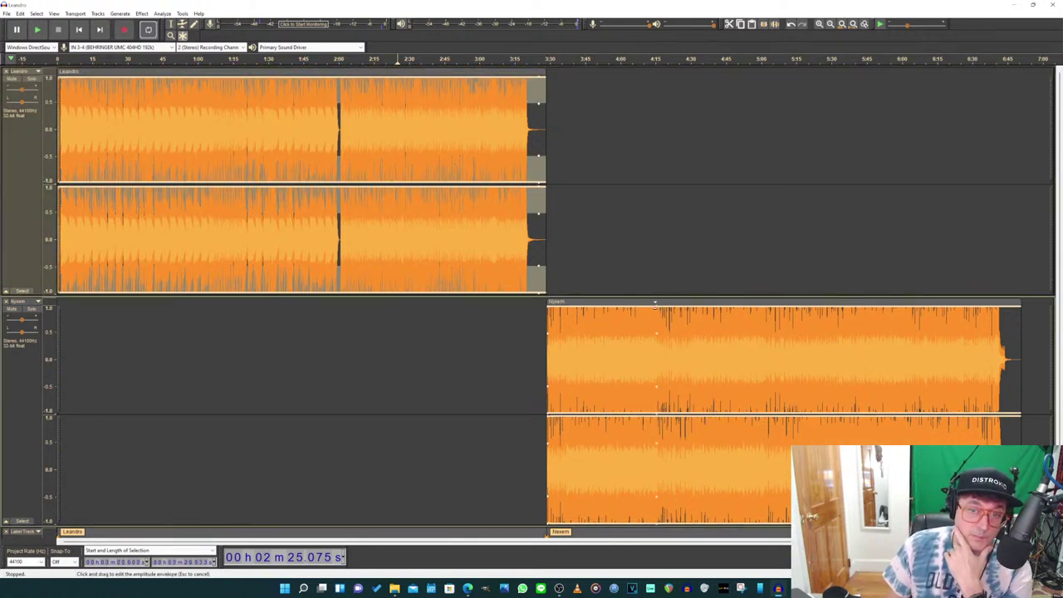
click(6, 302)
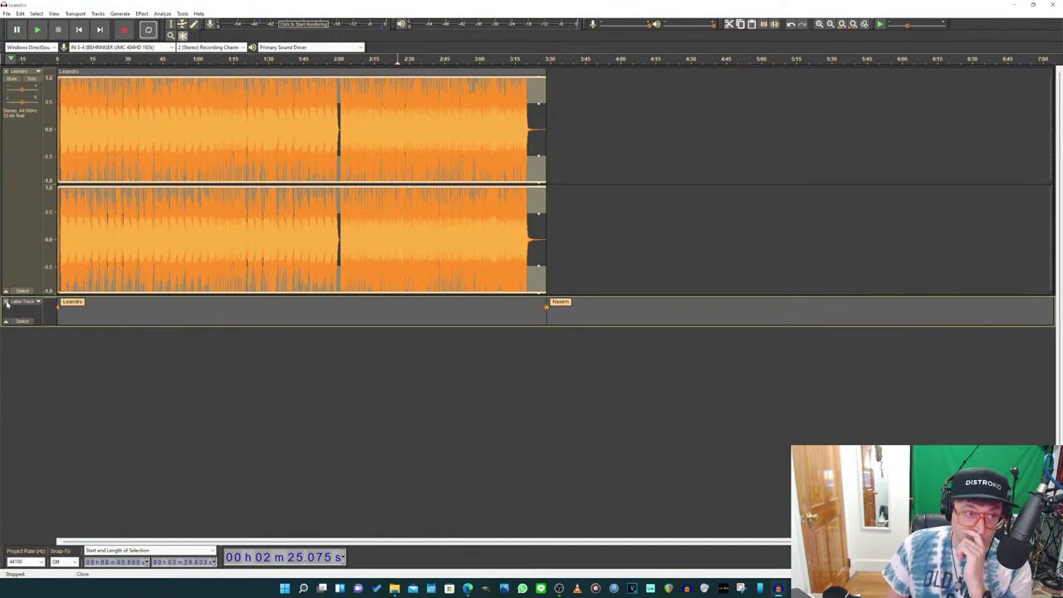
click(6, 302)
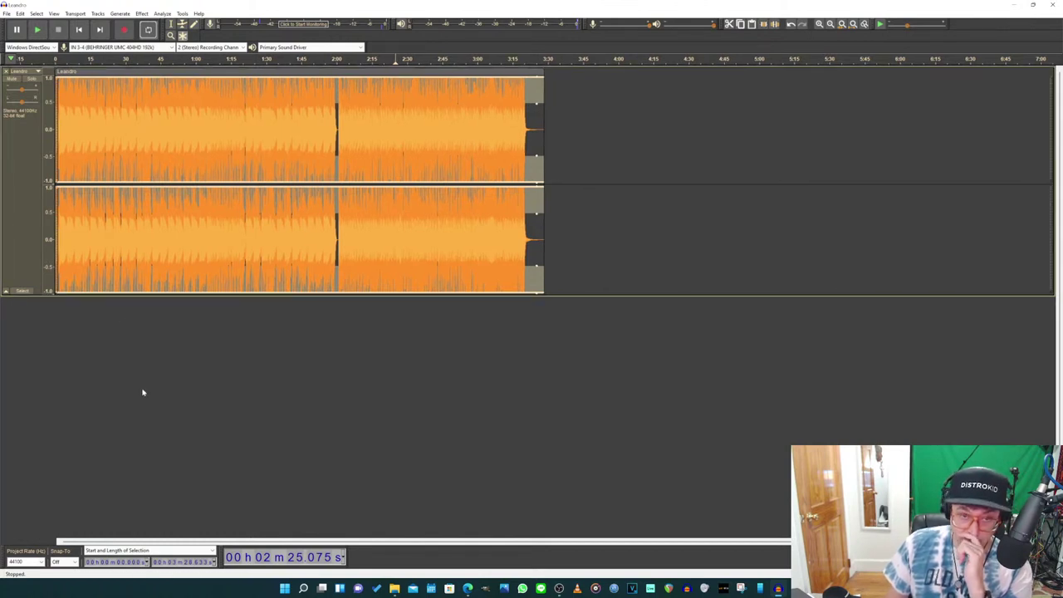
click(108, 346)
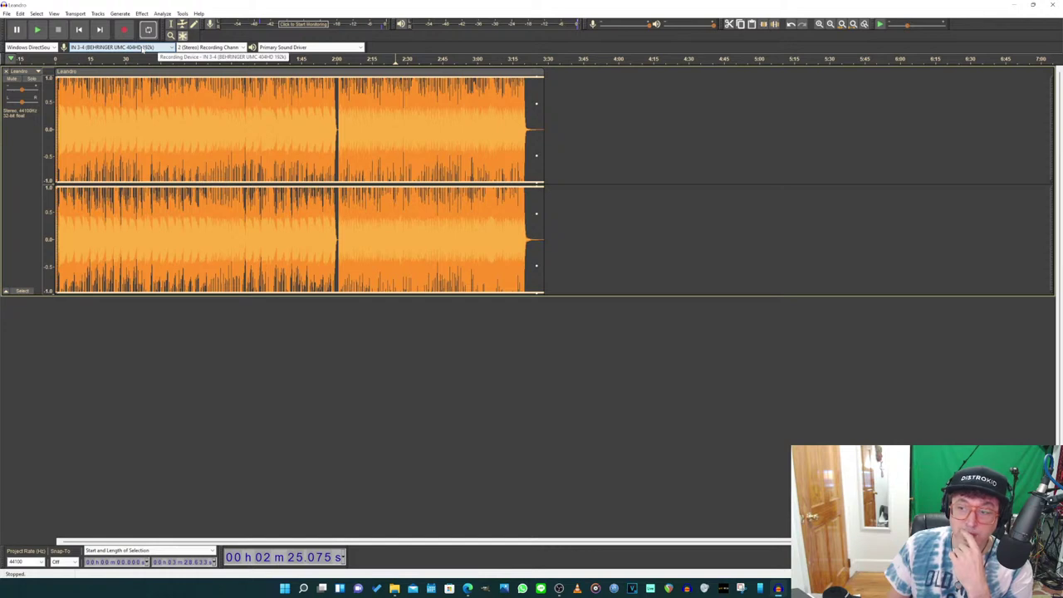
Step: Set the recording device to IN 1-2 (BEHRINGER UMC 404HD 192k) and record a test take of about 9 seconds
click(143, 49)
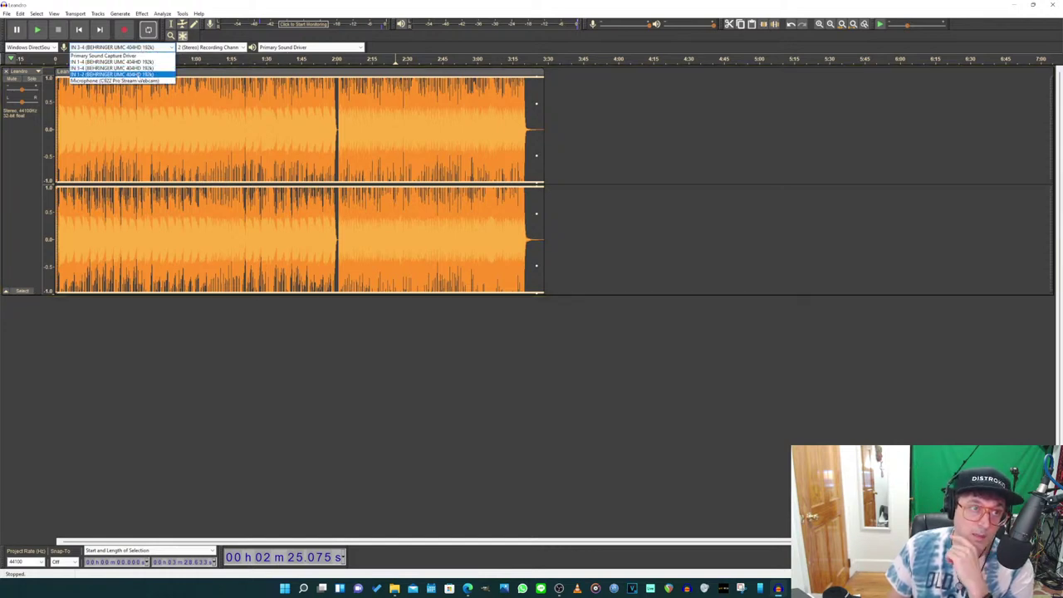
click(137, 74)
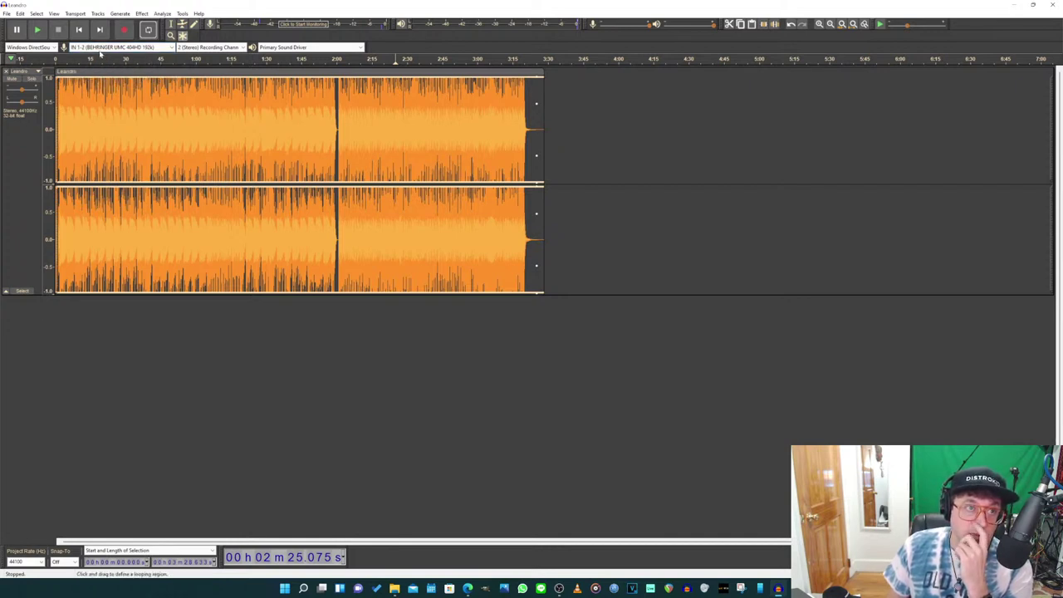
click(124, 29)
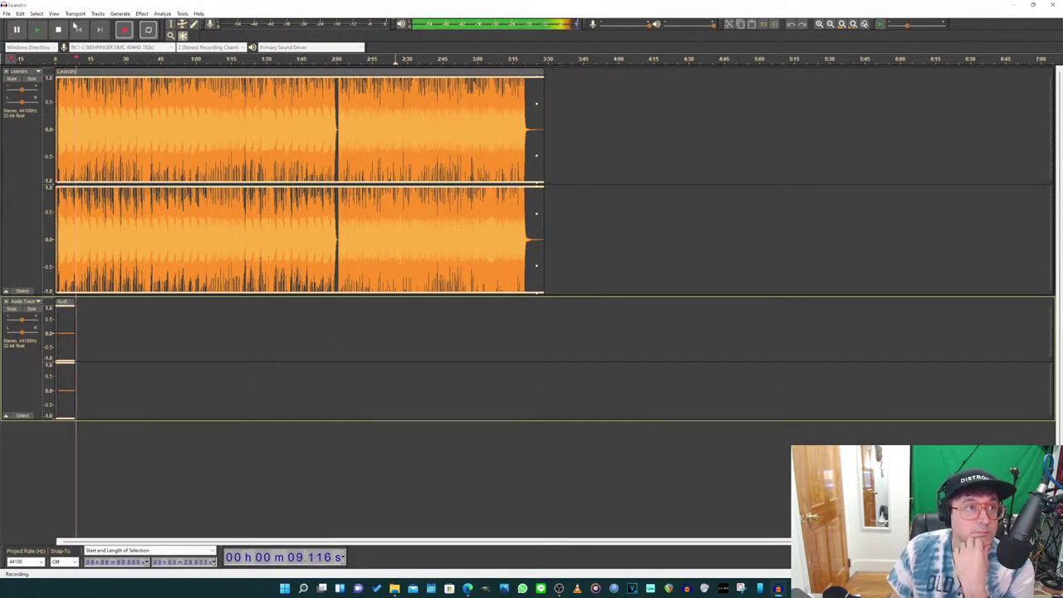
key(space)
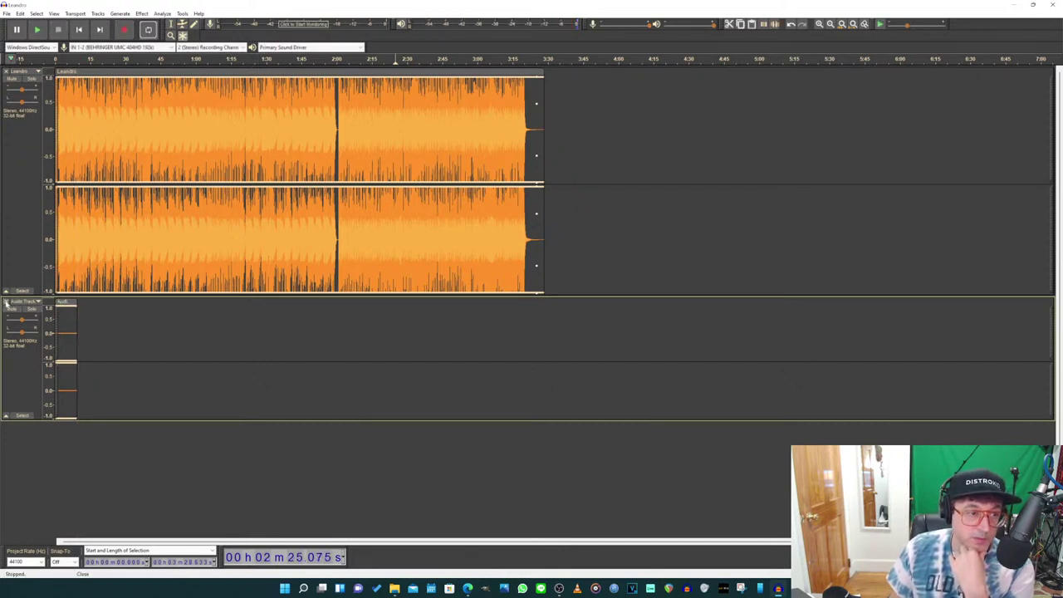
Step: Delete the test recording's track and select the whole Leandro track
click(6, 301)
click(13, 217)
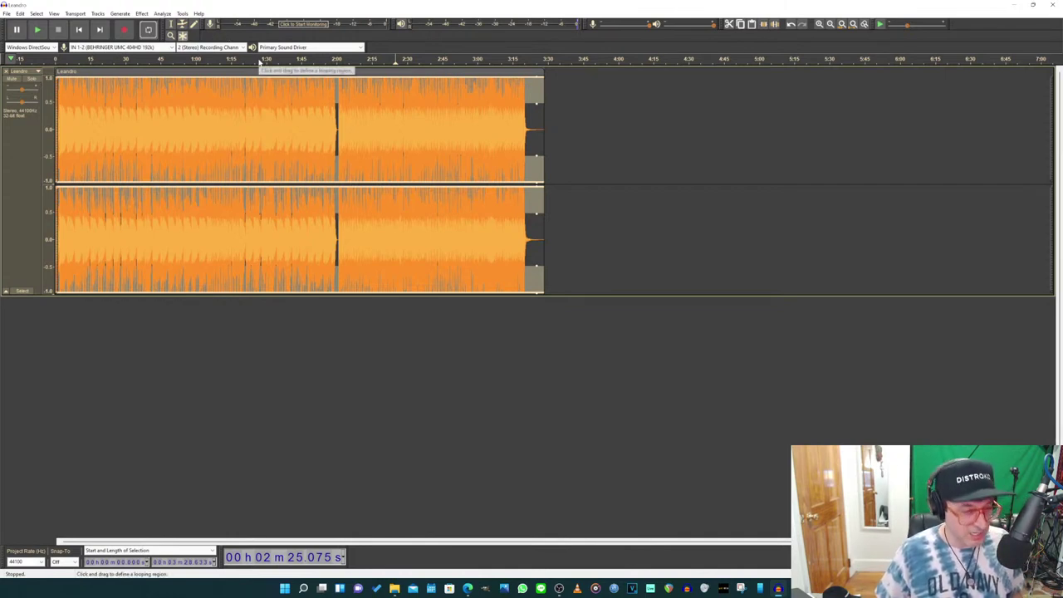
Step: Search the computer for "midi" and launch MIDI-OX
key(super)
text(m)
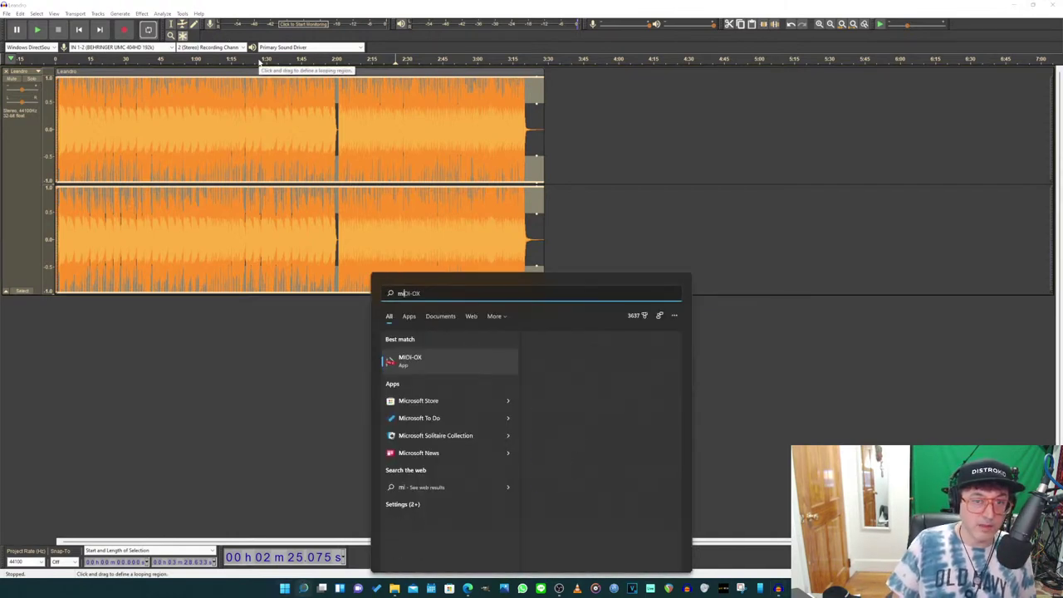
text(i)
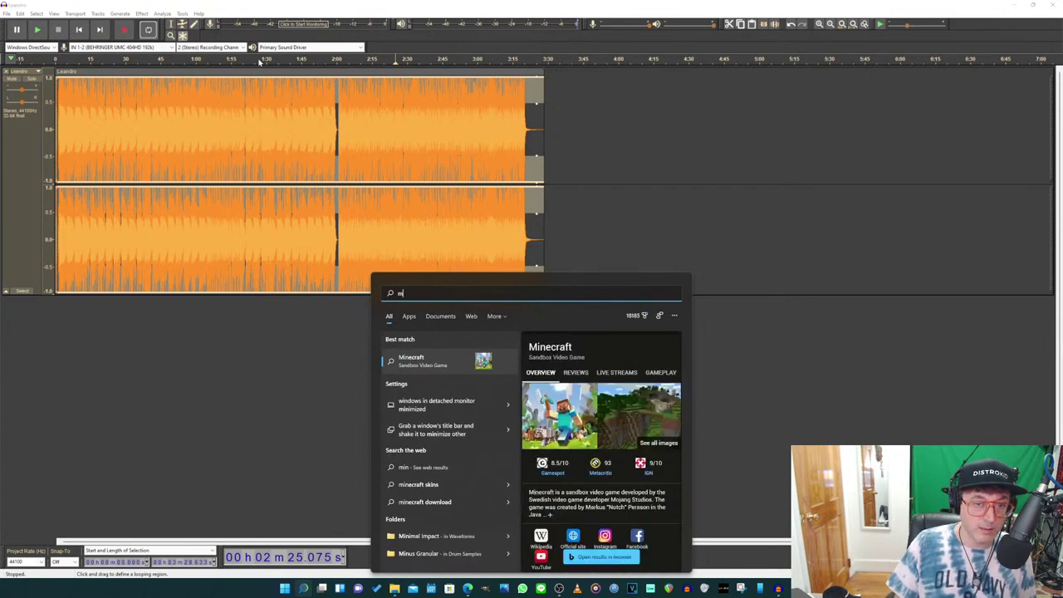
text(di)
key(Return)
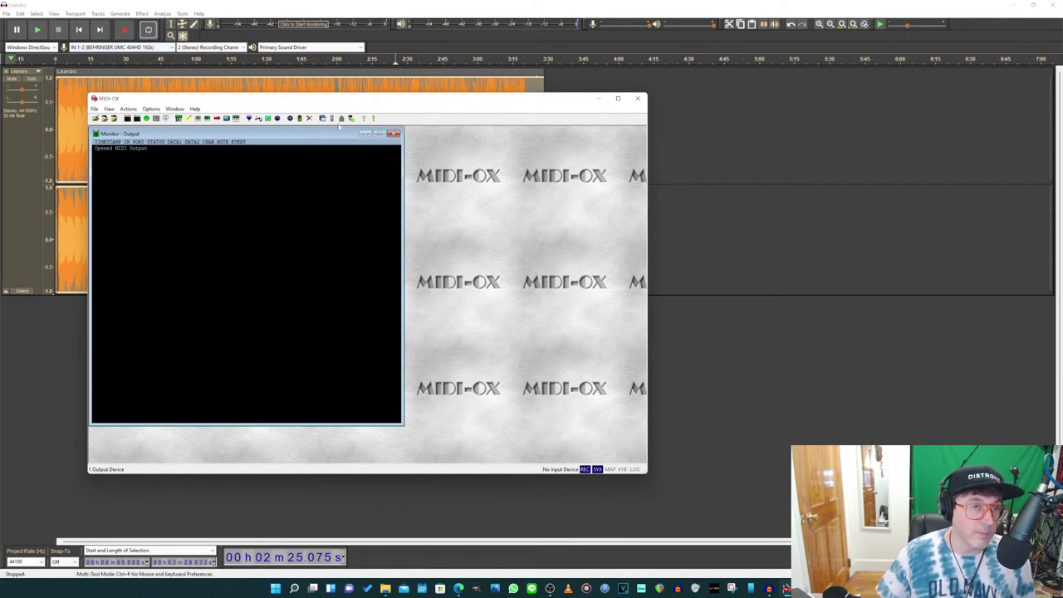
Step: Enable the DMK25 keyboard as the MIDI input alongside the MODEL D output in MIDI-OX's device settings
drag(332, 97, 633, 93)
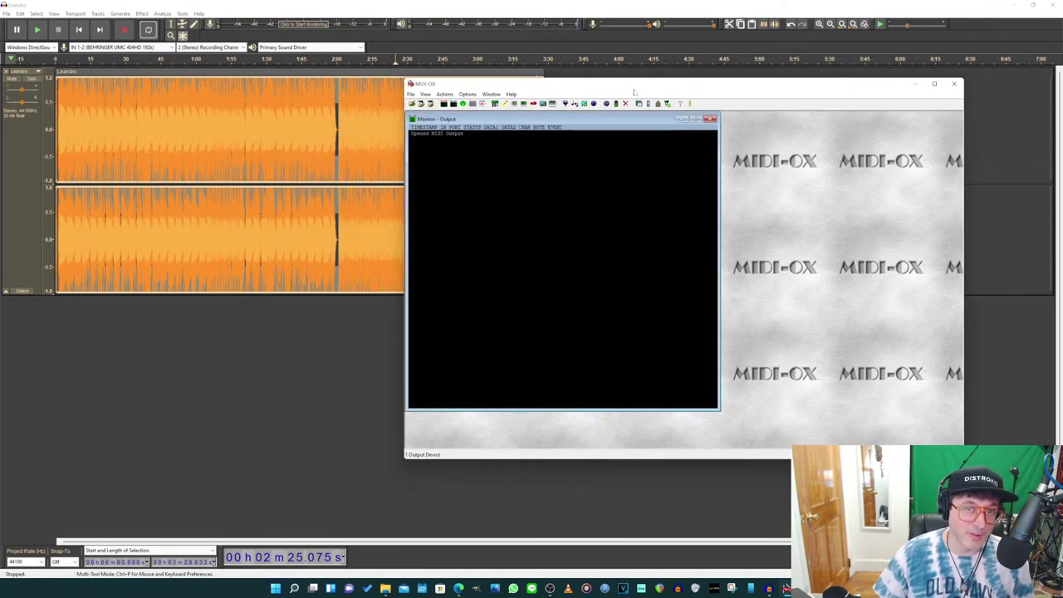
click(594, 103)
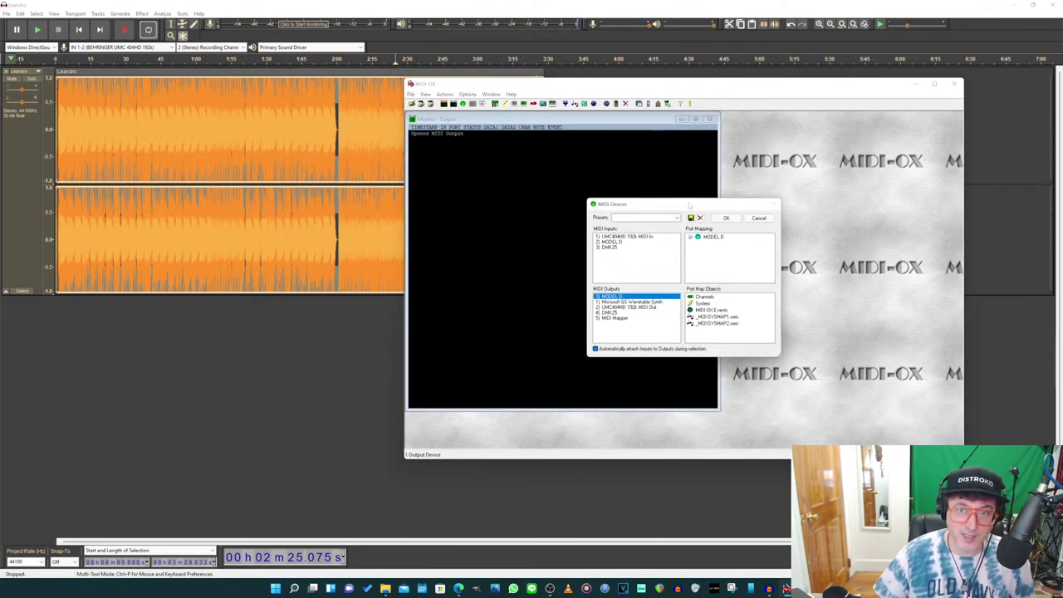
click(609, 247)
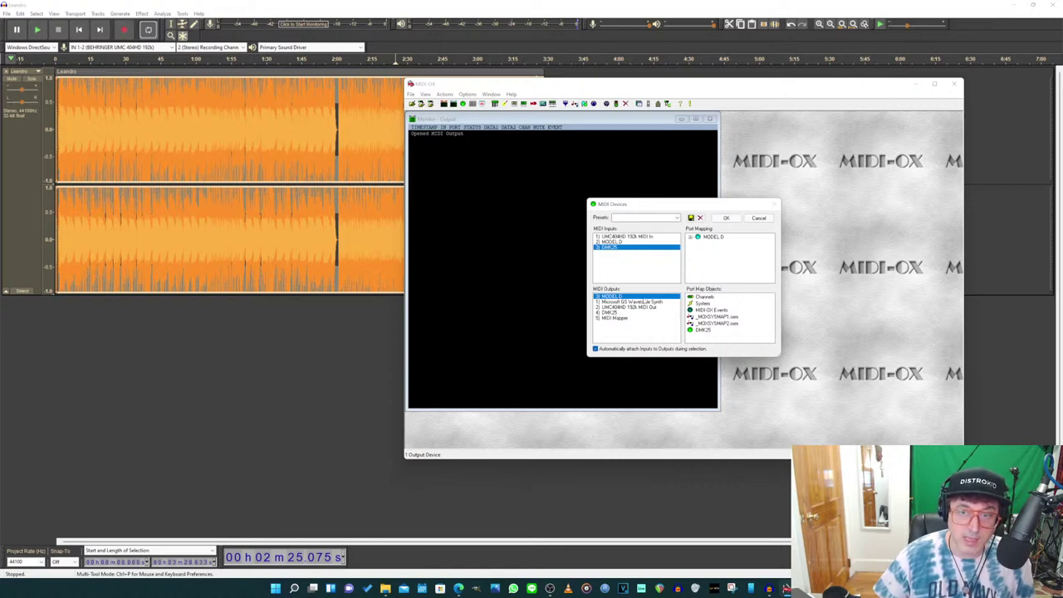
click(725, 217)
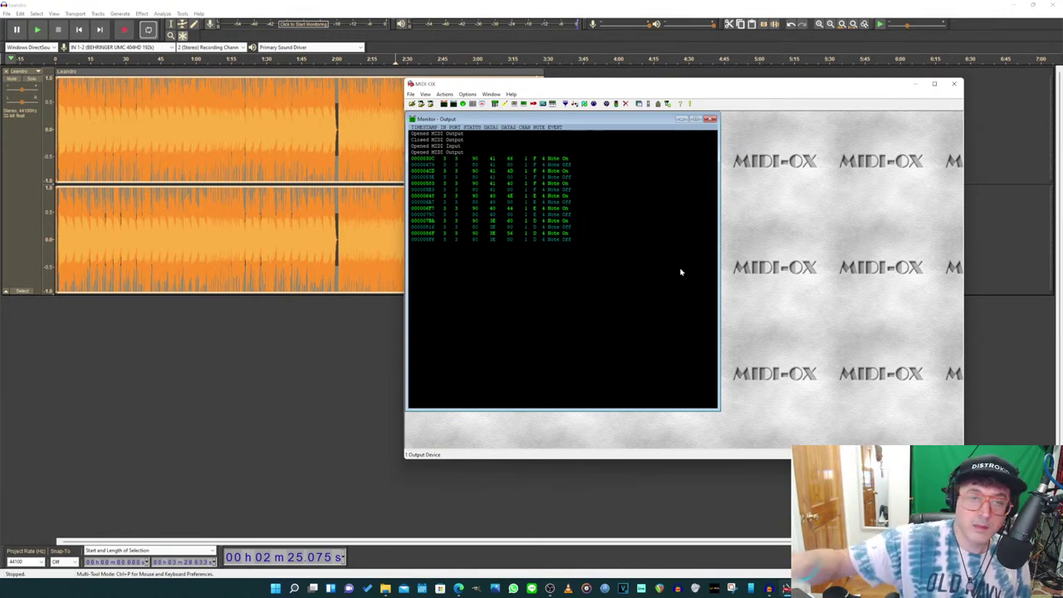
Step: Switch back to Audacity and set the recording device to IN 3-4 (BEHRINGER UMC 404HD 192k)
click(255, 367)
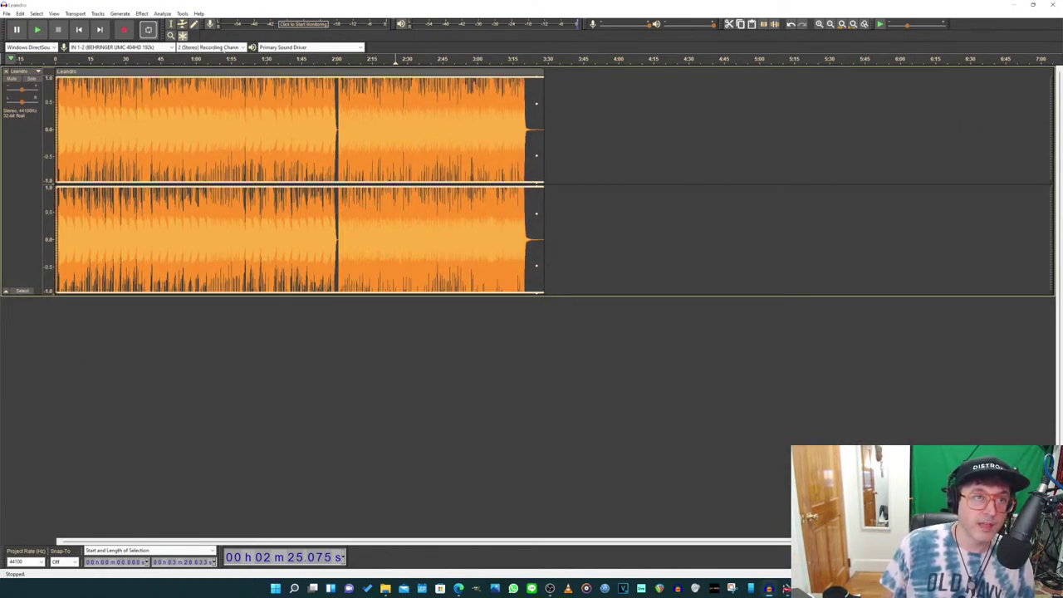
click(208, 47)
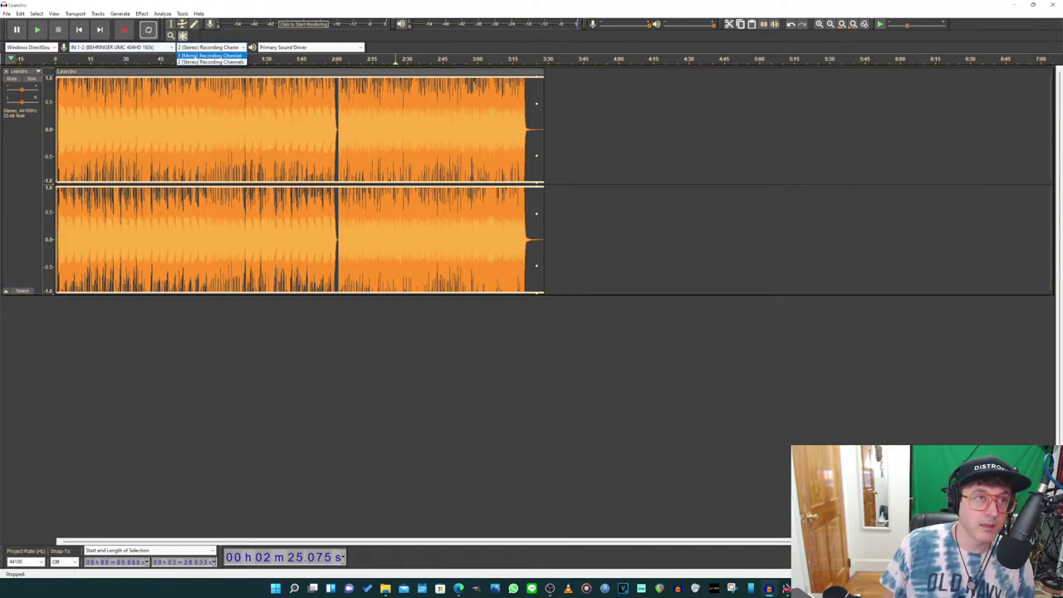
click(146, 51)
click(148, 50)
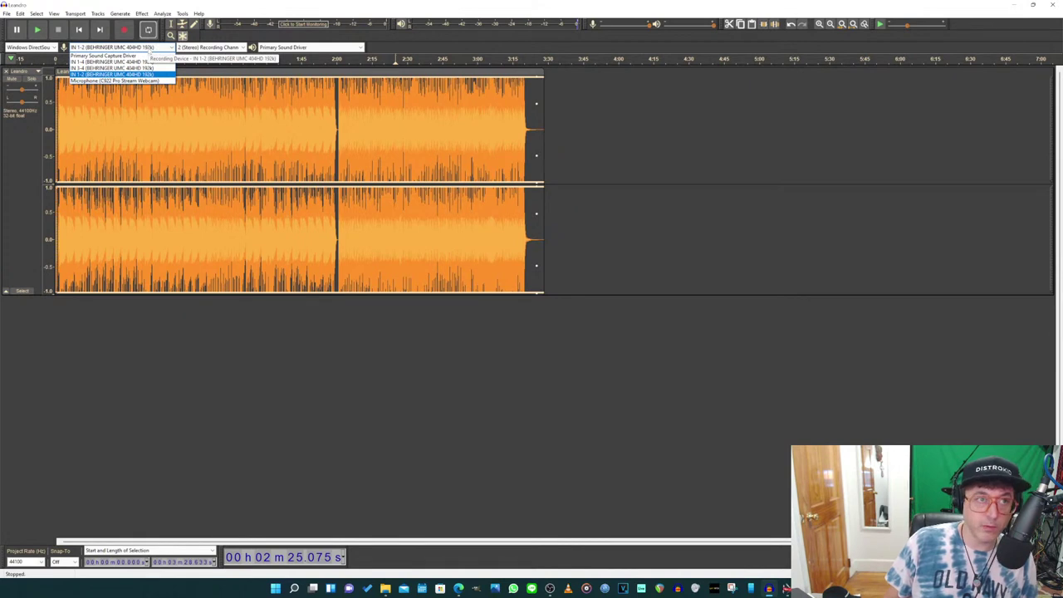
click(130, 68)
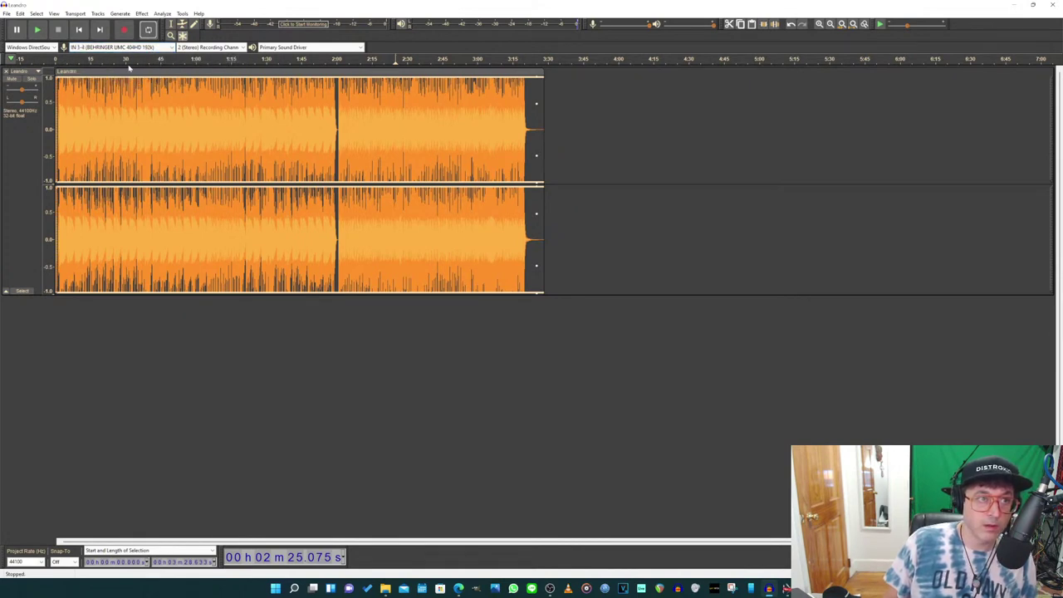
Step: Monitor the input level and record a stereo take of about 10 seconds along with the Leandro track
click(312, 24)
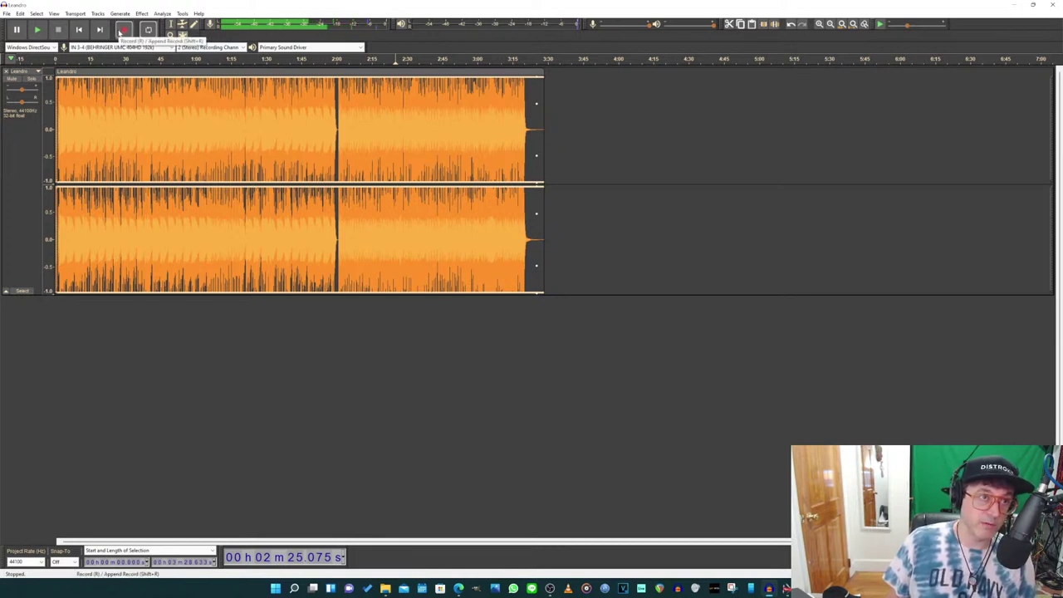
click(122, 31)
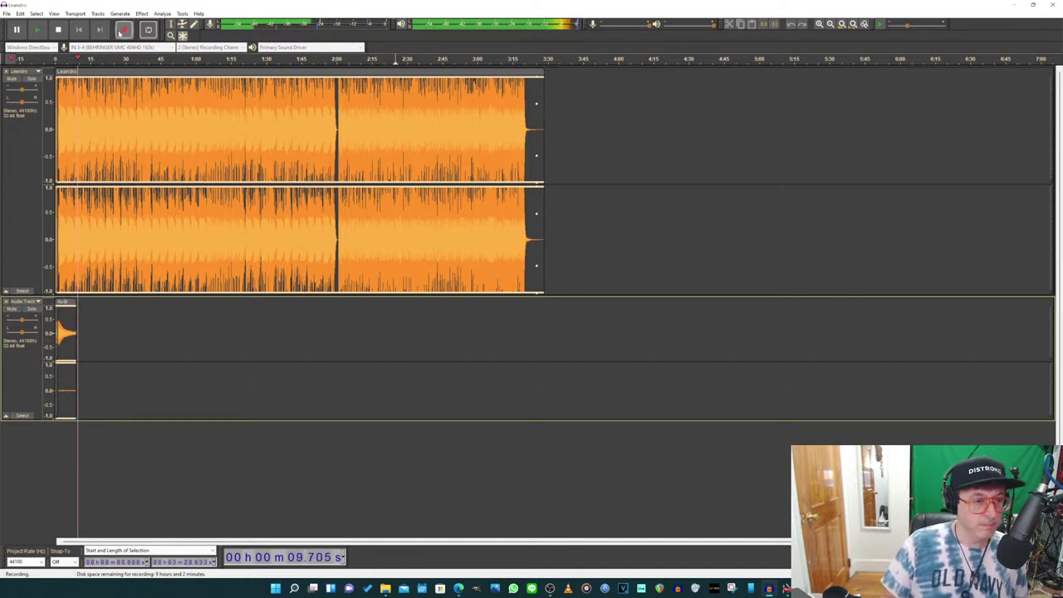
key(space)
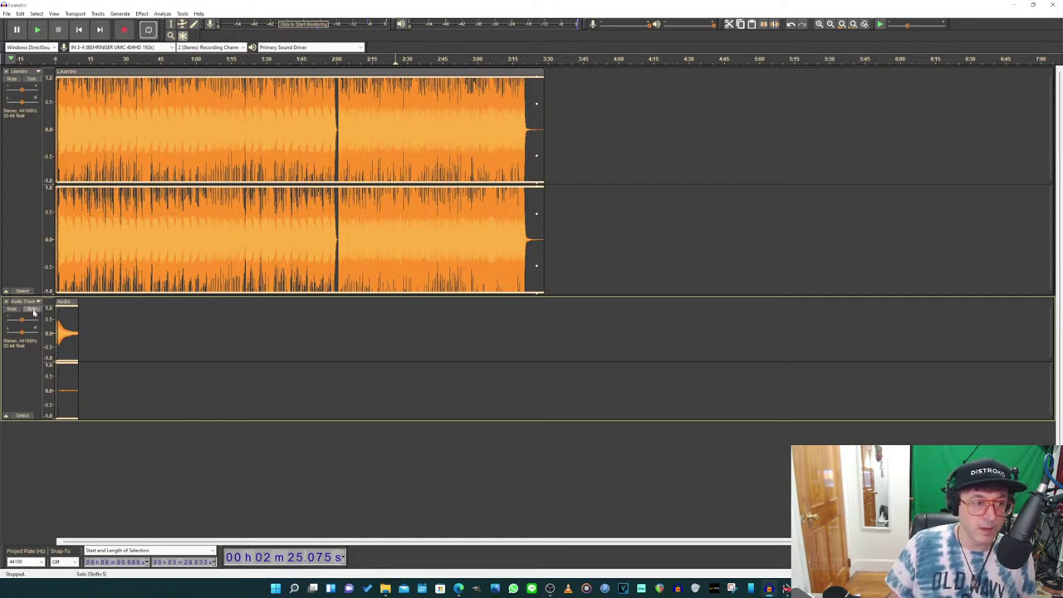
Step: Play the project from the start, solo the newly recorded track to hear it alone, and stop playback
key(space)
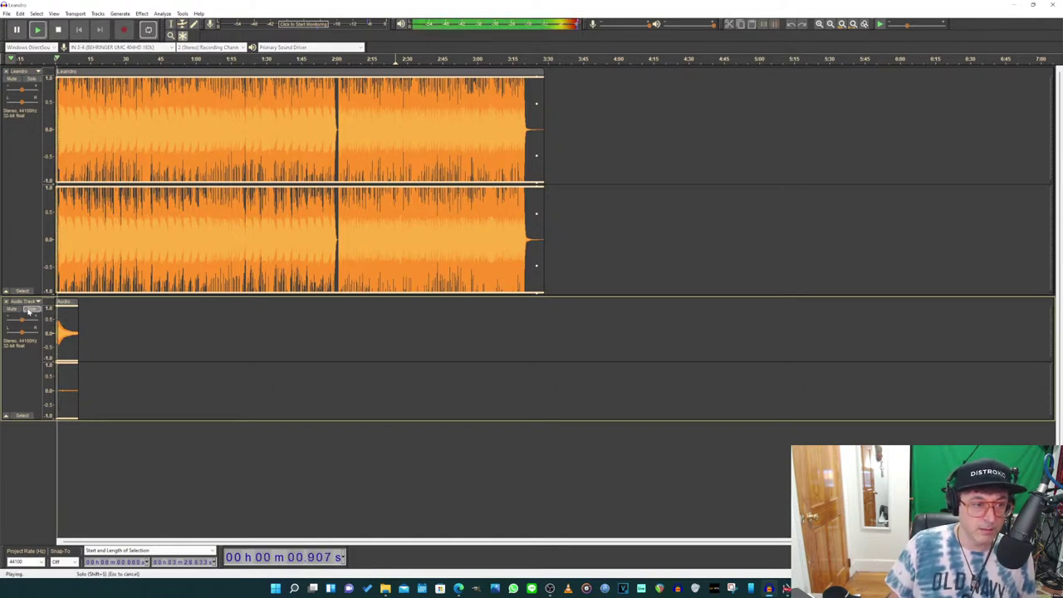
click(31, 310)
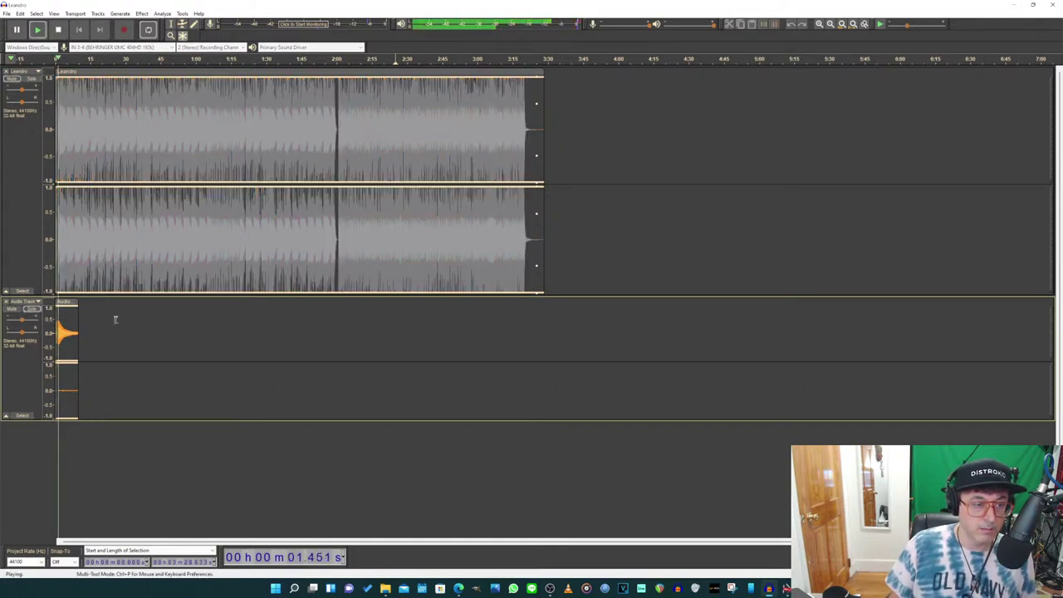
click(34, 365)
key(space)
Step: Split the recorded stereo track to mono and delete the silent channel's track
click(23, 301)
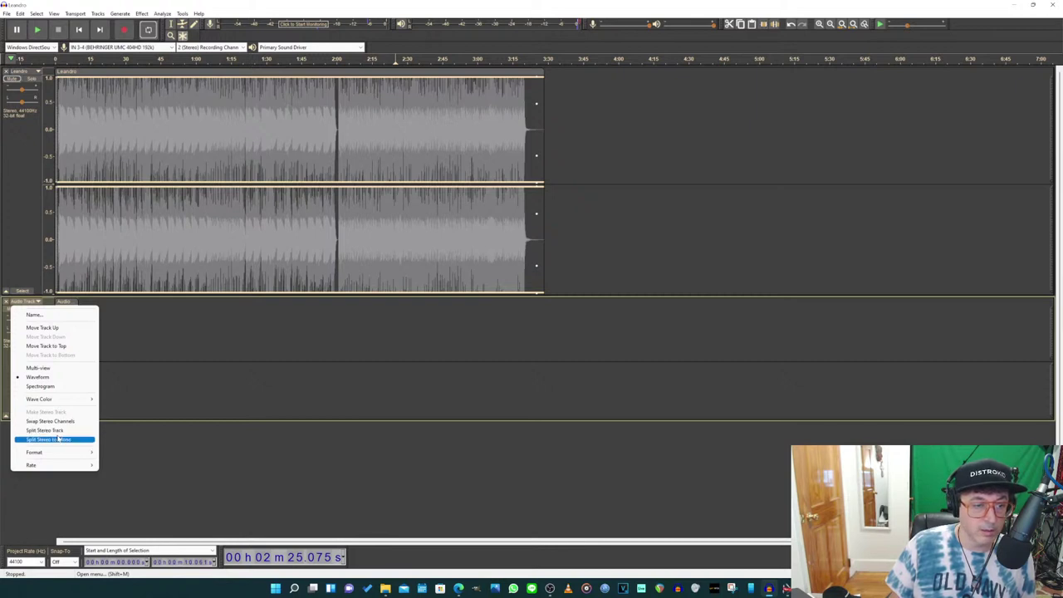
click(58, 439)
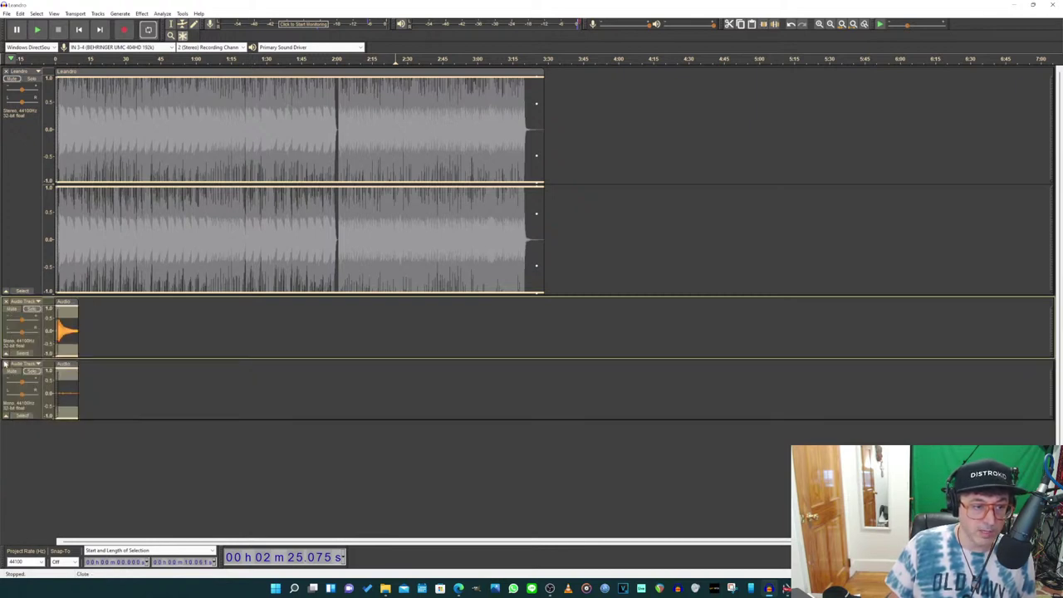
click(5, 364)
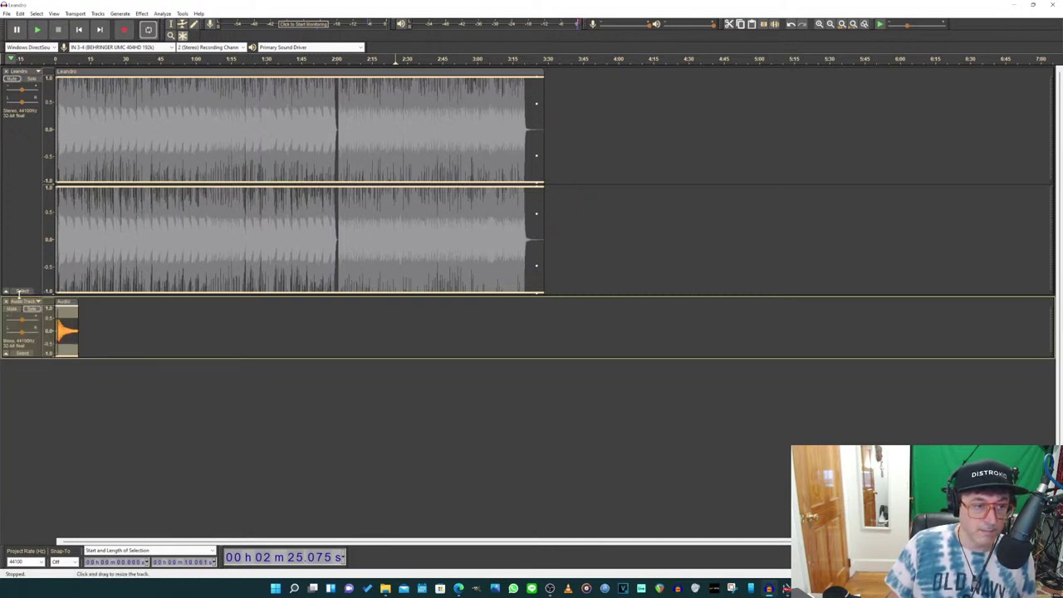
Step: Play back the soloed mono take, and restore the Leandro track by clearing the solo and mute states
click(20, 302)
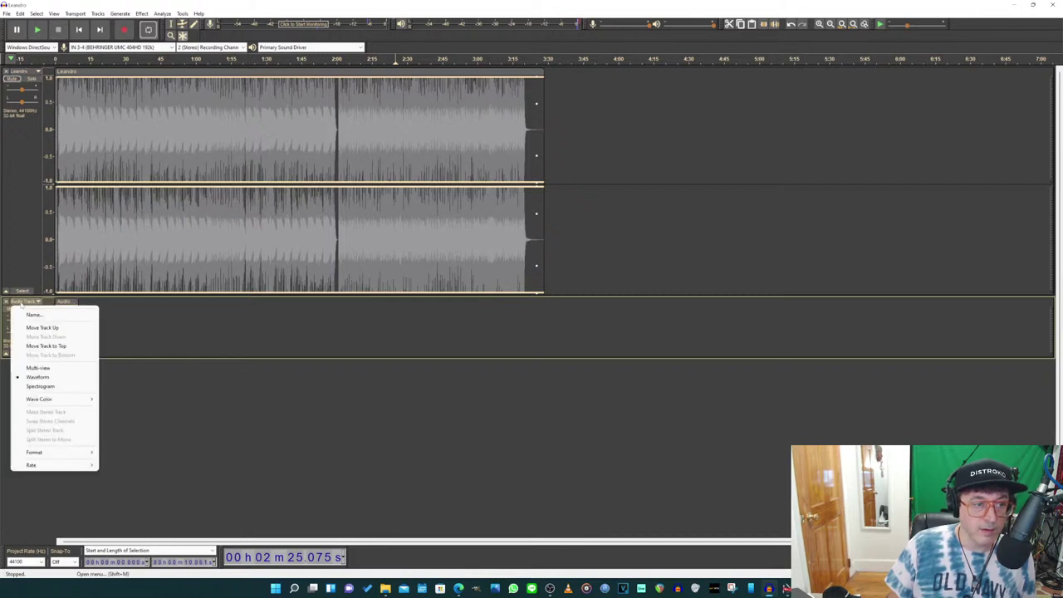
key(Escape)
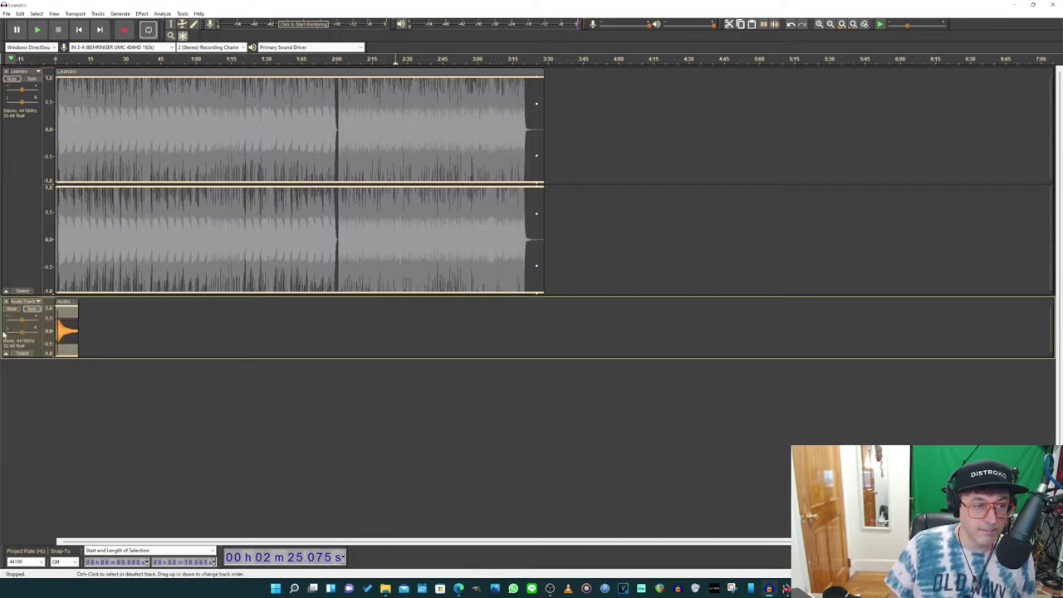
key(space)
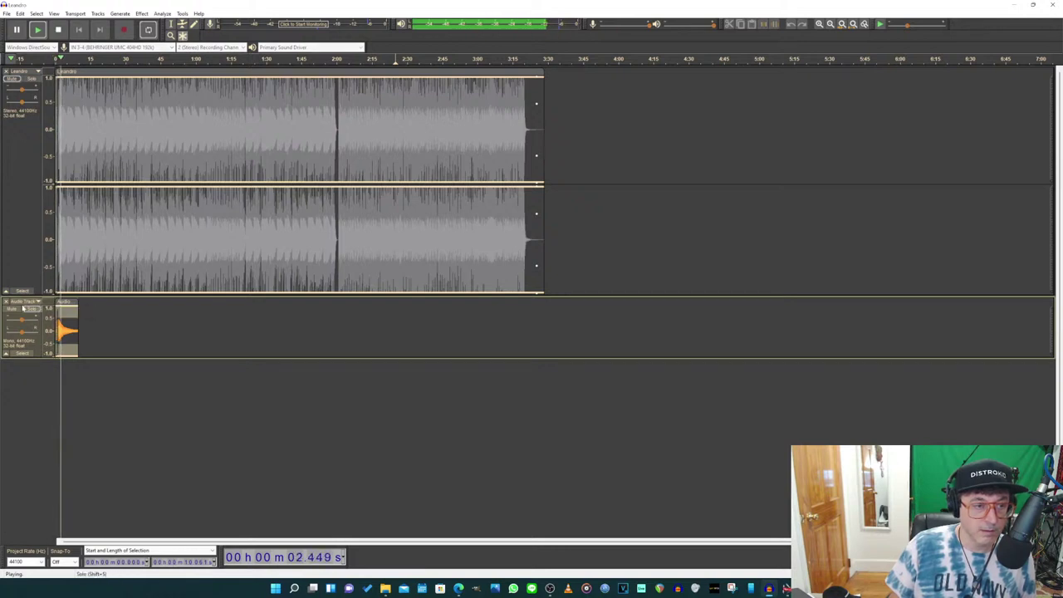
key(space)
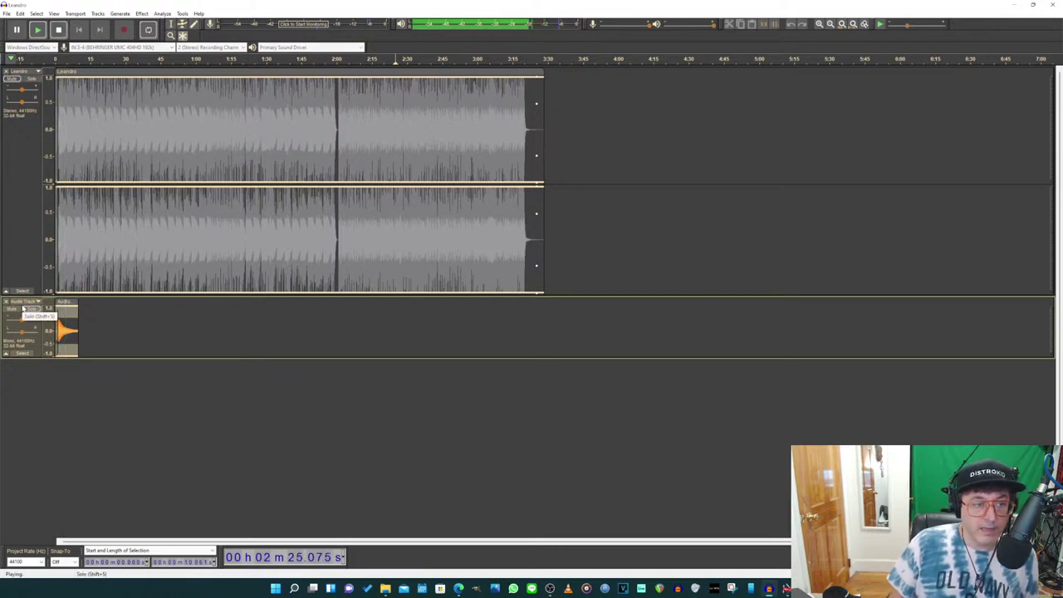
click(32, 242)
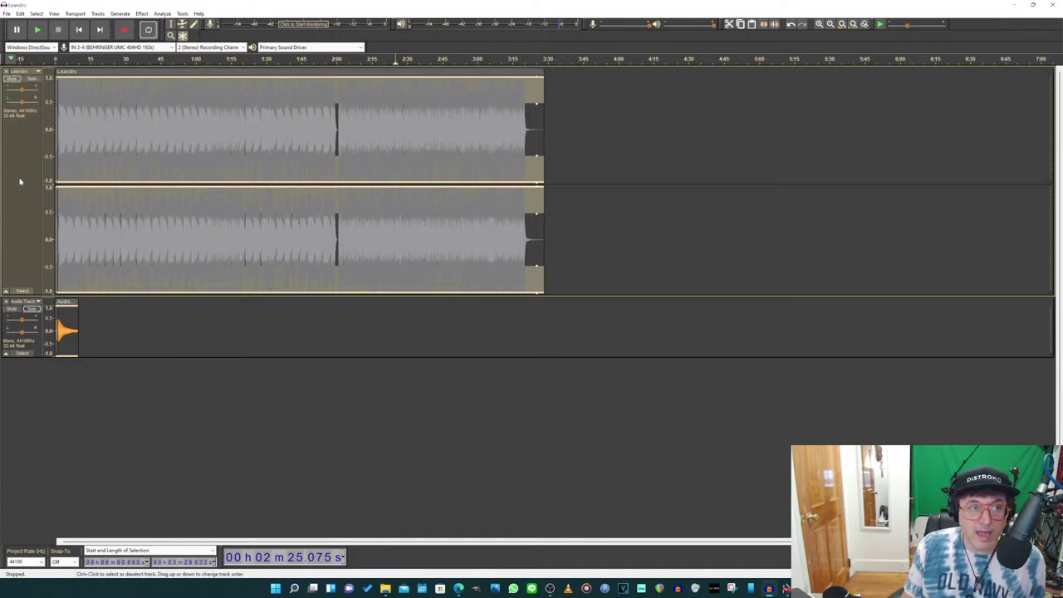
click(14, 80)
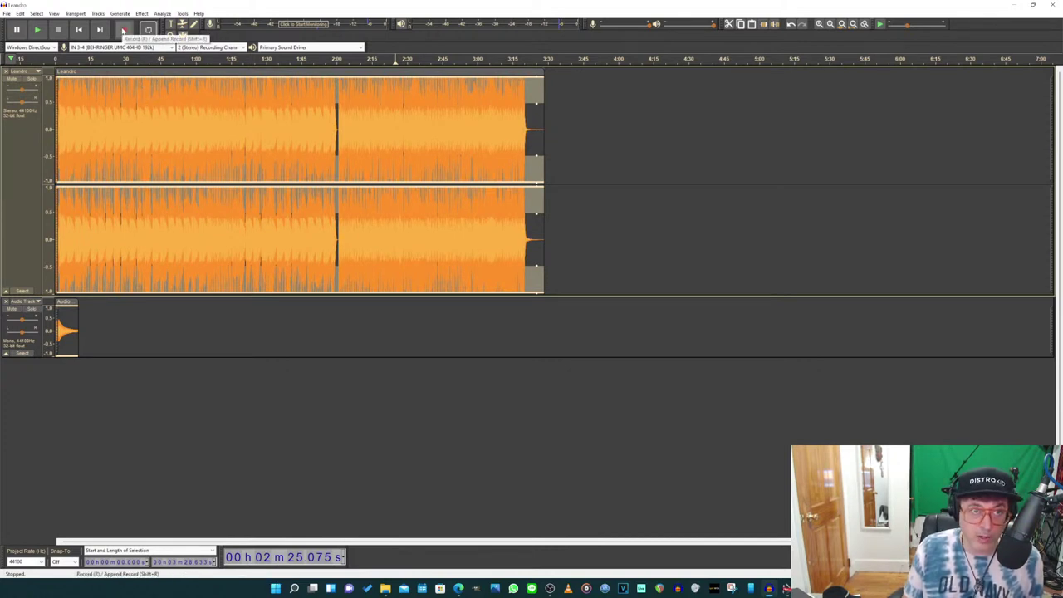
click(123, 29)
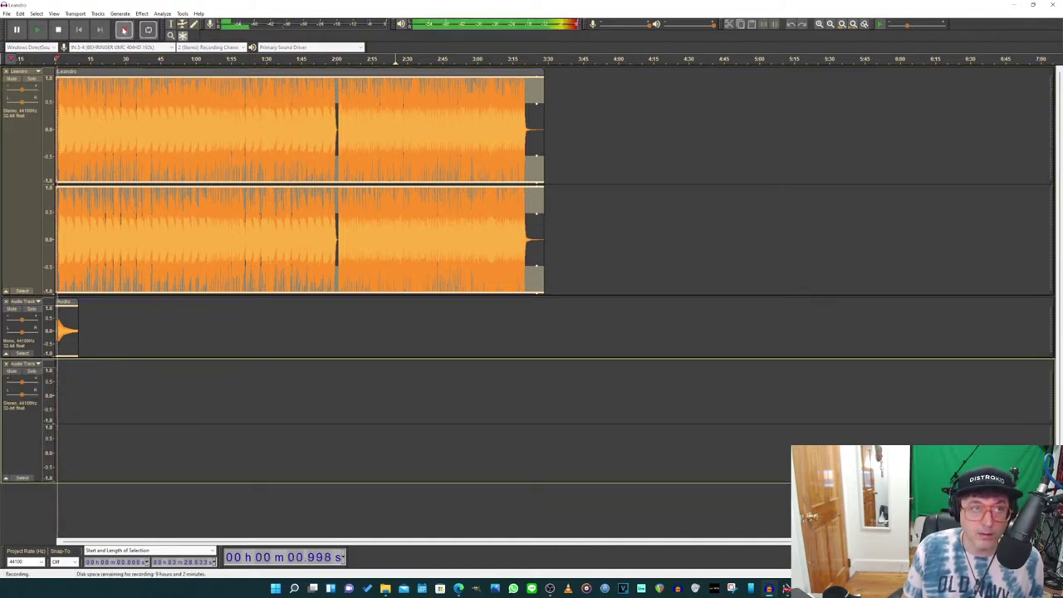
click(59, 30)
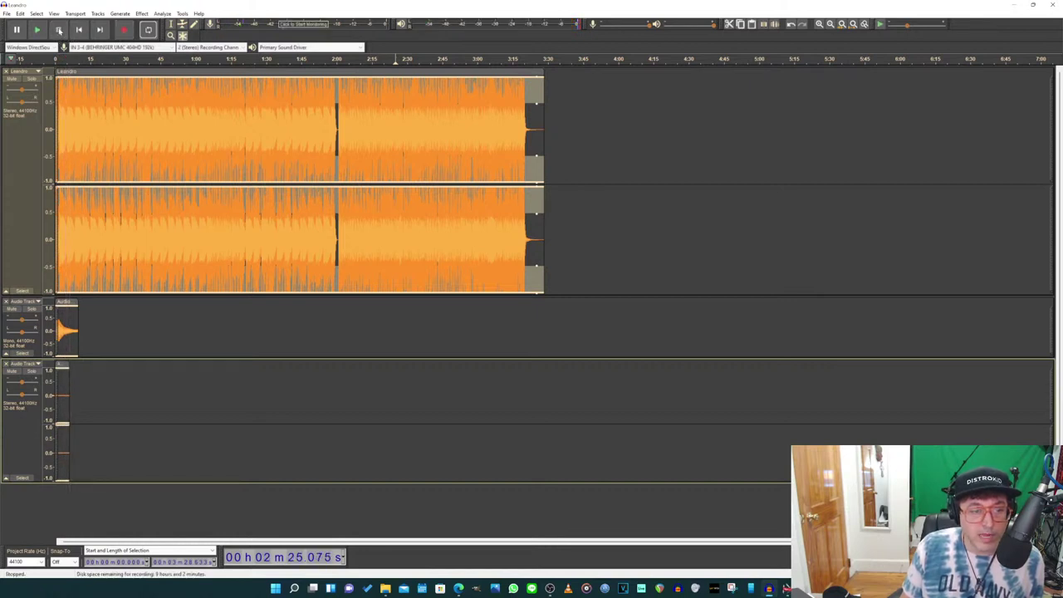
click(5, 364)
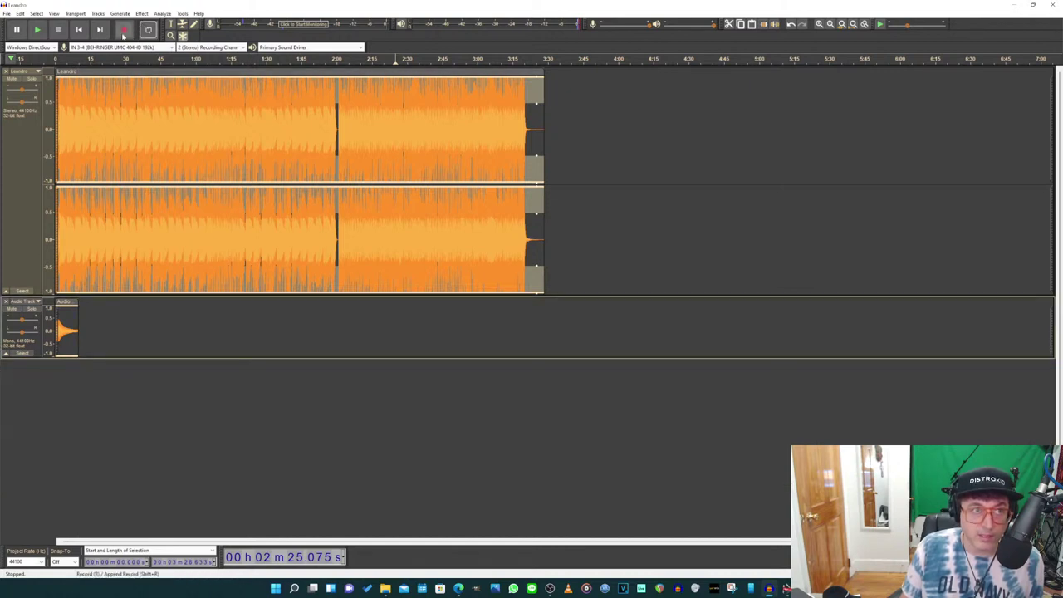
Step: Record a second take of about 8 seconds on a new stereo track and play it back
click(124, 30)
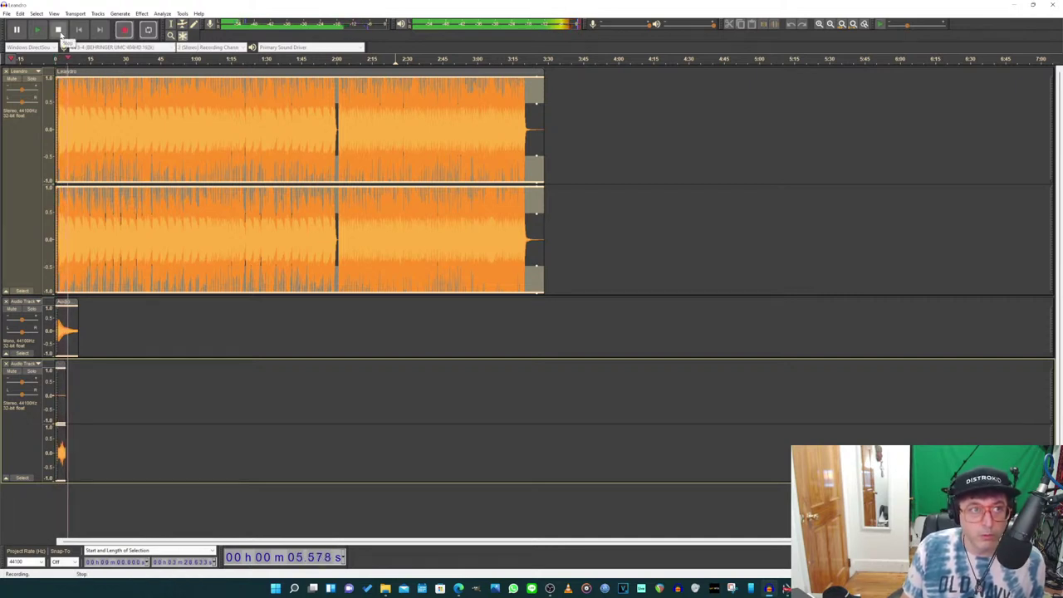
click(58, 31)
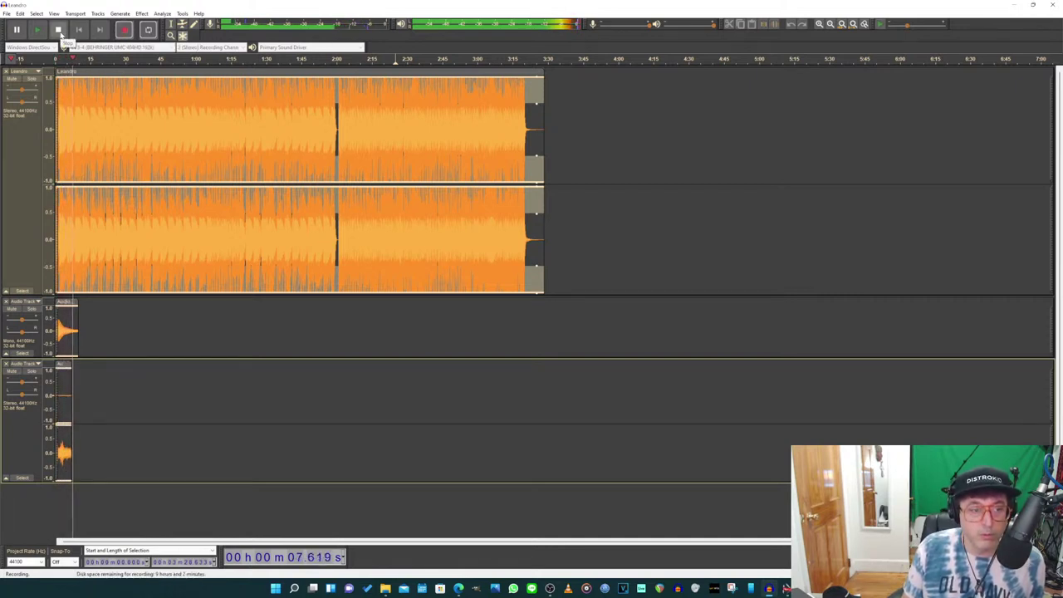
key(space)
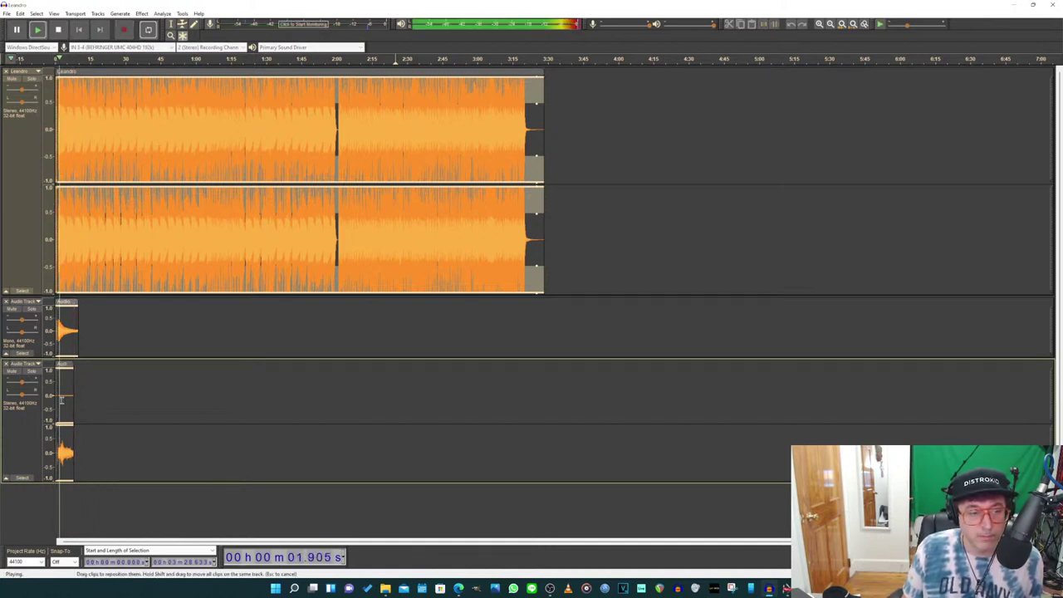
Step: Split the second take's stereo track to mono, stop playback and delete its silent channel's track
click(23, 364)
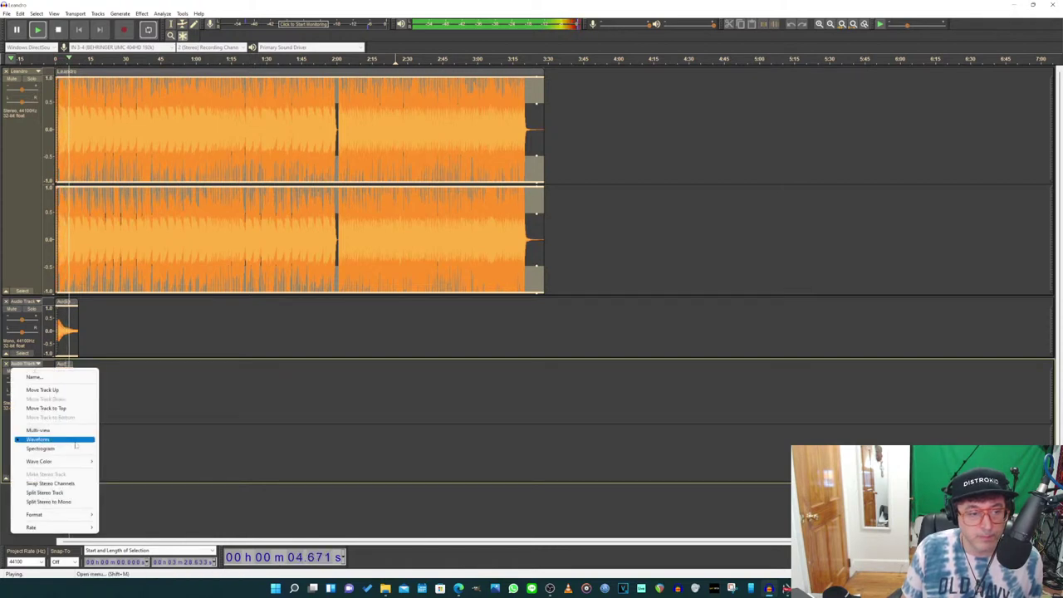
click(72, 502)
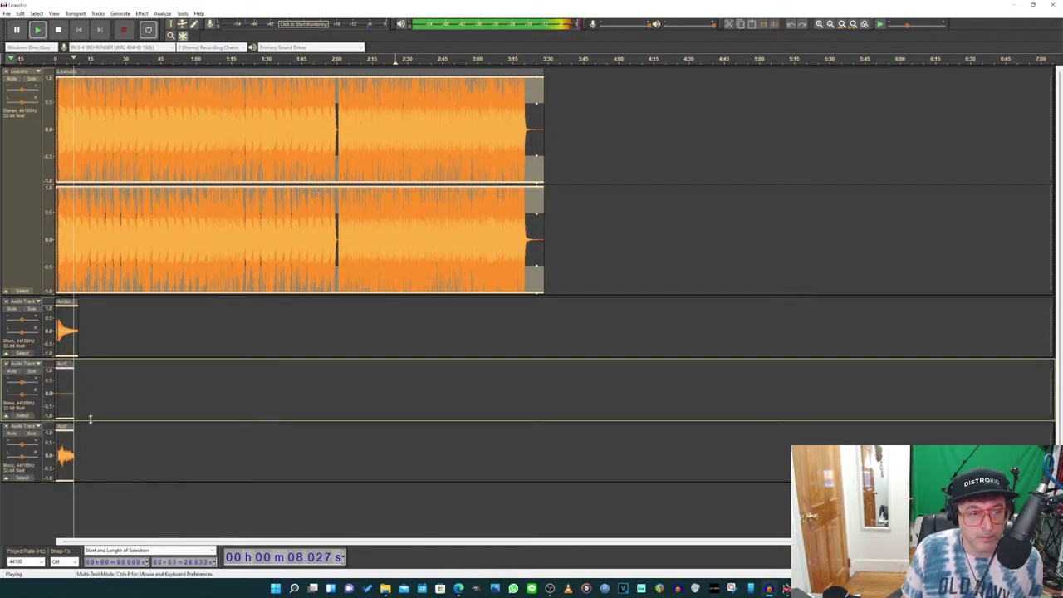
key(space)
click(6, 364)
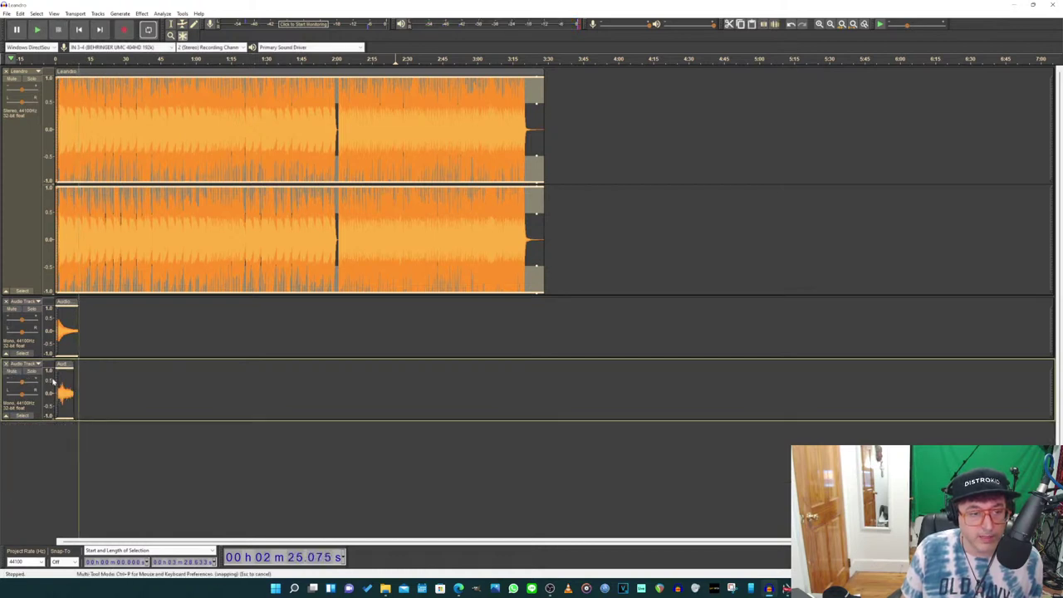
Step: Play back all tracks together, and replay with the first recorded take soloed, followed by the second take
key(space)
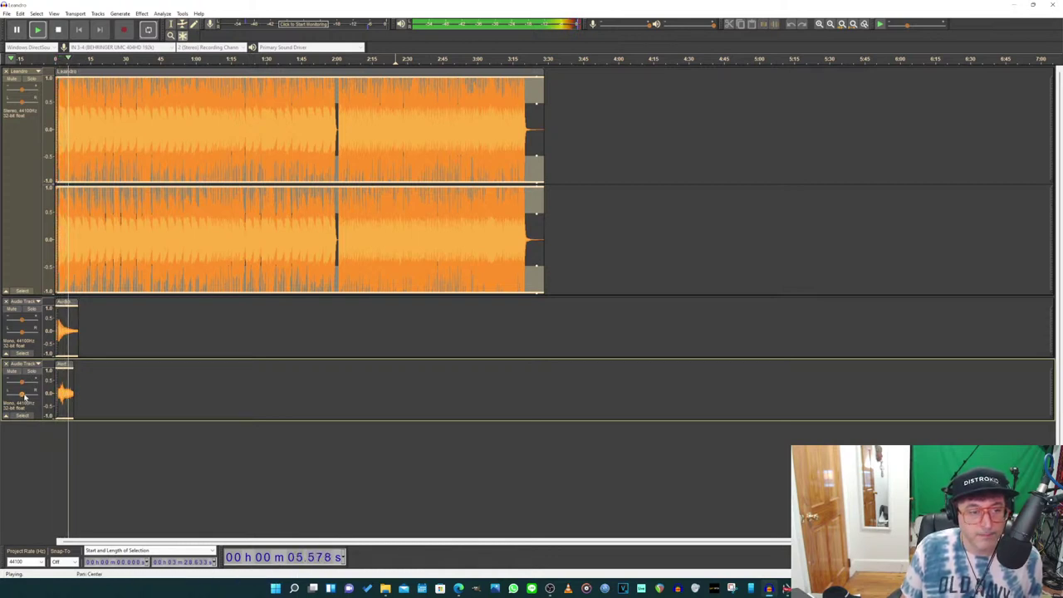
key(space)
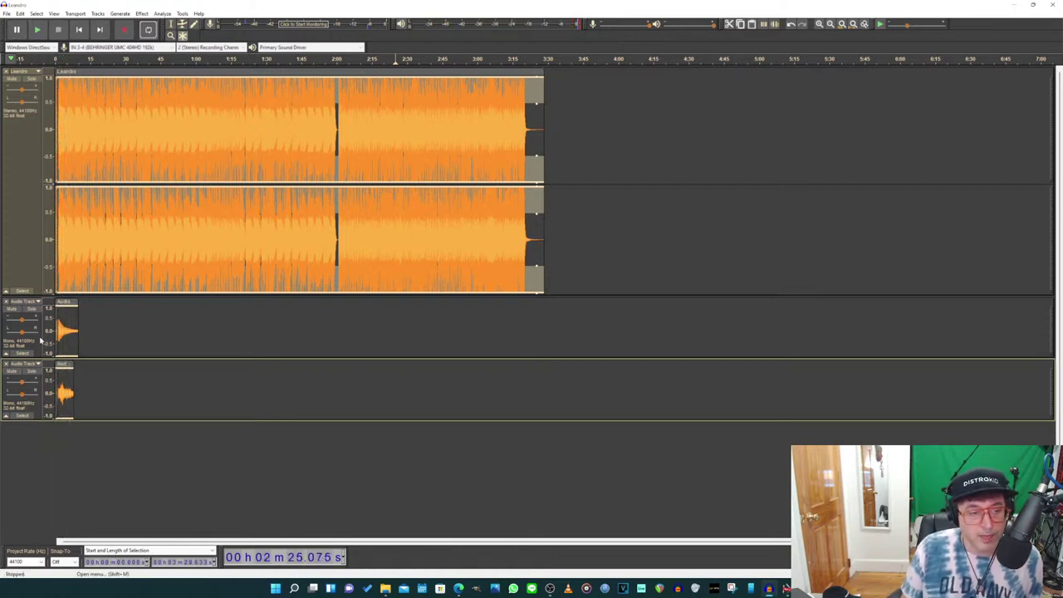
click(32, 310)
key(space)
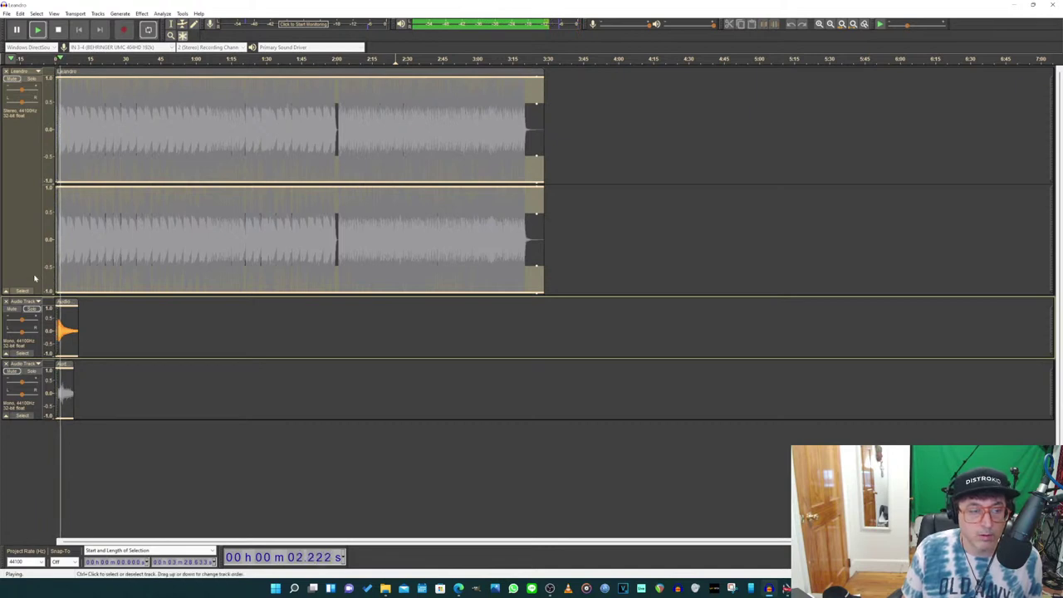
click(37, 373)
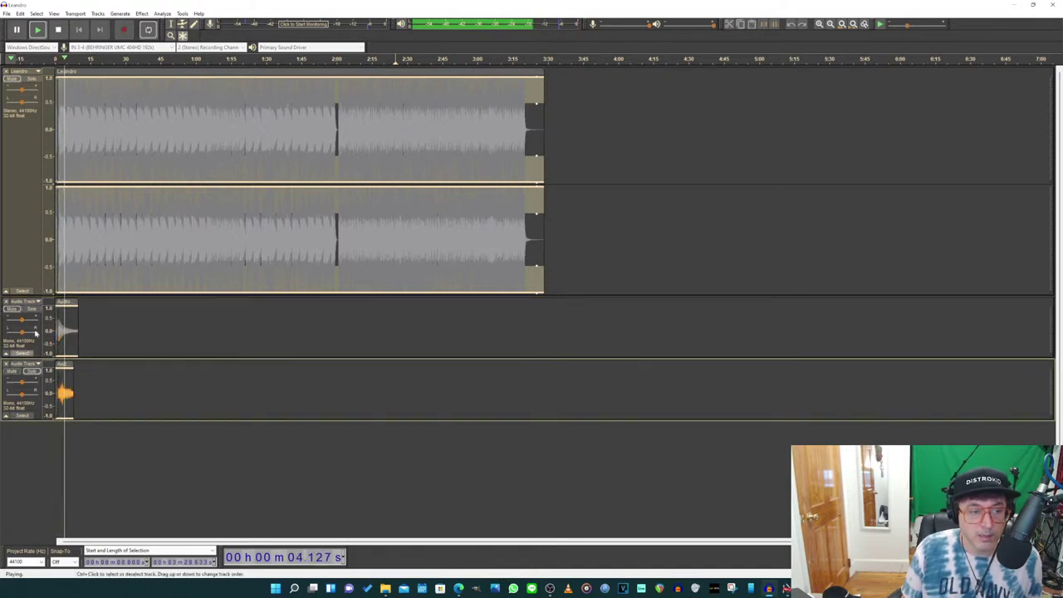
Step: Play back the Leandro track soloed, stop playback, and clear the solo and mute states on all tracks
click(33, 79)
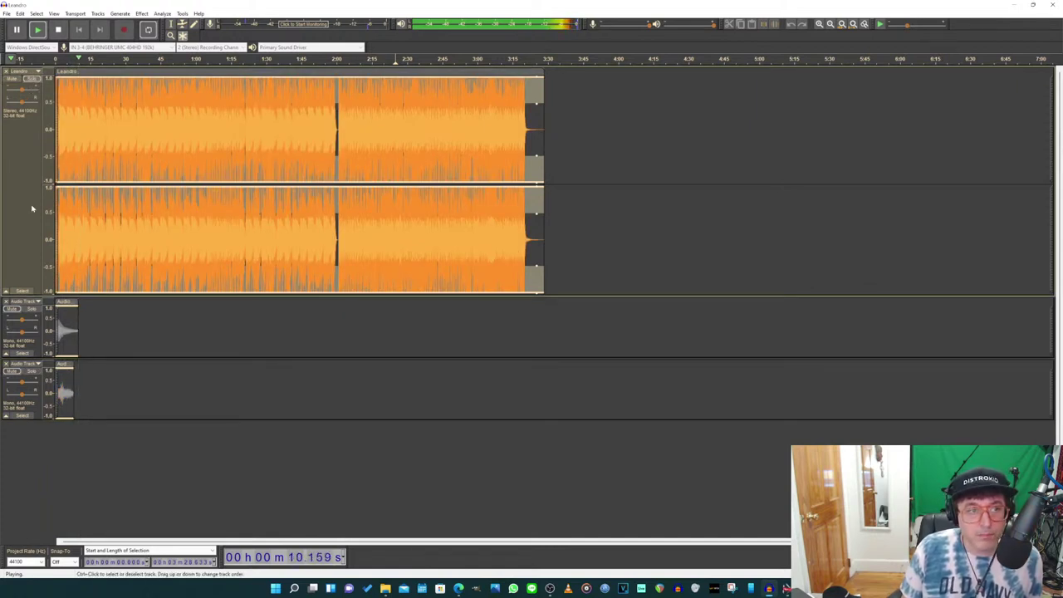
key(space)
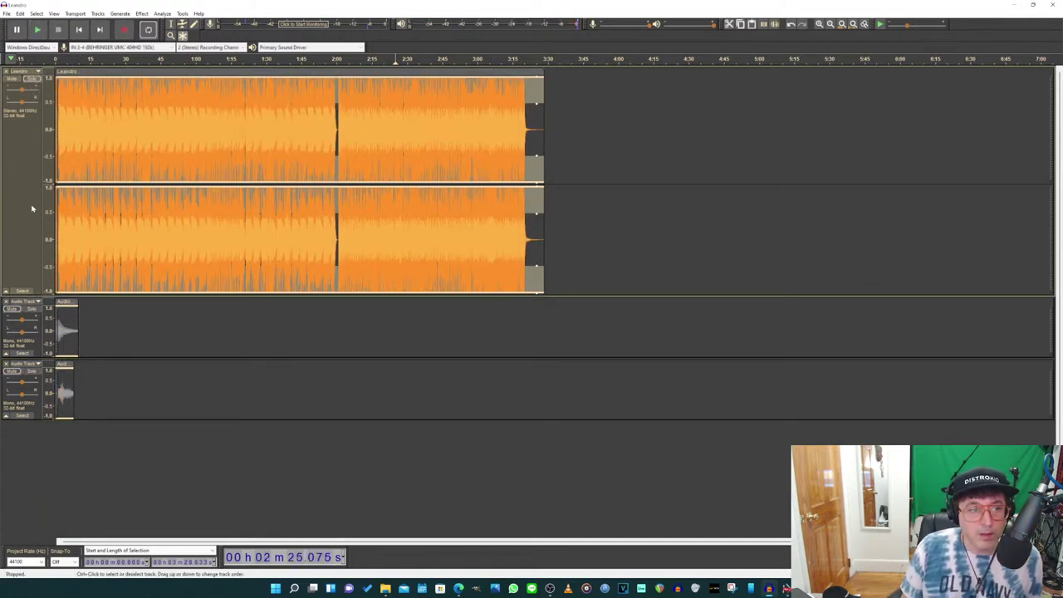
click(33, 309)
click(34, 310)
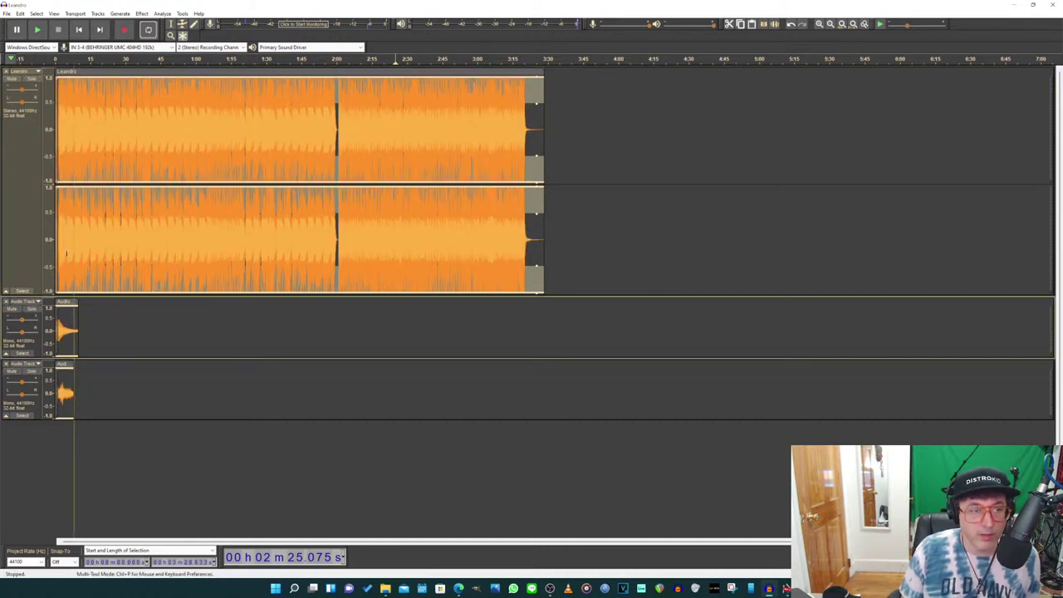
Step: Select the Leandro track and review the available export formats without exporting
click(34, 239)
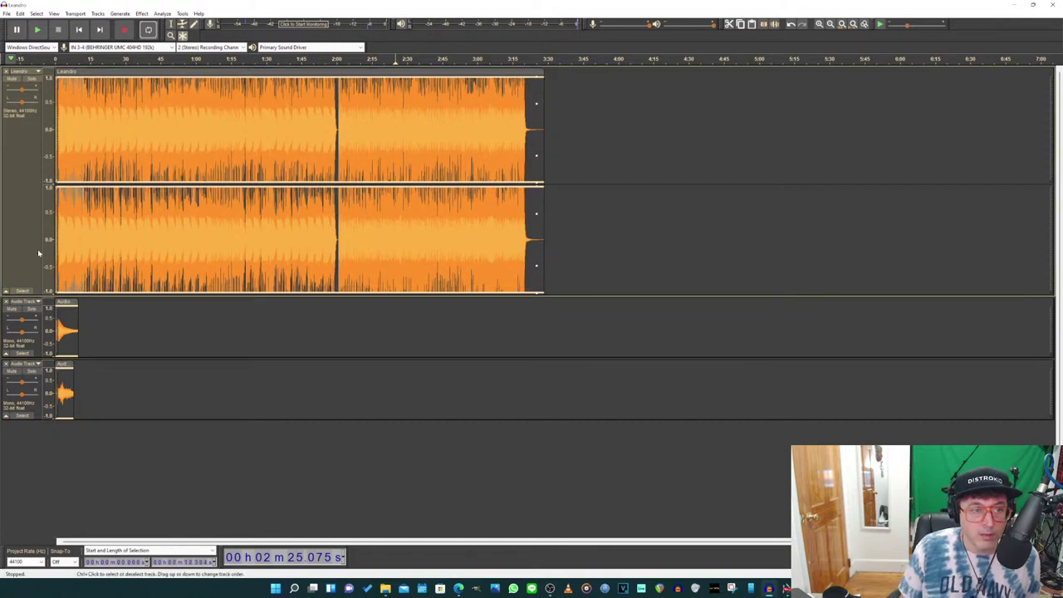
click(15, 234)
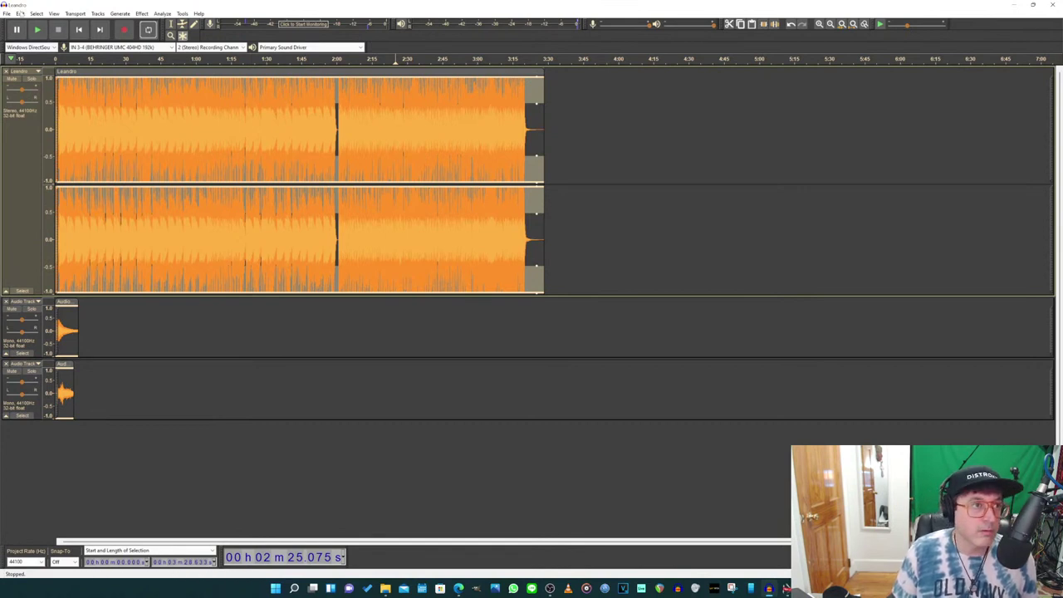
click(6, 13)
mouse_move(33, 77)
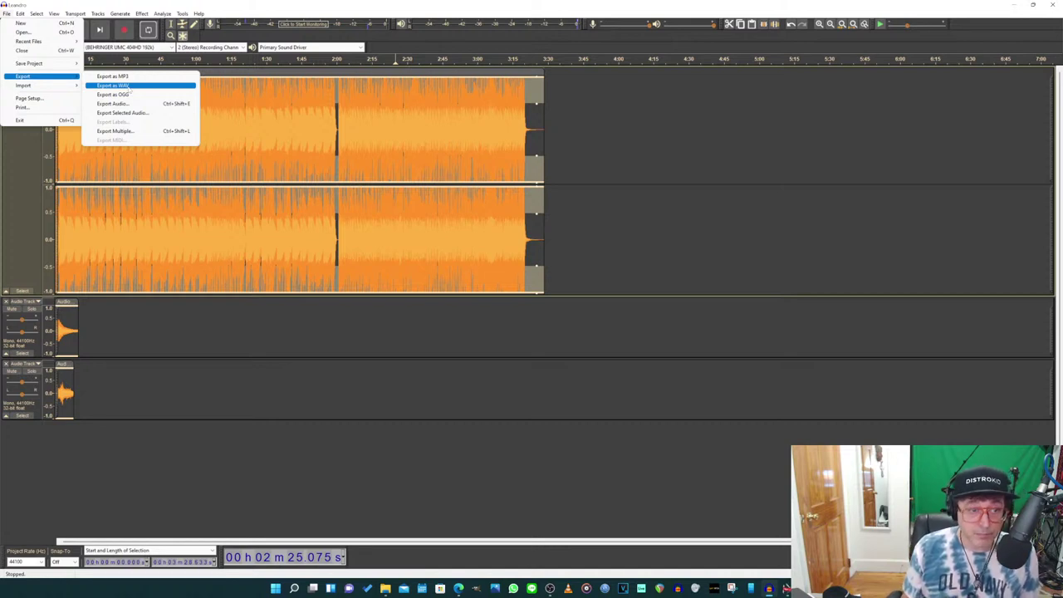
click(36, 184)
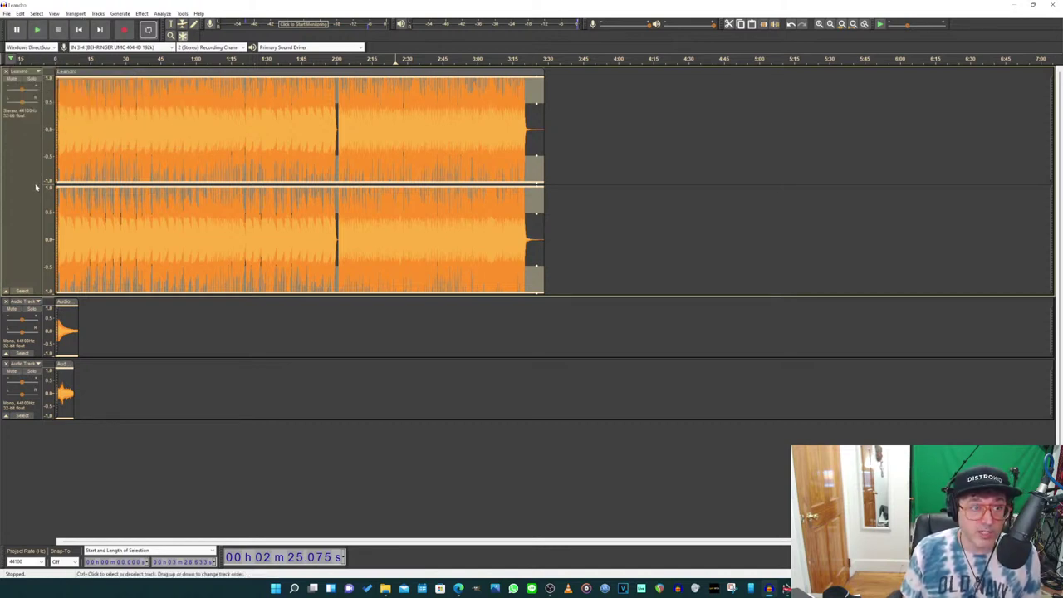
Step: Solo the first recorded take, view the export options for it, and clear the solo again
click(29, 309)
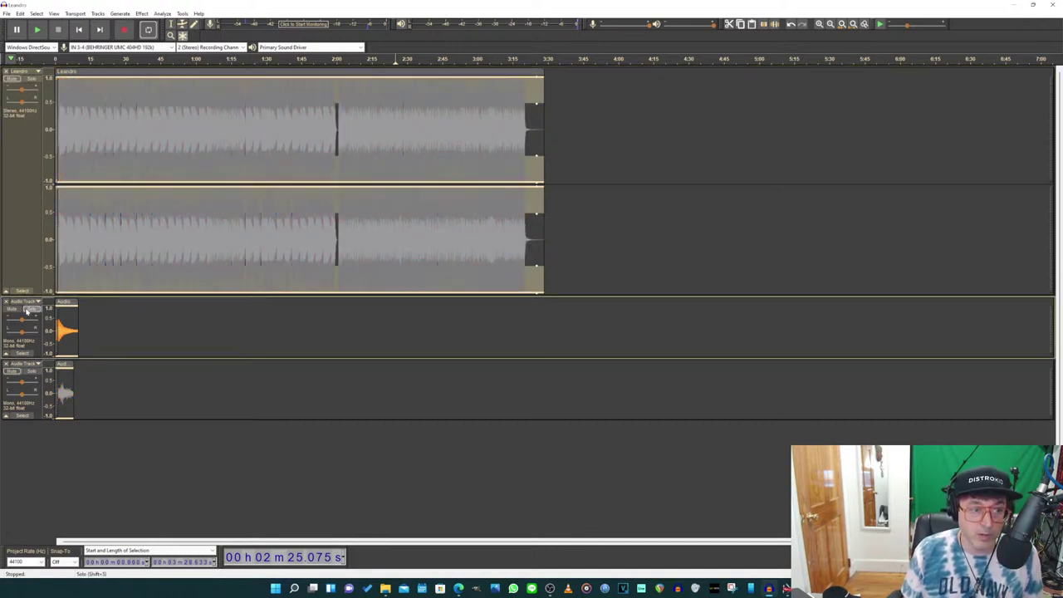
click(8, 14)
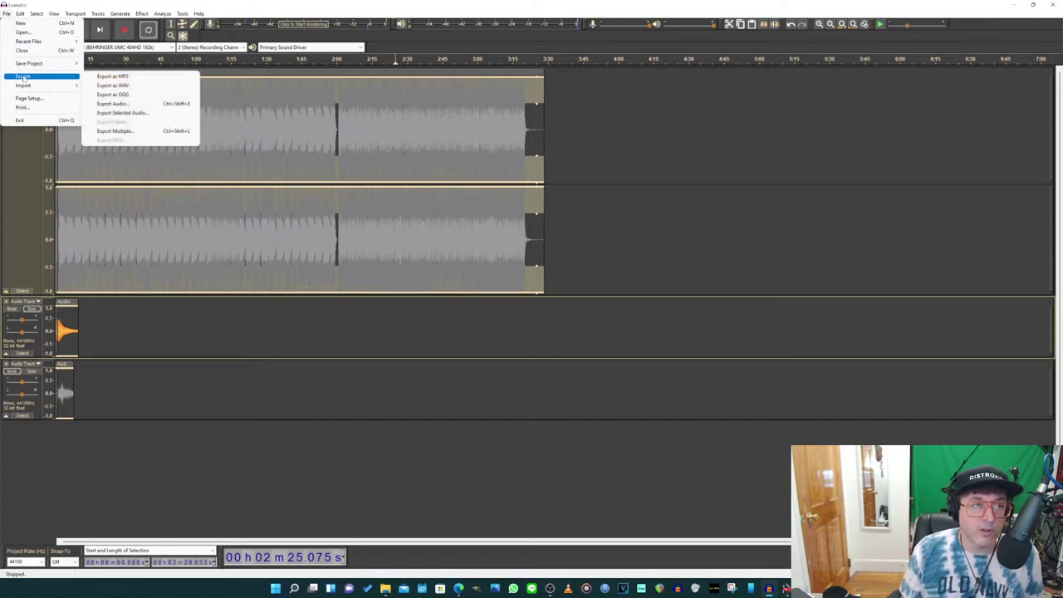
click(12, 212)
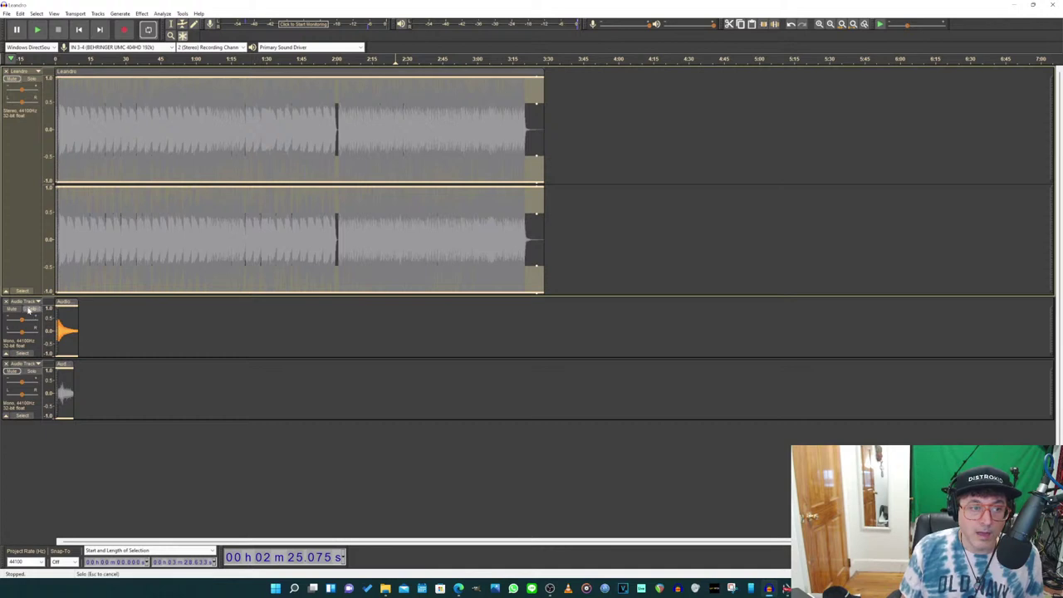
click(24, 311)
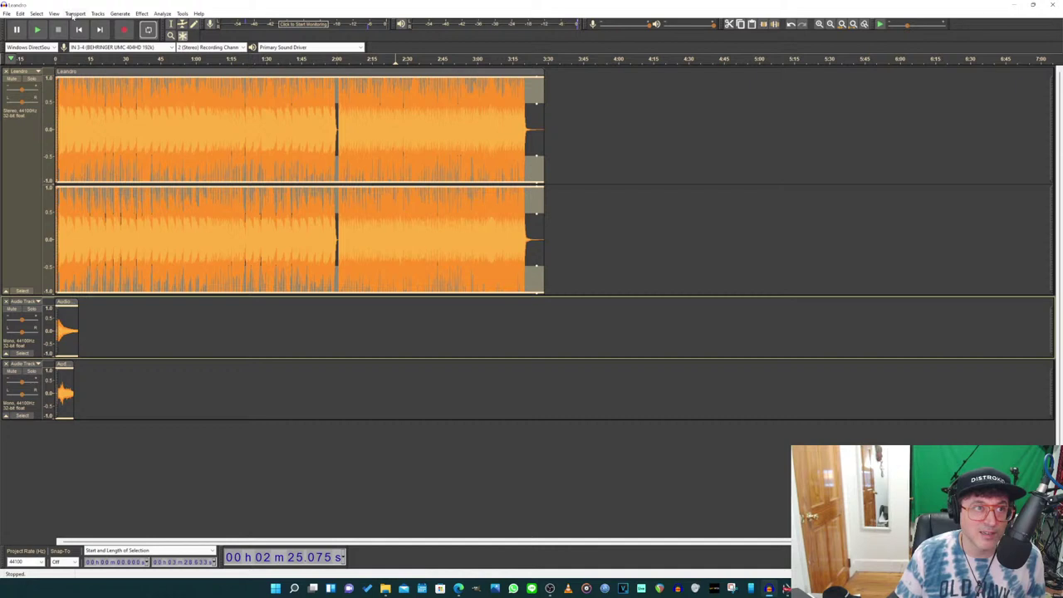
Step: Open an enlarged Mixer Board beside the waveforms, and slightly lower the Leandro track's gain and raise the first take's
click(54, 14)
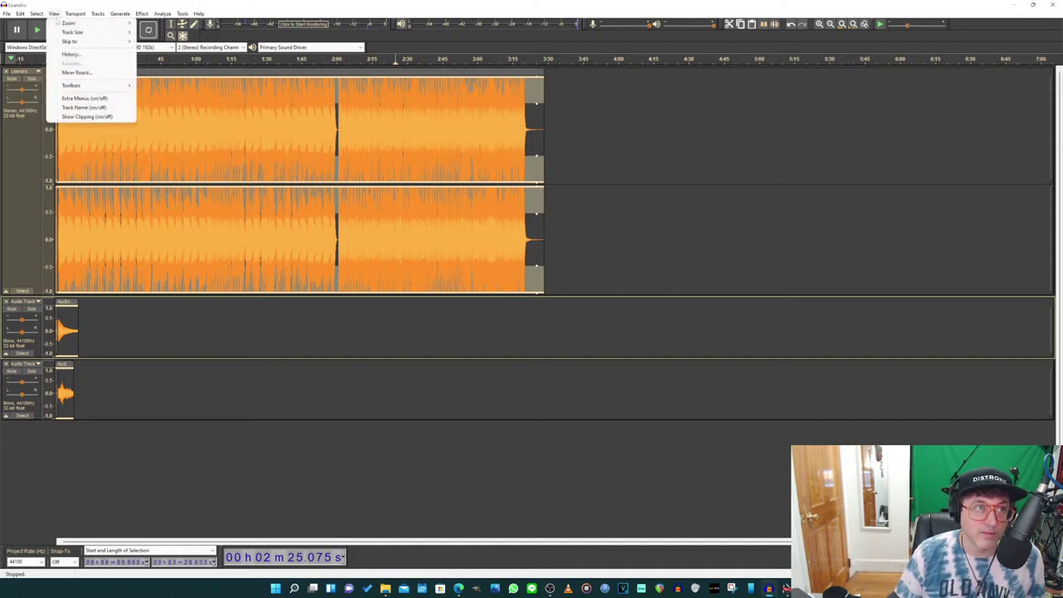
click(66, 73)
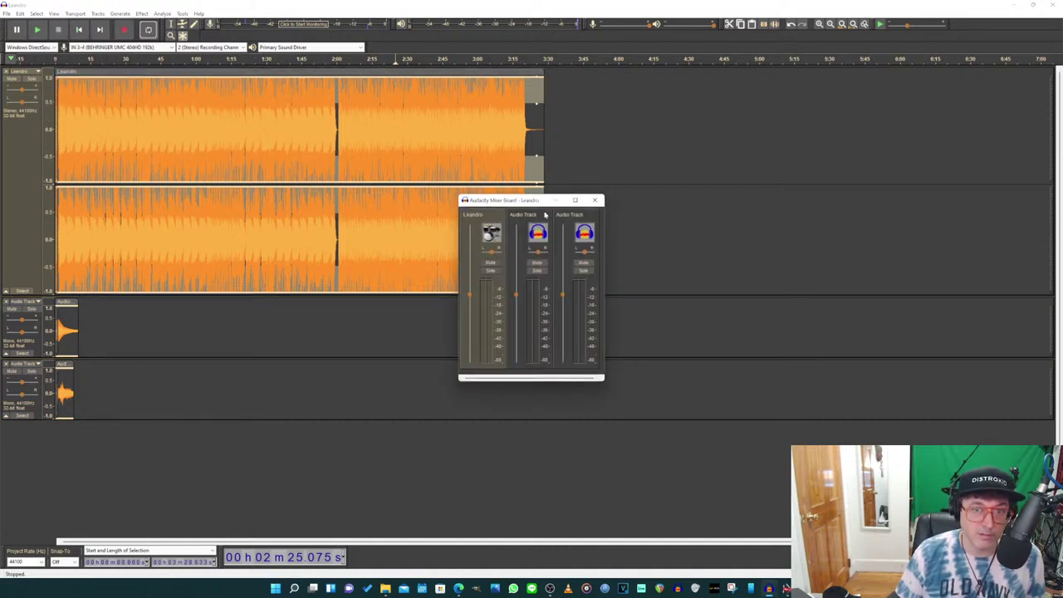
drag(497, 200, 267, 279)
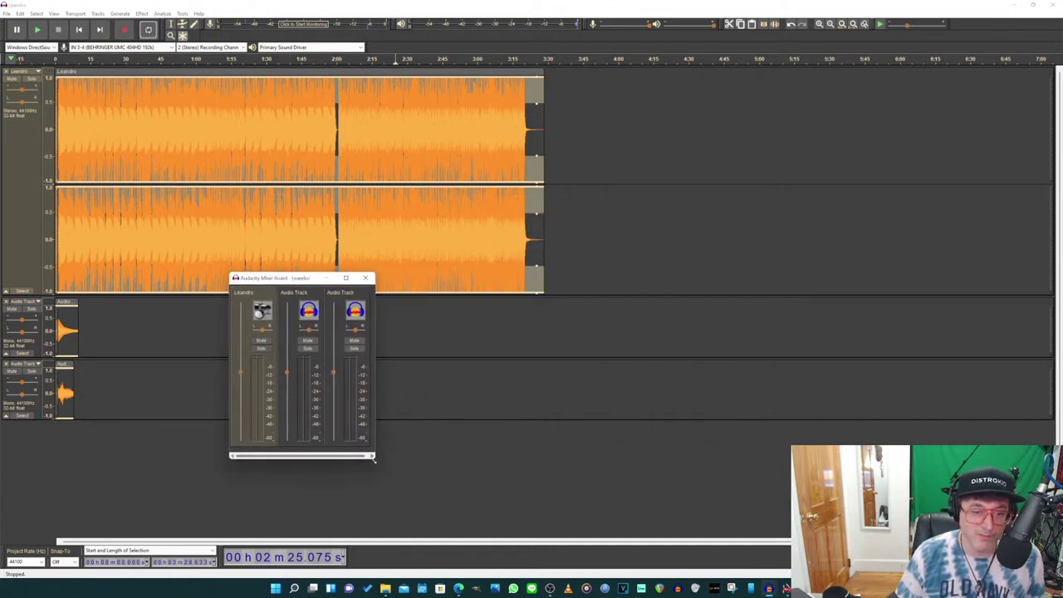
drag(373, 461, 444, 521)
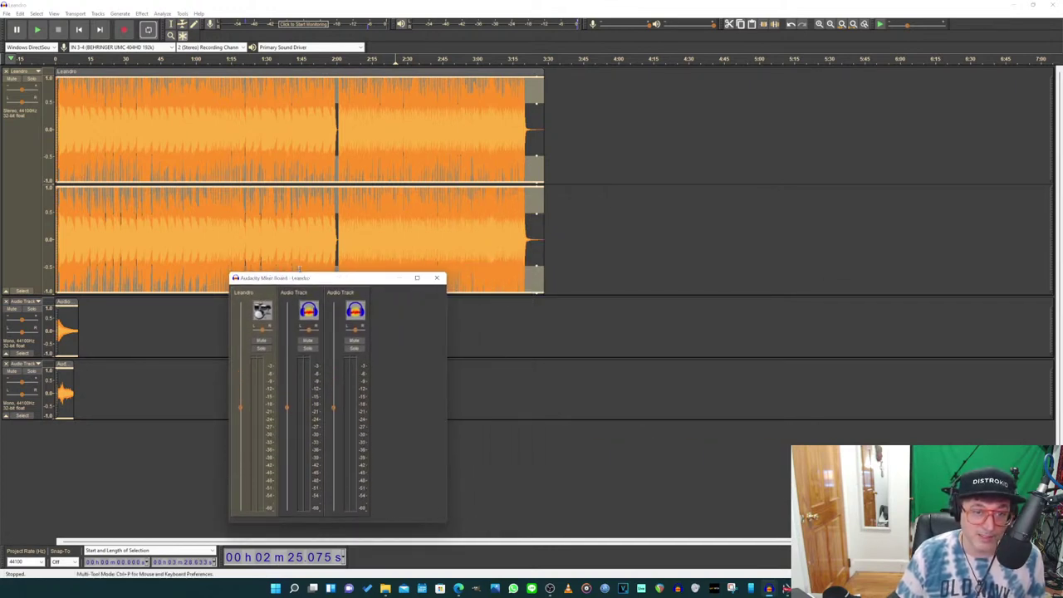
drag(307, 278, 677, 212)
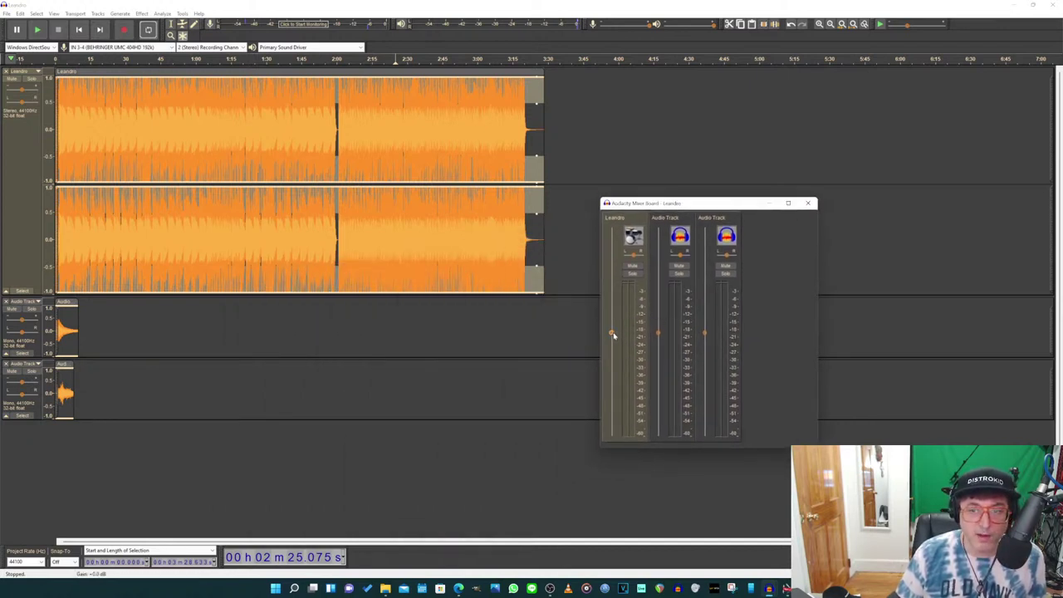
drag(614, 334, 667, 330)
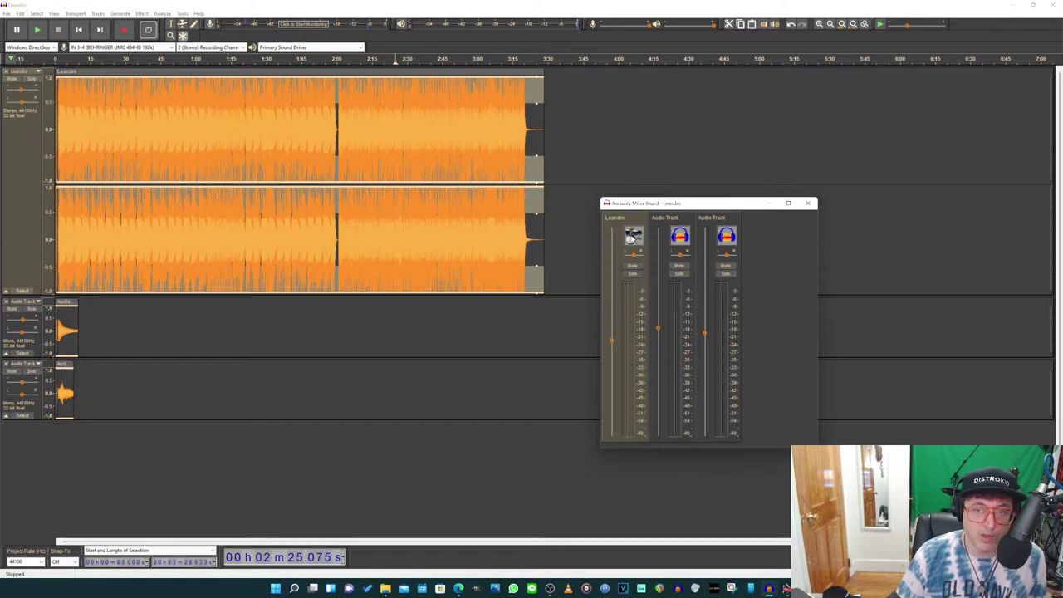
Step: Select the tracks one after another in the Mixer Board, ending with the second recorded take
click(680, 237)
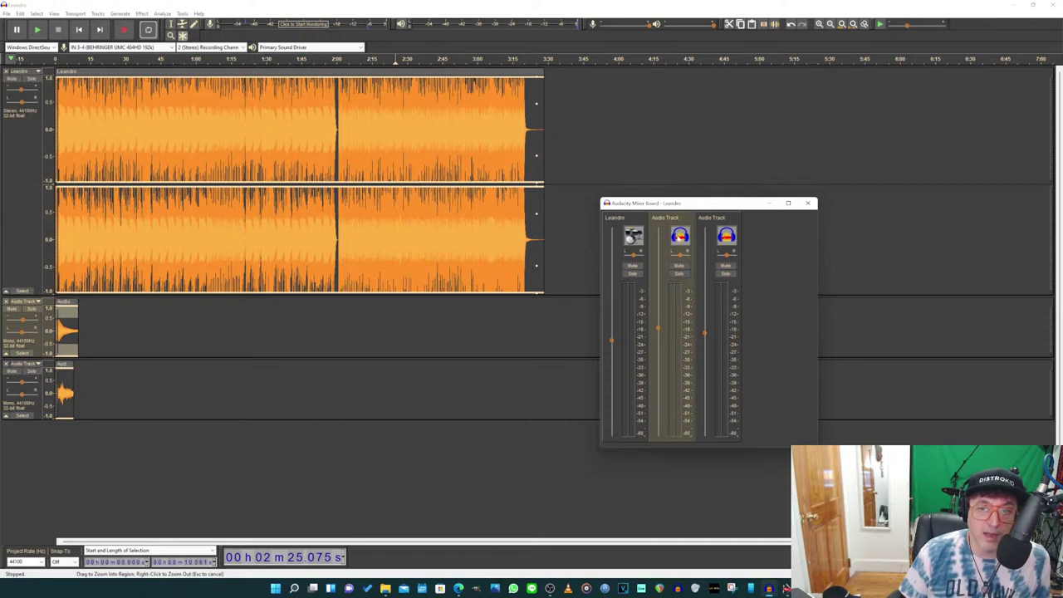
click(633, 237)
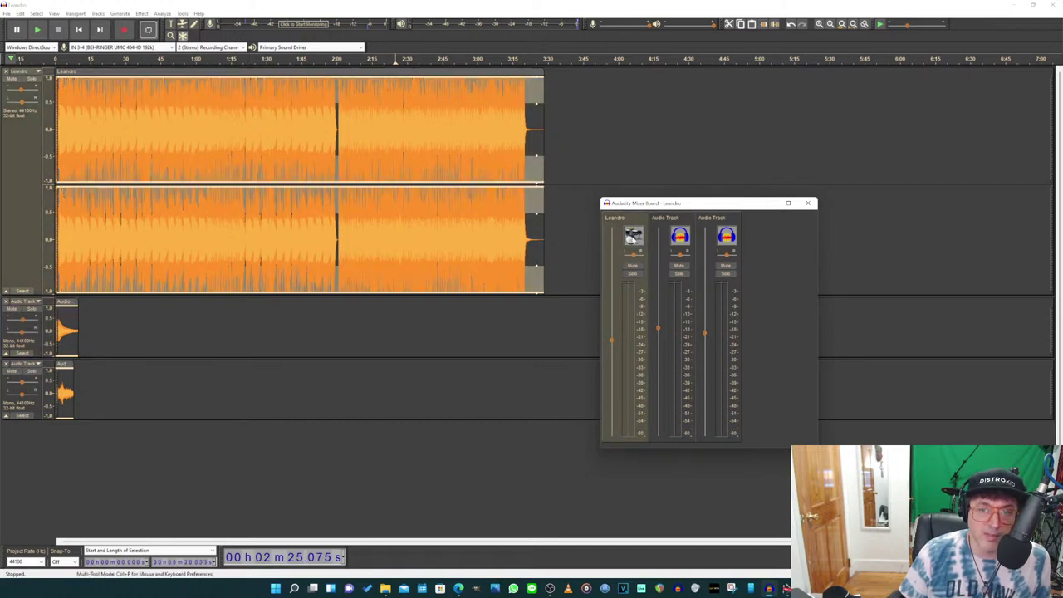
click(679, 237)
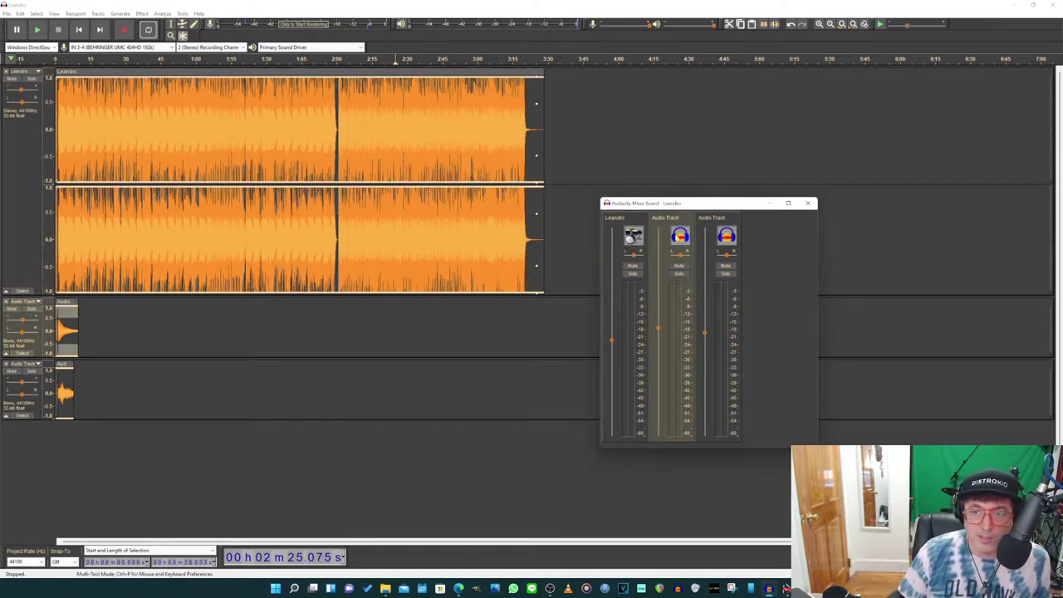
click(723, 237)
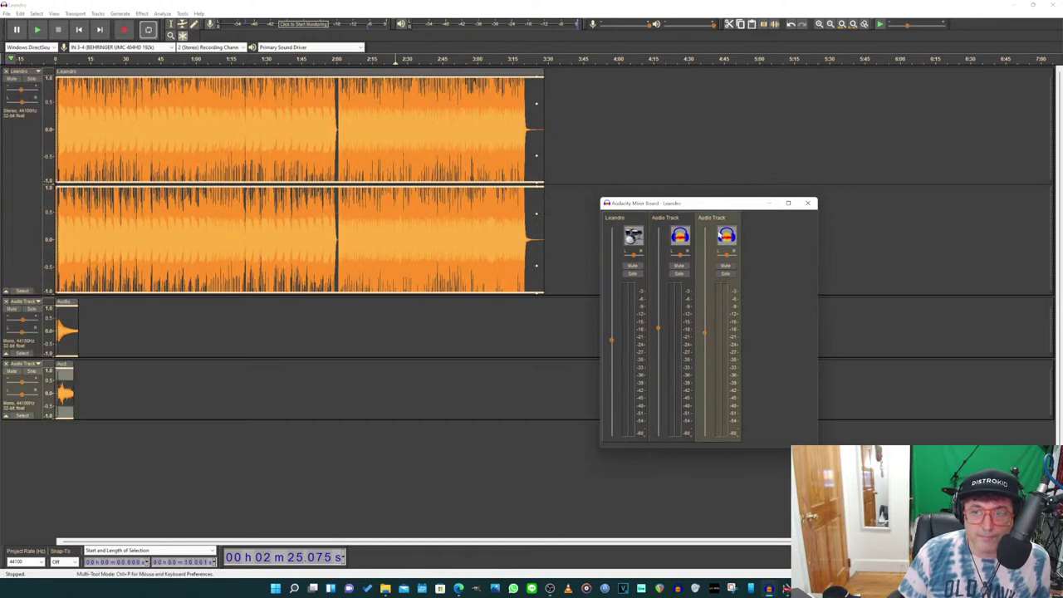
Step: Close the Mixer Board and MIDI-OX, and select the Leandro track
click(809, 204)
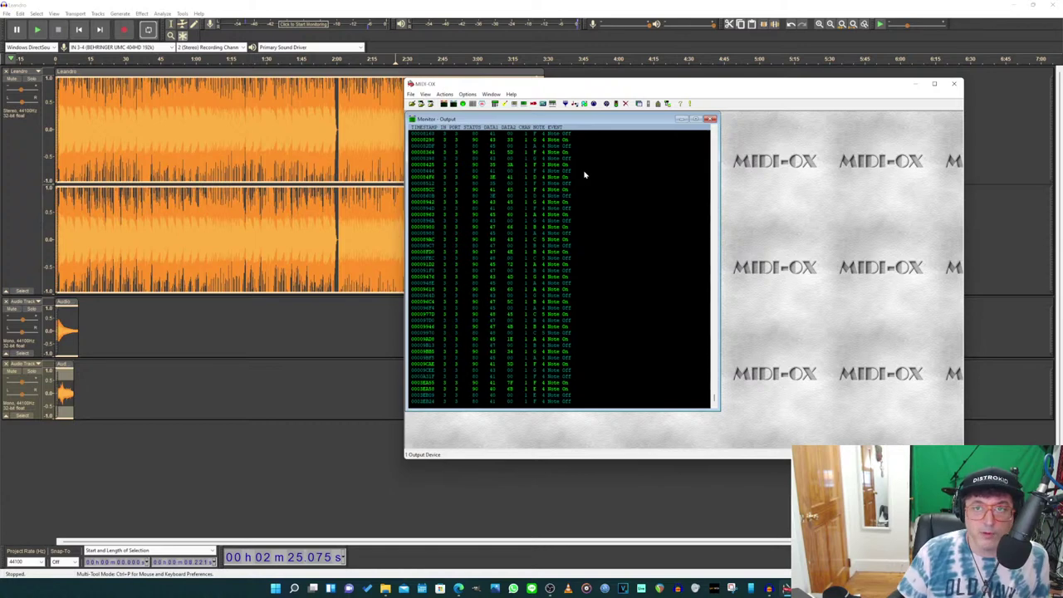
click(954, 83)
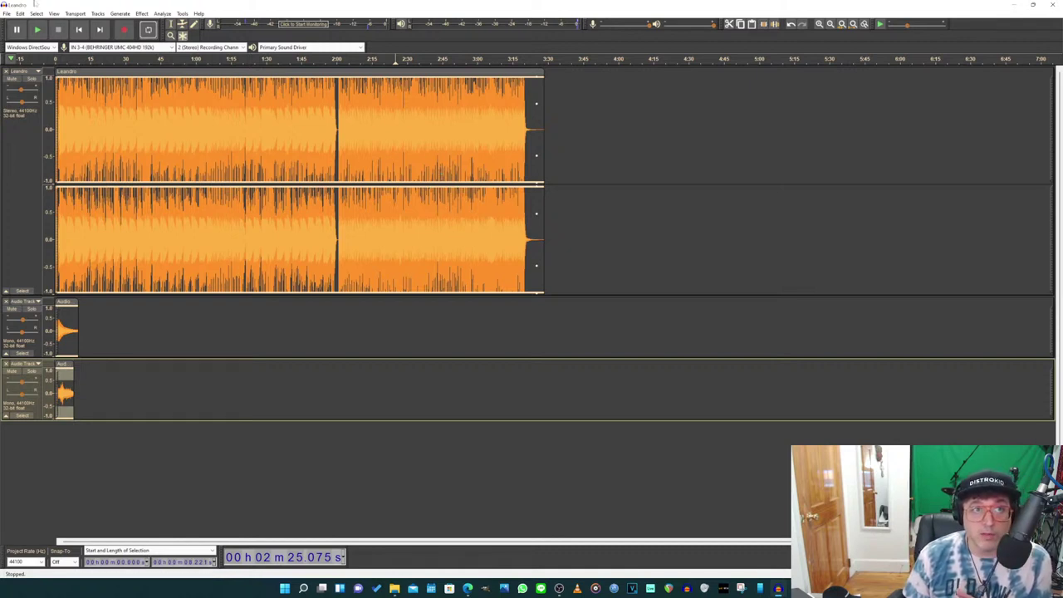
click(37, 223)
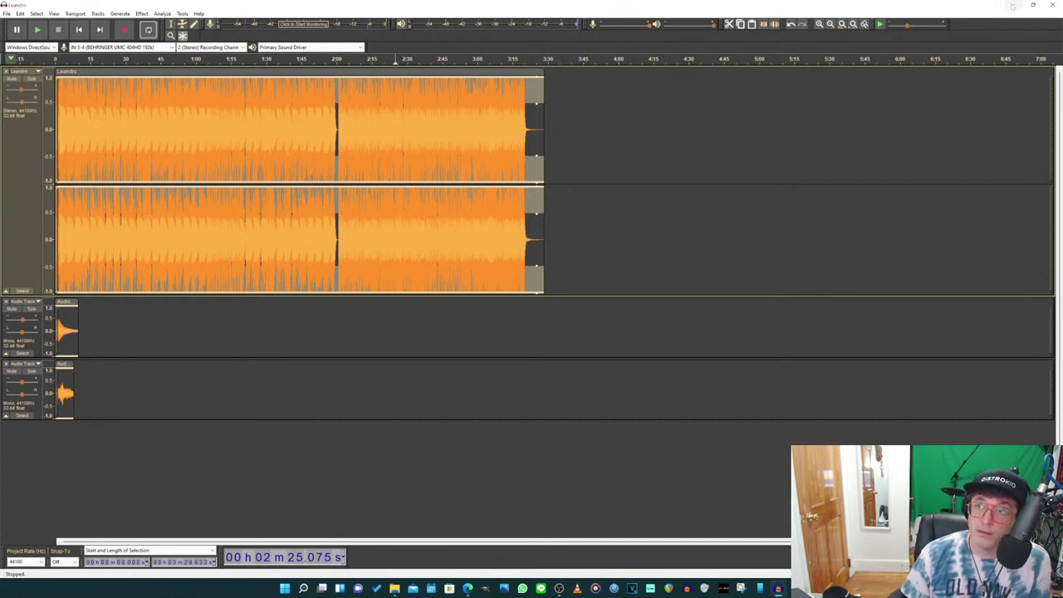
Step: Switch to the browser and open the signed-in account's own channel page from YouTube Studio
click(468, 588)
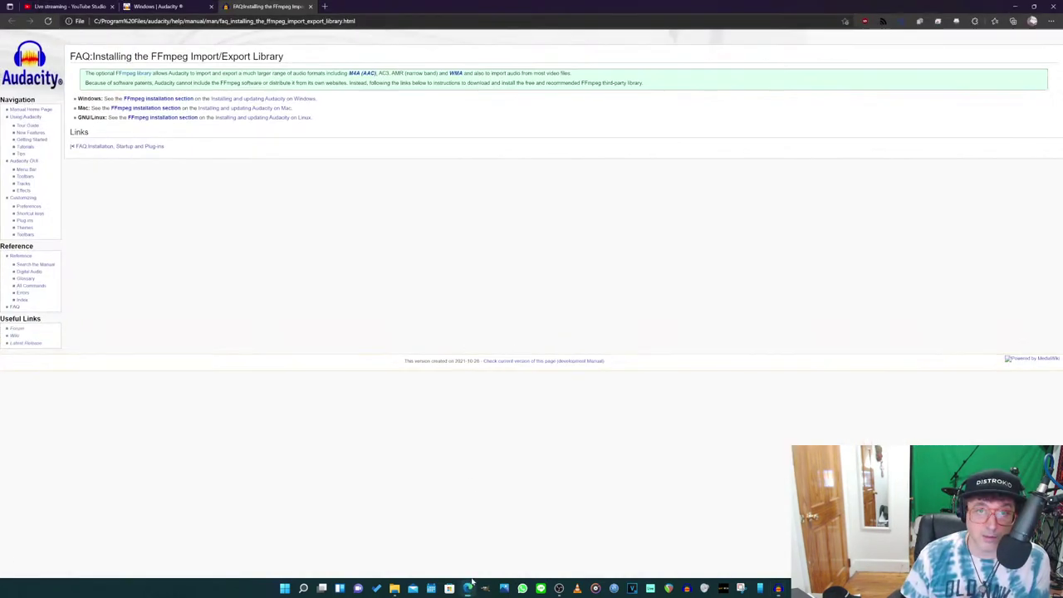
click(66, 7)
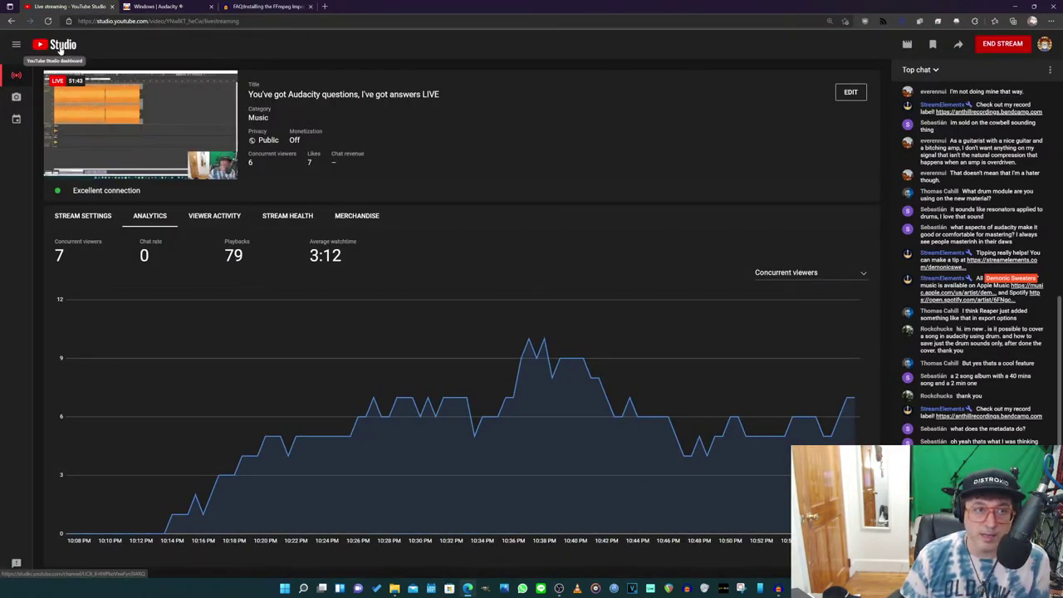
click(1048, 50)
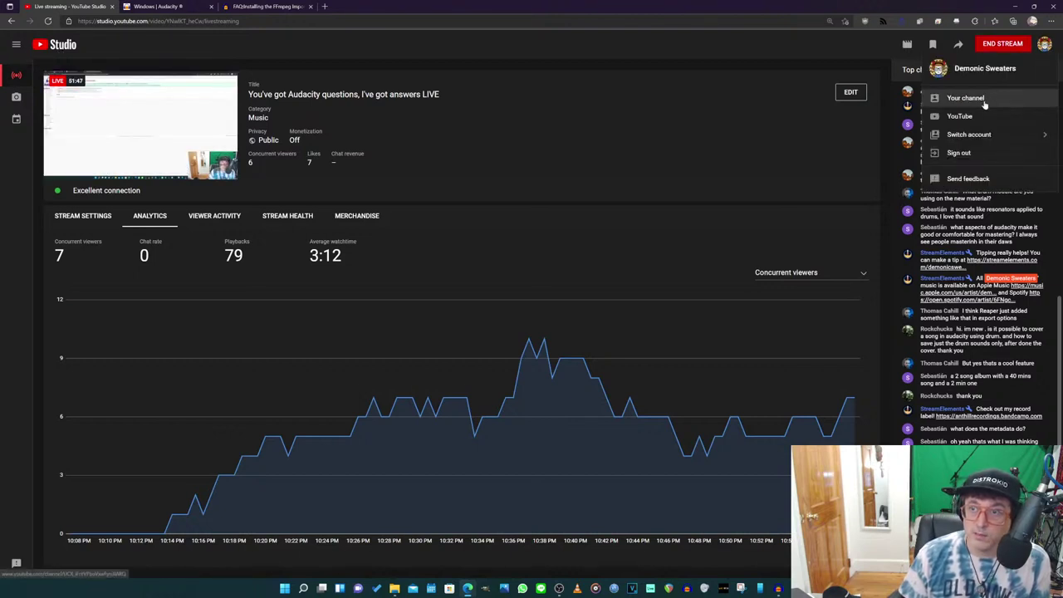
click(965, 98)
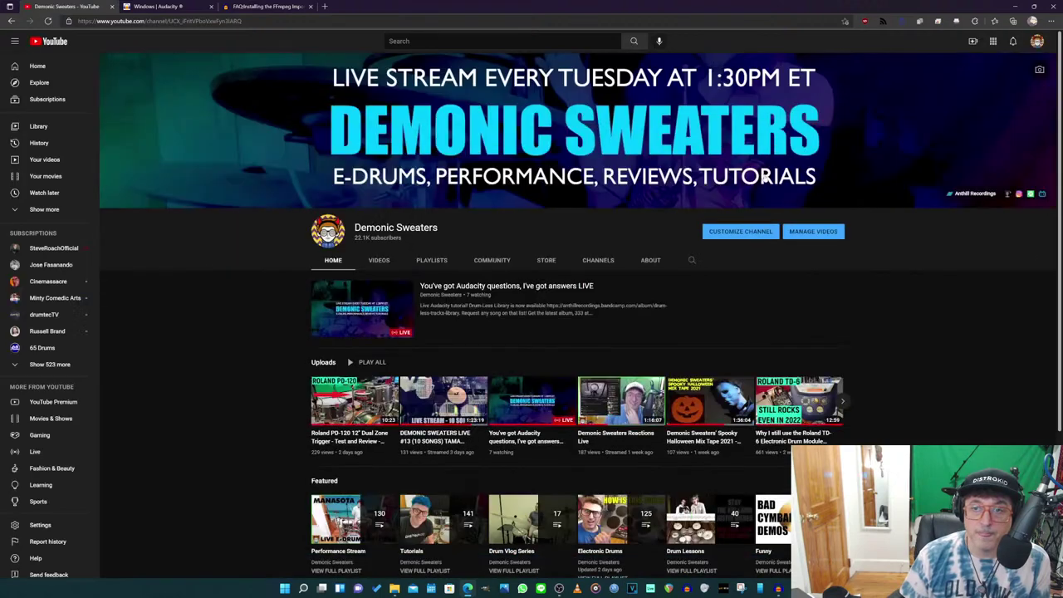
Step: Search the channel's videos for "audacity latency"
click(691, 261)
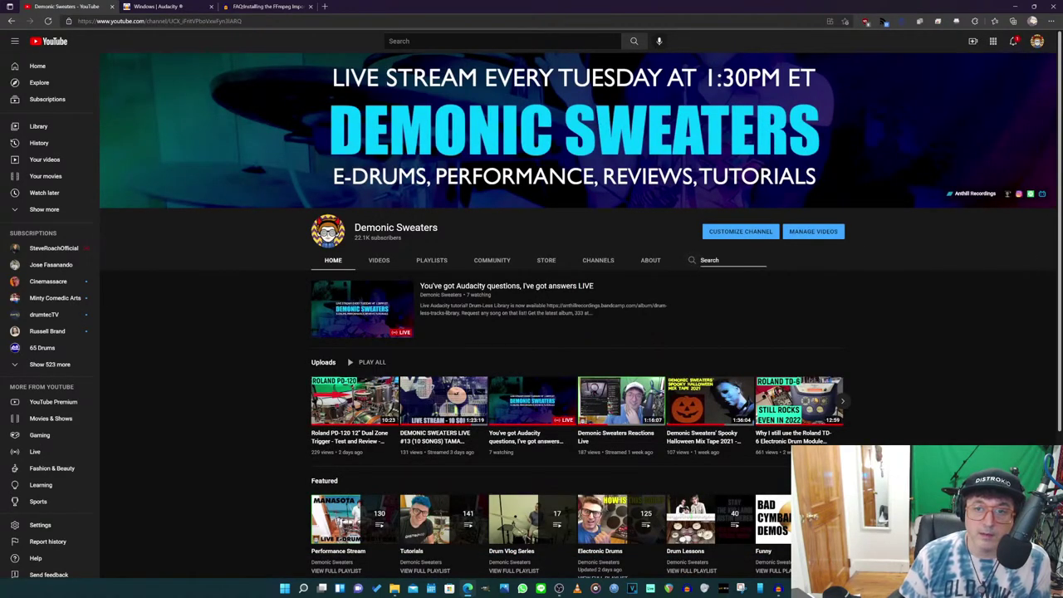
text(aud)
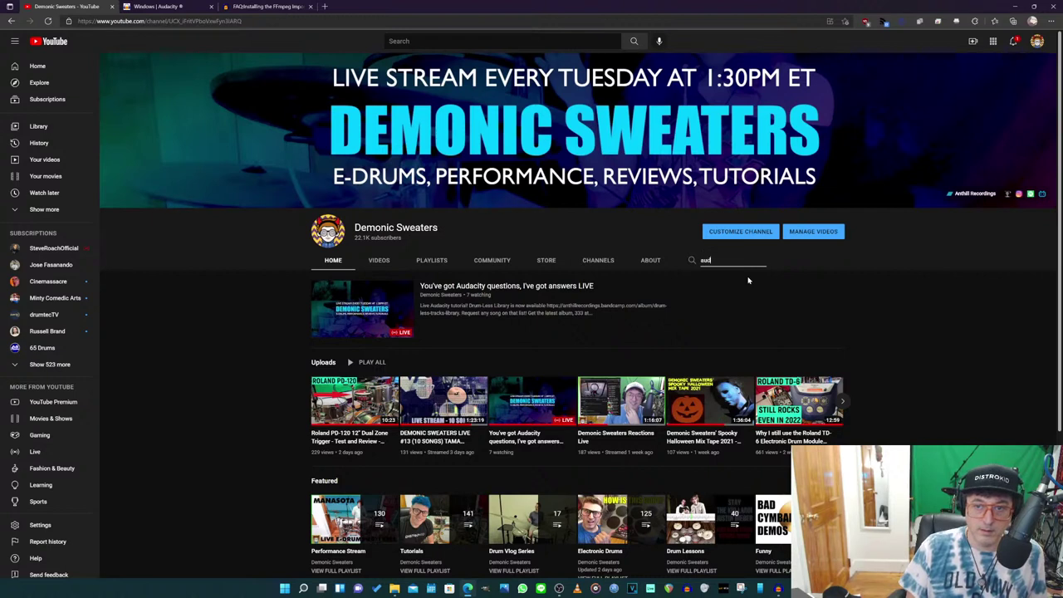
text(actty latency)
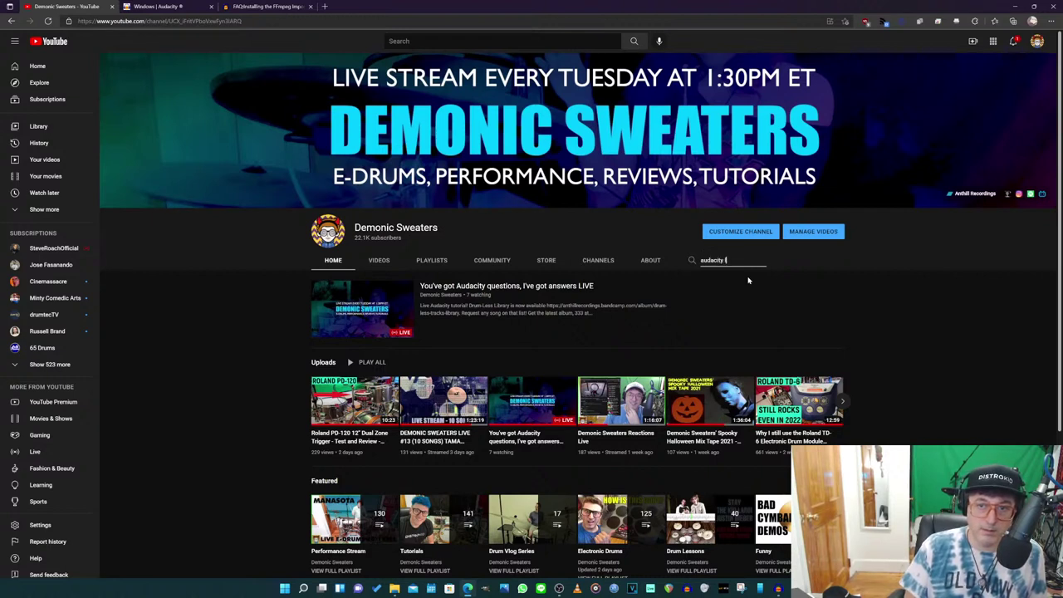
key(Return)
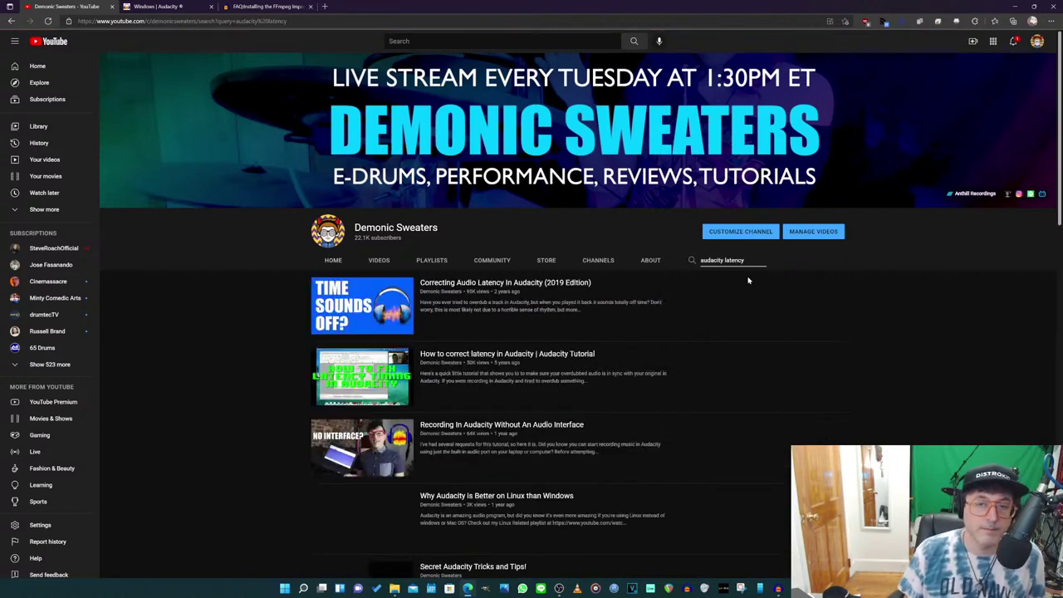
Step: Open the video "Correcting Audio Latency In Audacity (2019 Edition)", pause it and copy its web address
click(351, 313)
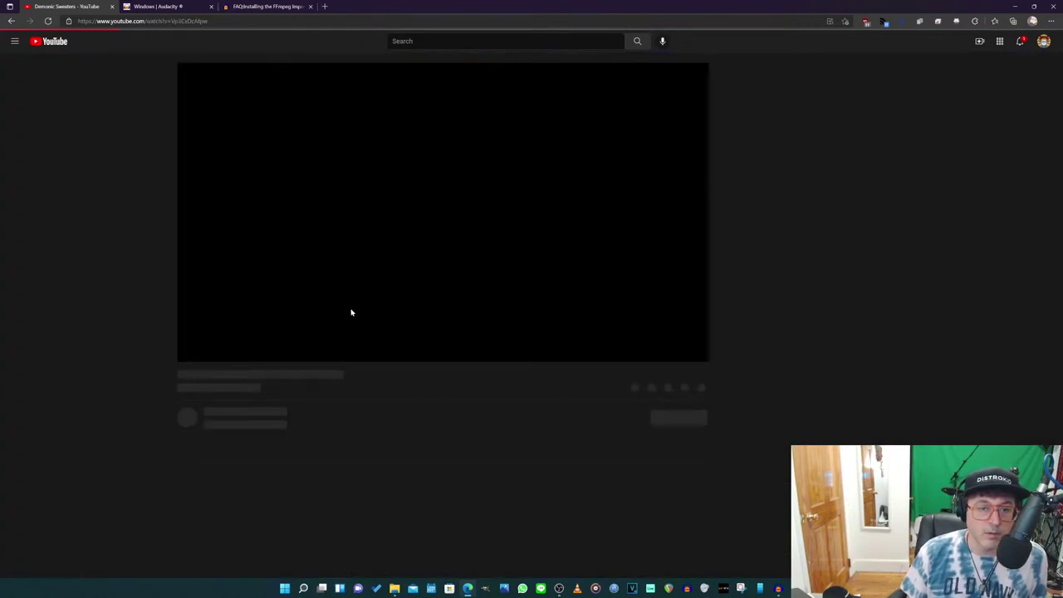
click(441, 213)
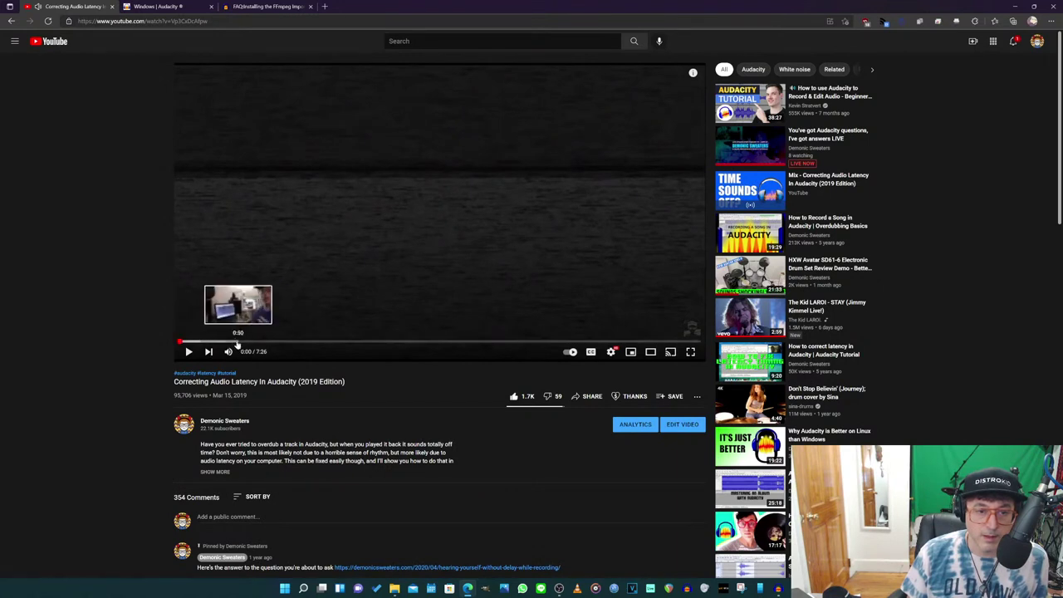
click(190, 22)
key(ctrl+c)
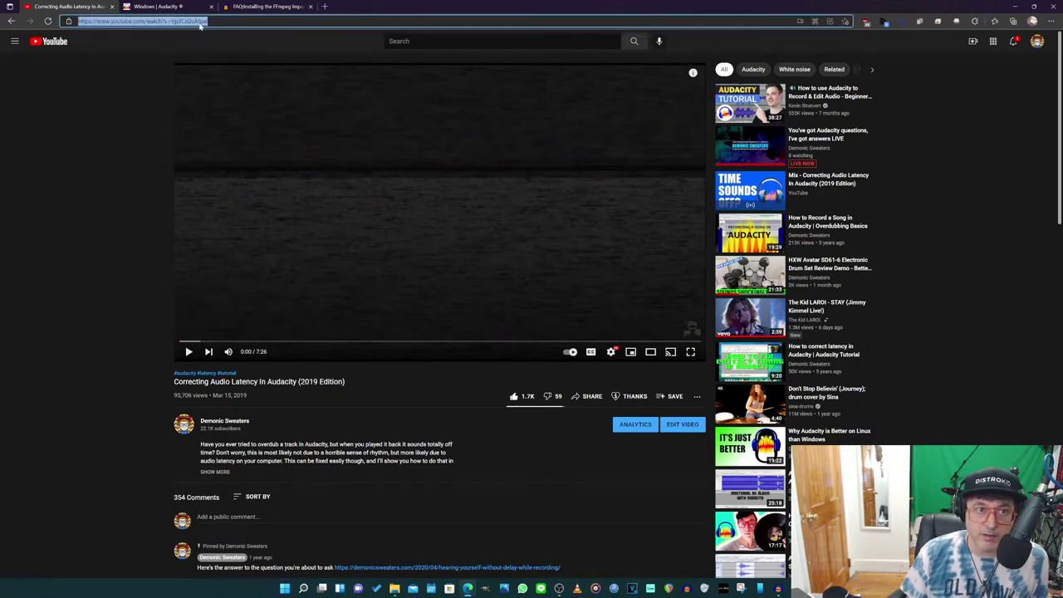
Step: Cut the latency video's web address and open the live stream "You've got Audacity questions, I've got answers LIVE" from the YouTube home page
right_click(190, 26)
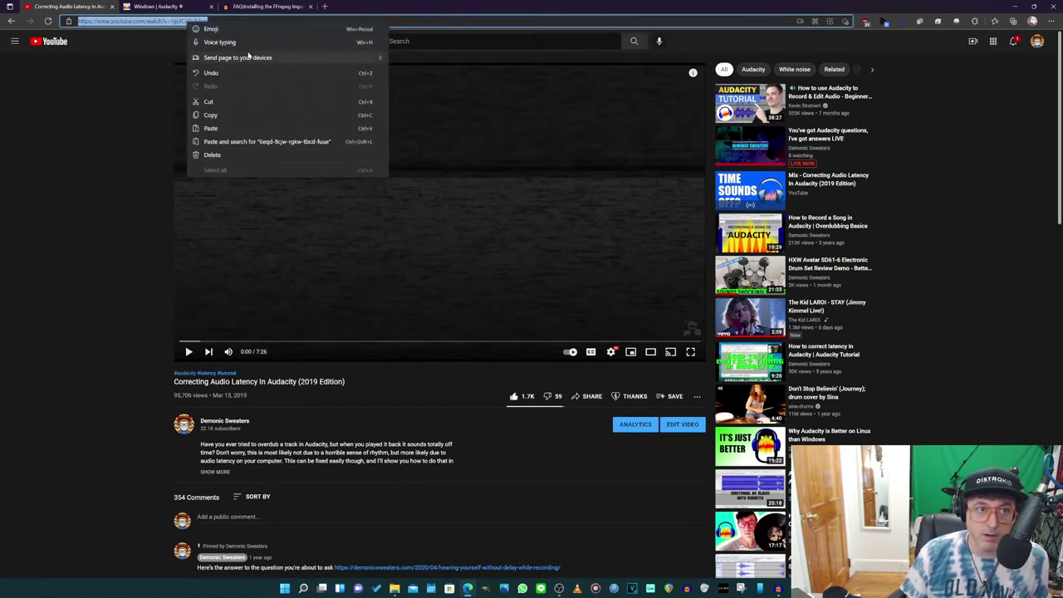
click(222, 105)
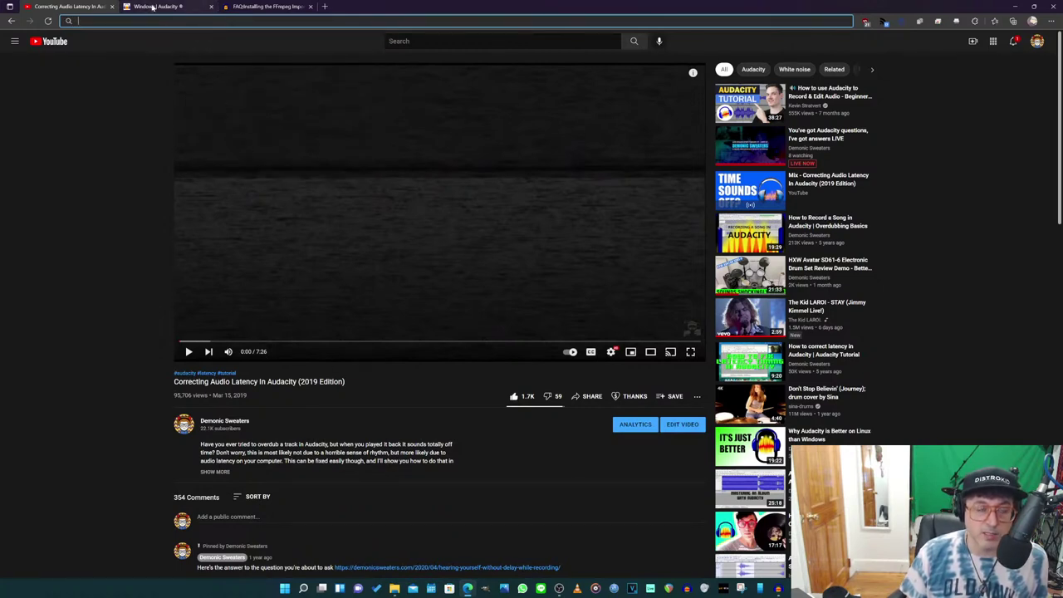
click(55, 40)
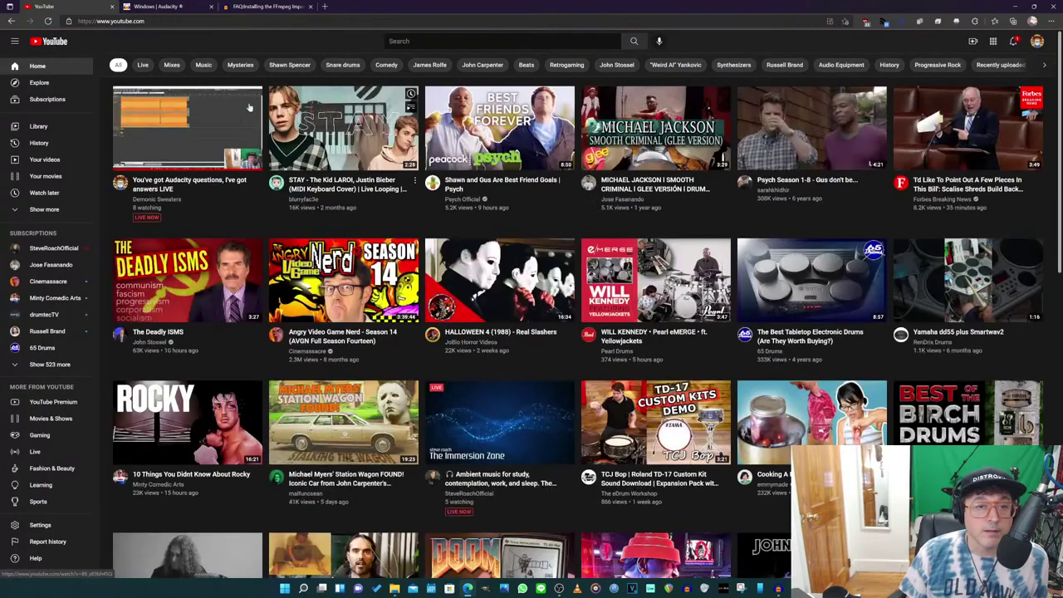
click(178, 119)
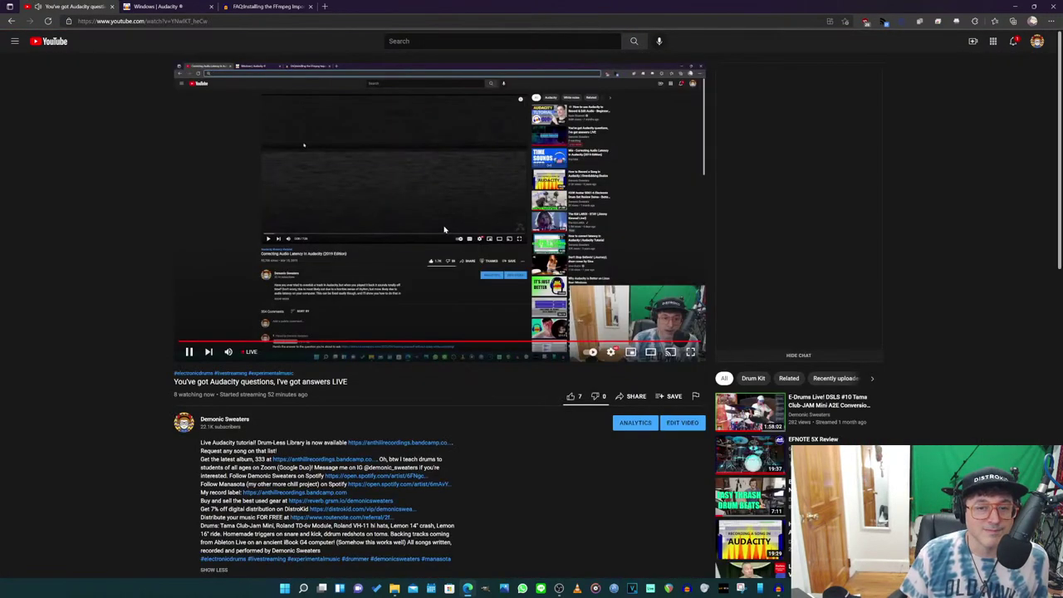
Step: Post the latency video's link as a message in the stream's live chat
click(784, 320)
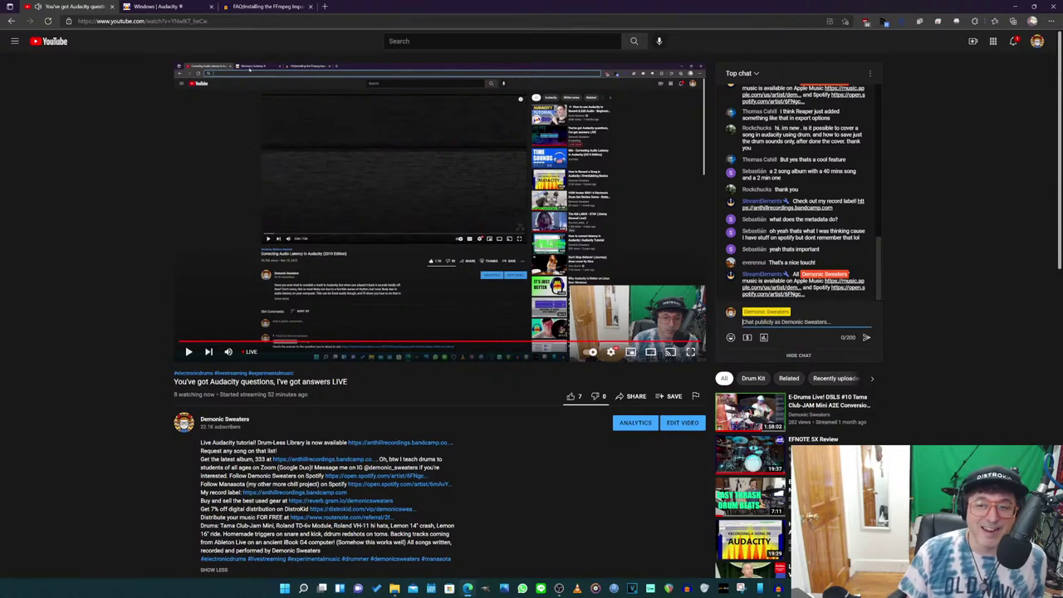
key(ctrl+v)
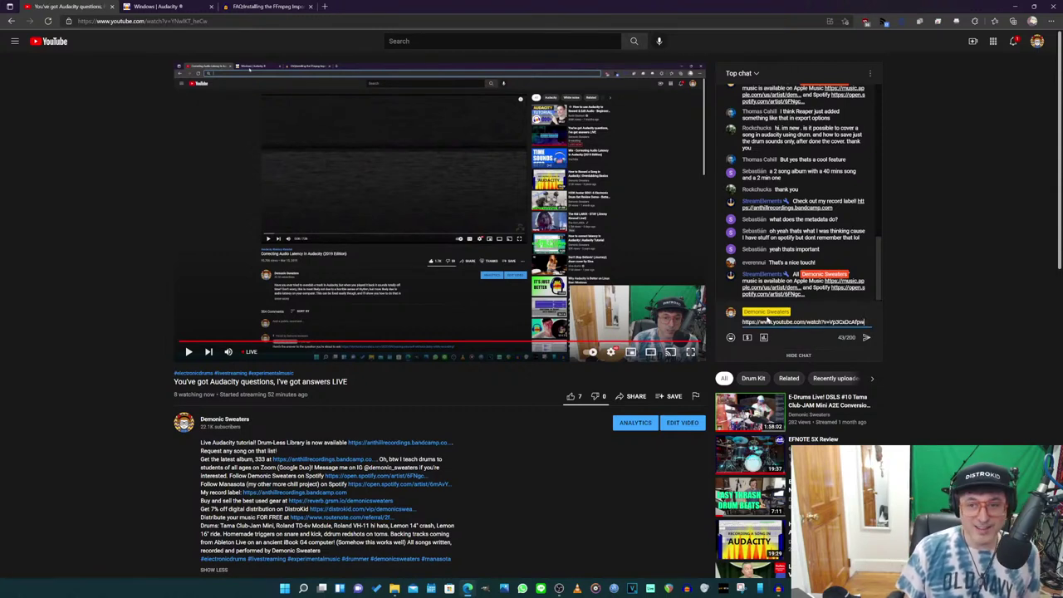
click(866, 337)
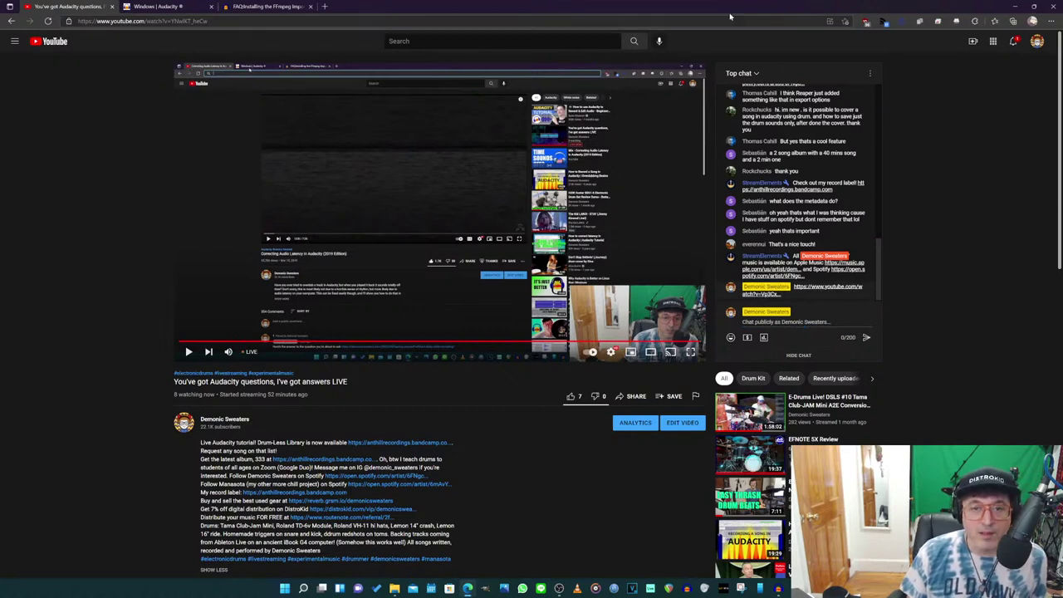
Step: Clear the browser, Audacity and both folder windows off the desktop, and line up Nyxem.mp3 with the other desktop icons
click(1021, 8)
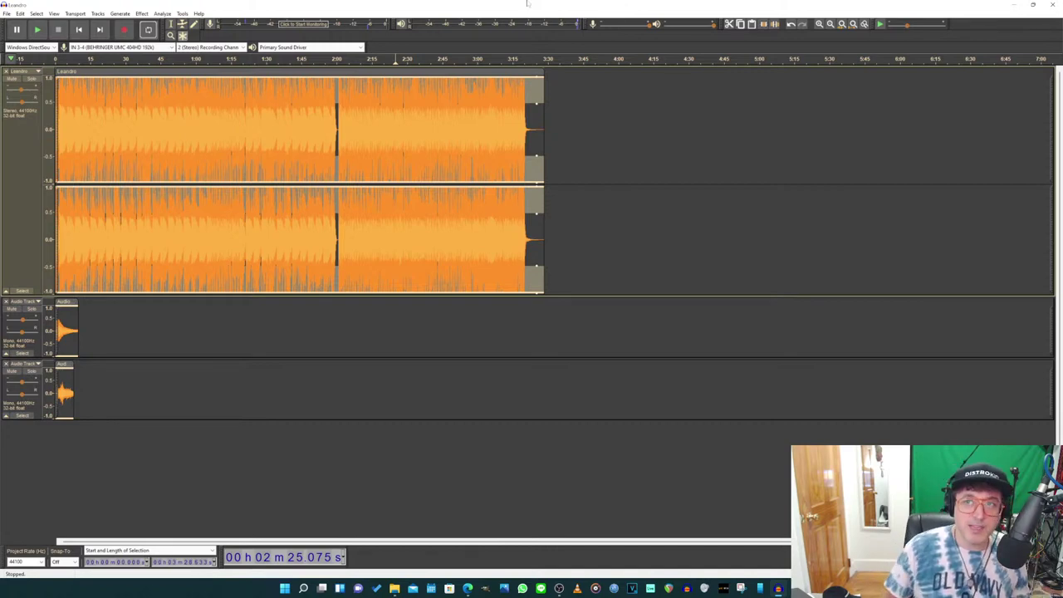
click(1012, 5)
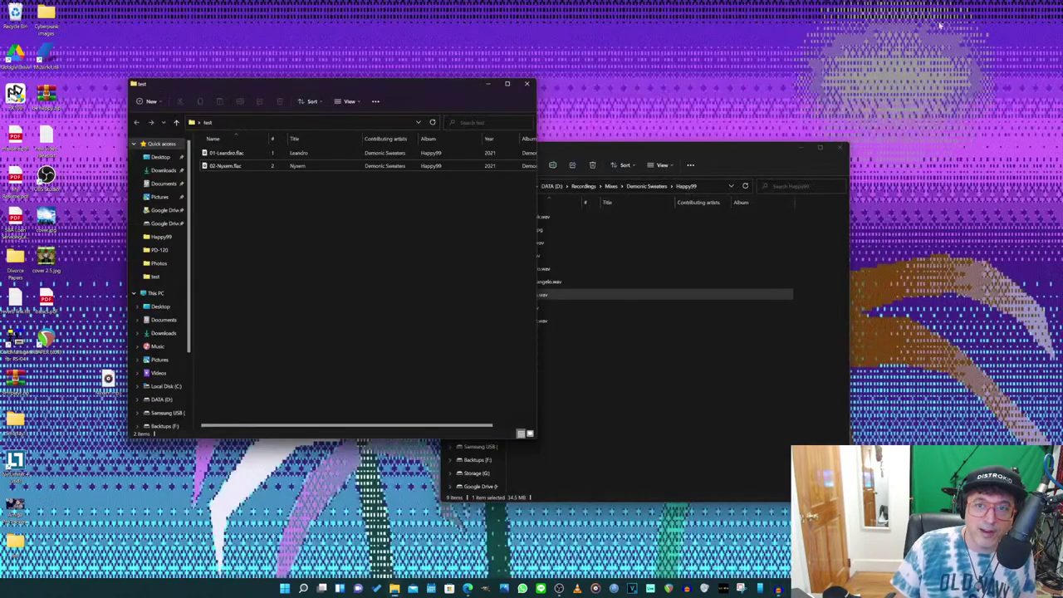
click(525, 83)
click(839, 148)
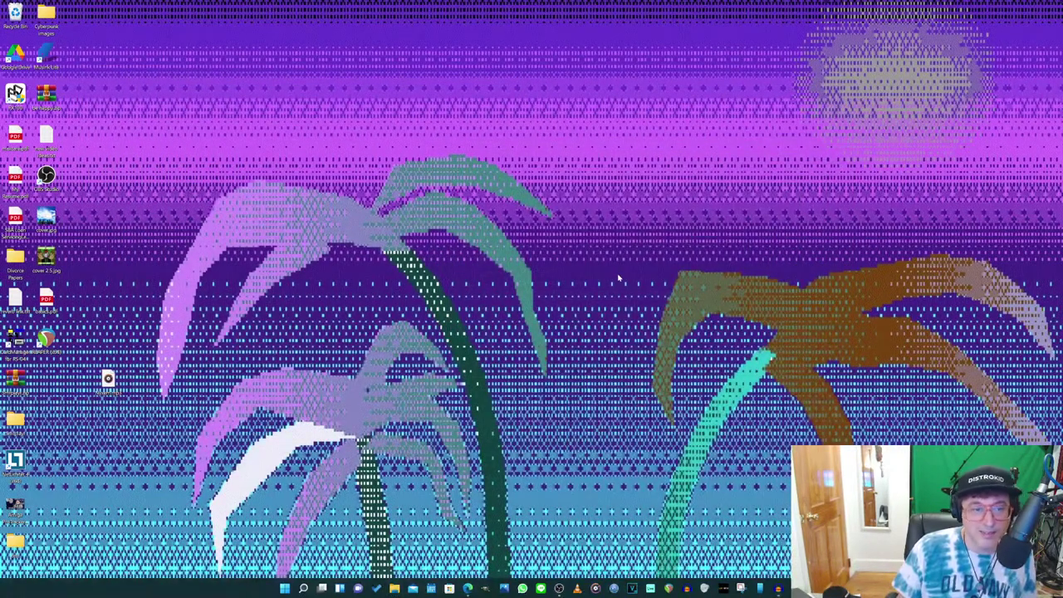
drag(108, 377, 48, 380)
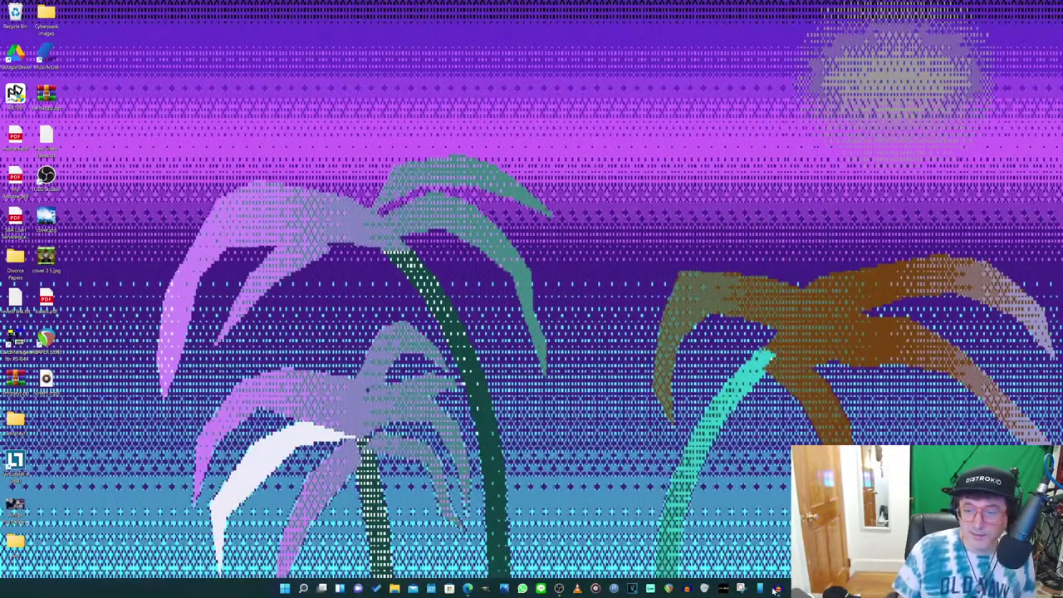
Step: Switch back to the Leandro project in Audacity and deselect the Leandro track
mouse_move(784, 590)
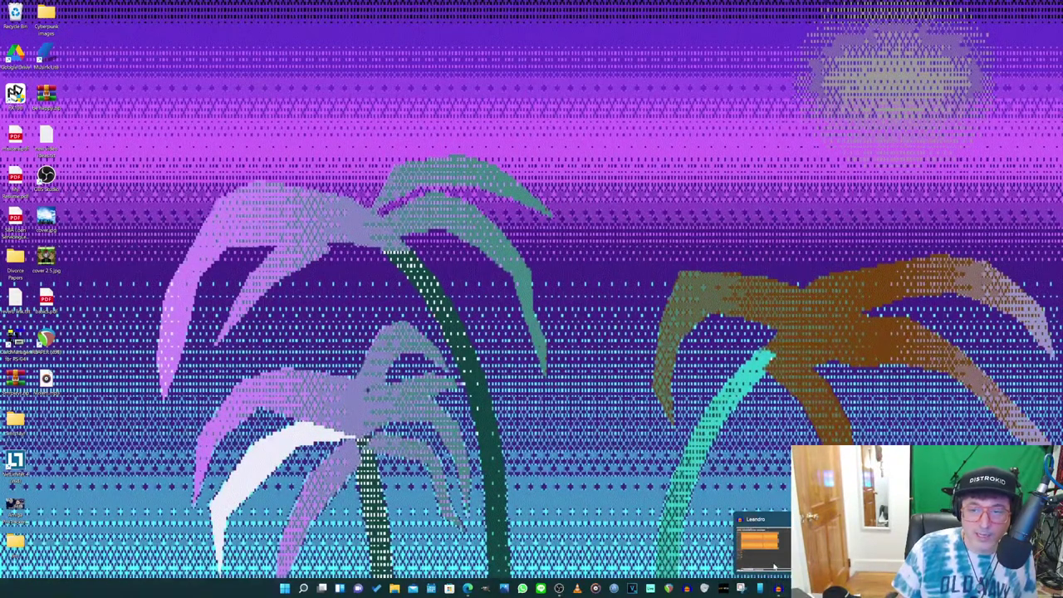
click(777, 567)
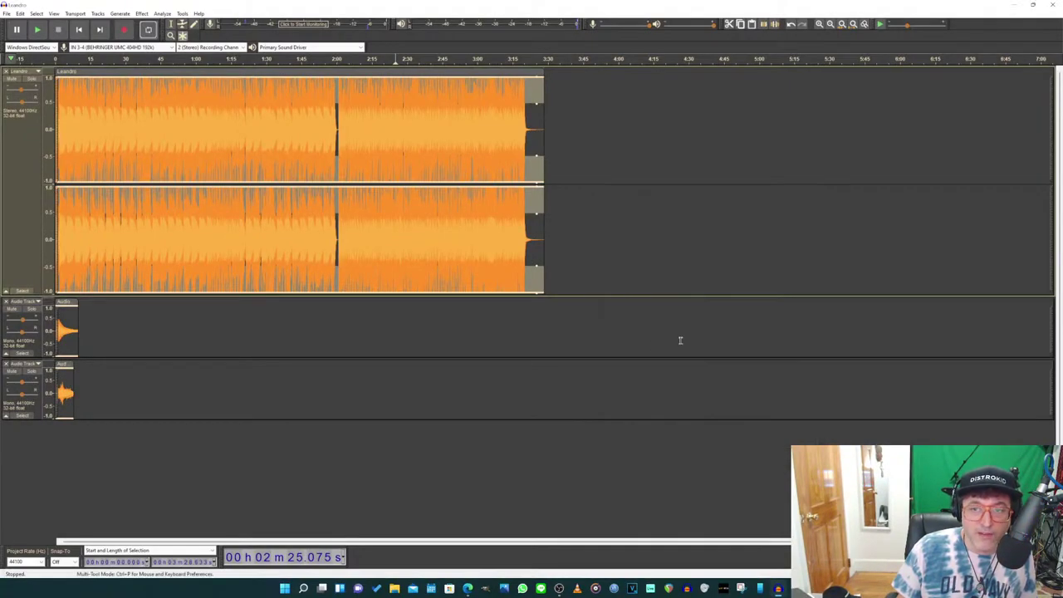
click(777, 588)
click(778, 588)
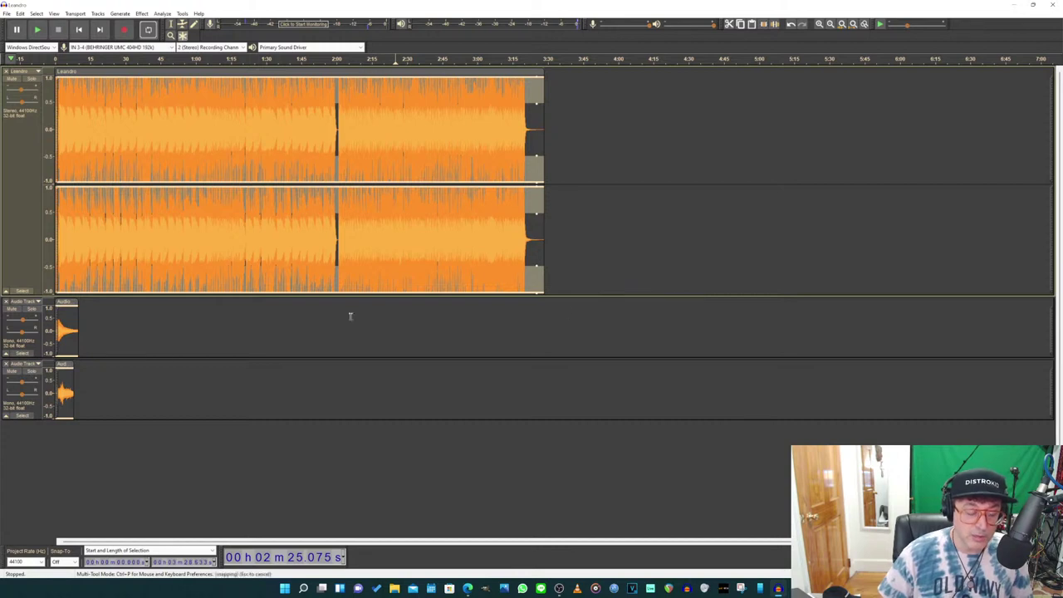
mouse_move(467, 589)
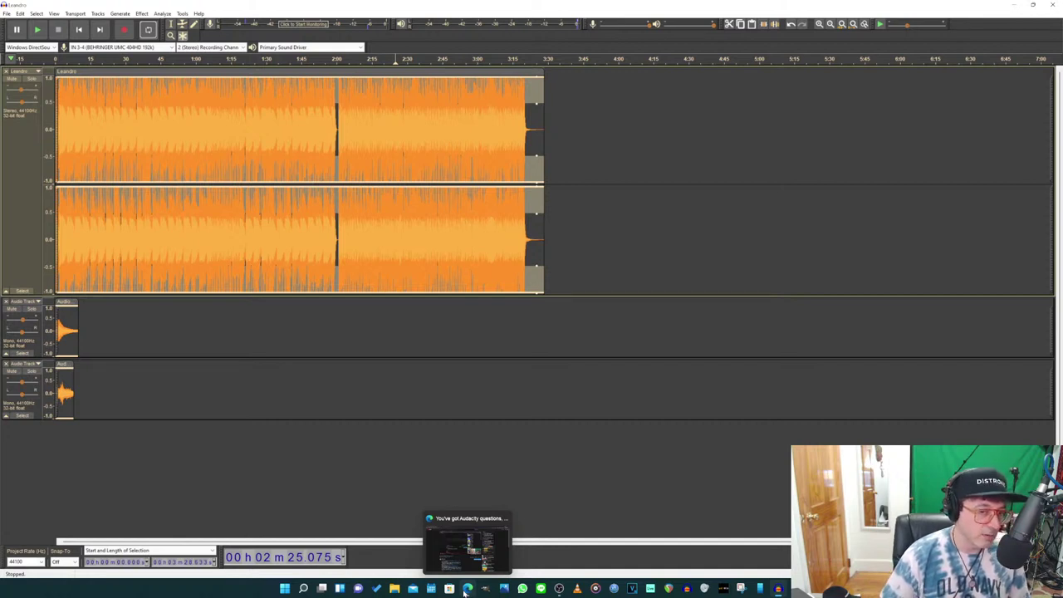
click(415, 482)
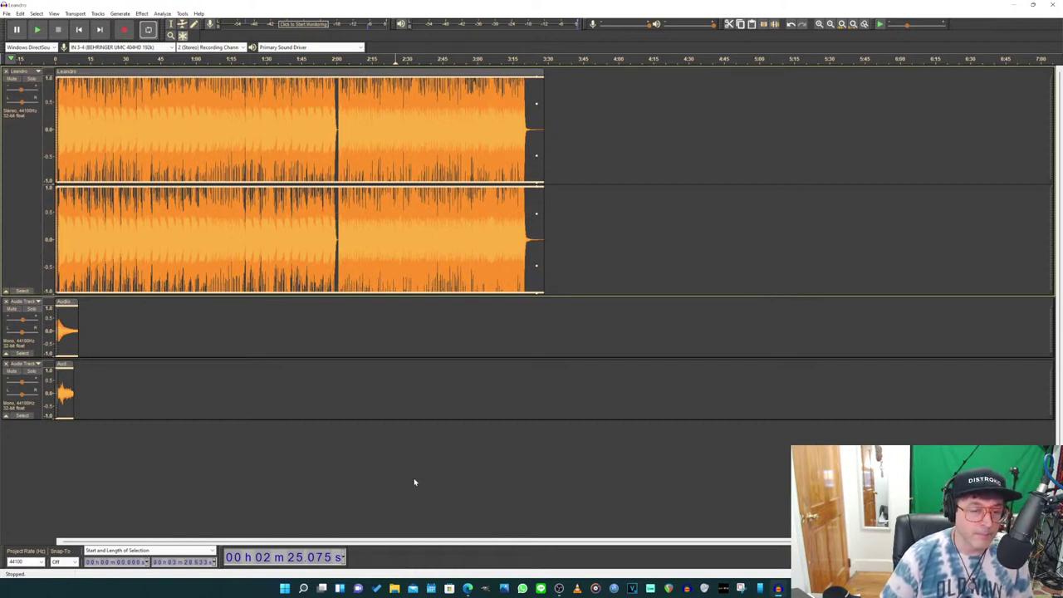
Step: Browse in File Explorer to the folder containing 02-Nyxem.flac and its parent Desktop folder, and close the window
click(393, 588)
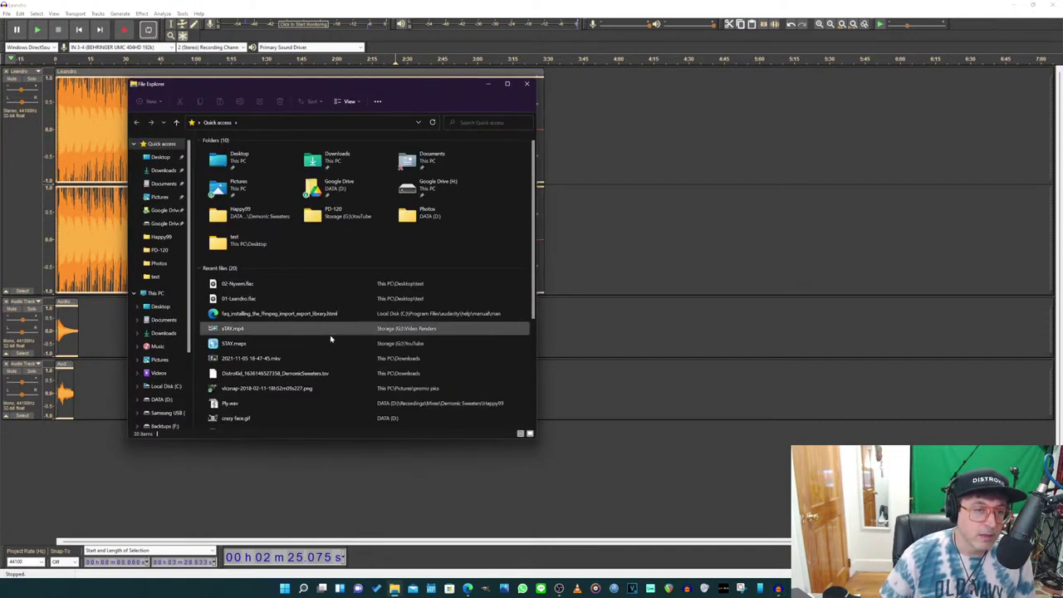
right_click(238, 284)
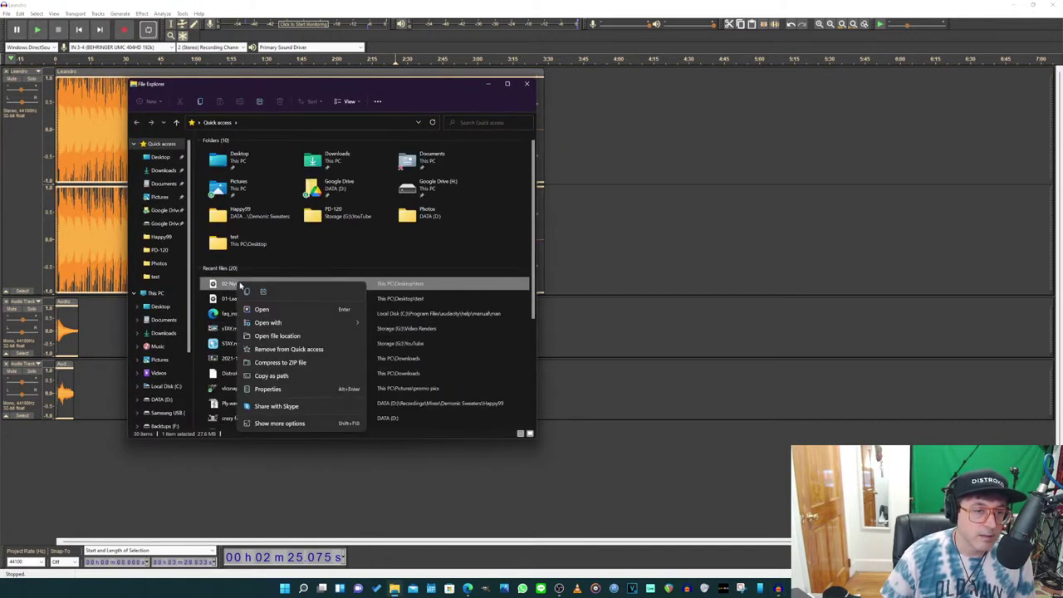
click(303, 335)
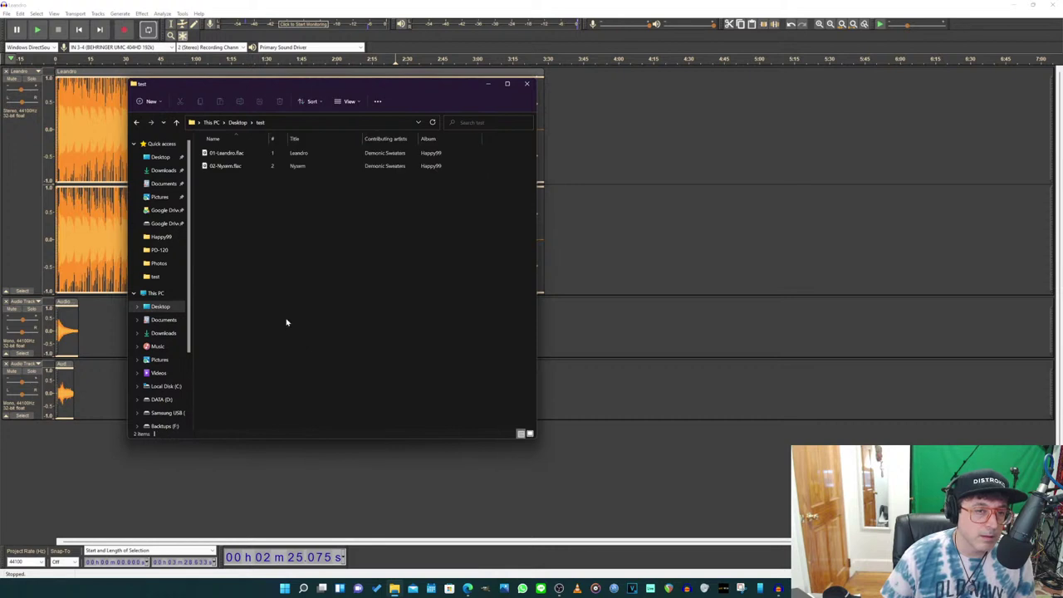
click(237, 122)
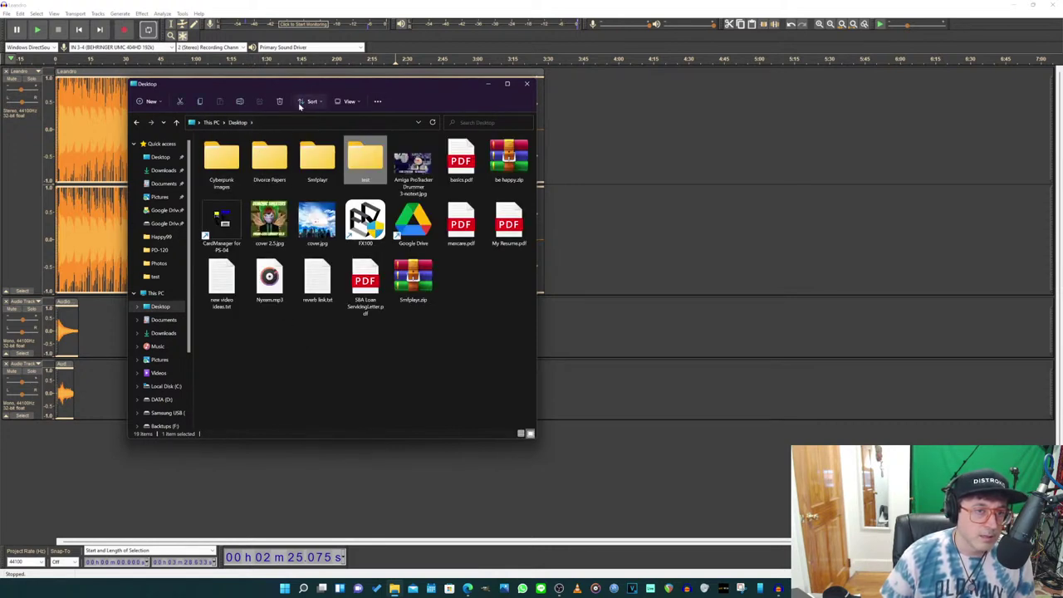
click(527, 84)
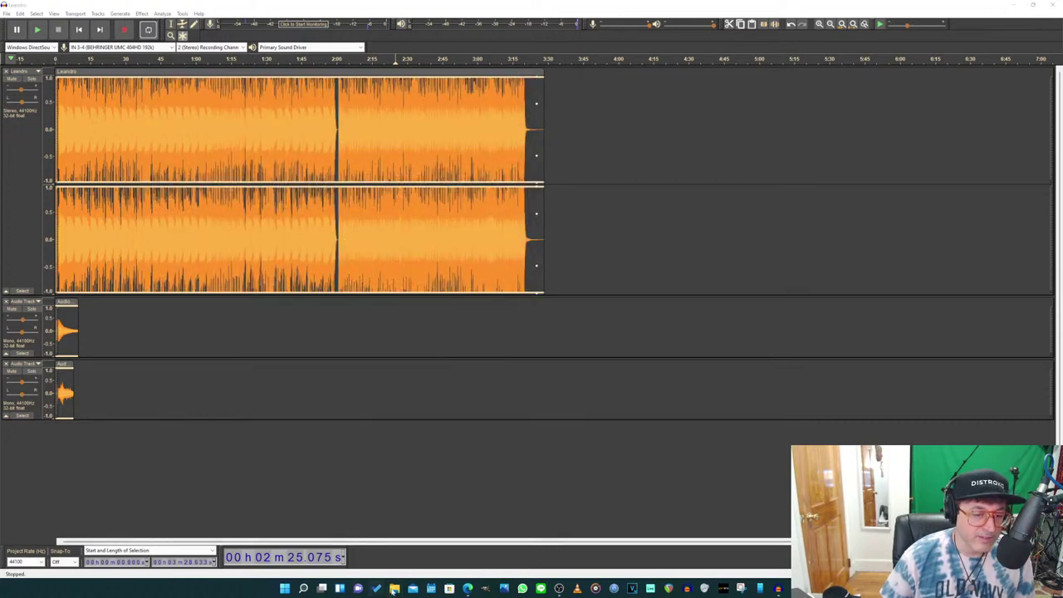
Step: Open the Happy99 folder in File Explorer, play Michelangelo.wav in the media player and stop it
click(395, 588)
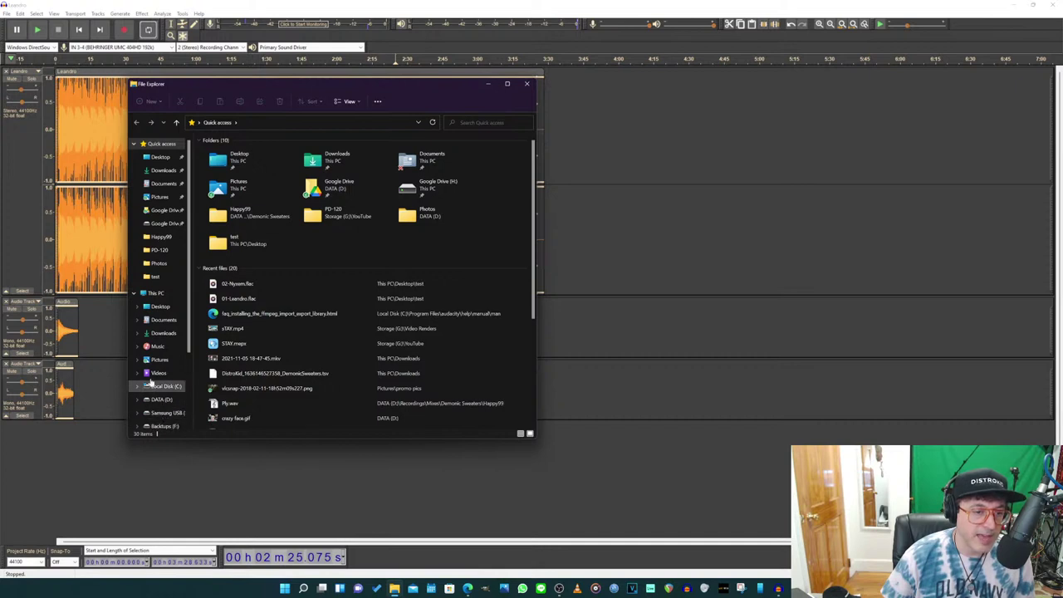
click(162, 237)
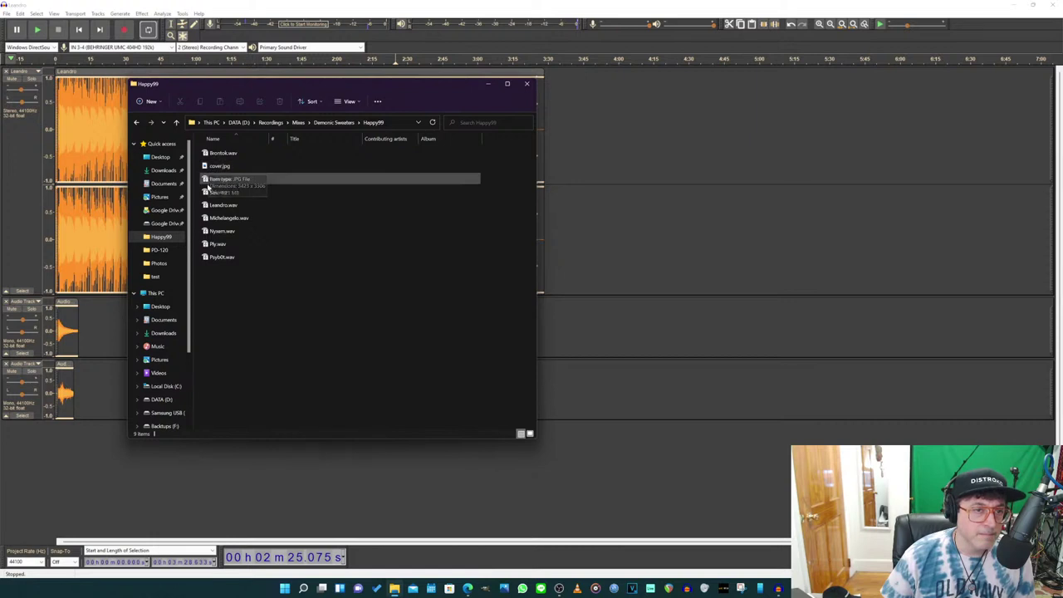
double_click(213, 218)
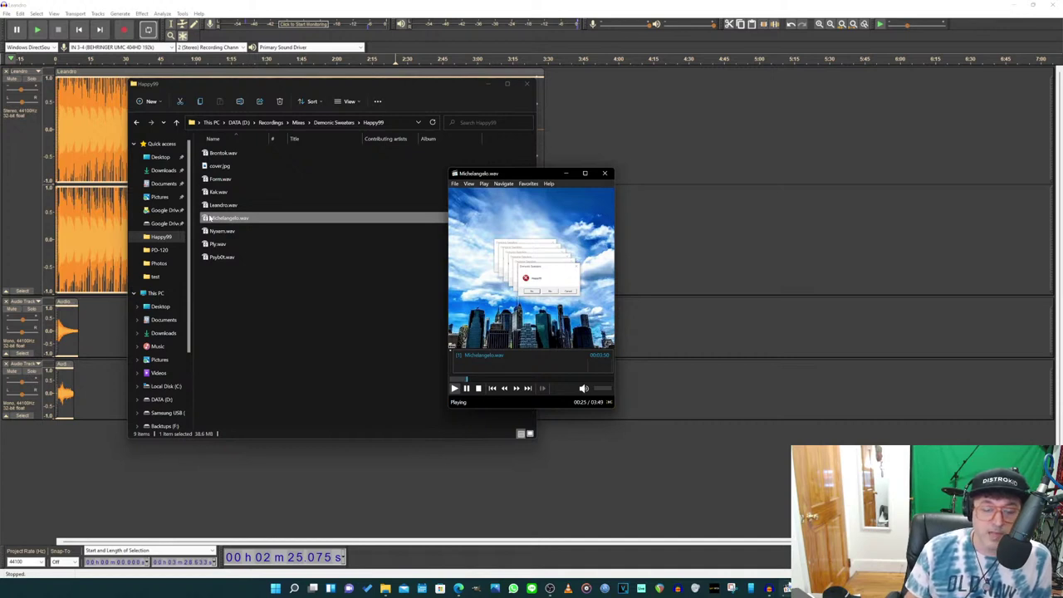
click(478, 389)
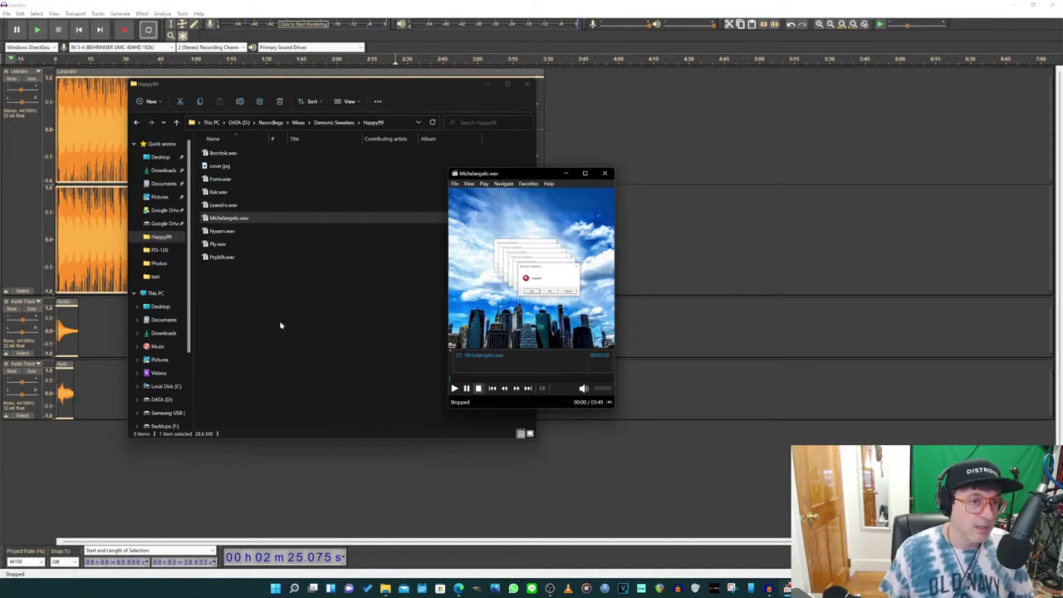
Step: Play Kak.wav from the Happy99 folder and pause it
click(270, 283)
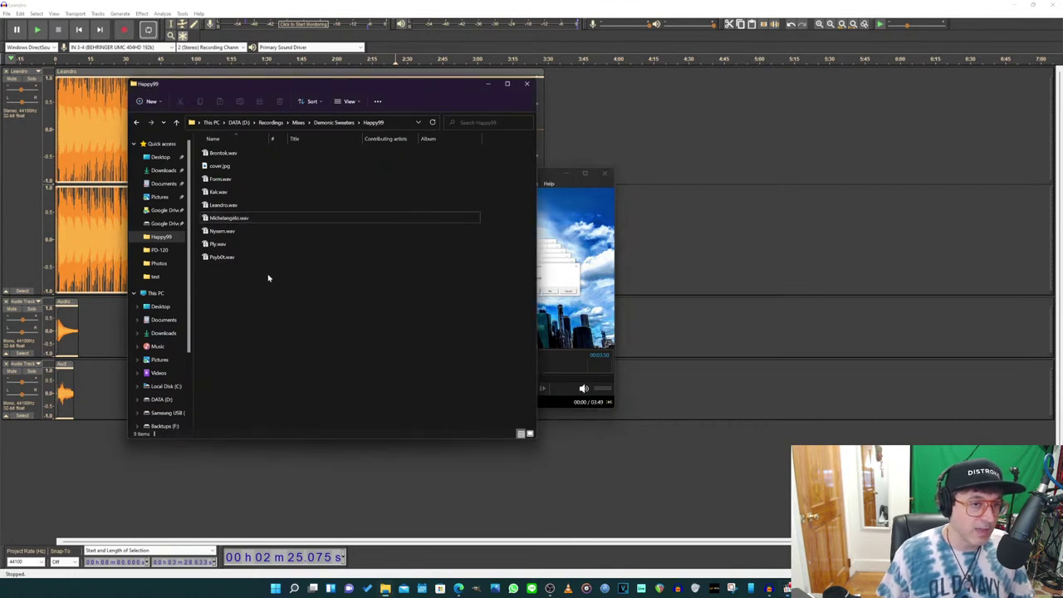
double_click(214, 192)
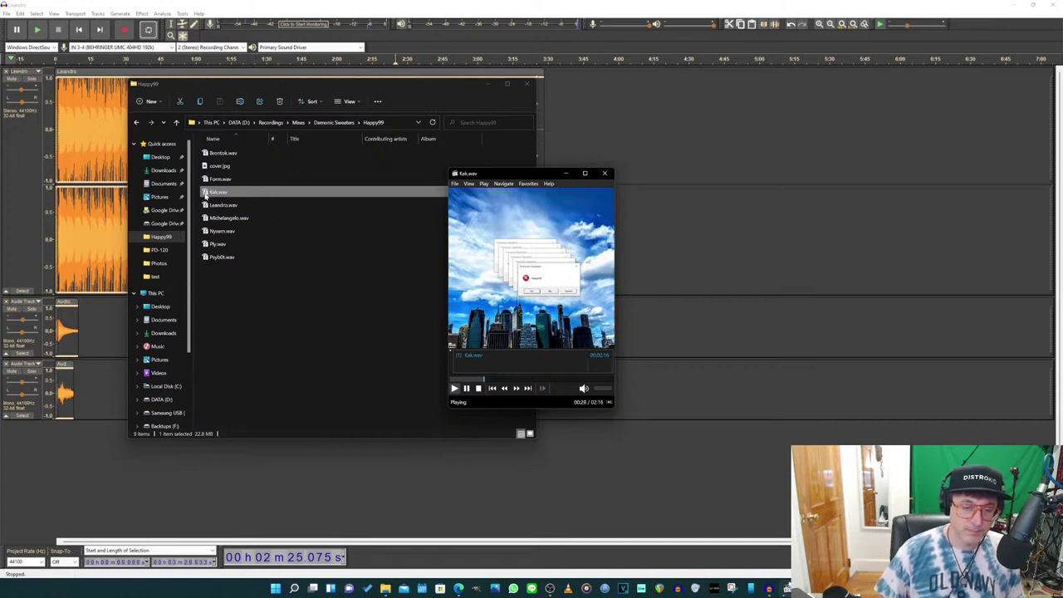
key(space)
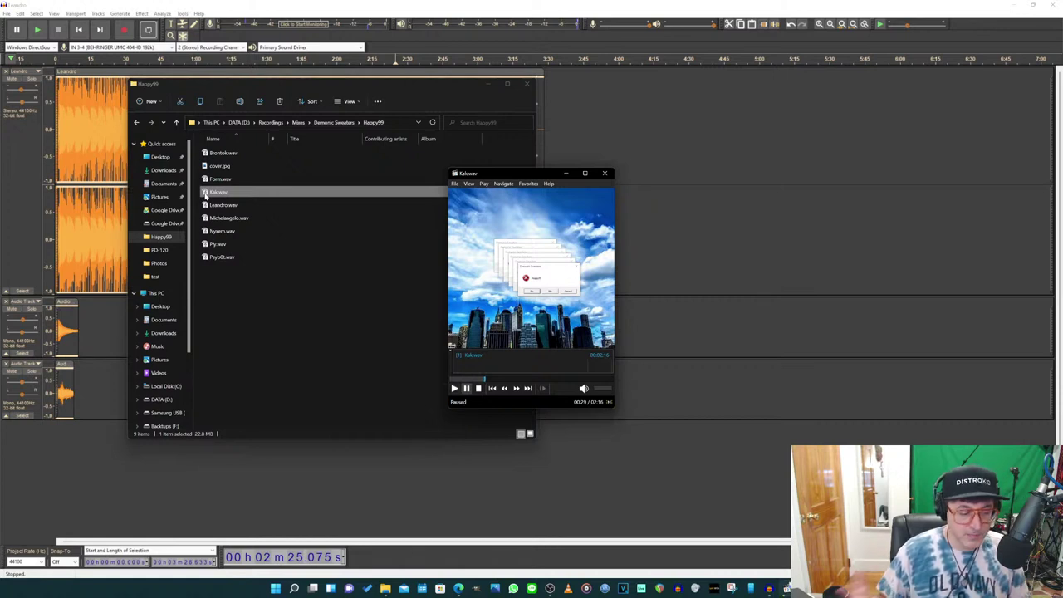